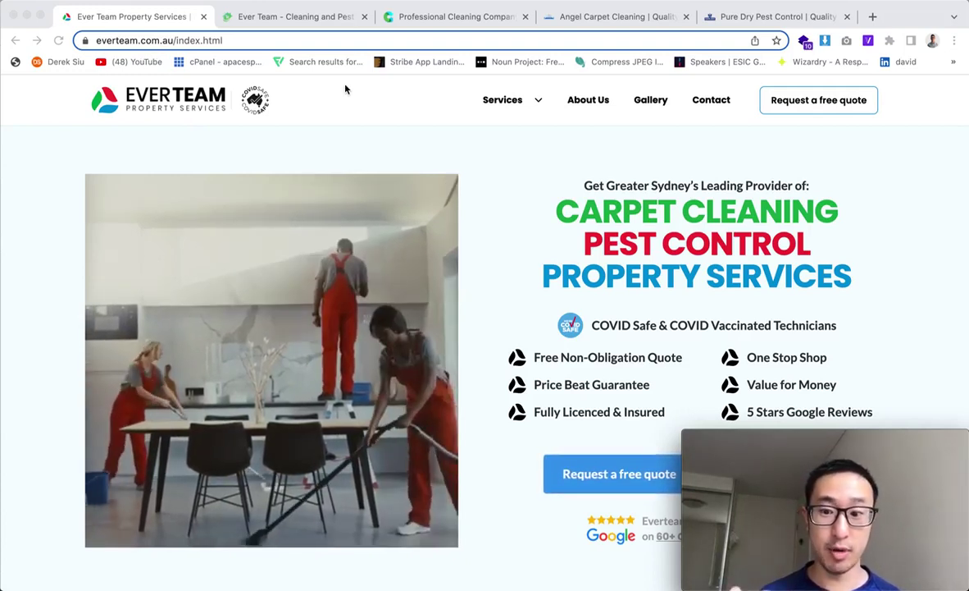
# - Review the Everteam home page from the hero section through the trusted-company logos to the carpet cleaning and pest control sections
pyautogui.click(525, 214)
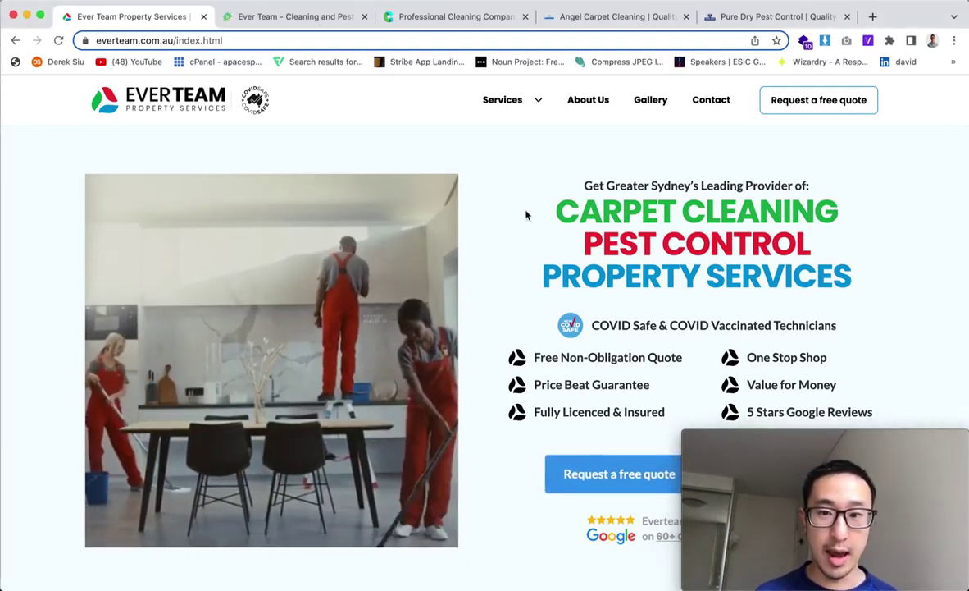
pyautogui.scroll(-2, 541, 316)
pyautogui.scroll(-3, 538, 313)
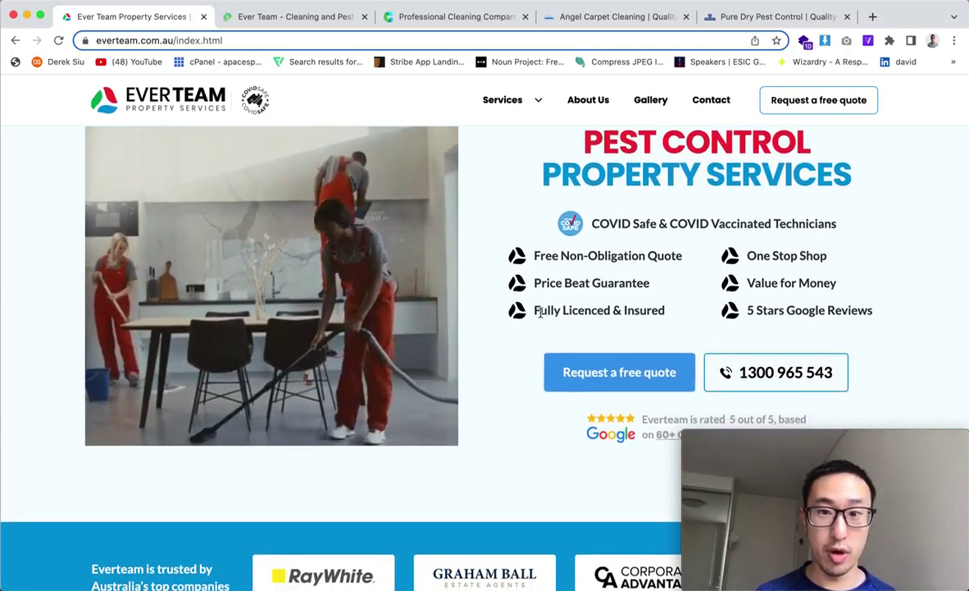
pyautogui.scroll(-5, 540, 315)
pyautogui.scroll(-4, 540, 317)
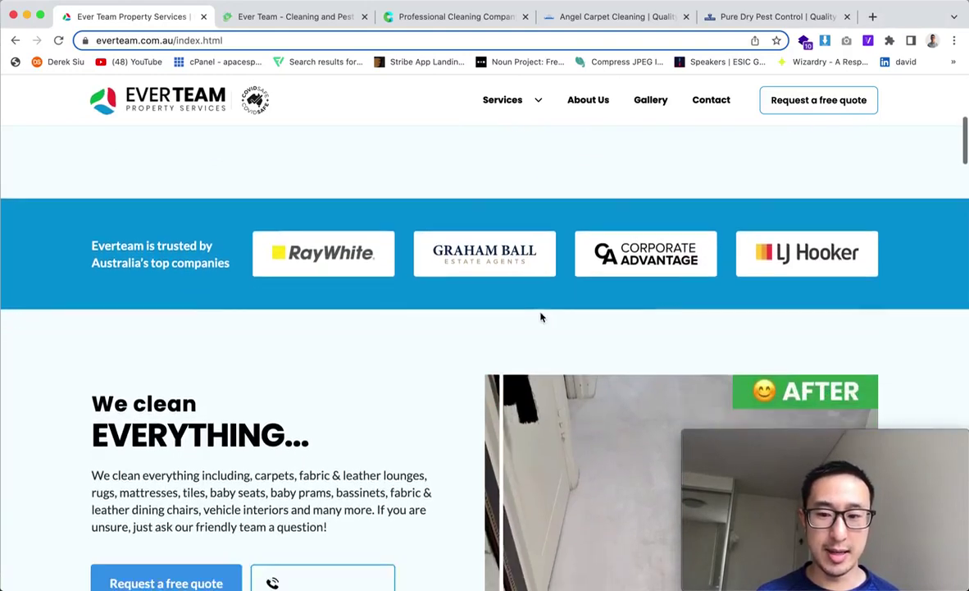
pyautogui.scroll(-6, 541, 317)
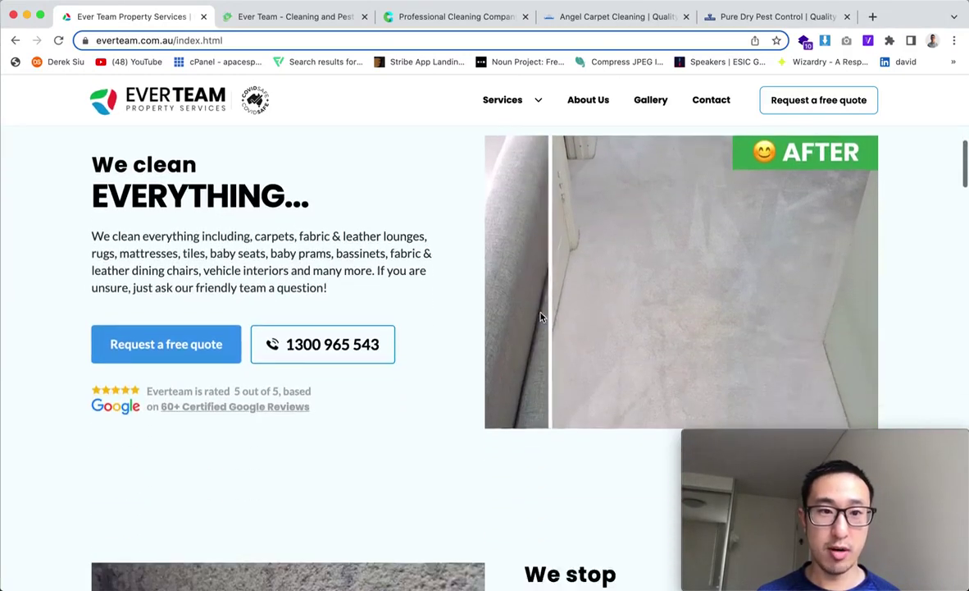
pyautogui.scroll(-1, 568, 336)
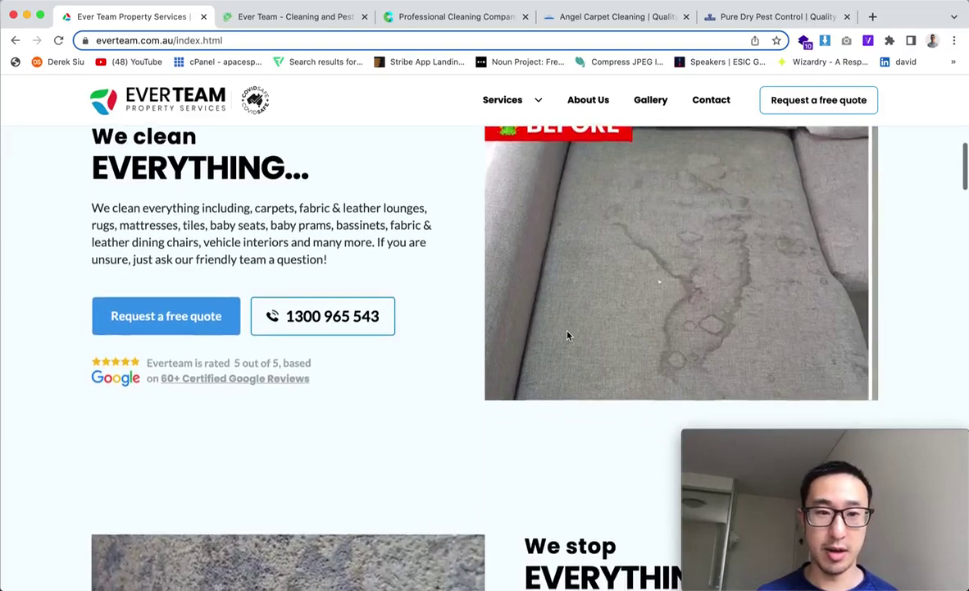
pyautogui.scroll(-7, 567, 336)
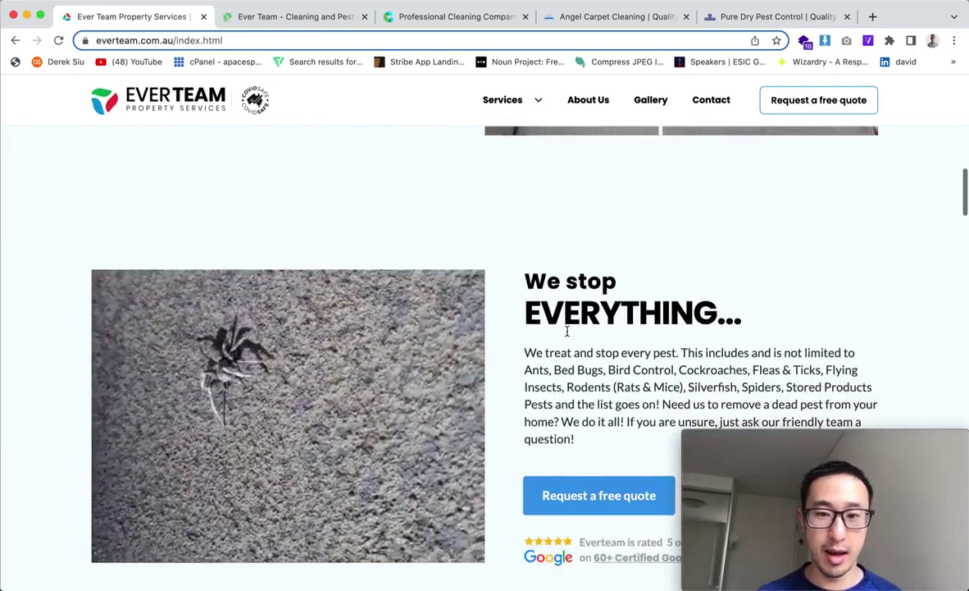
pyautogui.scroll(-4, 567, 330)
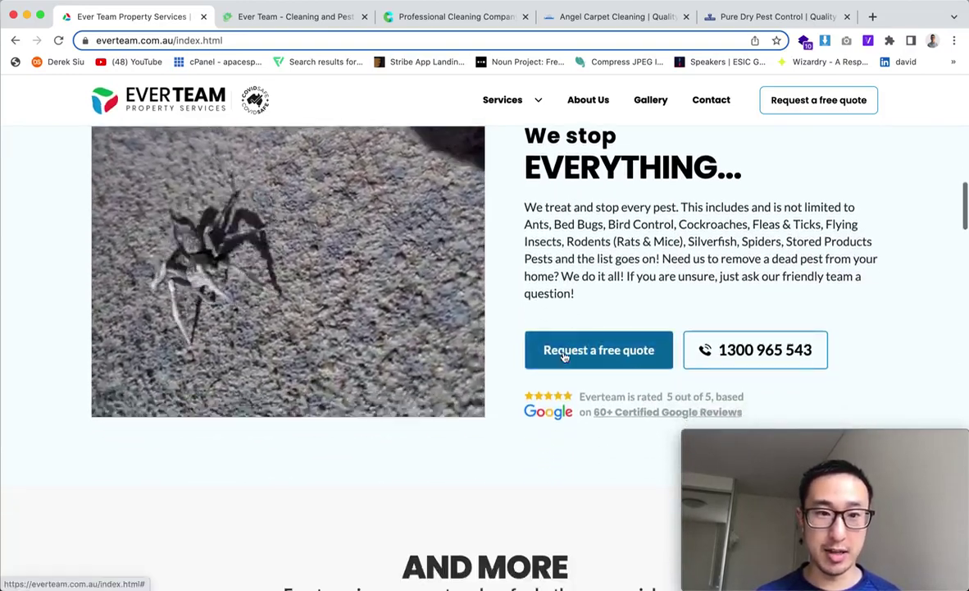
pyautogui.scroll(-1, 566, 338)
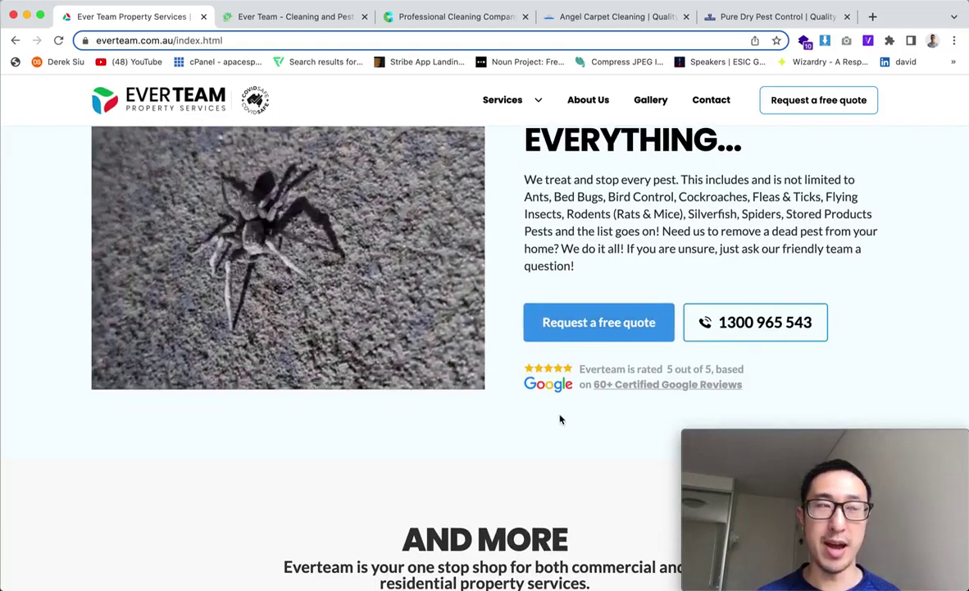
# - Examine the home page's additional services, reasons to choose Everteam, customer testimonials and three-step booking section
pyautogui.scroll(-3, 560, 419)
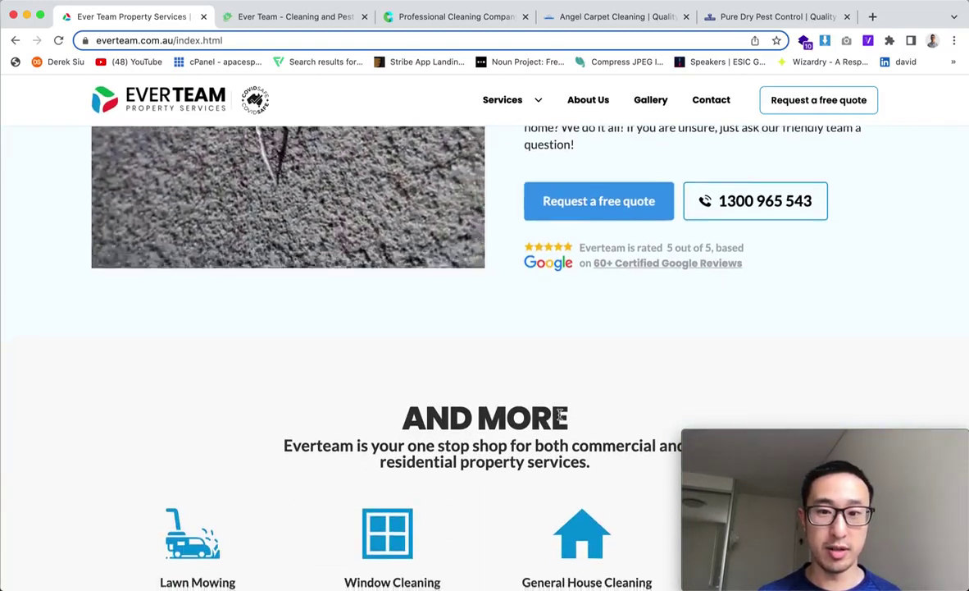
pyautogui.scroll(-8, 560, 416)
pyautogui.scroll(-13, 509, 407)
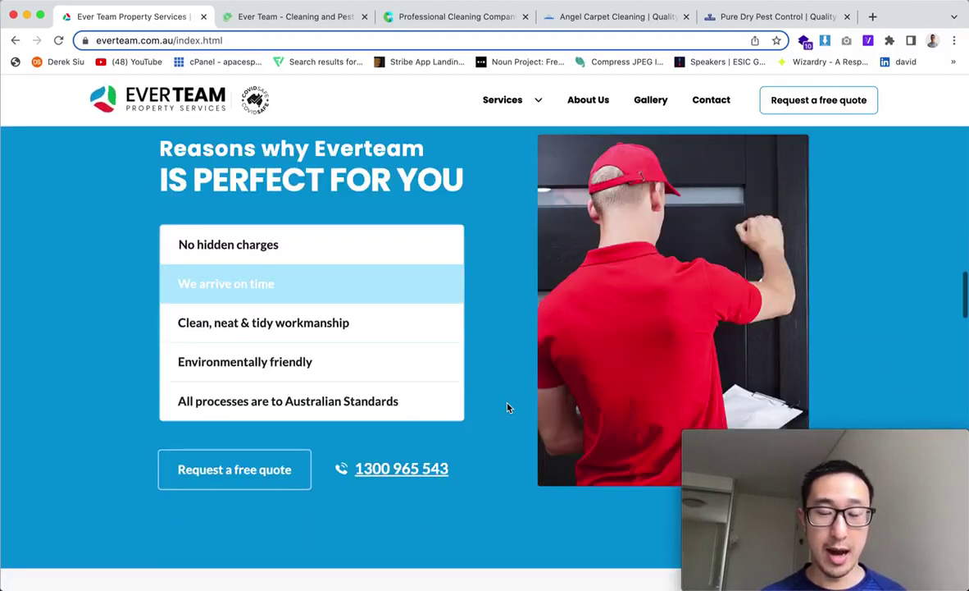
pyautogui.scroll(-10, 508, 407)
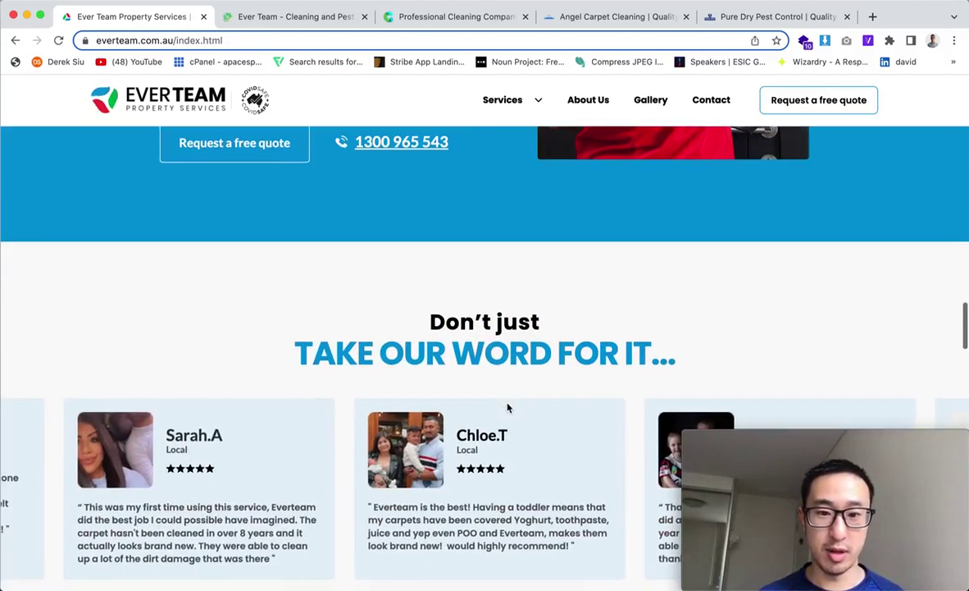
pyautogui.scroll(-4, 509, 408)
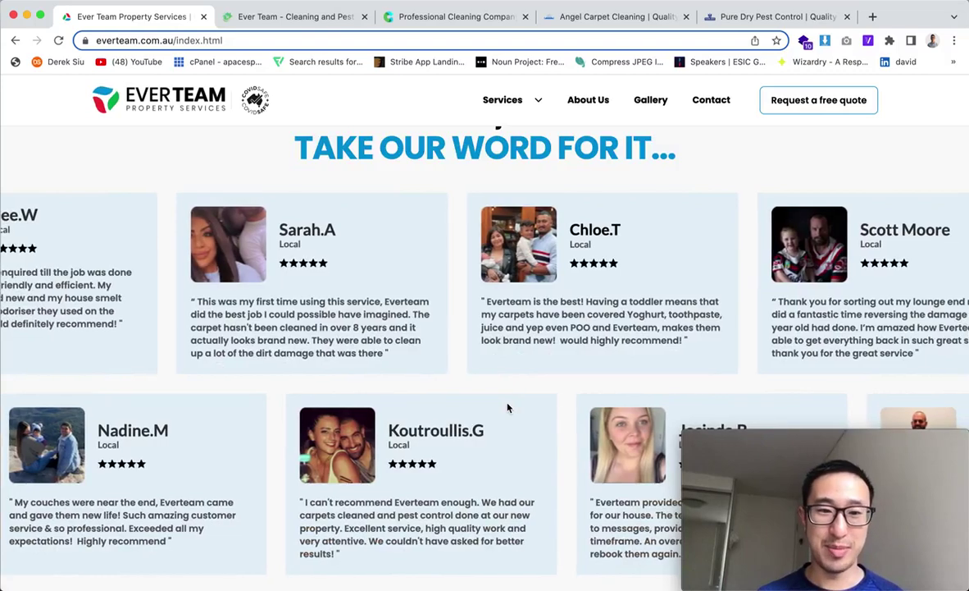
pyautogui.scroll(-10, 508, 407)
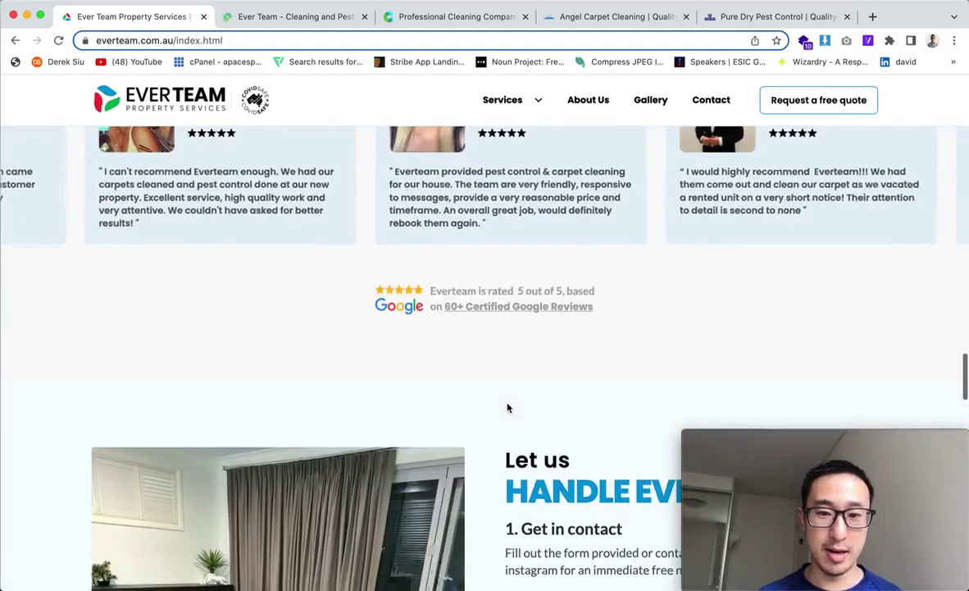
pyautogui.scroll(-6, 507, 407)
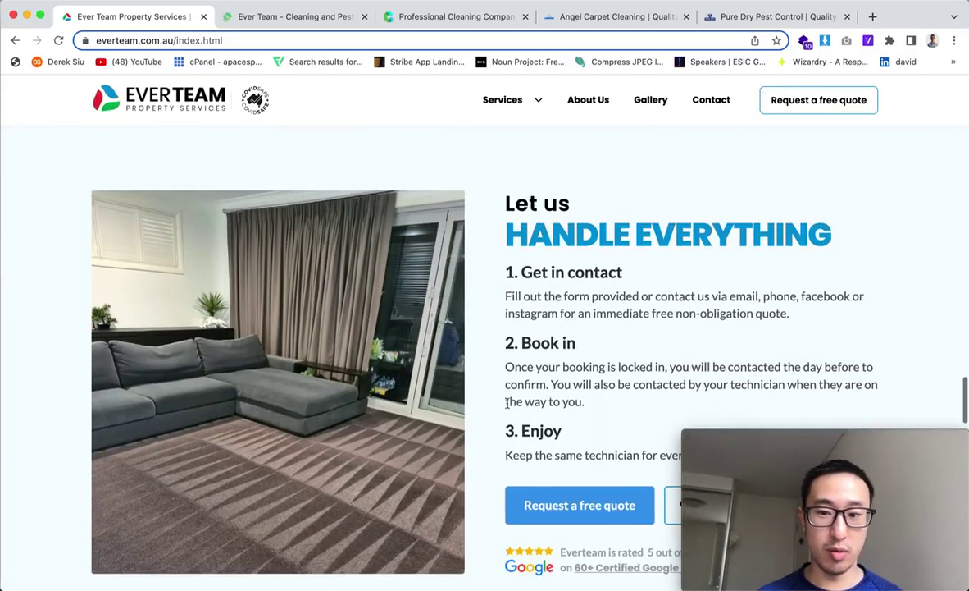
pyautogui.scroll(-6, 508, 408)
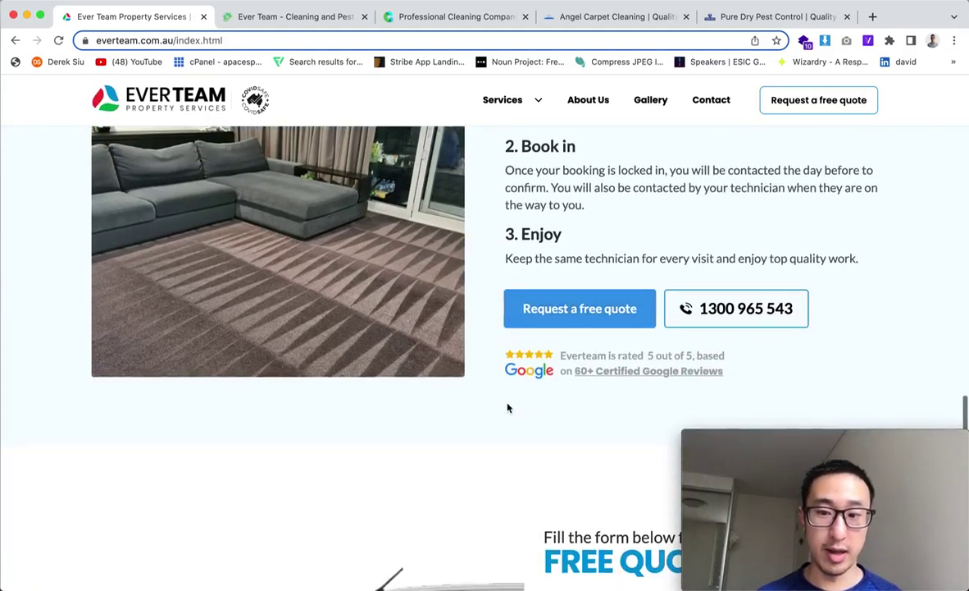
# - Look over the home page's free quote form, frequently asked questions and footer, and return to the page's beginning
pyautogui.scroll(-9, 508, 407)
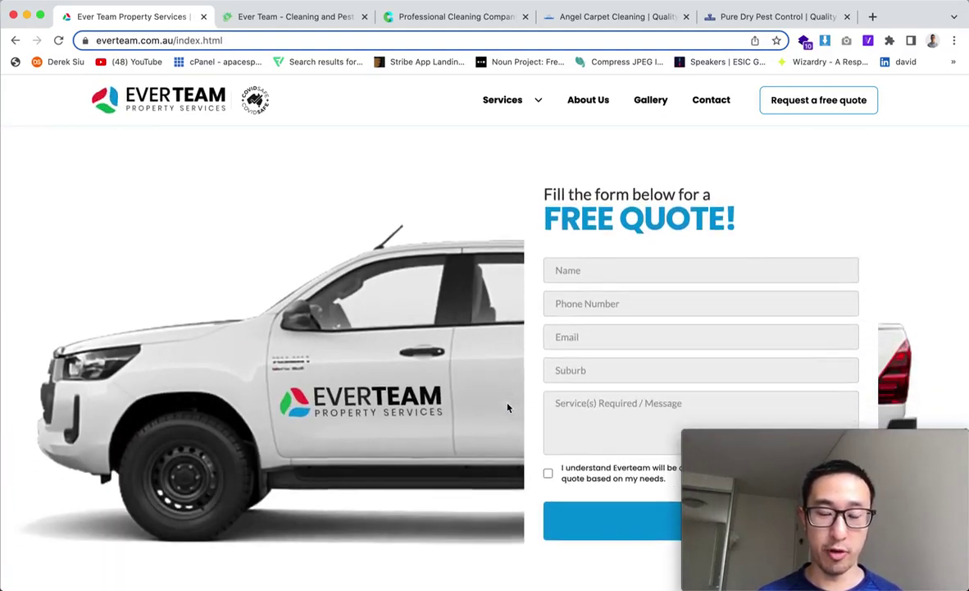
pyautogui.scroll(-8, 508, 407)
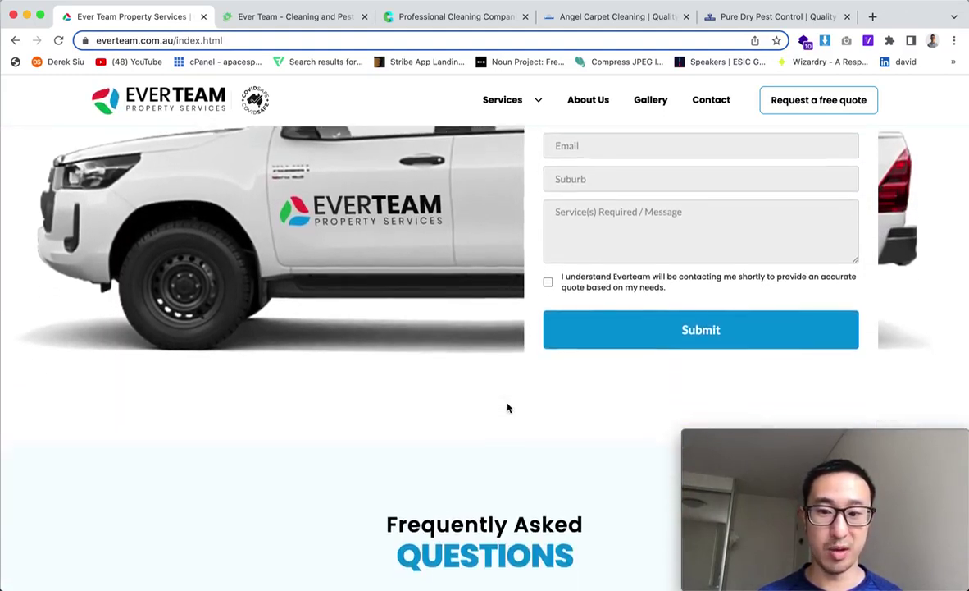
pyautogui.scroll(-11, 508, 407)
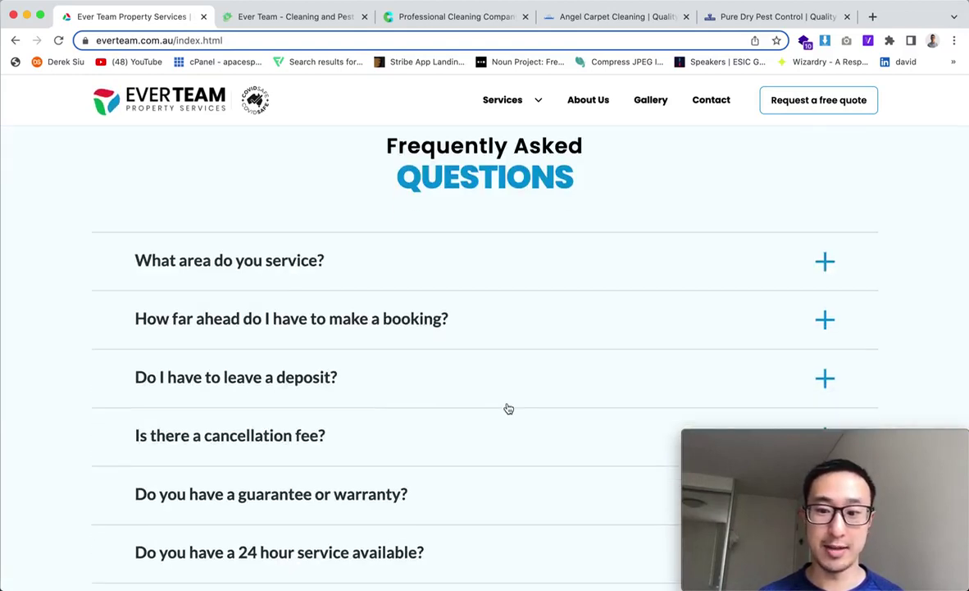
pyautogui.scroll(-8, 507, 407)
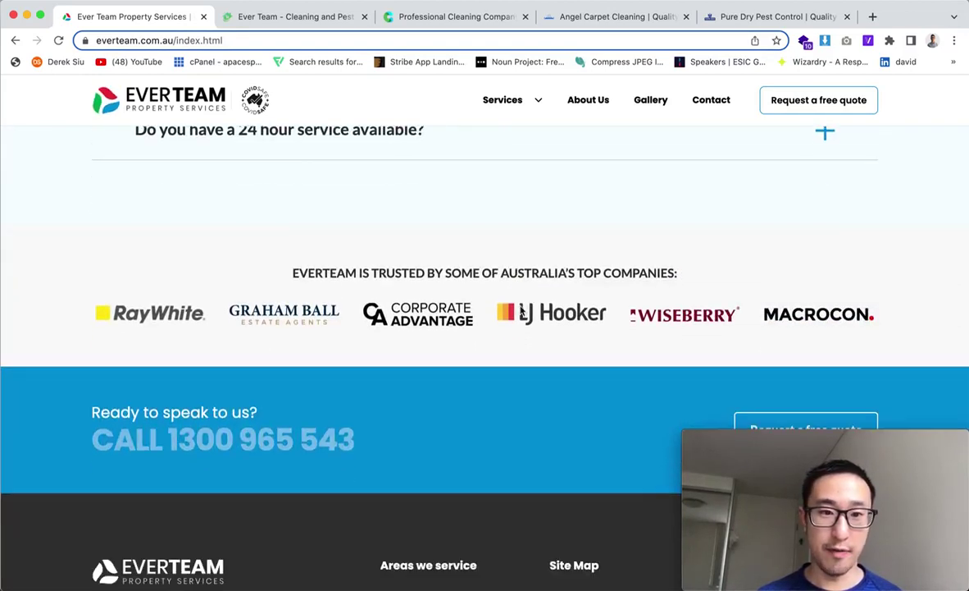
pyautogui.scroll(-3, 509, 328)
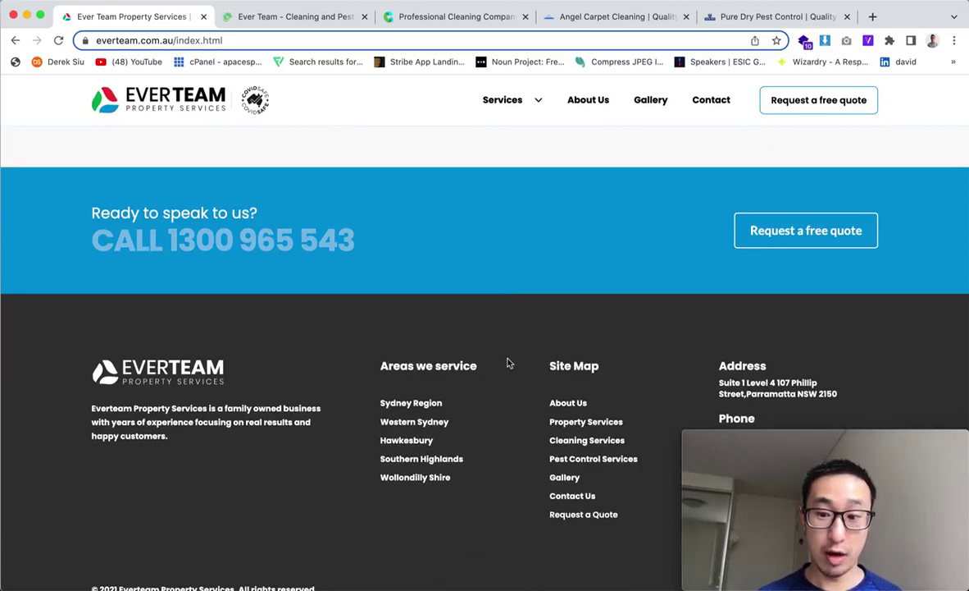
pyautogui.scroll(20, 541, 330)
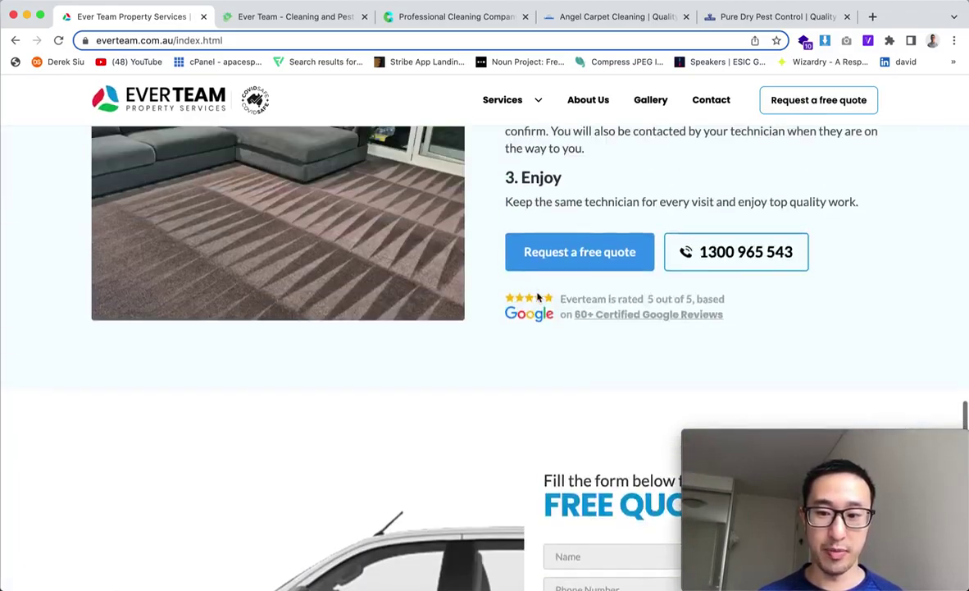
pyautogui.scroll(20, 531, 273)
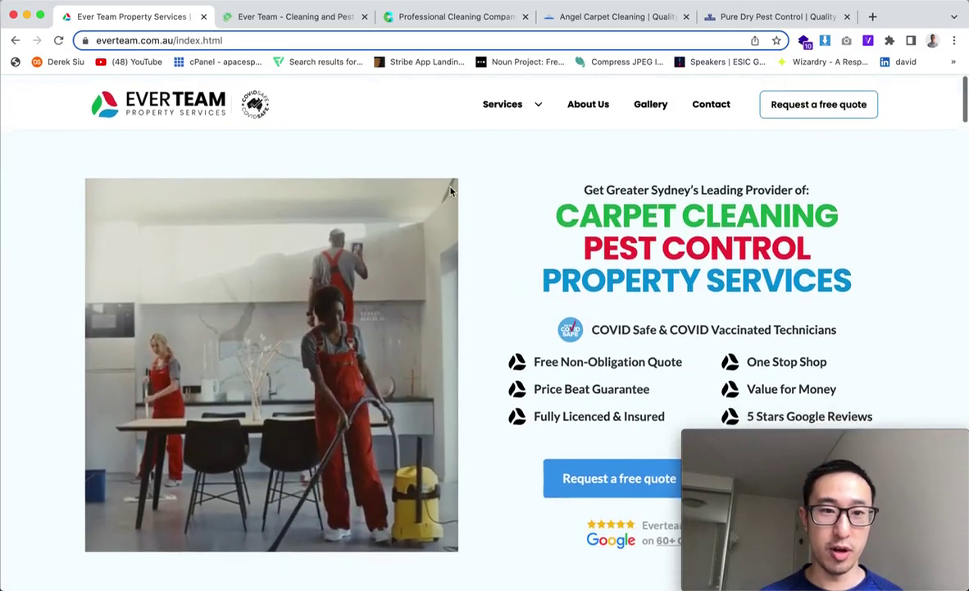
# - Open the Carpet Cleaning service page and review its hero section, list of services and frequently asked questions
pyautogui.moveTo(503, 103)
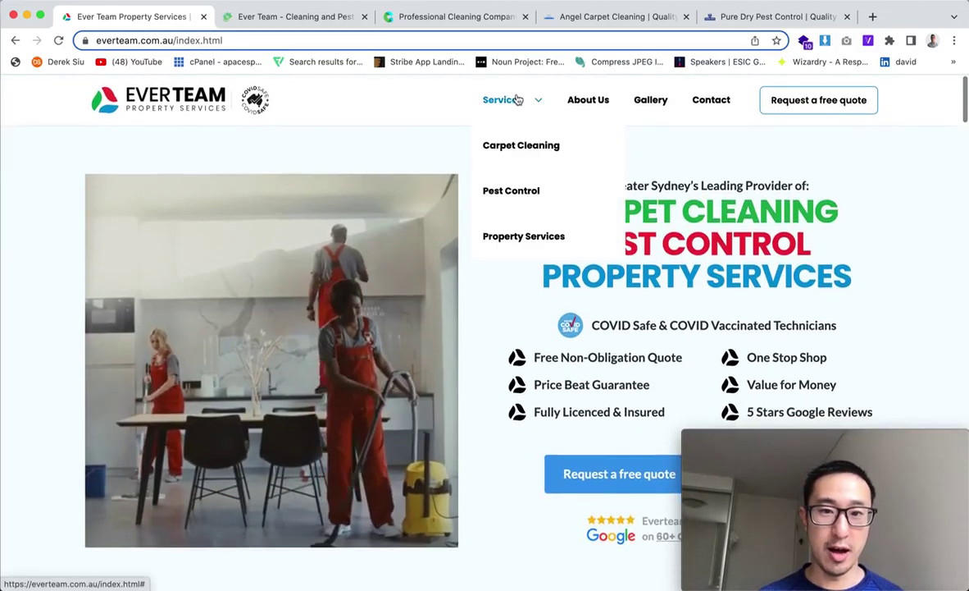
pyautogui.click(516, 144)
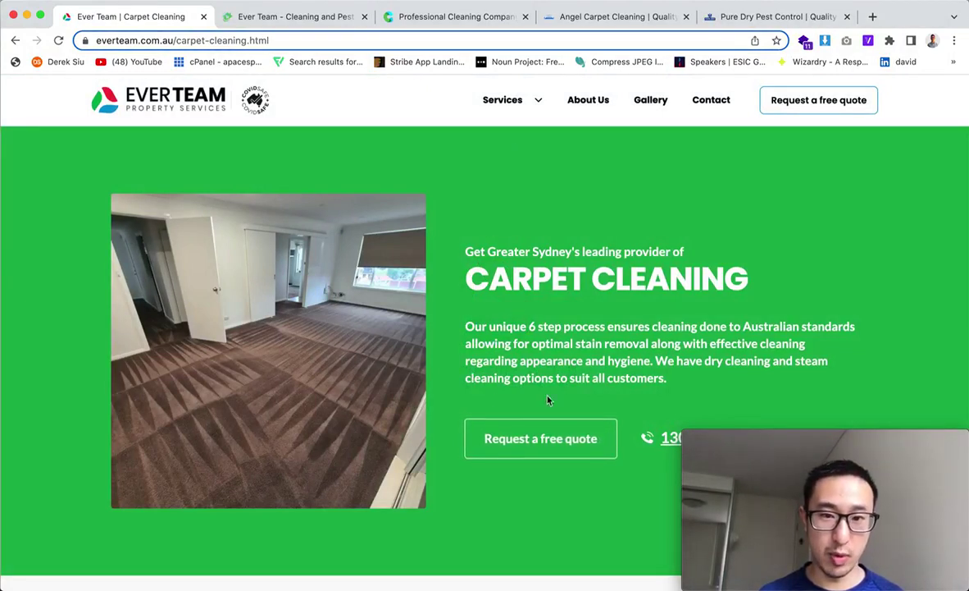
pyautogui.scroll(-5, 559, 391)
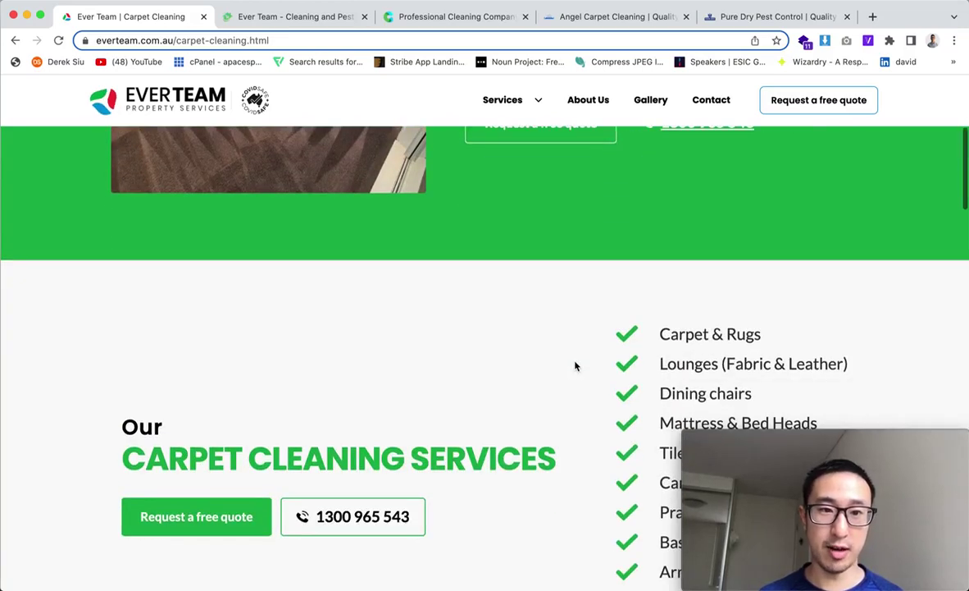
pyautogui.scroll(-3, 574, 365)
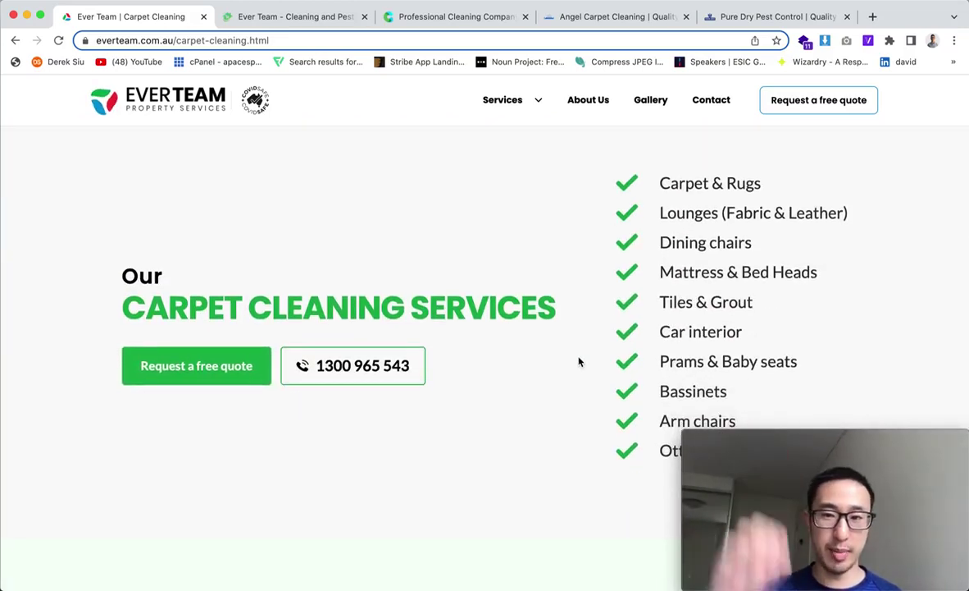
pyautogui.scroll(-4, 578, 362)
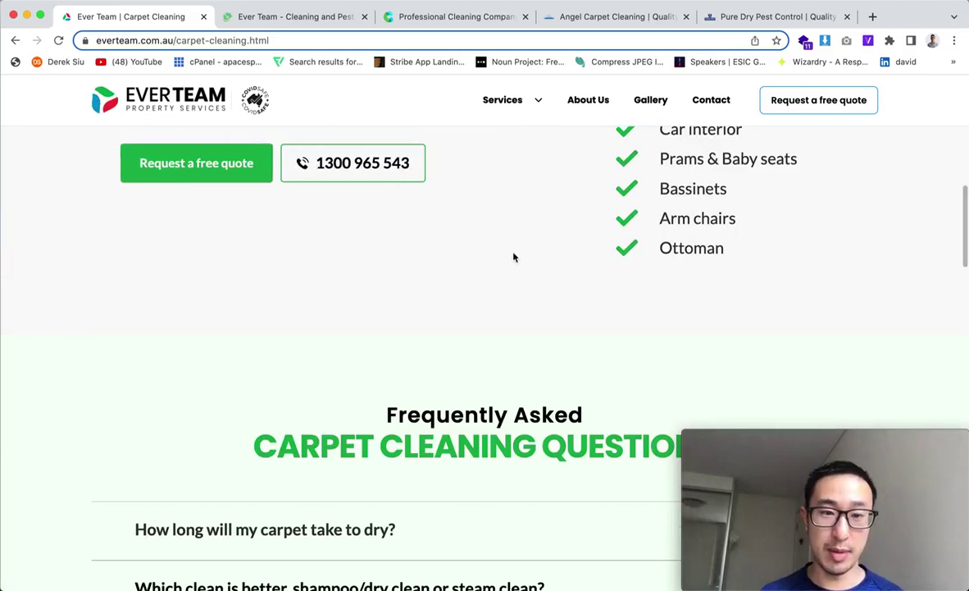
pyautogui.scroll(-3, 521, 205)
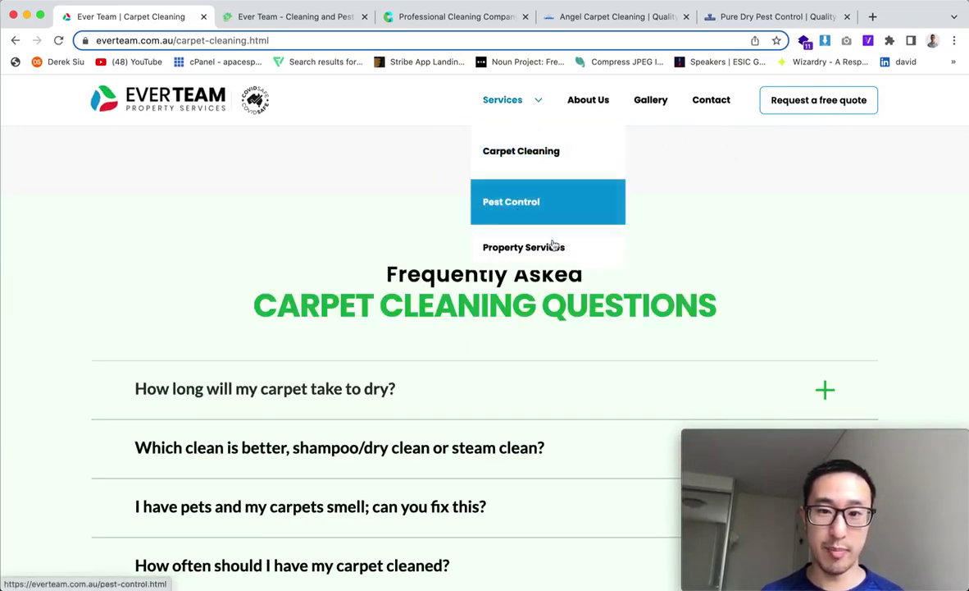
# - Examine the Carpet Cleaning page's quote form, booking steps, contact banner and footer, and return to its hero section
pyautogui.scroll(-12, 515, 331)
pyautogui.scroll(-10, 515, 330)
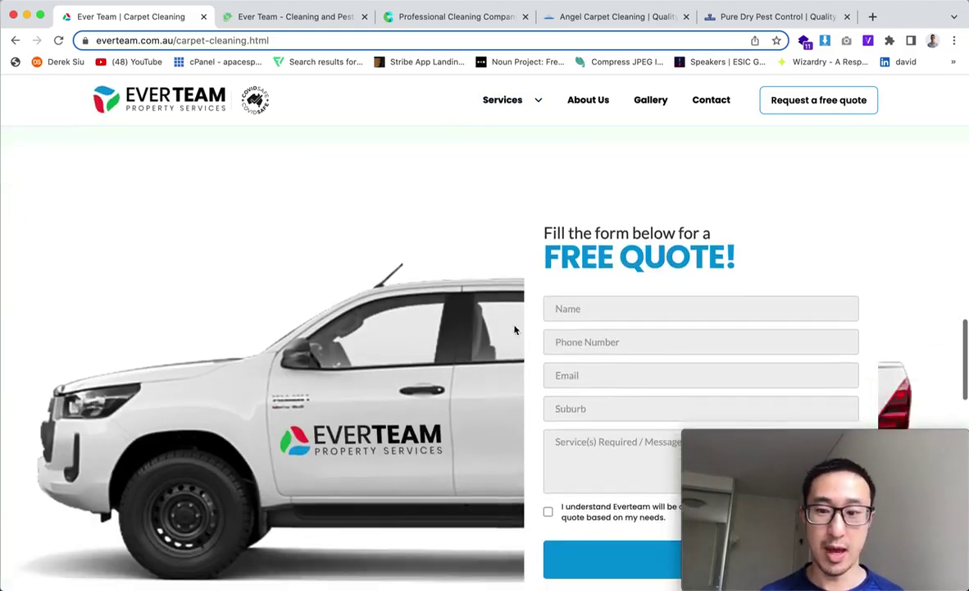
pyautogui.scroll(-12, 514, 326)
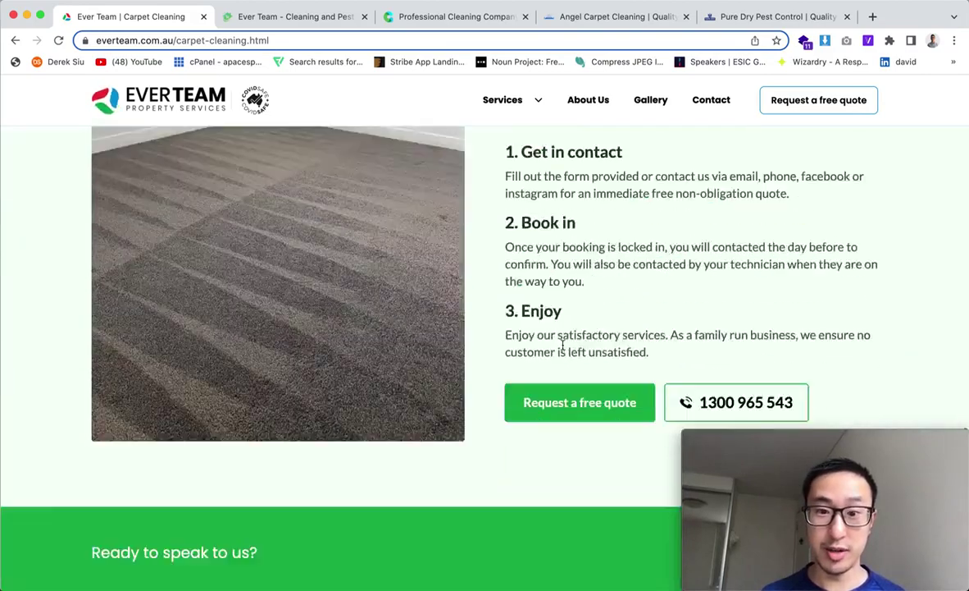
pyautogui.scroll(-2, 535, 356)
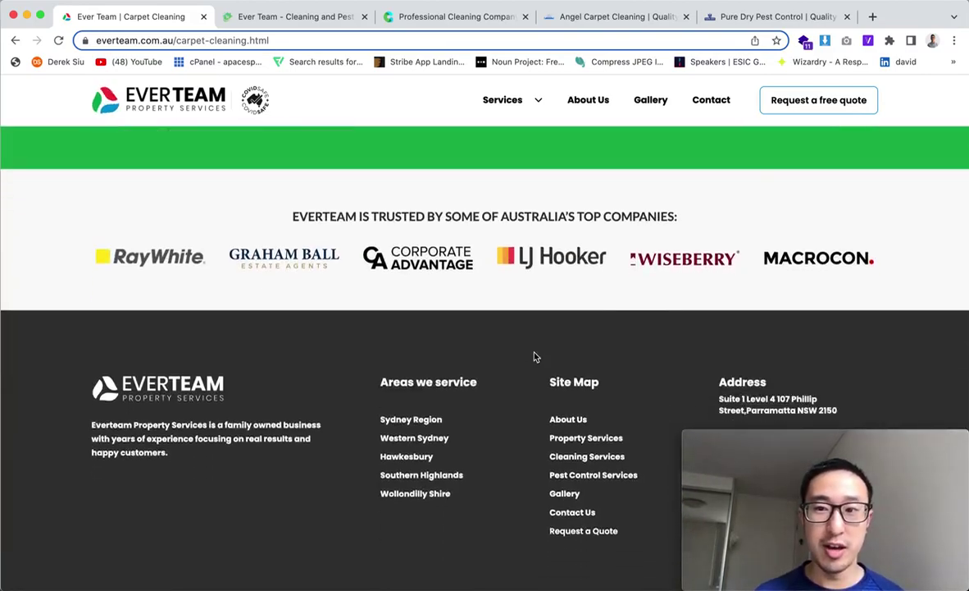
pyautogui.scroll(6, 565, 227)
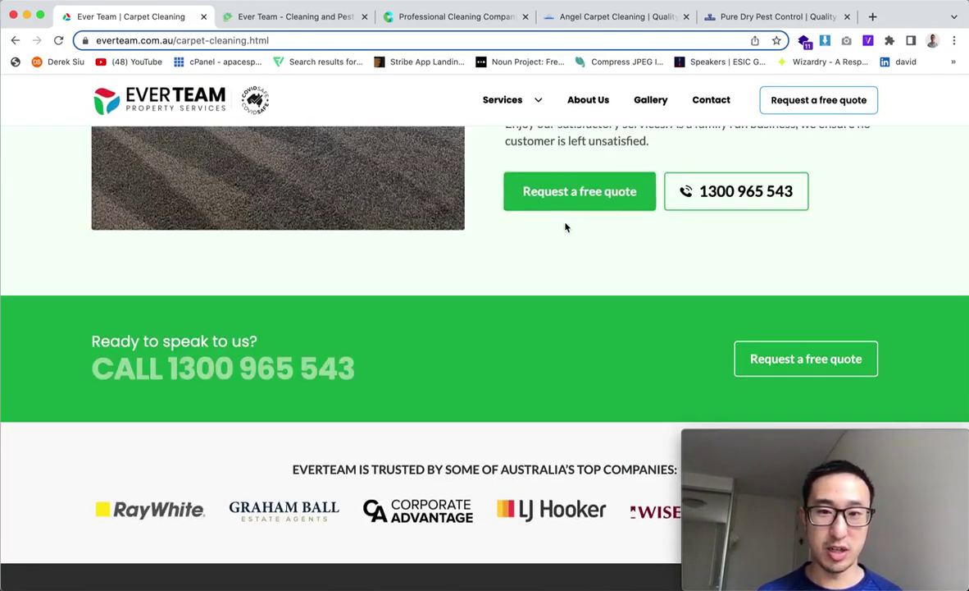
pyautogui.scroll(20, 565, 227)
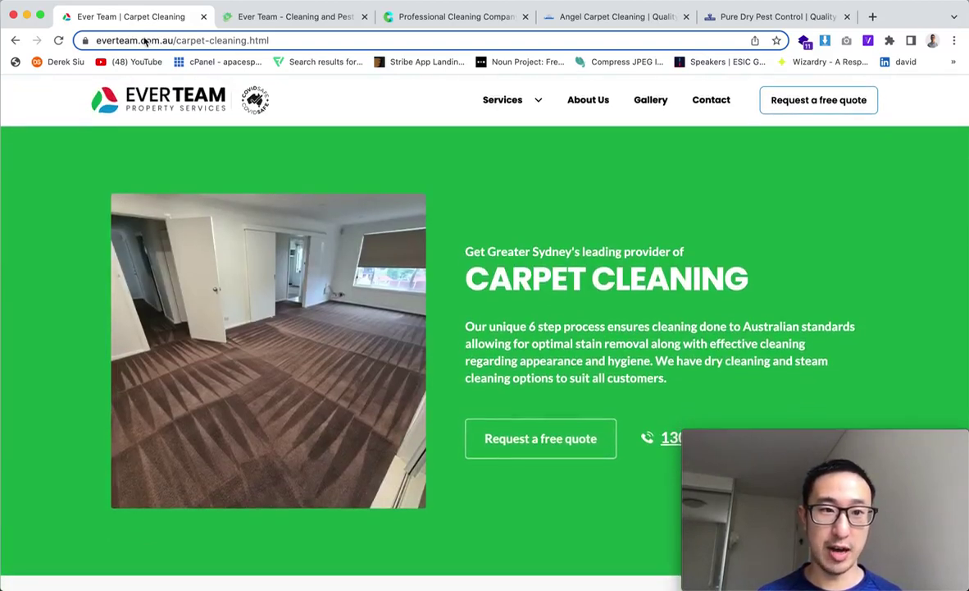
# - Switch to Sketch and view the Home Page Concepts artboards in the Everteam design file
pyautogui.moveTo(595, 567)
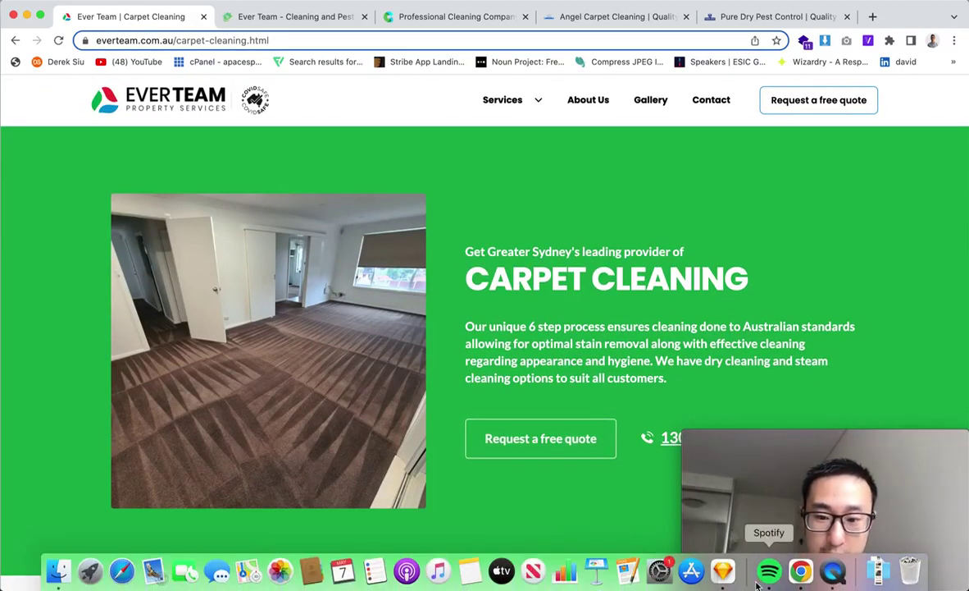
pyautogui.click(725, 572)
pyautogui.hscroll(-2, 556, 332)
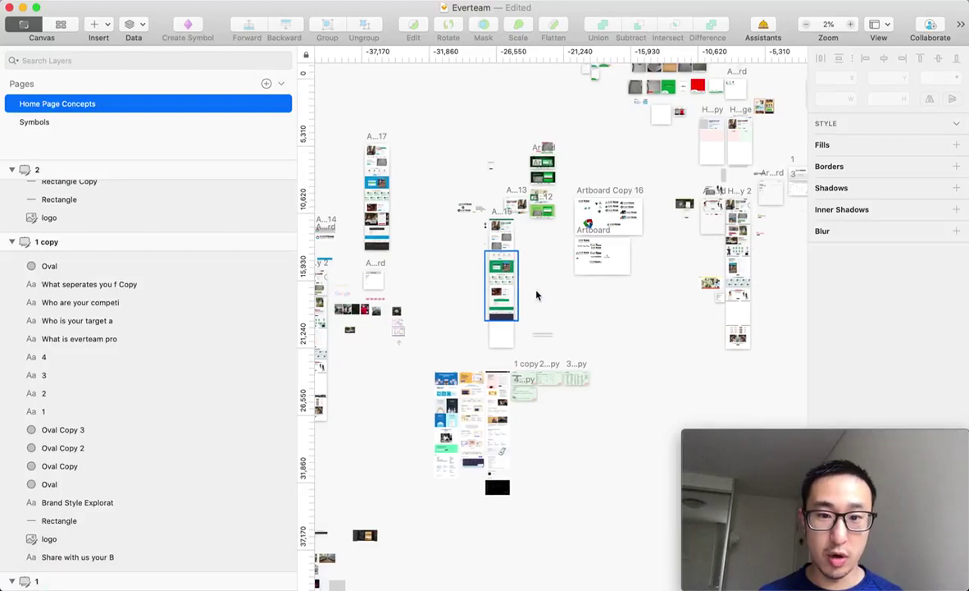
# - Look over the home page concept artboards on the canvas and find the Brand Style Exploration questionnaire artboards
pyautogui.hscroll(-4, 483, 328)
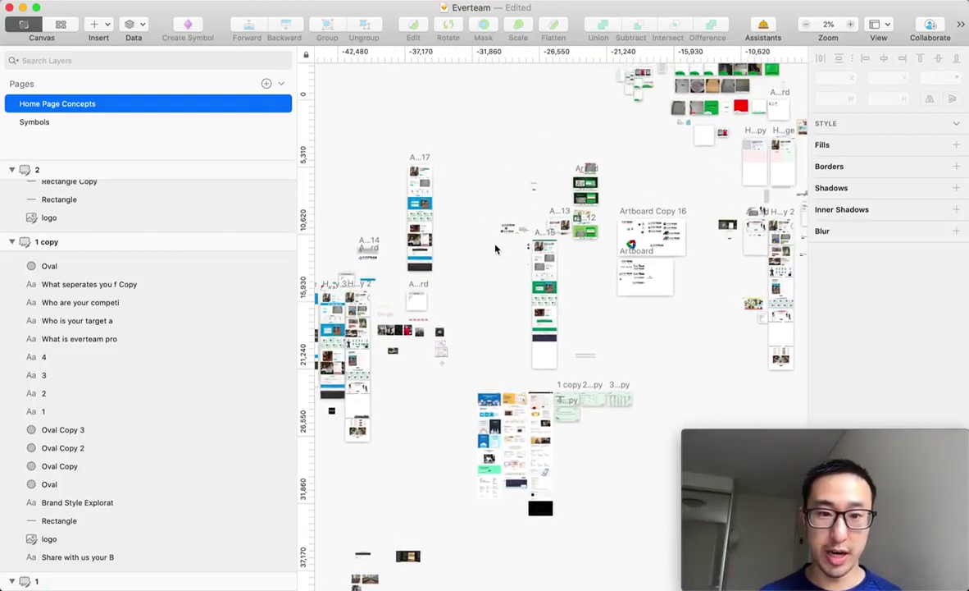
pyautogui.hscroll(-2, 451, 282)
pyautogui.scroll(10, 450, 295)
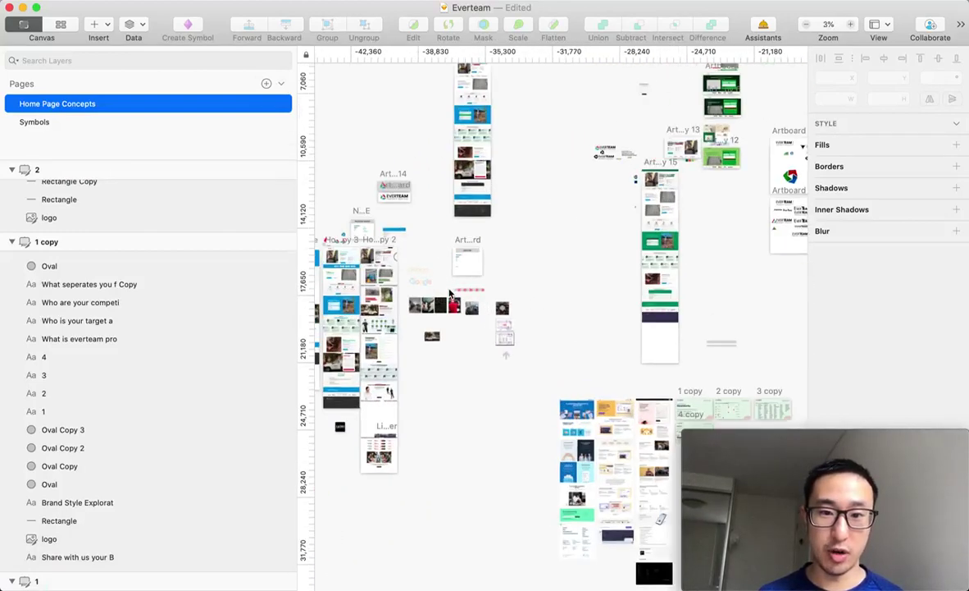
pyautogui.scroll(-5, 449, 296)
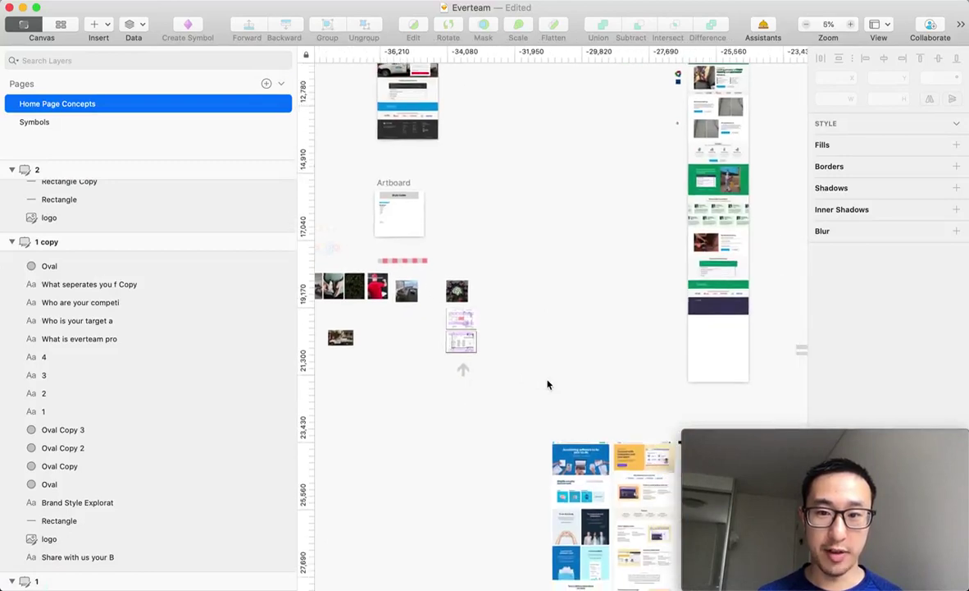
pyautogui.hscroll(4, 547, 384)
pyautogui.scroll(6, 601, 408)
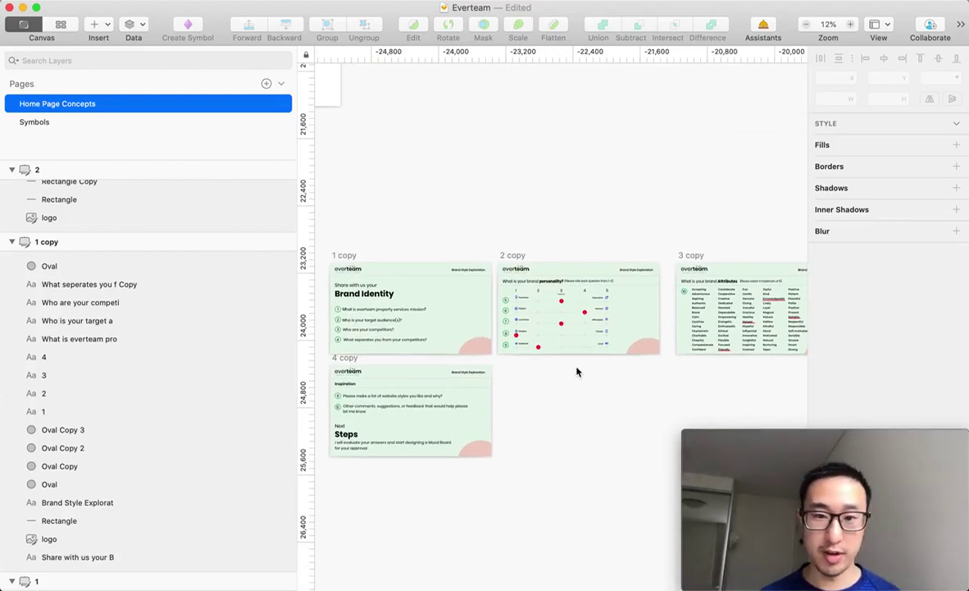
# - Switch to Chrome, open the old Ever Team home page and examine its header and rotating hero banner
pyautogui.moveTo(740, 576)
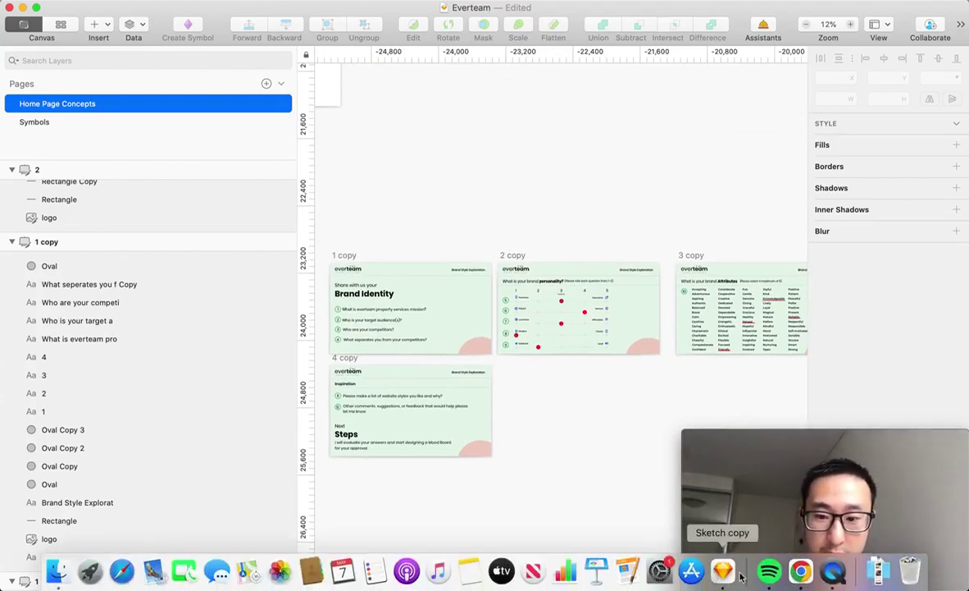
pyautogui.click(791, 576)
pyautogui.click(287, 16)
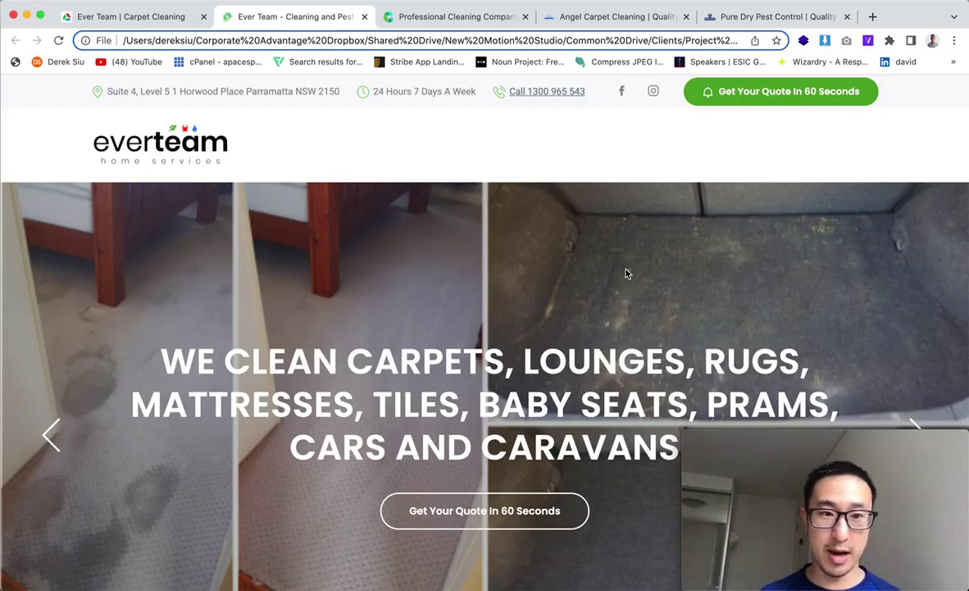
pyautogui.scroll(-2, 574, 246)
pyautogui.scroll(2, 568, 244)
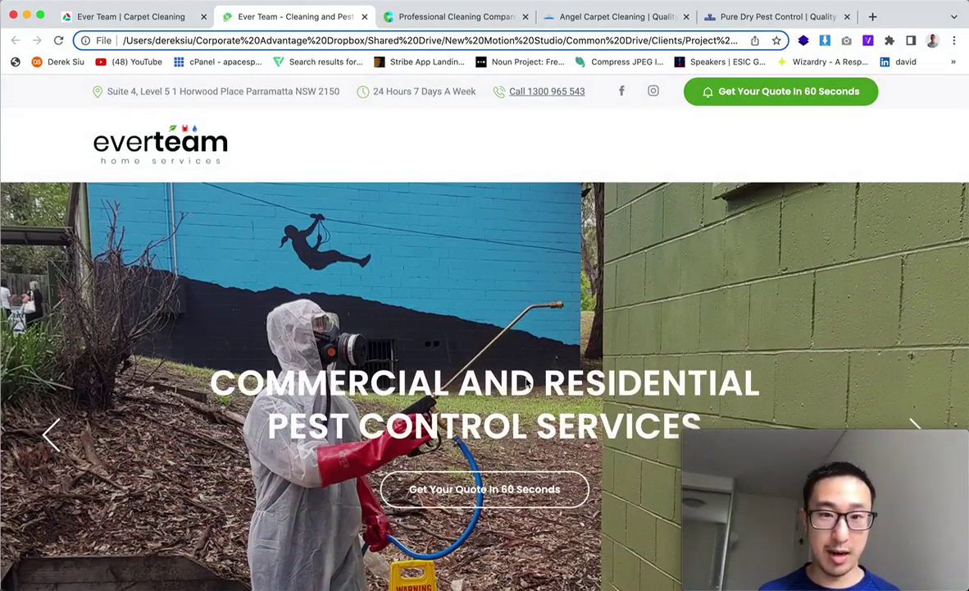
pyautogui.scroll(-2, 527, 383)
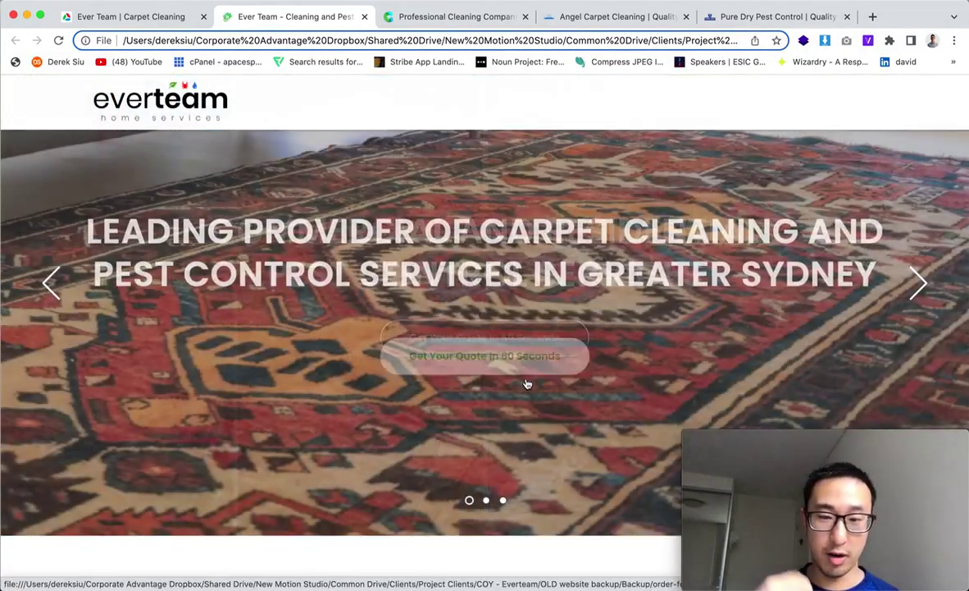
pyautogui.scroll(-2, 527, 383)
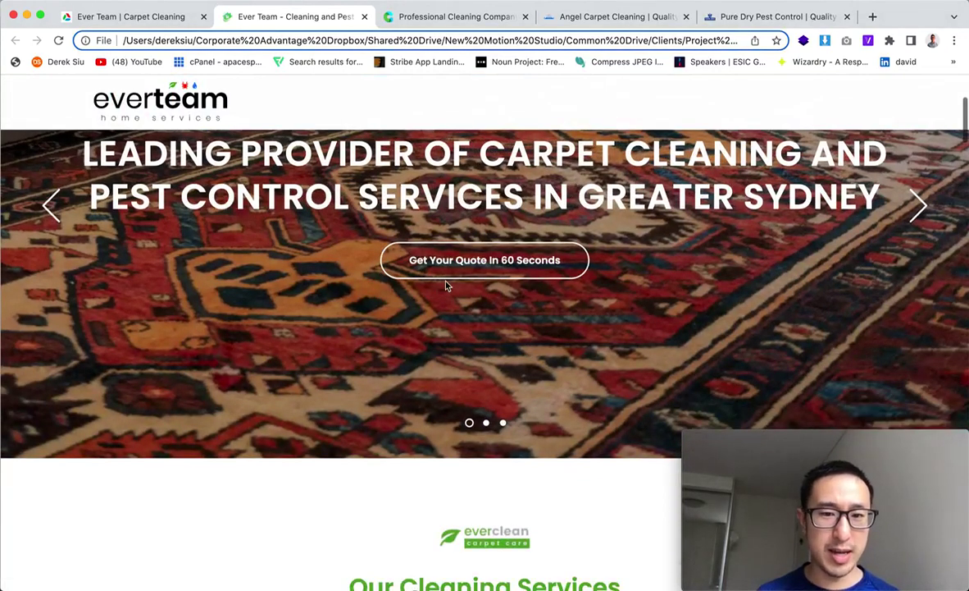
pyautogui.scroll(5, 447, 284)
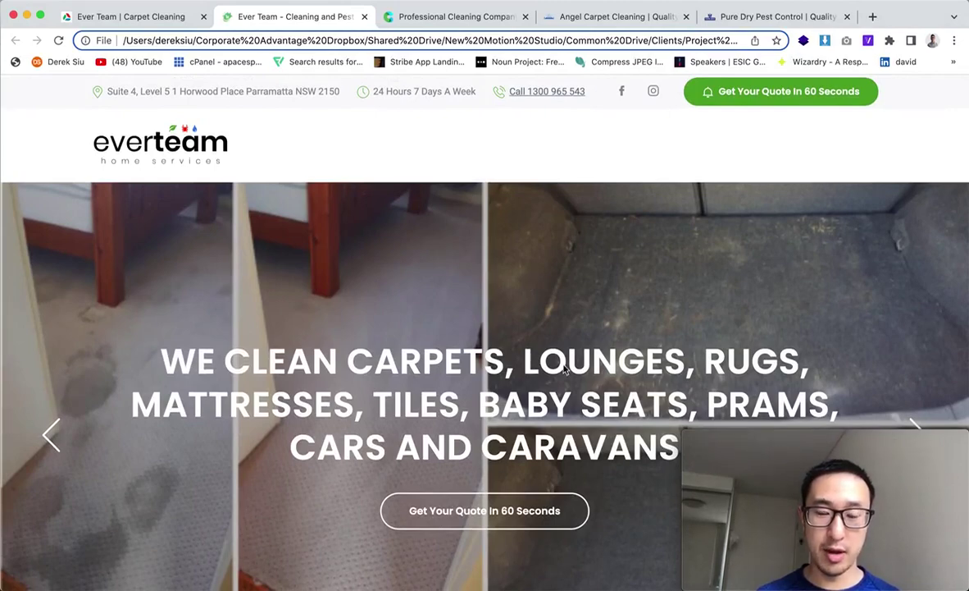
pyautogui.scroll(-1, 567, 362)
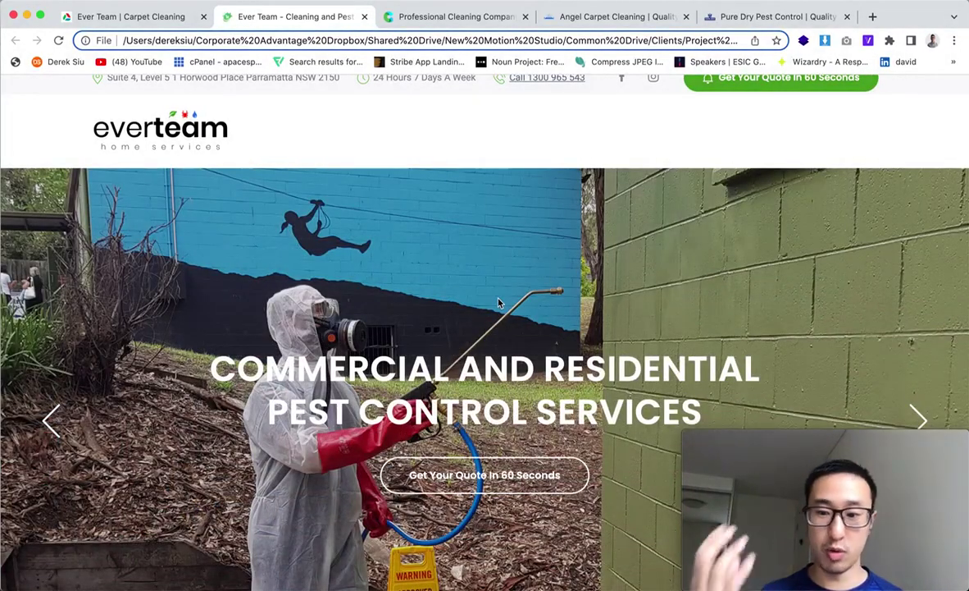
pyautogui.scroll(1, 497, 303)
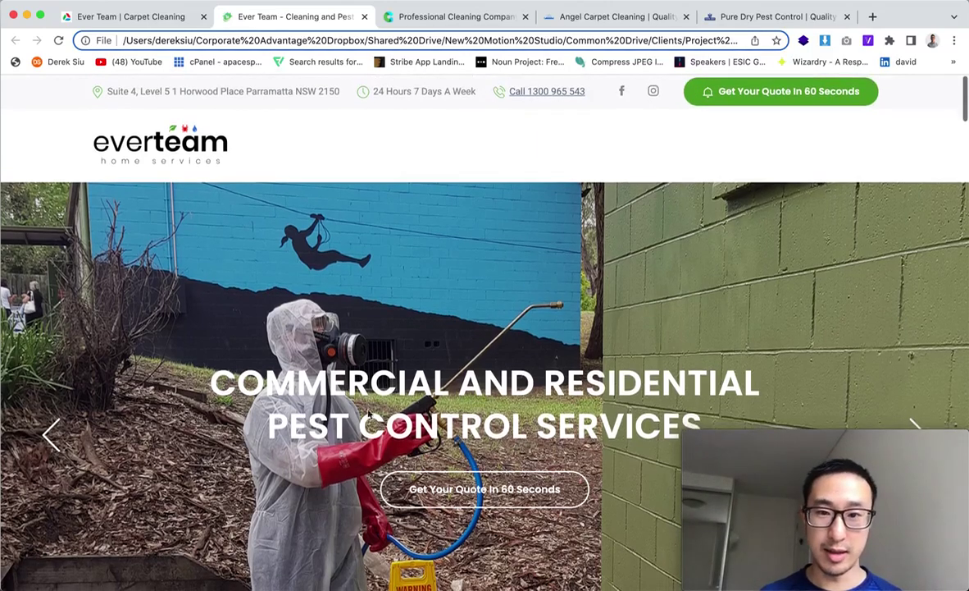
# - Review the old home page's cleaning and pest control services, company information, reasons to choose the business, testimonials and footer
pyautogui.scroll(-10, 466, 256)
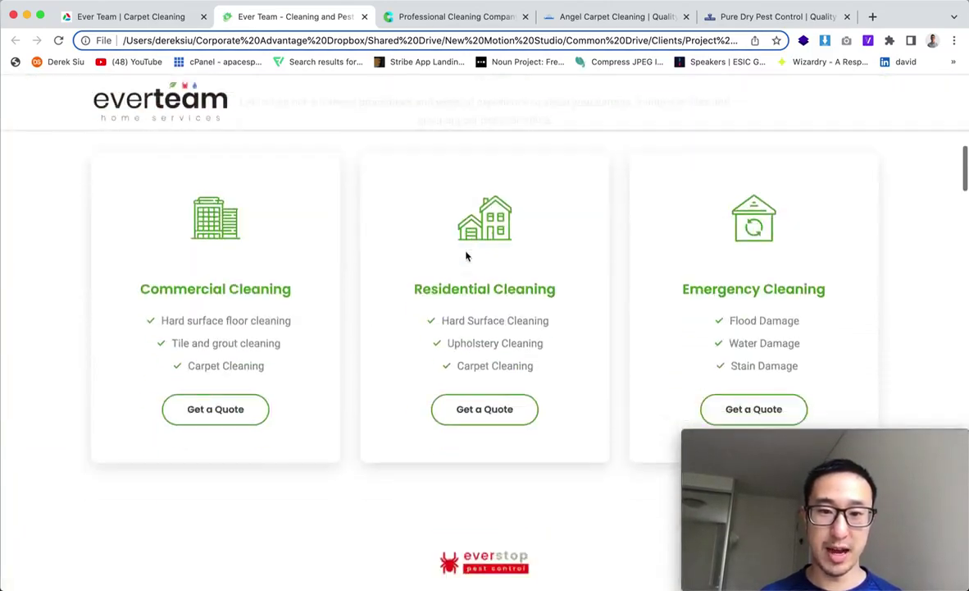
pyautogui.scroll(-5, 557, 350)
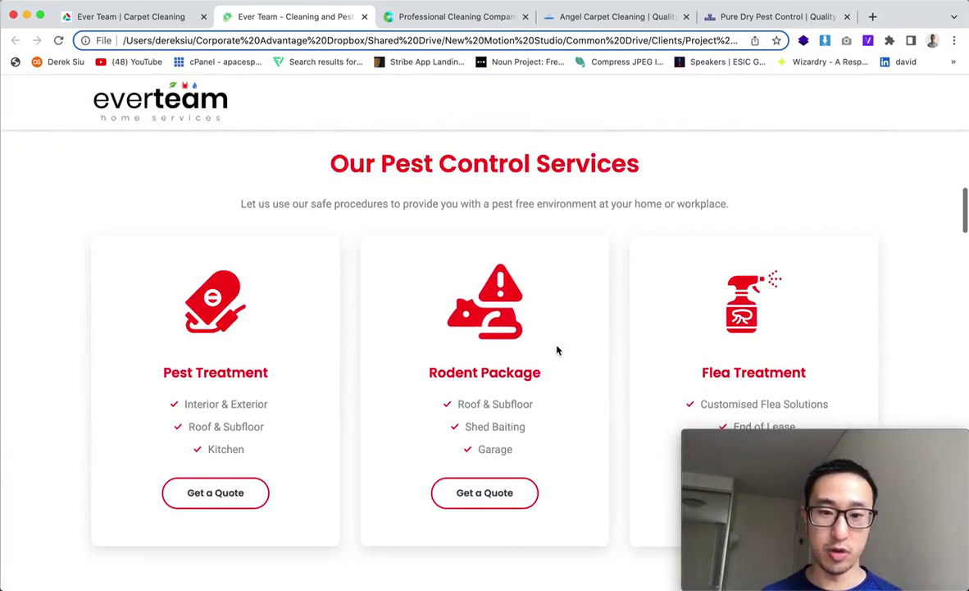
pyautogui.scroll(-4, 557, 350)
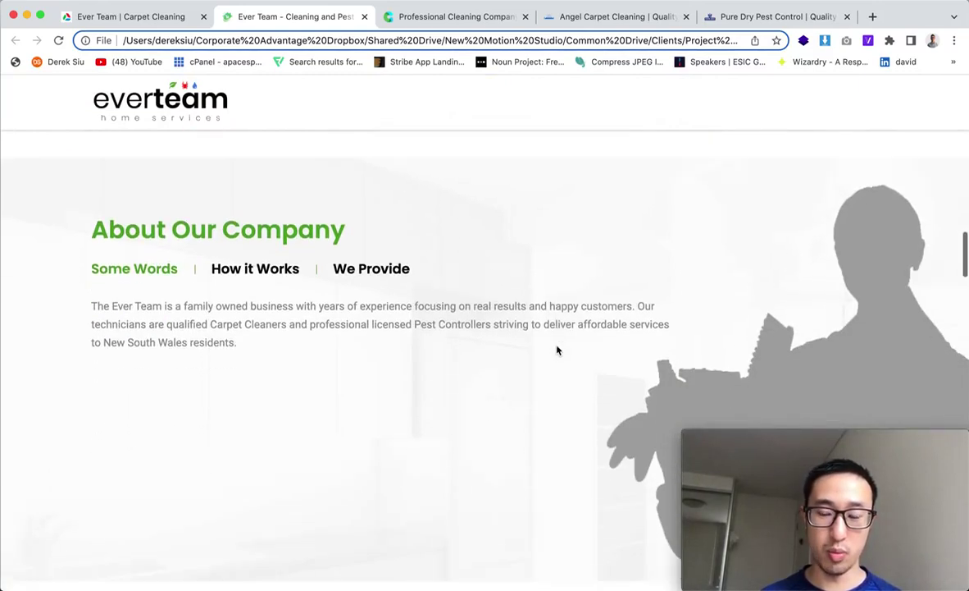
pyautogui.scroll(-6, 557, 350)
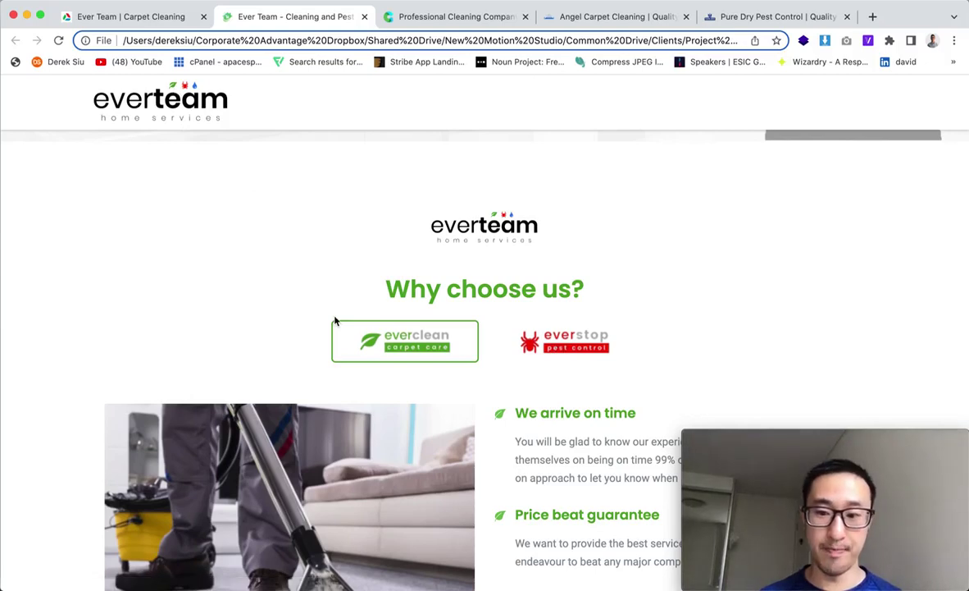
pyautogui.scroll(-8, 335, 320)
pyautogui.scroll(-10, 335, 321)
pyautogui.scroll(-10, 435, 375)
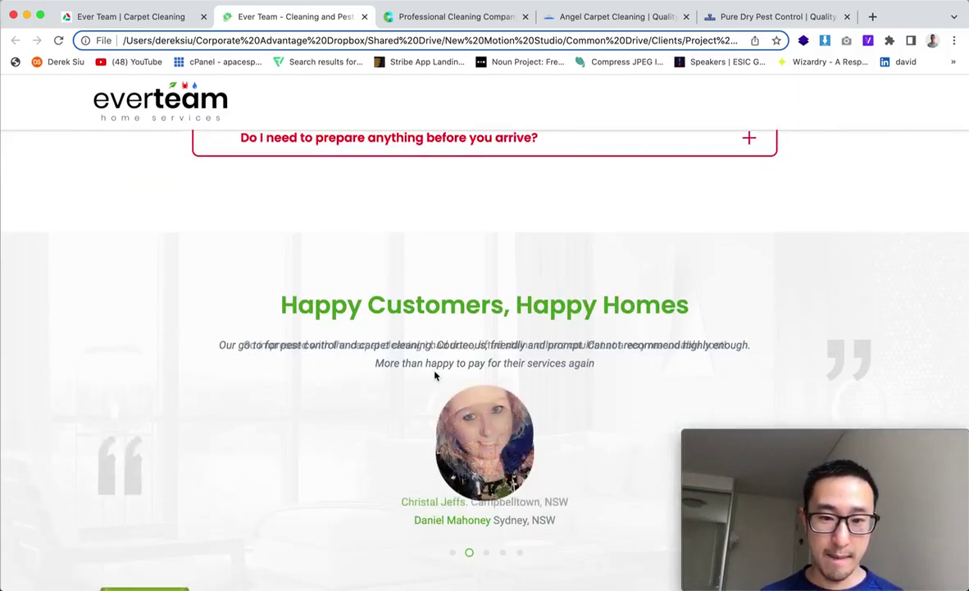
pyautogui.scroll(-5, 435, 375)
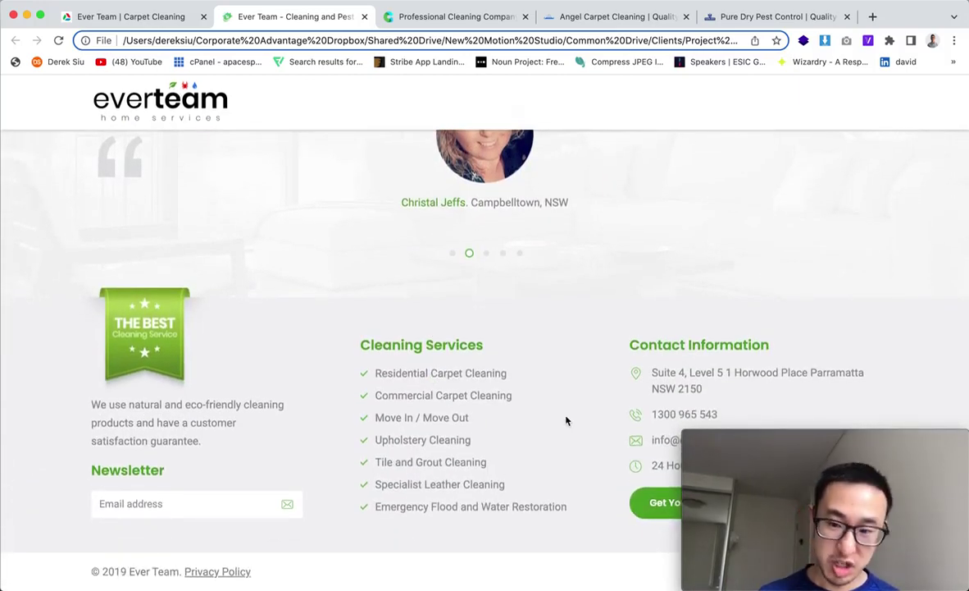
# - Return through the old home page to its hero banner and look at the quote call to action
pyautogui.scroll(15, 566, 420)
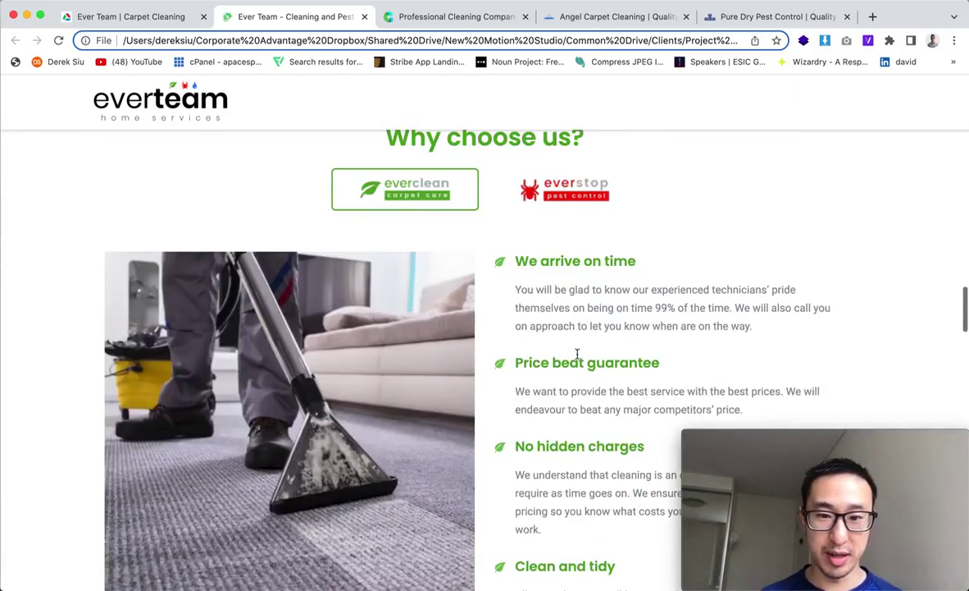
pyautogui.scroll(15, 577, 354)
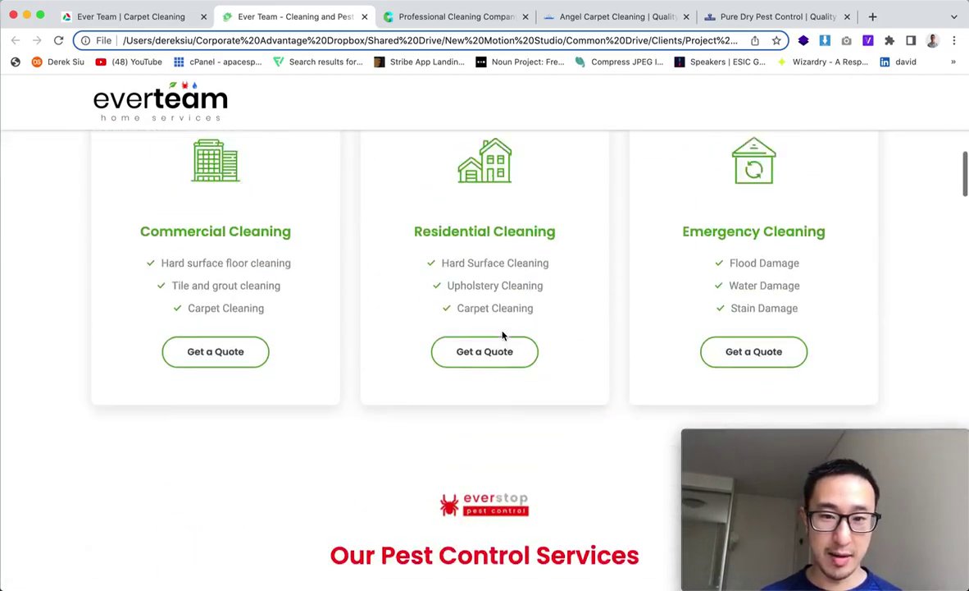
pyautogui.scroll(3, 503, 336)
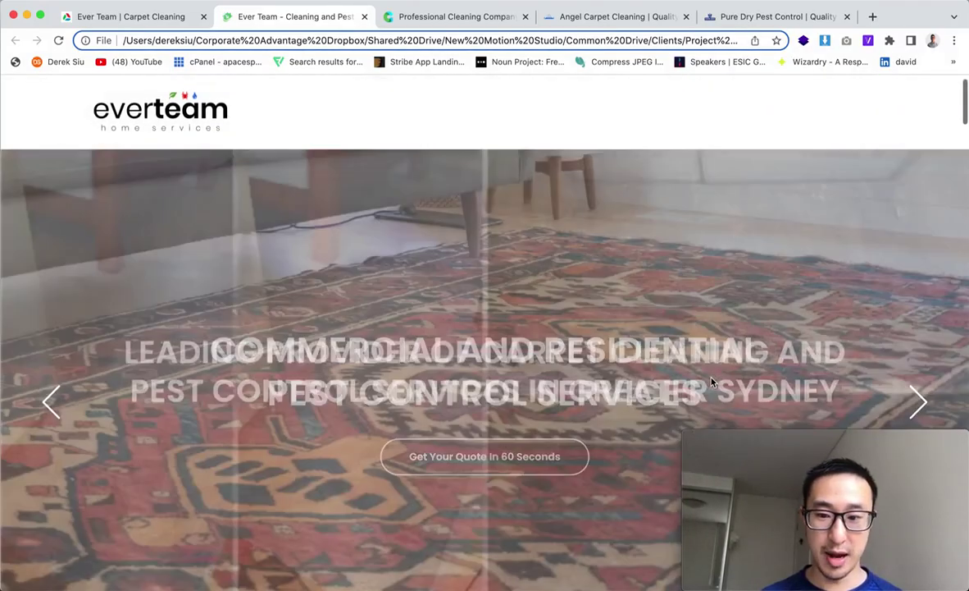
pyautogui.scroll(2, 712, 381)
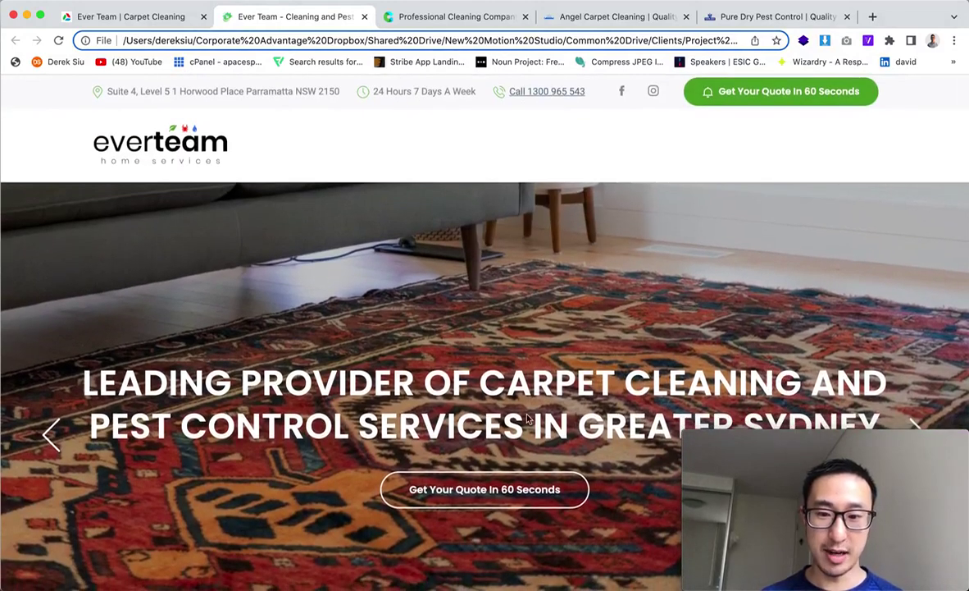
pyautogui.scroll(-1, 525, 343)
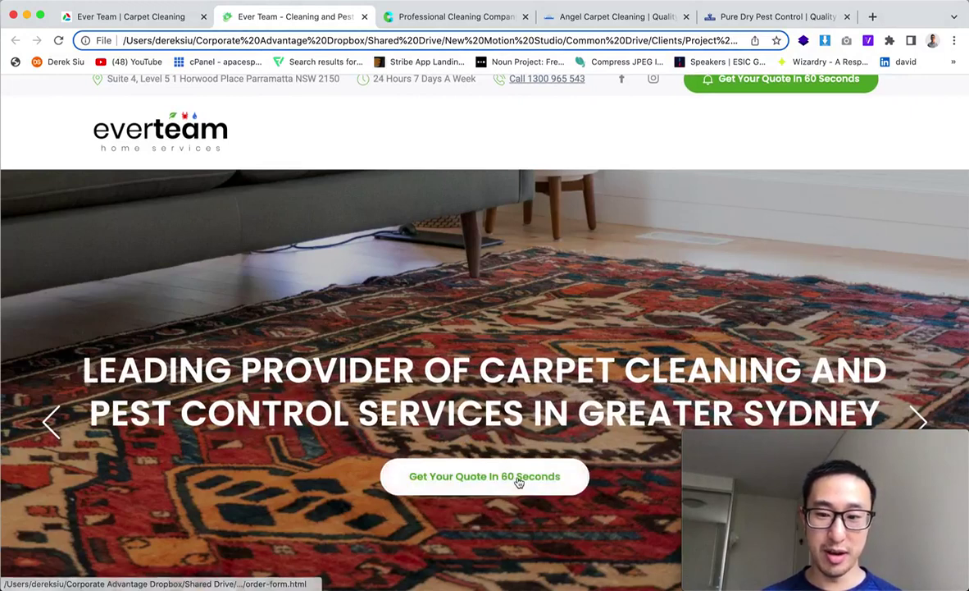
pyautogui.scroll(1, 558, 393)
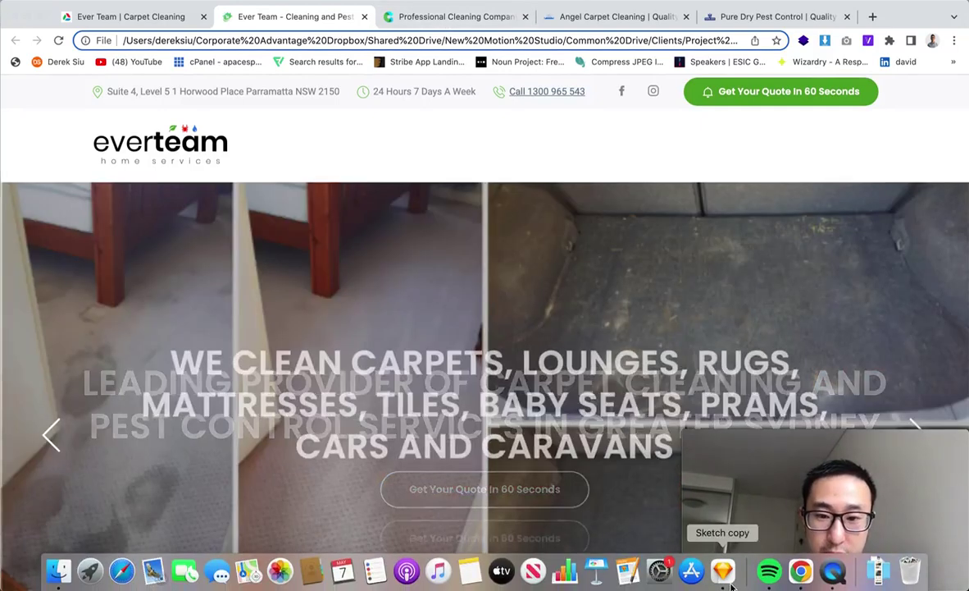
# - Switch back to Sketch and examine the Brand Identity questionnaire artboard and its four questions up close
pyautogui.click(720, 569)
pyautogui.hscroll(-2, 534, 376)
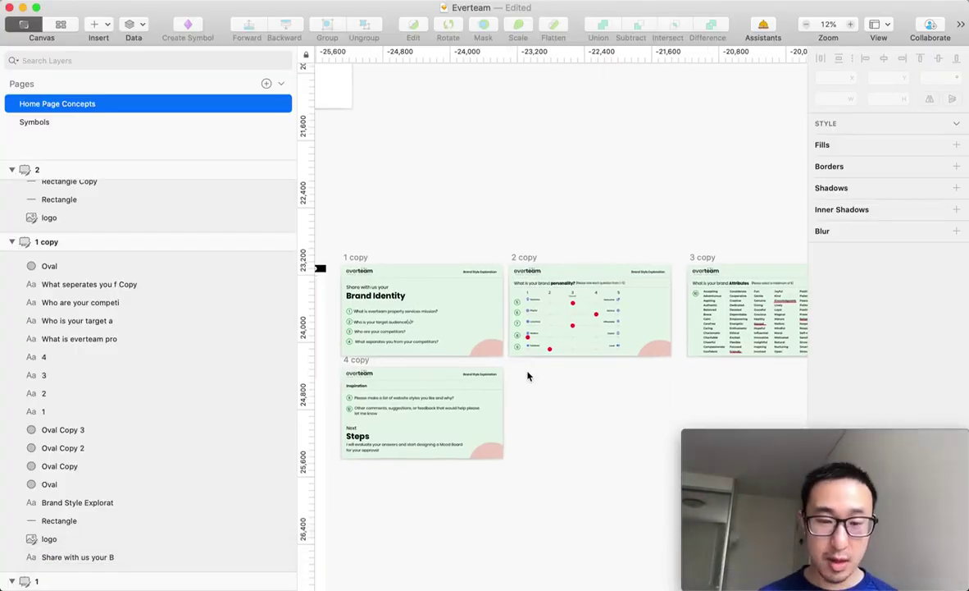
pyautogui.scroll(3, 394, 270)
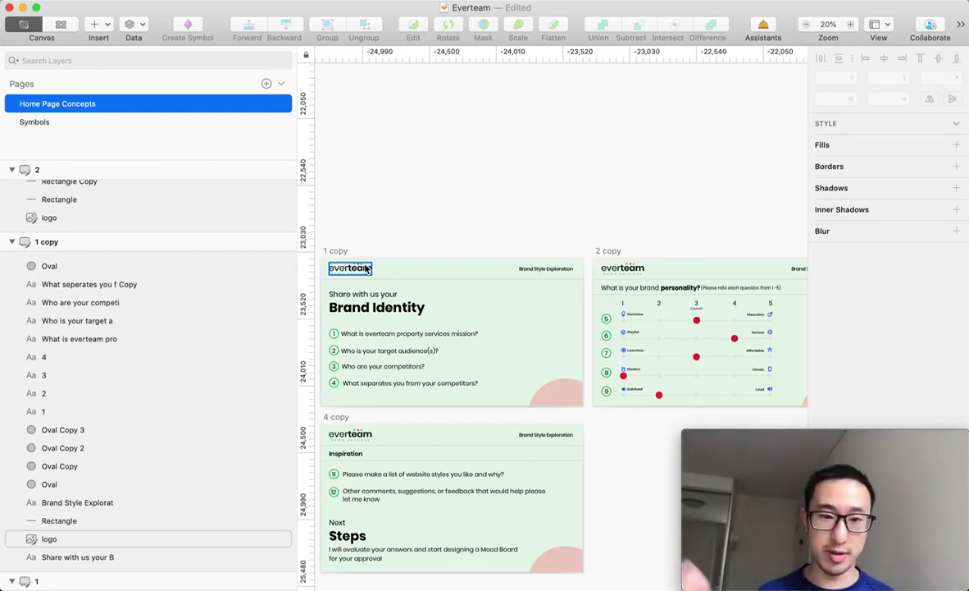
pyautogui.scroll(5, 366, 275)
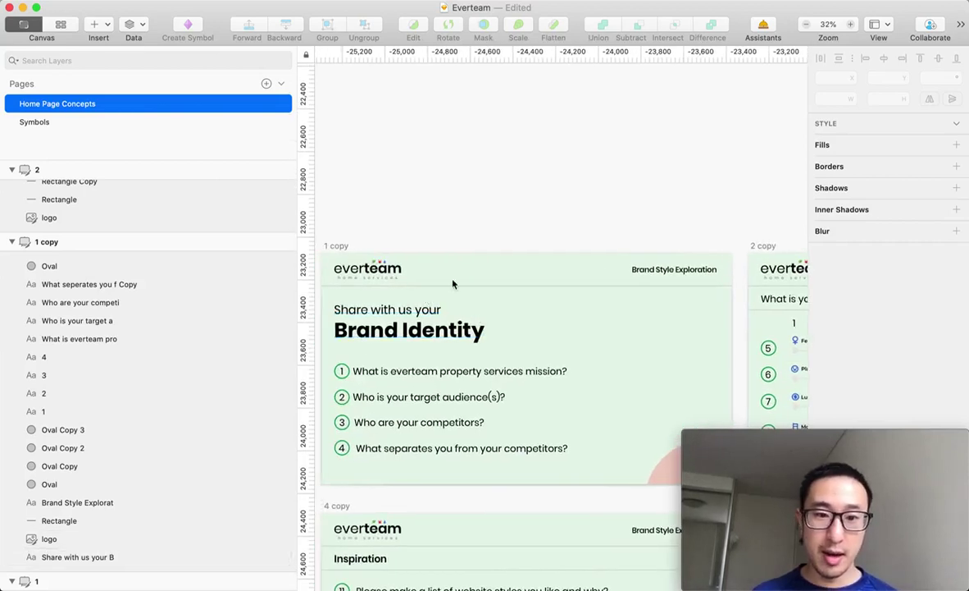
pyautogui.scroll(-3, 453, 284)
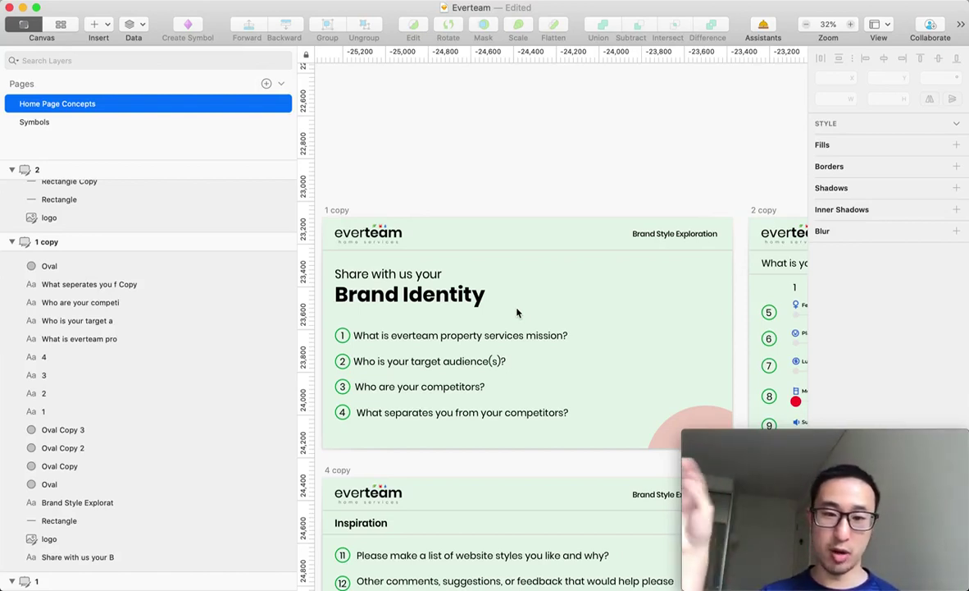
pyautogui.scroll(-2, 525, 309)
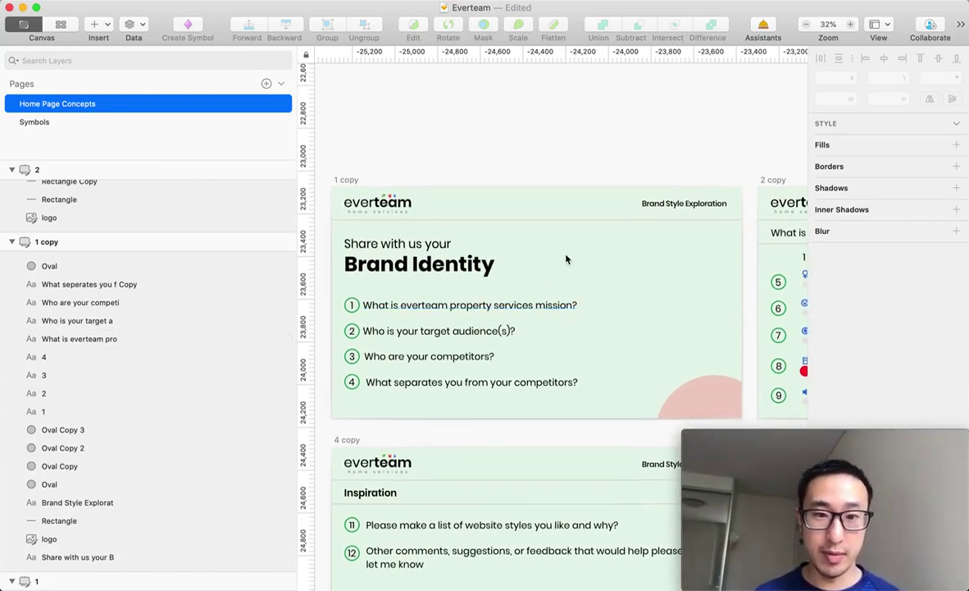
pyautogui.scroll(-1, 444, 220)
pyautogui.hscroll(1, 444, 221)
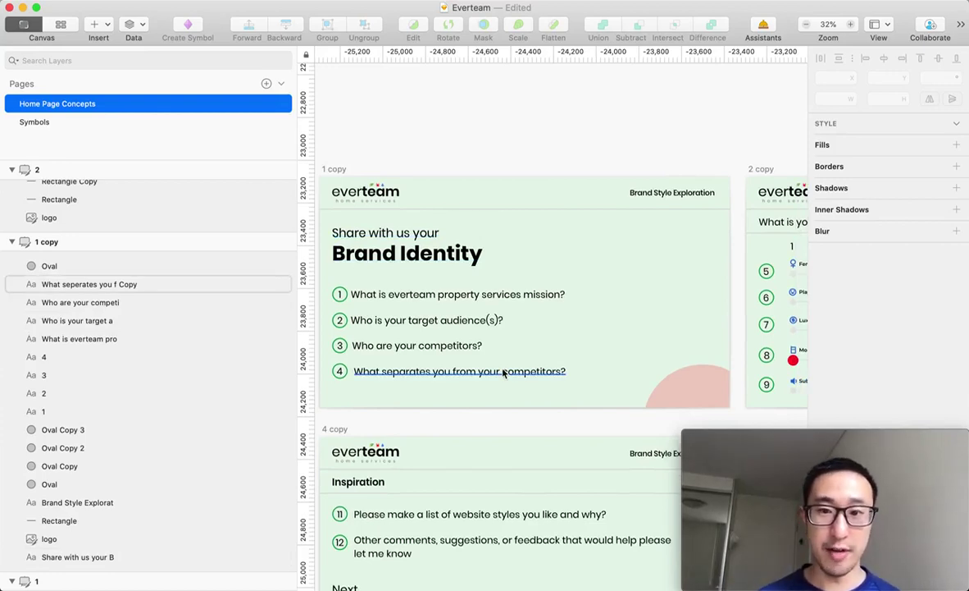
pyautogui.scroll(2, 426, 287)
pyautogui.hscroll(-1, 443, 246)
pyautogui.scroll(-3, 546, 320)
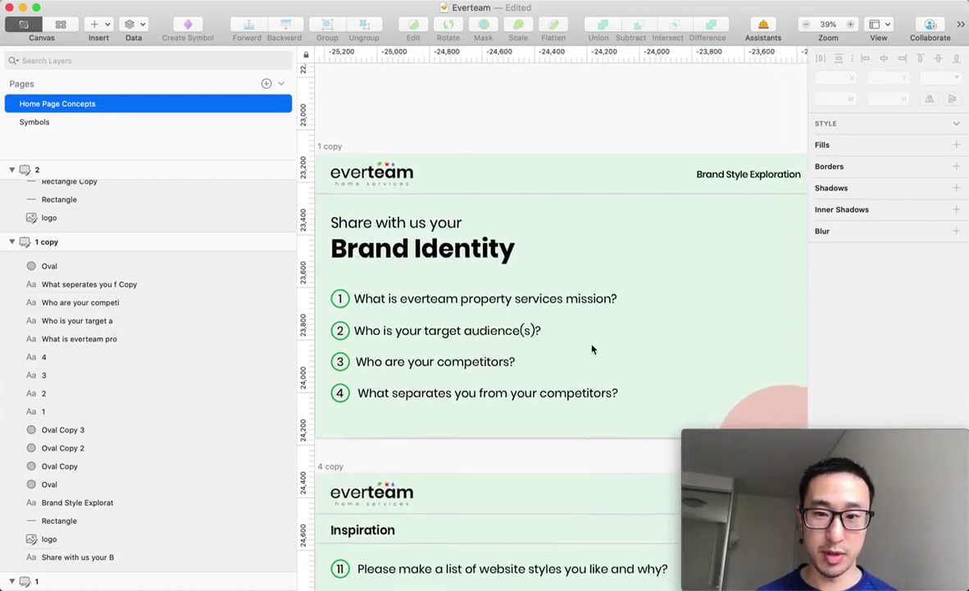
pyautogui.scroll(1, 526, 346)
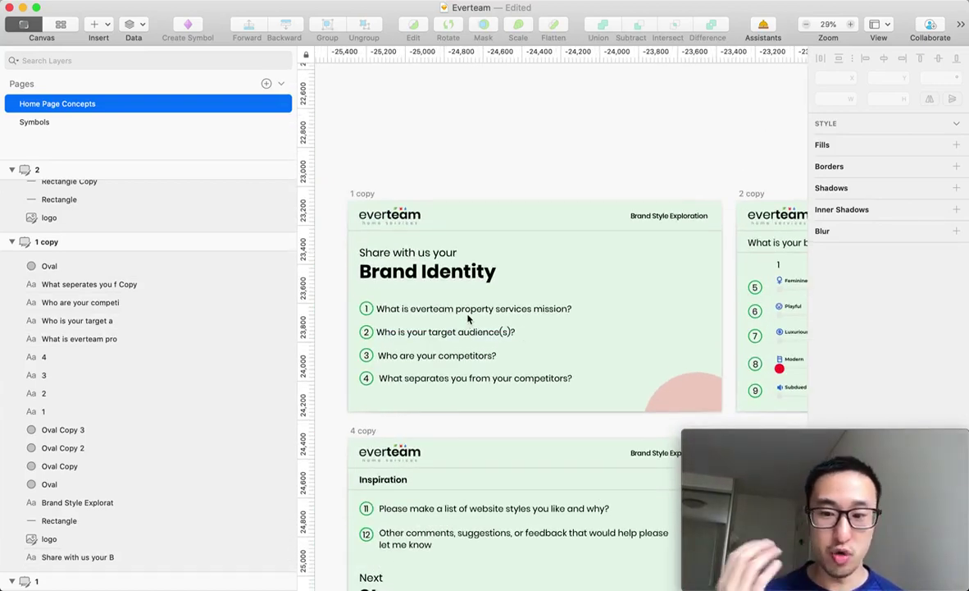
# - Select the target audience, competitors and competitor differentiation questions one after another on the Brand Identity artboard
pyautogui.click(449, 332)
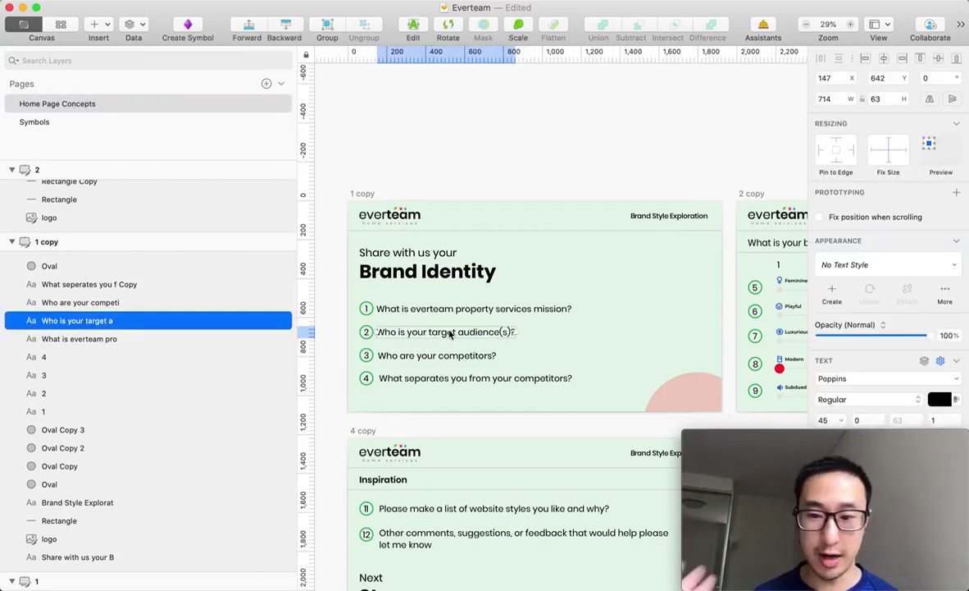
pyautogui.click(439, 355)
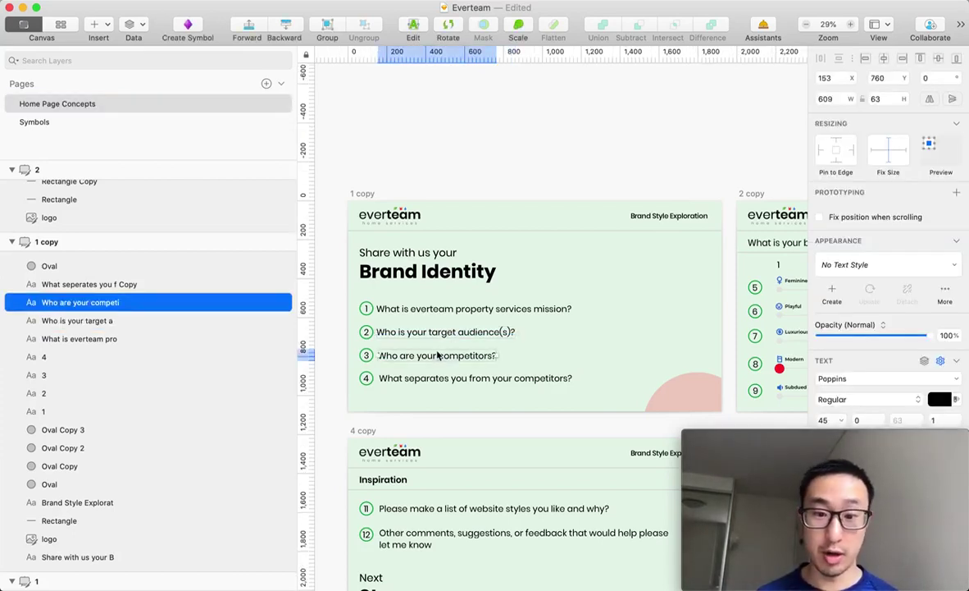
pyautogui.click(437, 380)
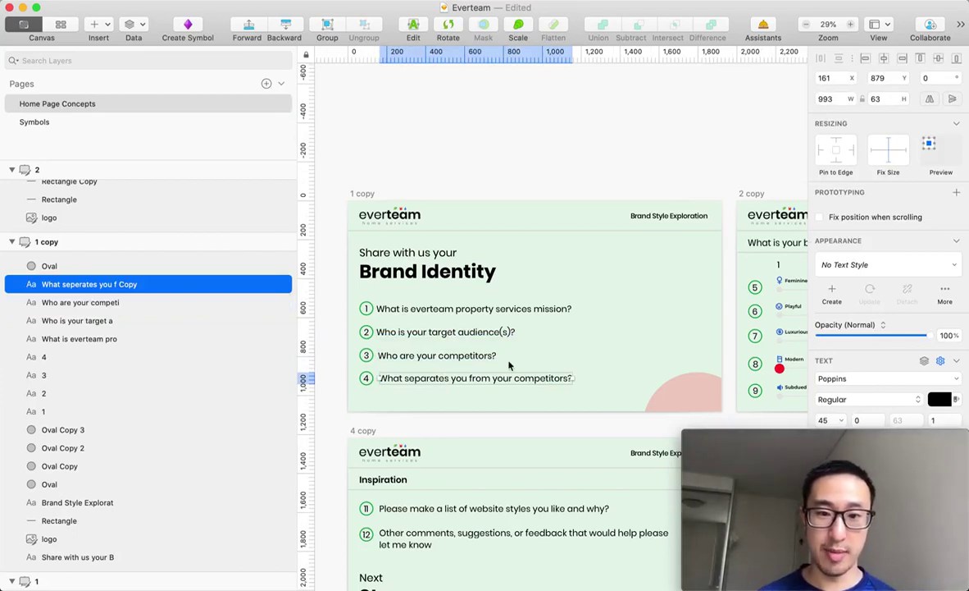
# - Examine the brand personality artboard and its five 1–5 rating scales, from feminine versus masculine to subdued versus loud
pyautogui.hscroll(2, 509, 365)
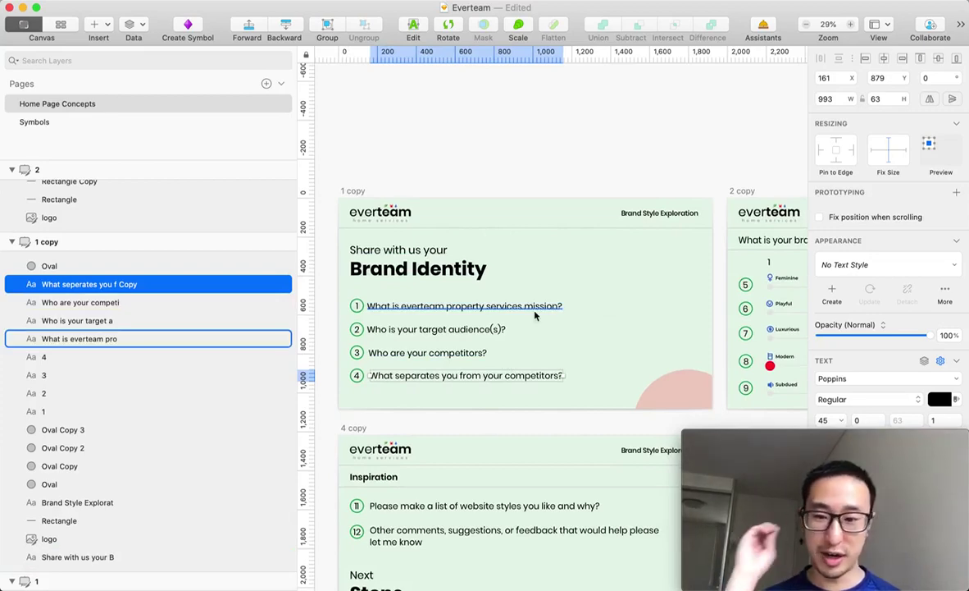
pyautogui.hscroll(2, 534, 314)
pyautogui.hscroll(15, 534, 314)
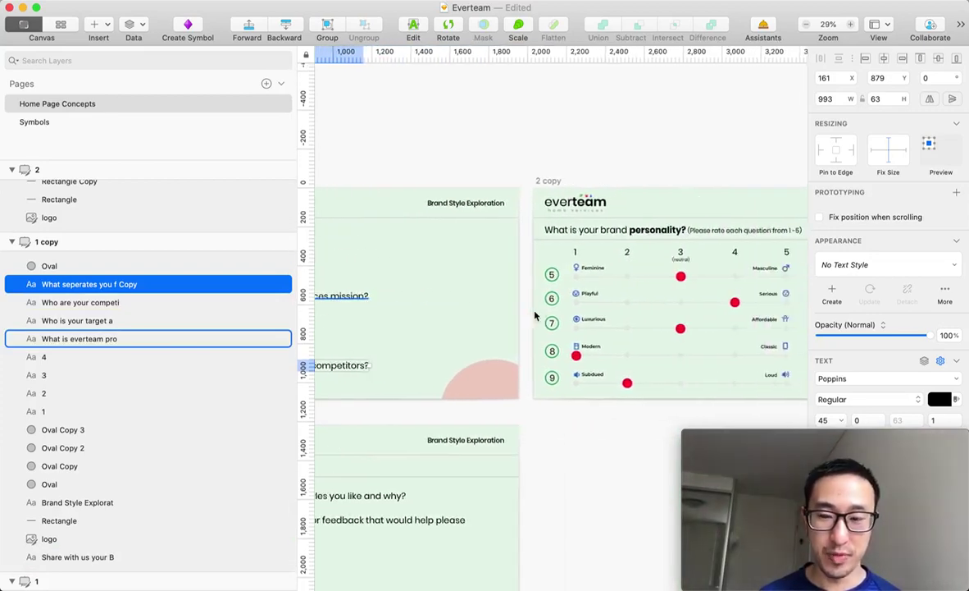
pyautogui.hscroll(-4, 558, 296)
pyautogui.scroll(2, 509, 275)
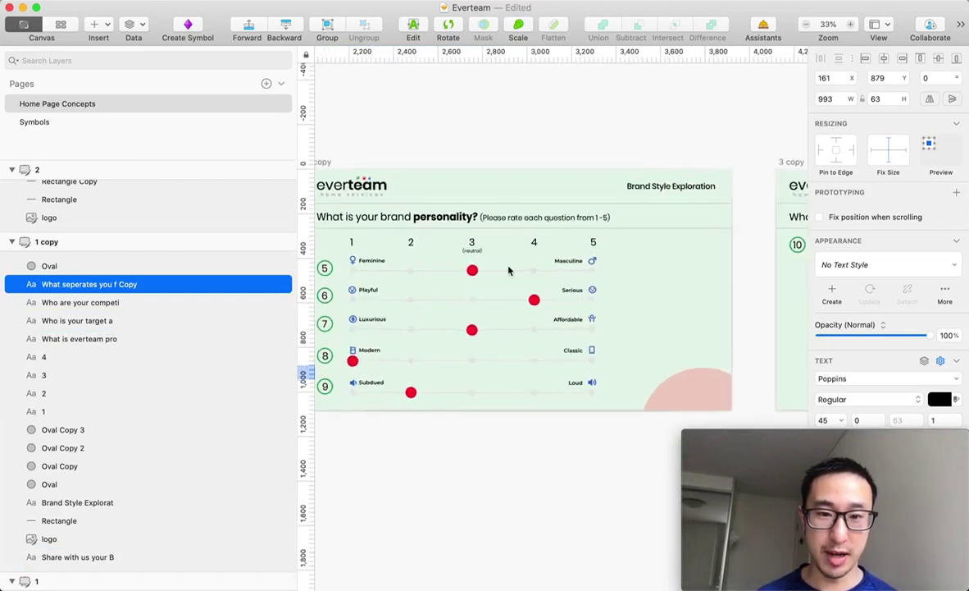
pyautogui.scroll(2, 493, 296)
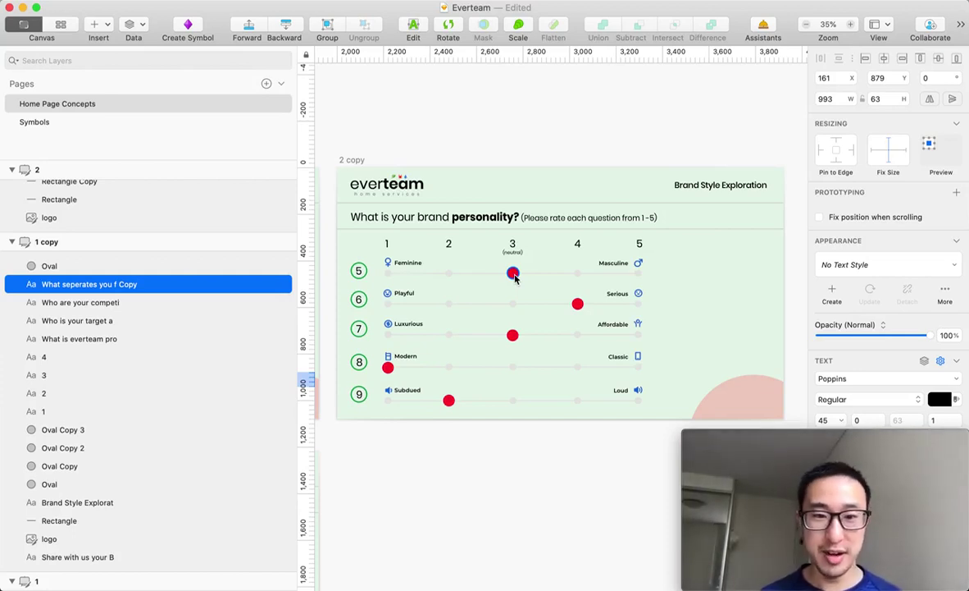
pyautogui.scroll(-2, 515, 279)
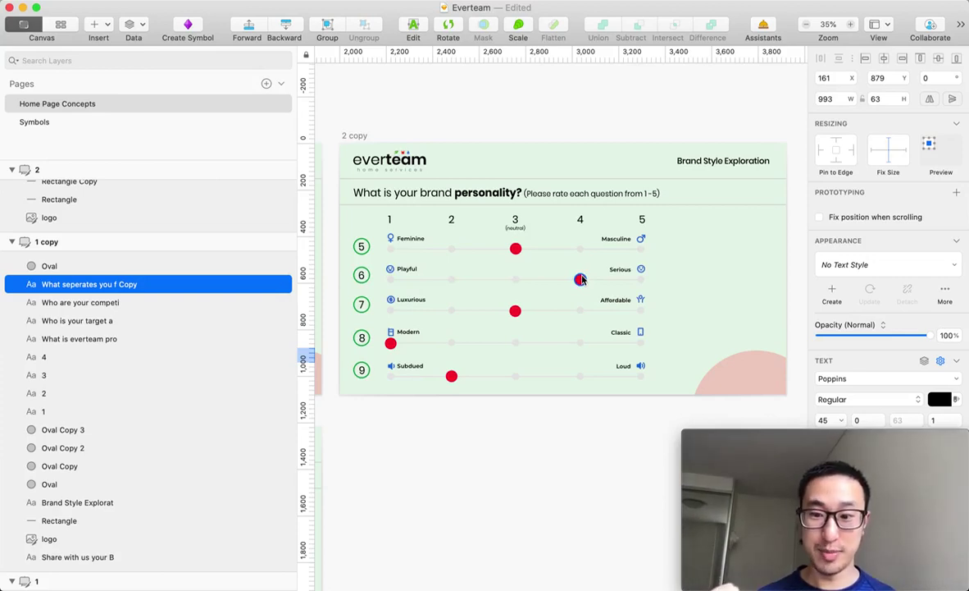
pyautogui.scroll(-2, 457, 309)
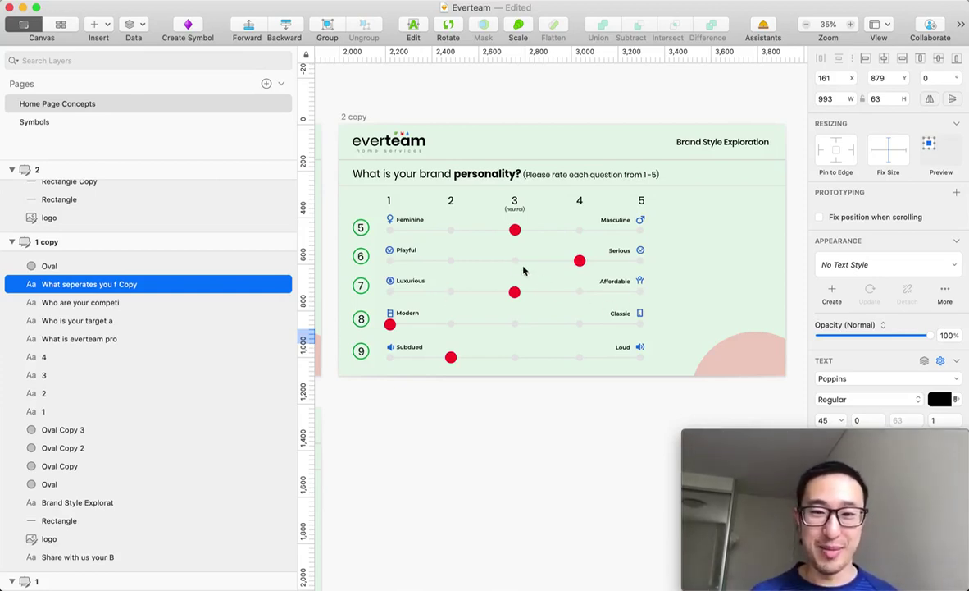
pyautogui.scroll(-2, 515, 287)
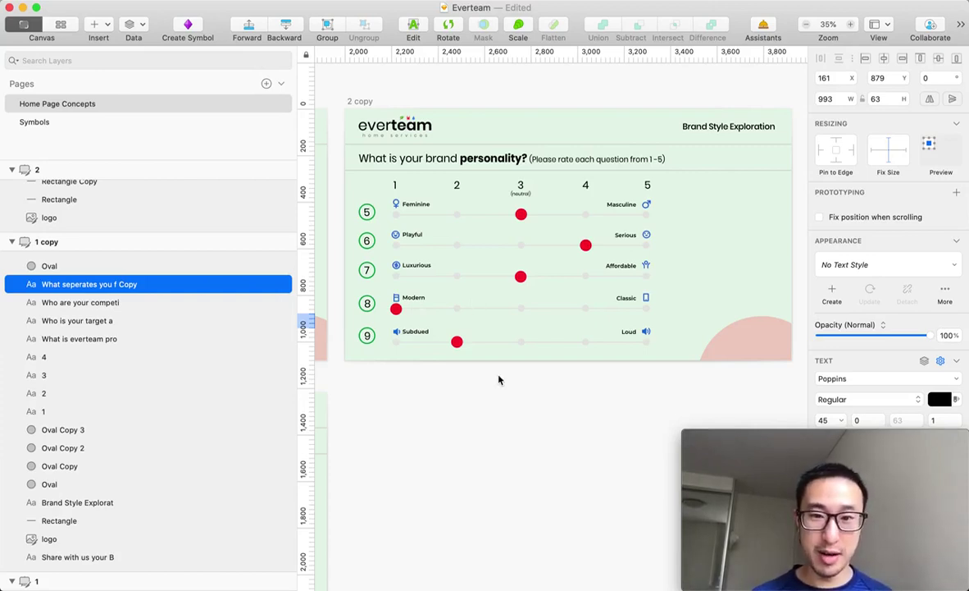
pyautogui.scroll(-1, 501, 384)
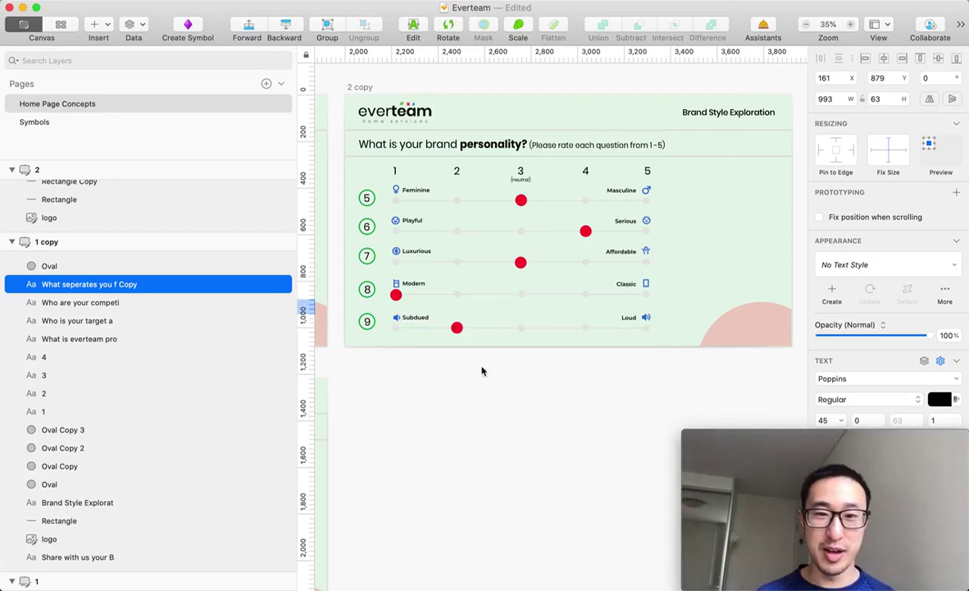
# - Move on to the brand Attributes artboard and examine its full word list and the attributes underlined in red
pyautogui.hscroll(5, 444, 336)
pyautogui.scroll(-3, 474, 353)
pyautogui.hscroll(5, 532, 342)
pyautogui.hscroll(5, 579, 281)
pyautogui.scroll(5, 588, 282)
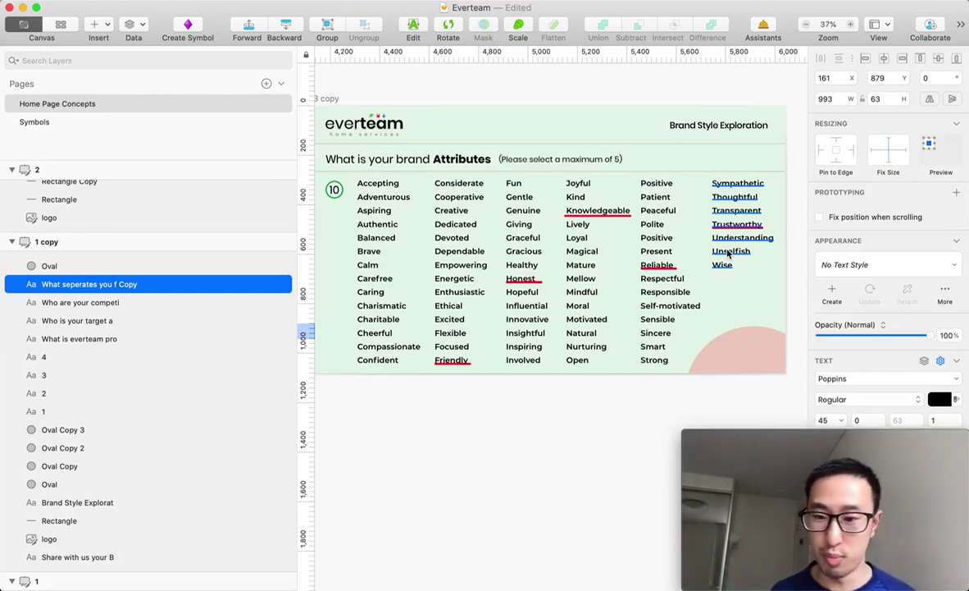
pyautogui.scroll(-3, 728, 254)
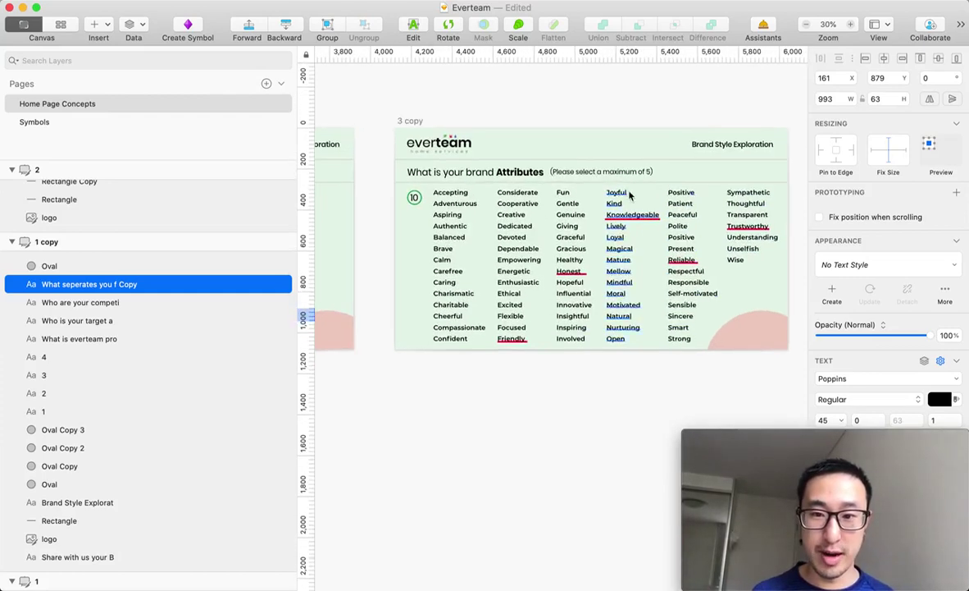
pyautogui.scroll(1, 626, 287)
pyautogui.hscroll(2, 626, 287)
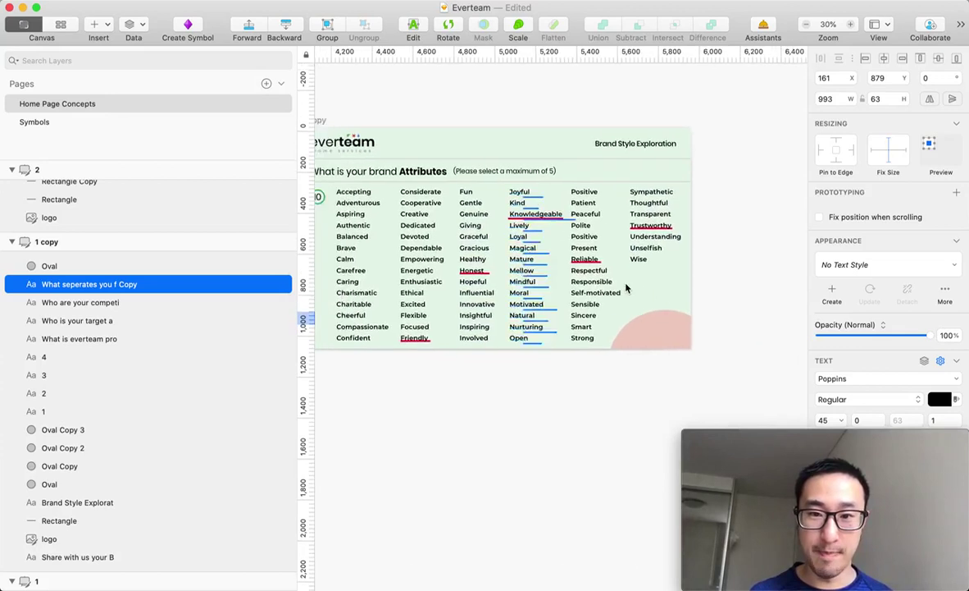
pyautogui.hscroll(-4, 619, 270)
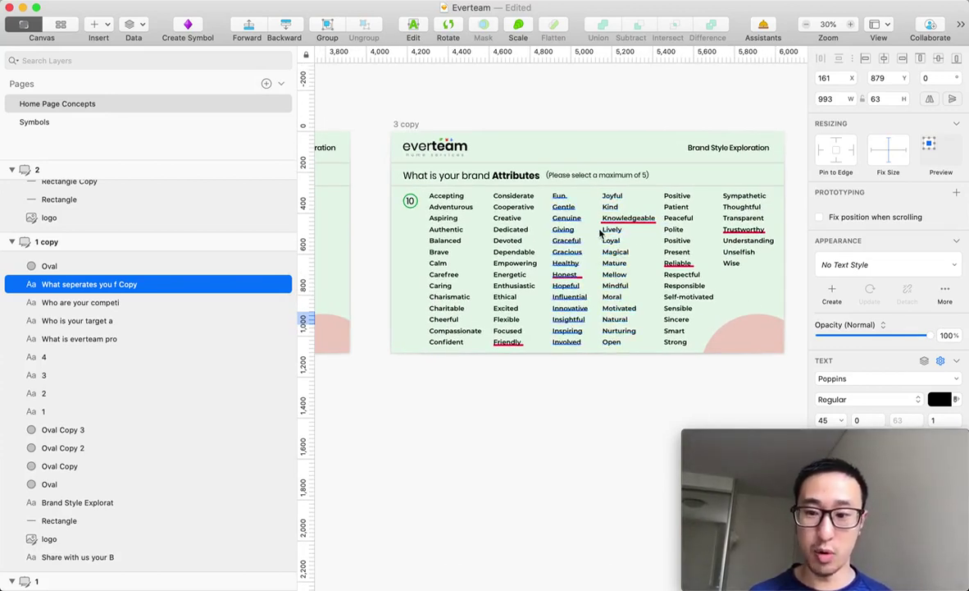
# - Go back past the personality and Brand Identity artboards and read the Inspiration questions and Next Steps text beneath them
pyautogui.hscroll(-15, 600, 234)
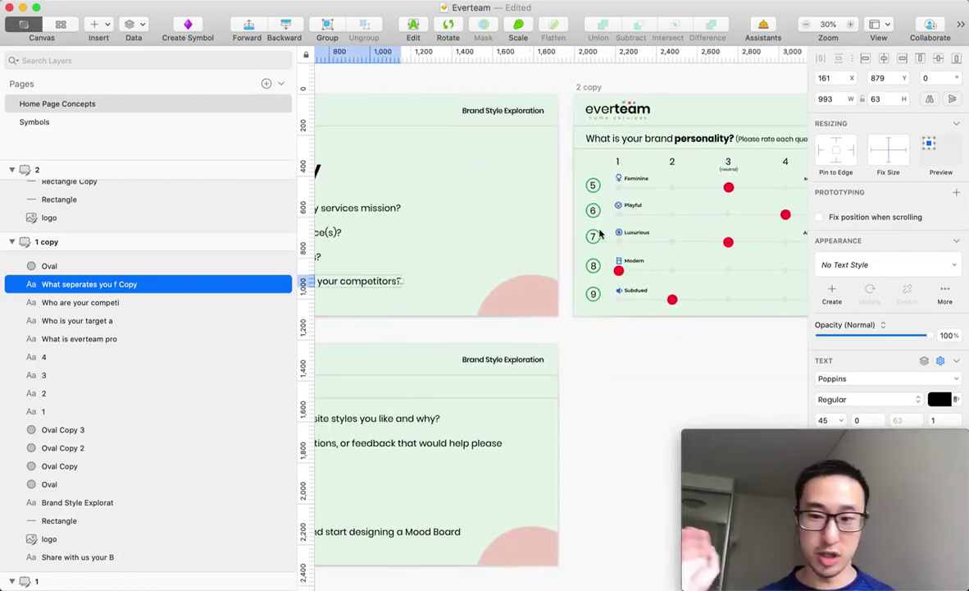
pyautogui.hscroll(-7, 601, 234)
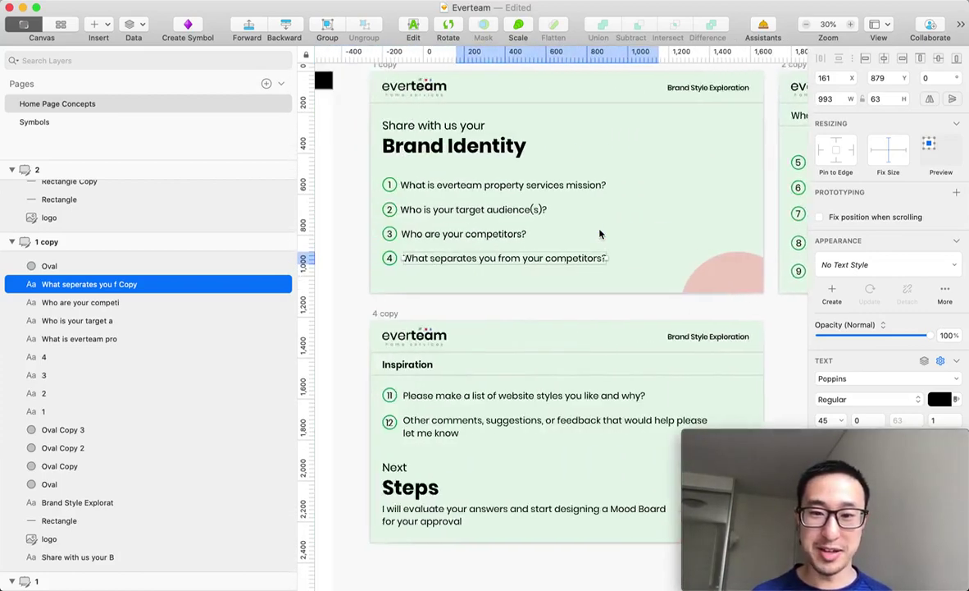
pyautogui.scroll(-3, 600, 234)
pyautogui.hscroll(3, 599, 234)
pyautogui.scroll(-1, 599, 234)
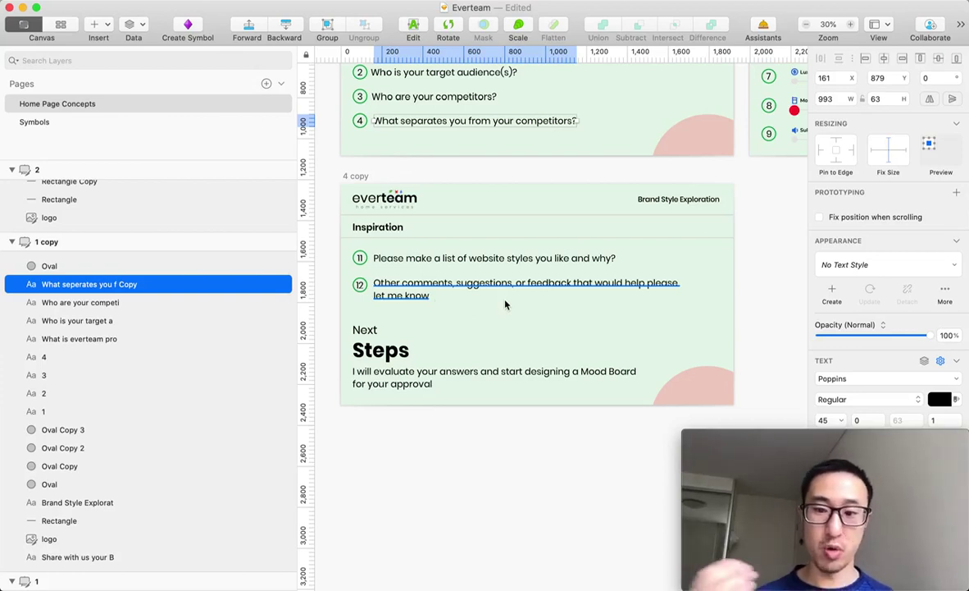
# - Switch to Chrome, bring up the Clean Group competitor site and examine its hero section with the selling points and quote call to action
pyautogui.press('super+Tab')
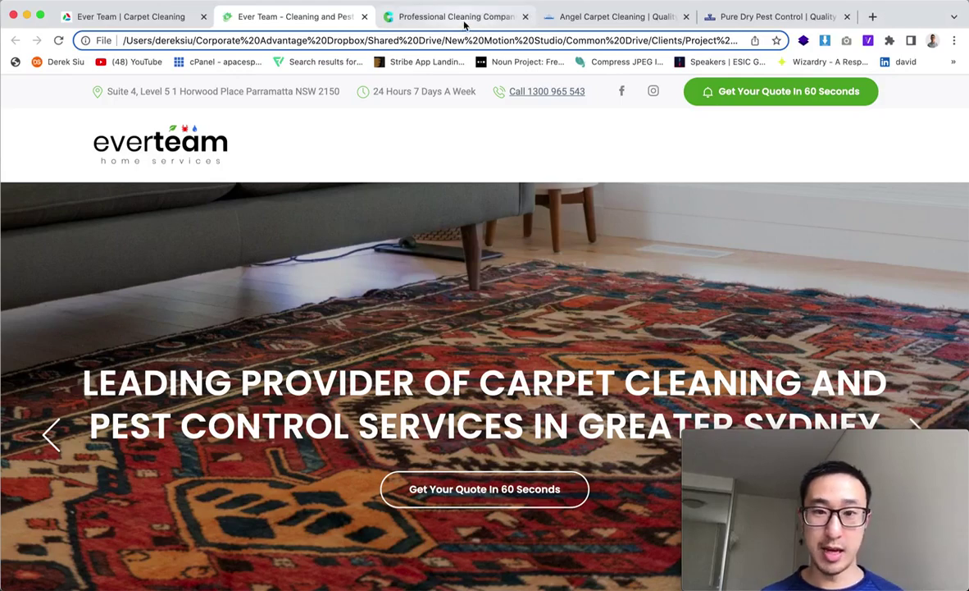
pyautogui.click(459, 17)
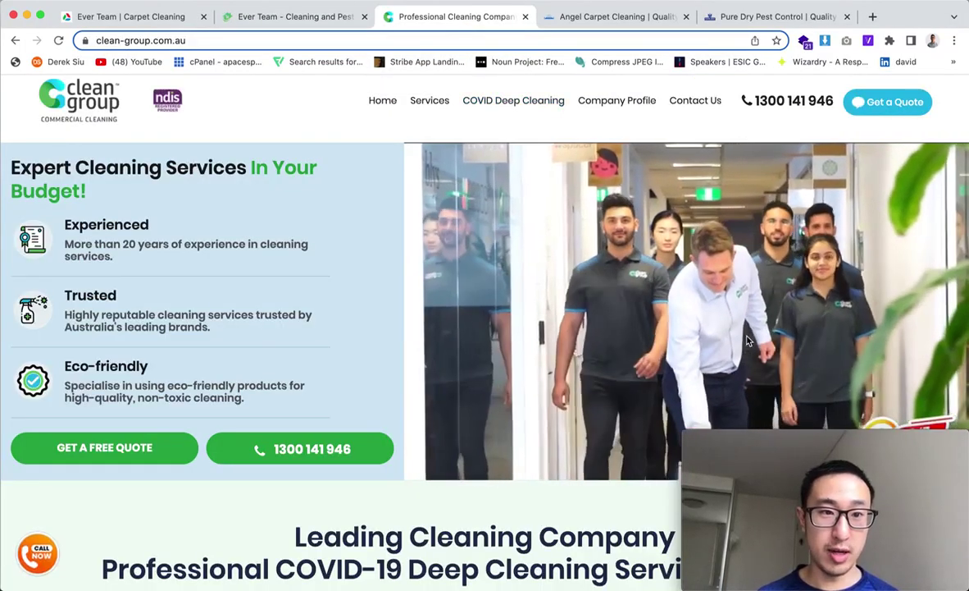
pyautogui.scroll(-1, 518, 242)
pyautogui.scroll(1, 428, 190)
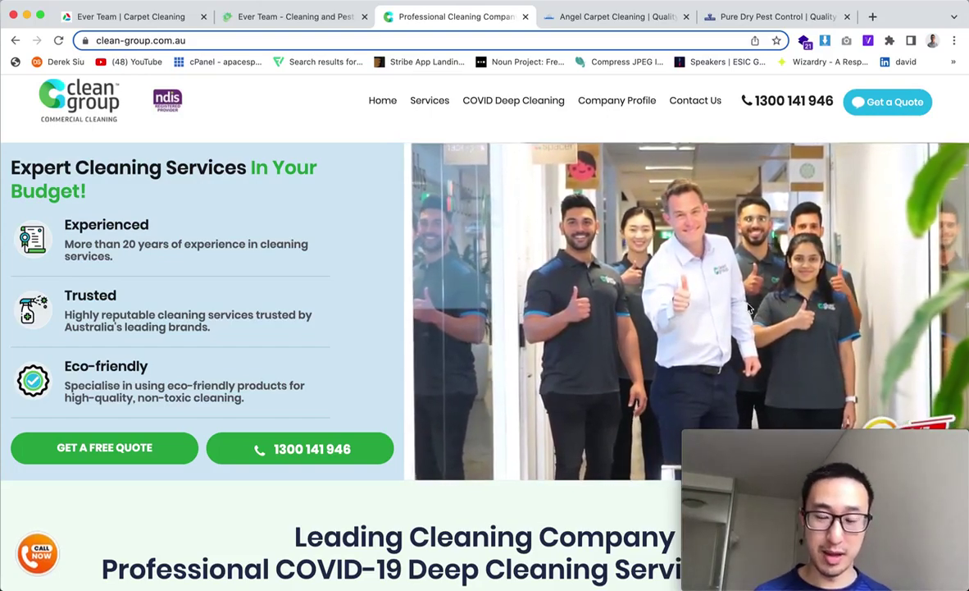
pyautogui.scroll(-1, 492, 320)
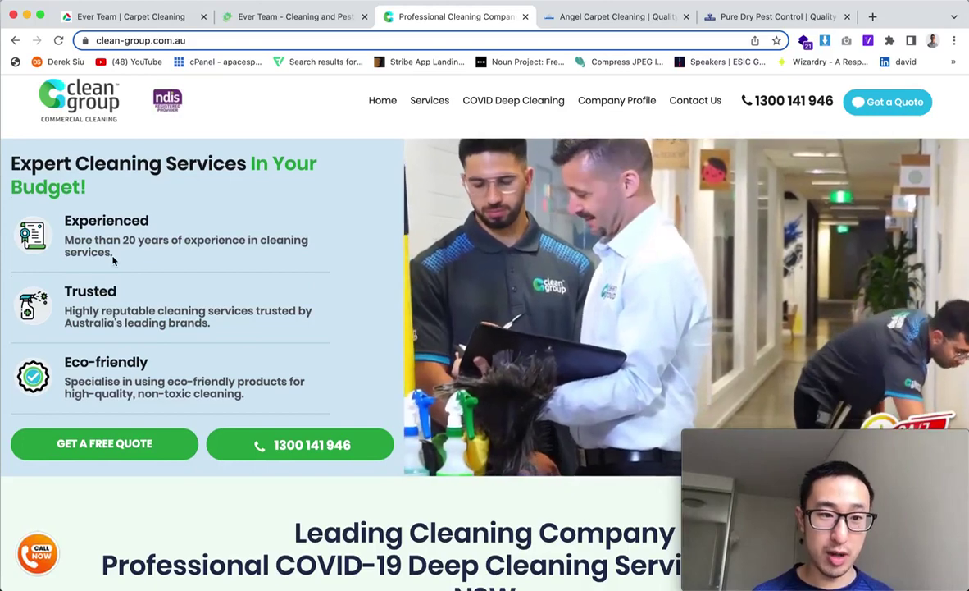
# - Review the Clean Group introduction and its grid of service cards, from Commercial Cleaning through Warehouse Cleaning
pyautogui.scroll(-5, 45, 250)
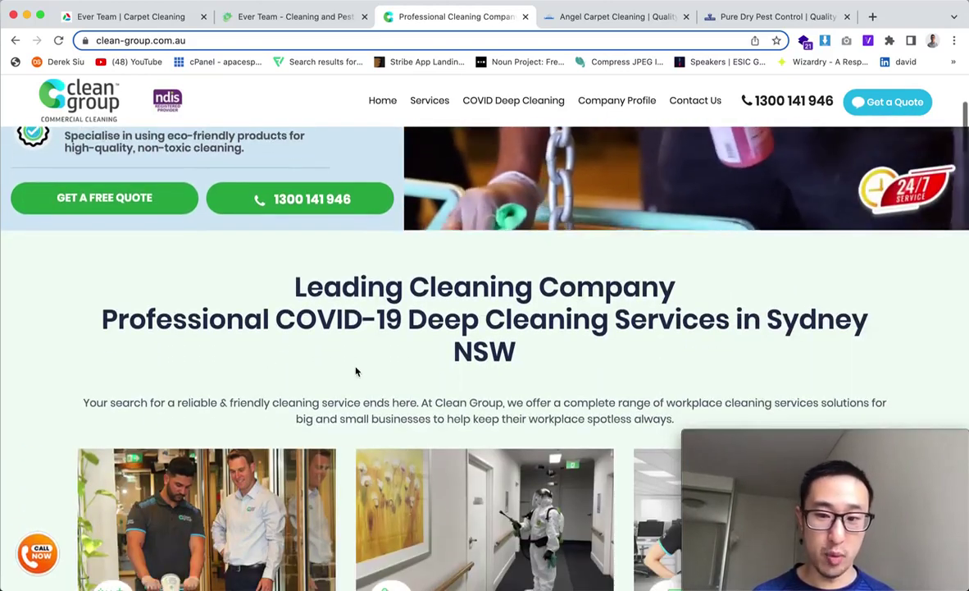
pyautogui.scroll(-6, 402, 440)
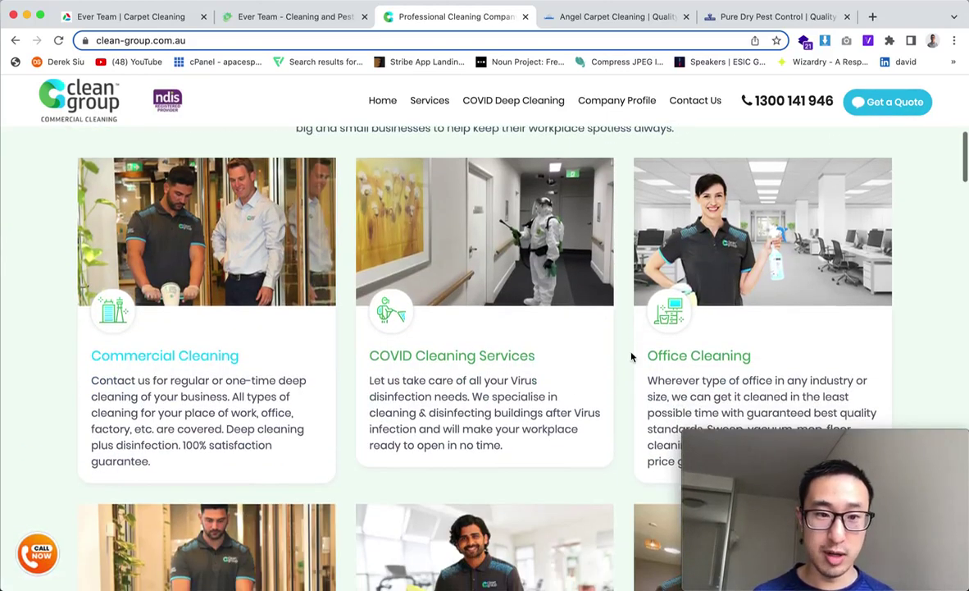
pyautogui.scroll(-1, 618, 351)
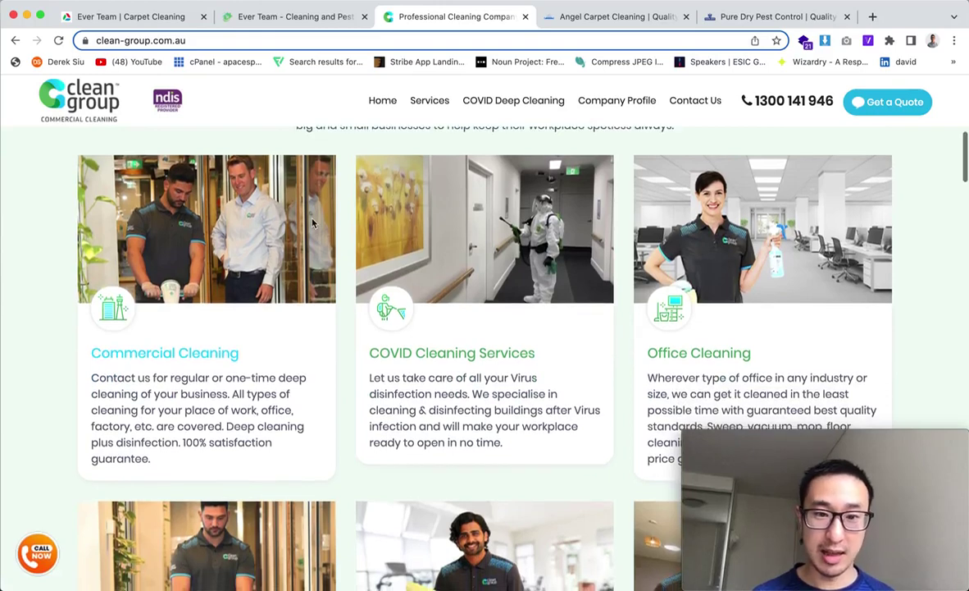
pyautogui.scroll(-1, 737, 276)
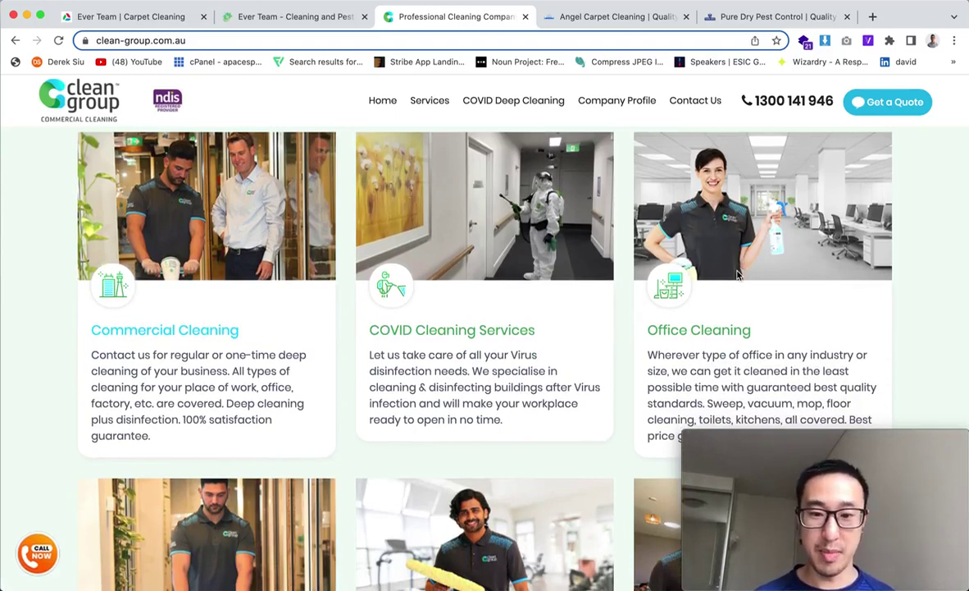
pyautogui.scroll(-2, 737, 276)
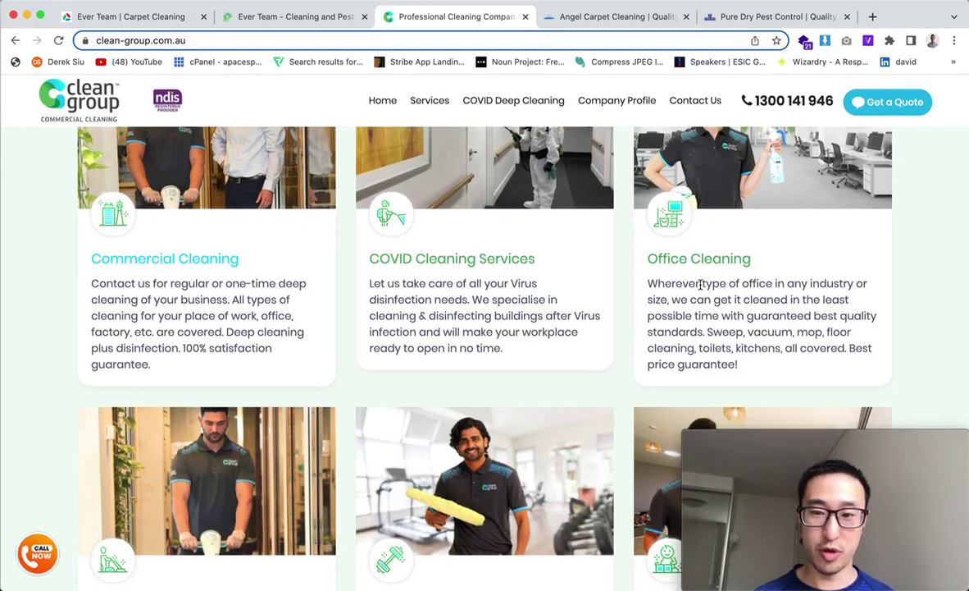
pyautogui.scroll(-3, 701, 283)
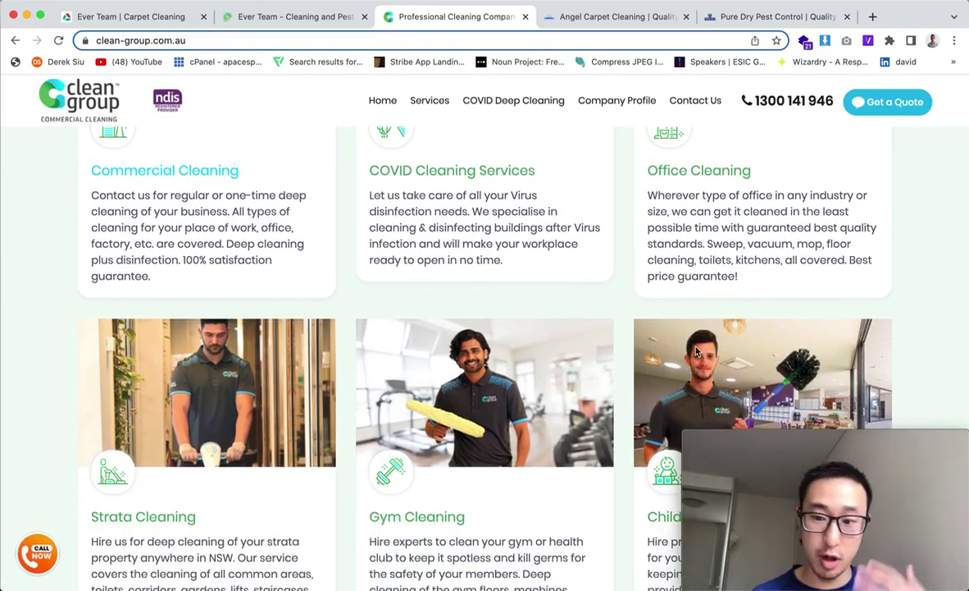
pyautogui.scroll(-3, 696, 351)
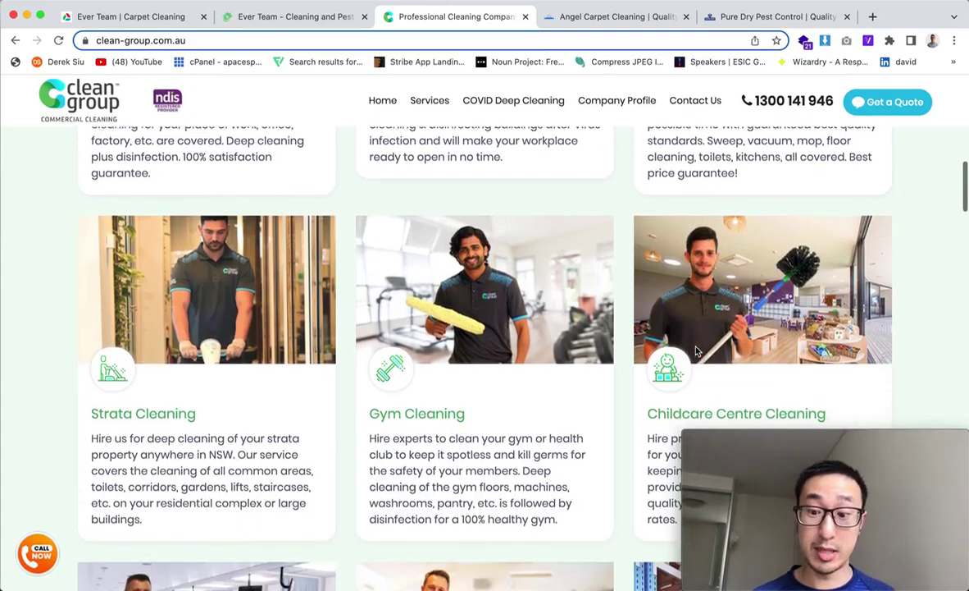
pyautogui.scroll(-15, 696, 351)
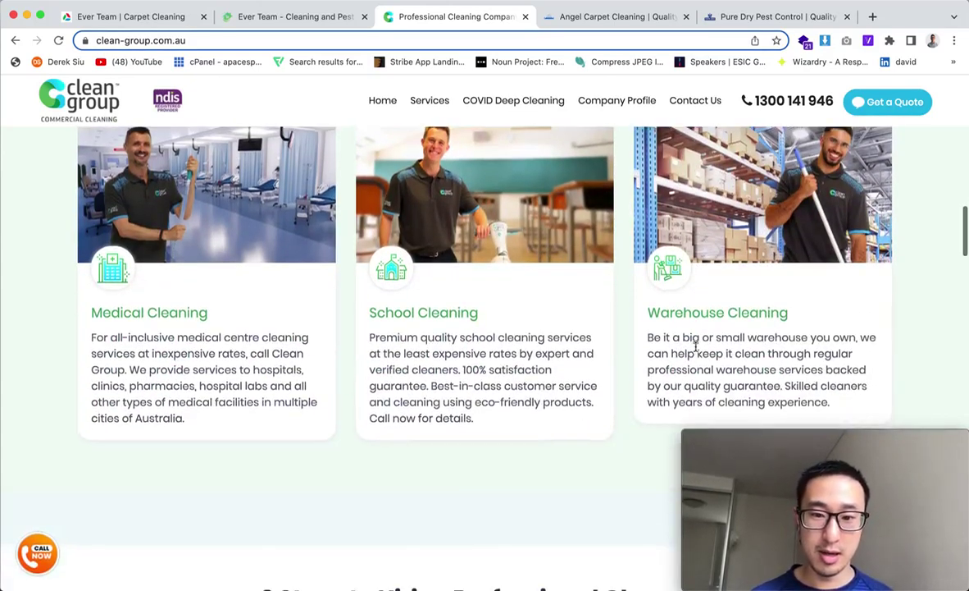
# - Review the rest of the Clean Group page: hiring steps, testimonials, FAQs, company details, service locations and footer
pyautogui.scroll(-4, 697, 351)
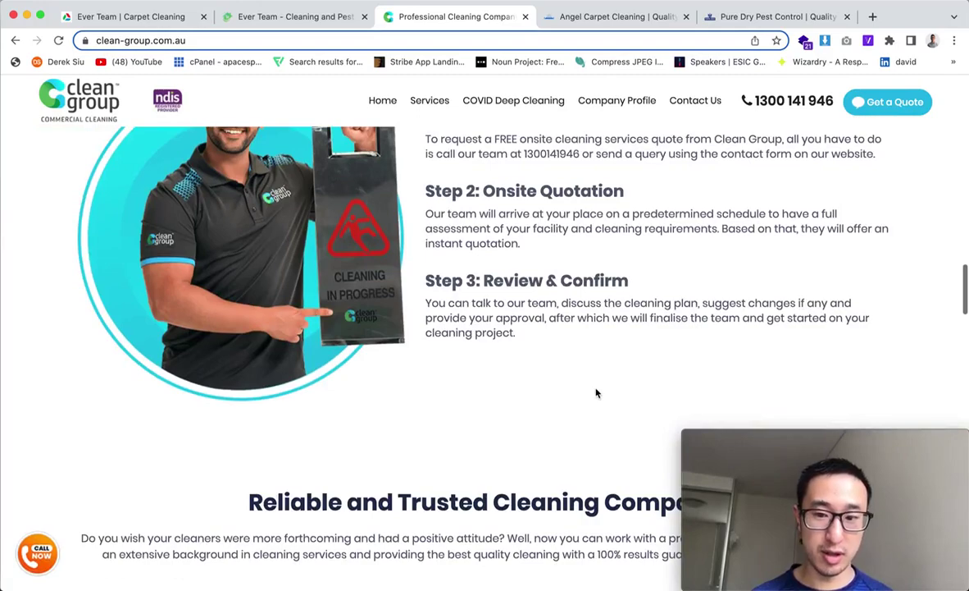
pyautogui.scroll(-20, 597, 392)
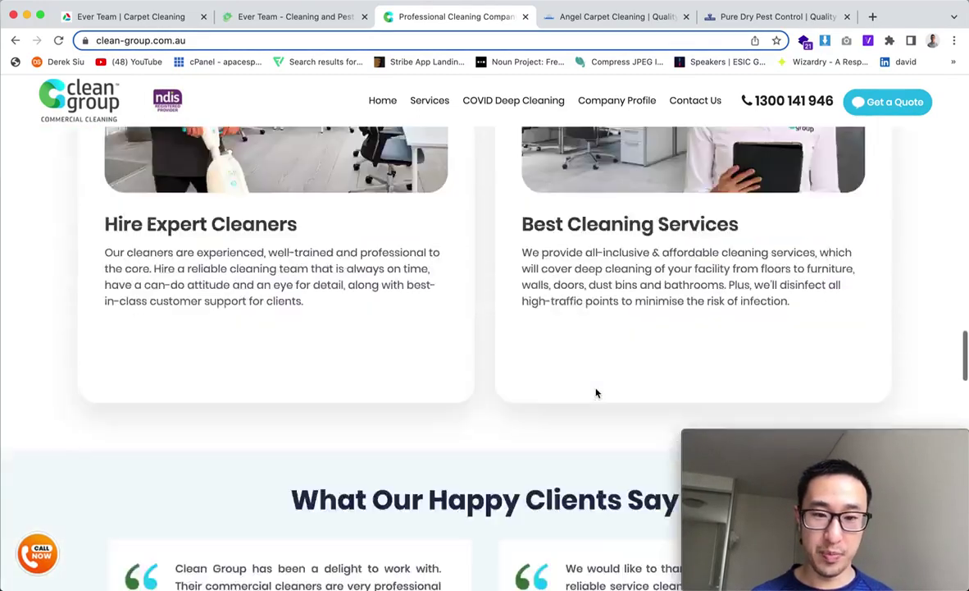
pyautogui.scroll(-7, 596, 389)
pyautogui.scroll(-18, 424, 315)
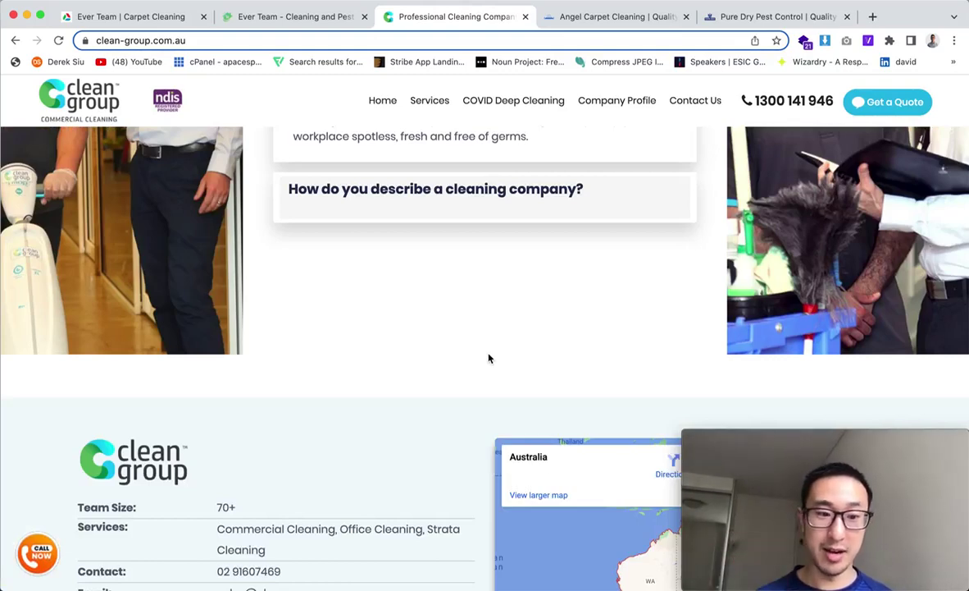
pyautogui.scroll(-10, 489, 359)
pyautogui.scroll(-8, 525, 386)
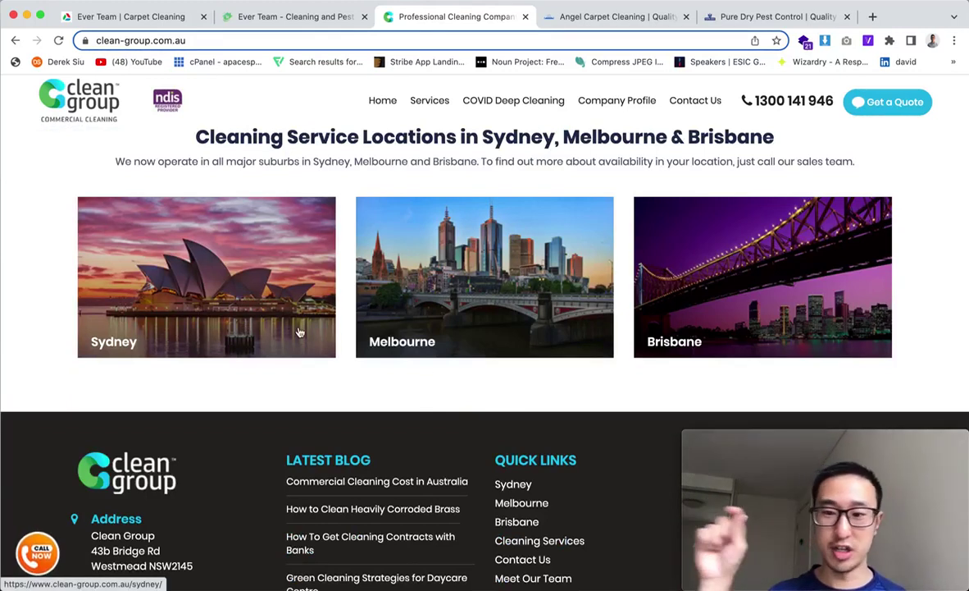
pyautogui.scroll(-5, 301, 336)
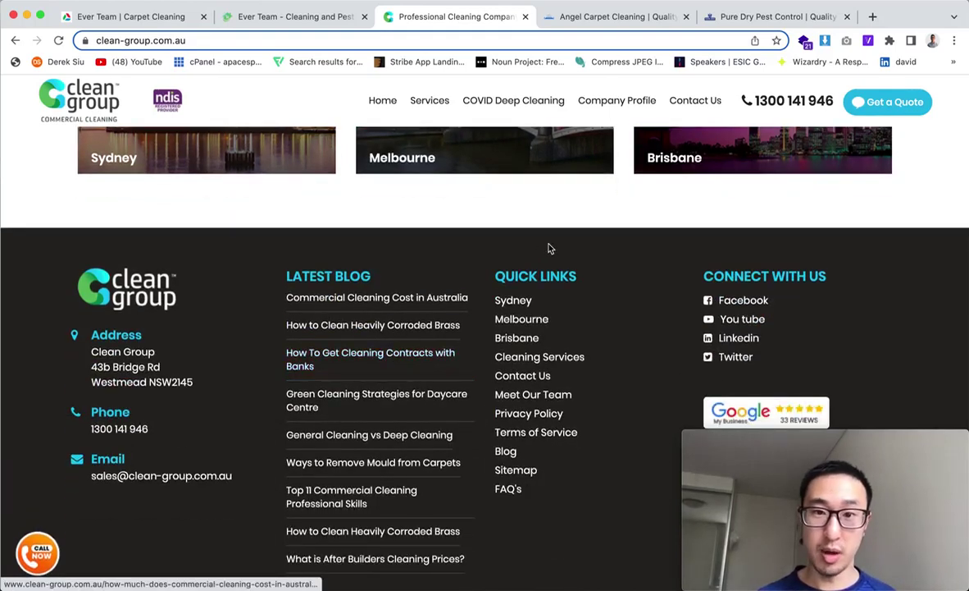
# - Bring up the Angel Carpet Cleaning competitor site and look over its header, hero banner and free quote form
pyautogui.click(591, 18)
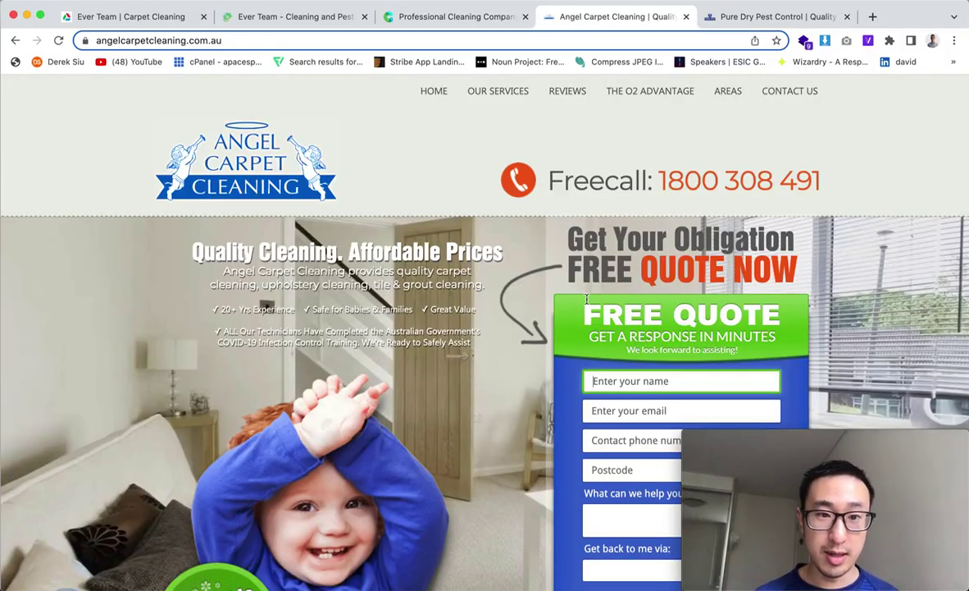
pyautogui.scroll(-1, 484, 355)
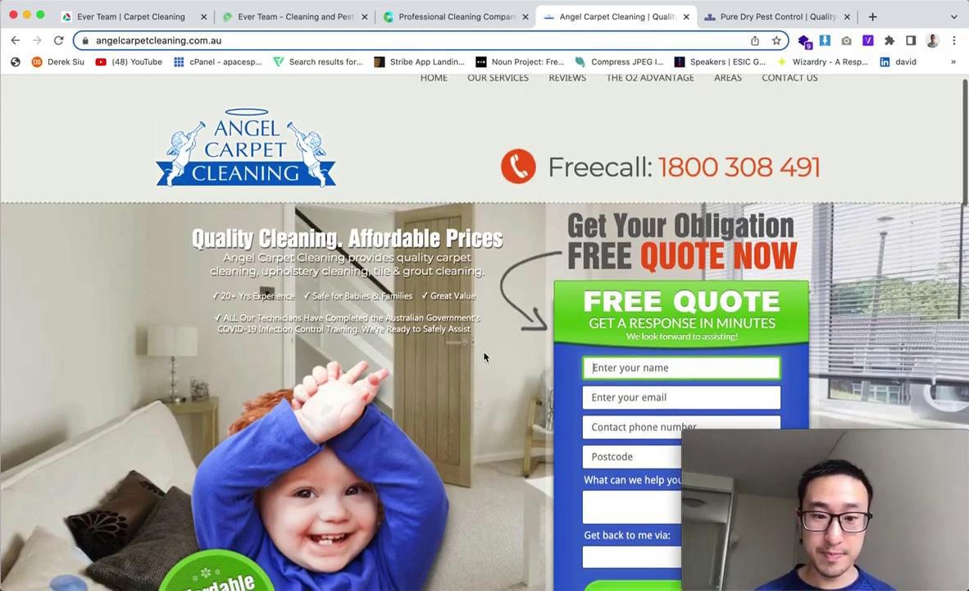
pyautogui.scroll(1, 484, 356)
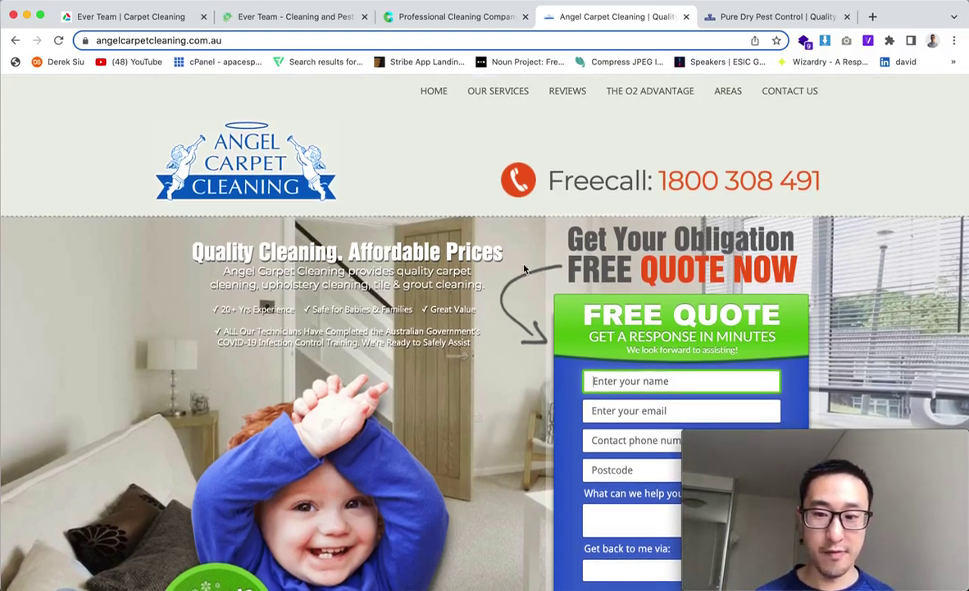
# - Review the lower Angel Carpet Cleaning page: cleaning specialists, reasons to choose them, before-and-after photos and the long block of body text
pyautogui.scroll(-10, 525, 268)
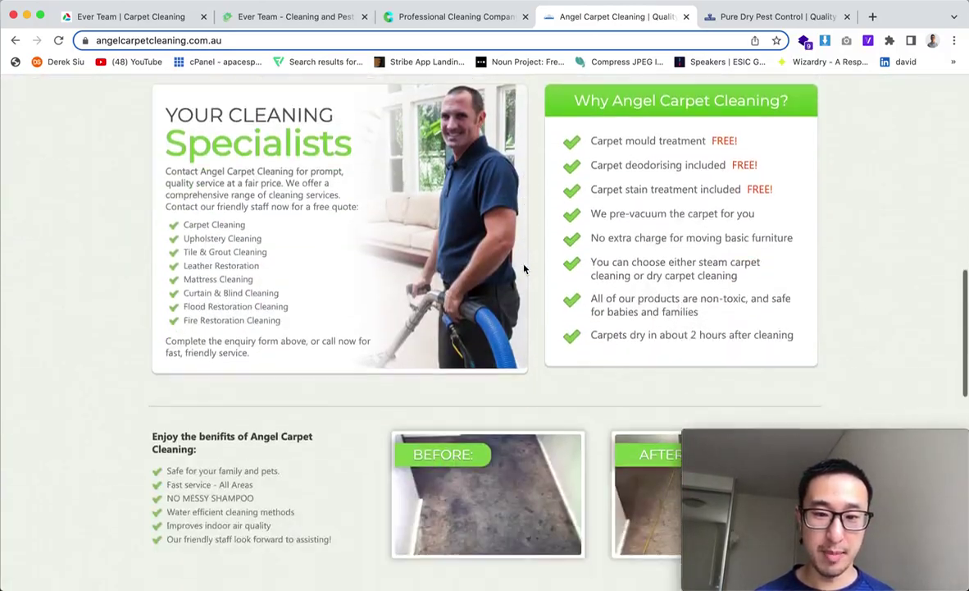
pyautogui.scroll(-4, 525, 268)
pyautogui.moveTo(166, 299); pyautogui.dragTo(494, 521)
pyautogui.scroll(-3, 484, 265)
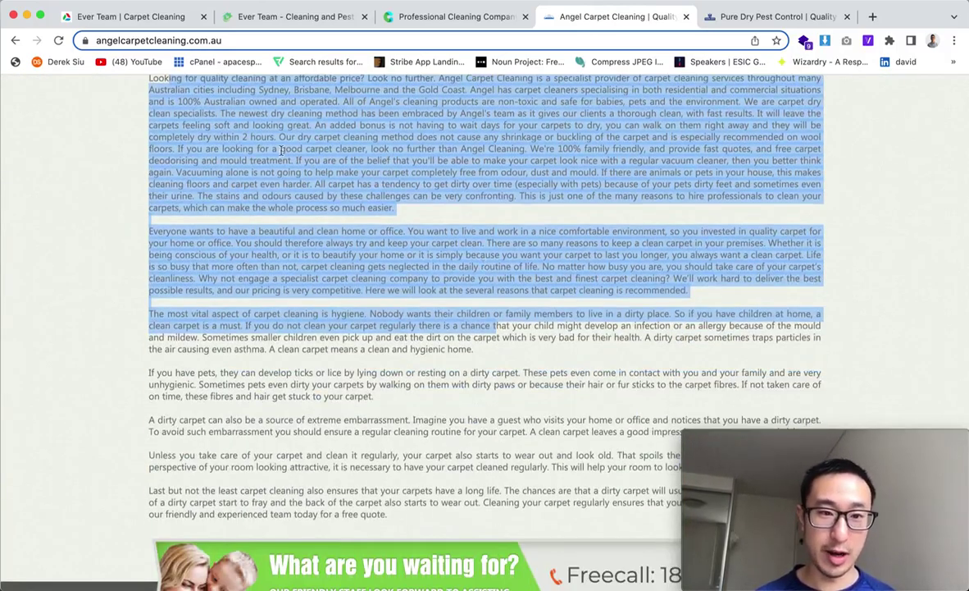
pyautogui.scroll(-3, 426, 337)
pyautogui.scroll(15, 498, 398)
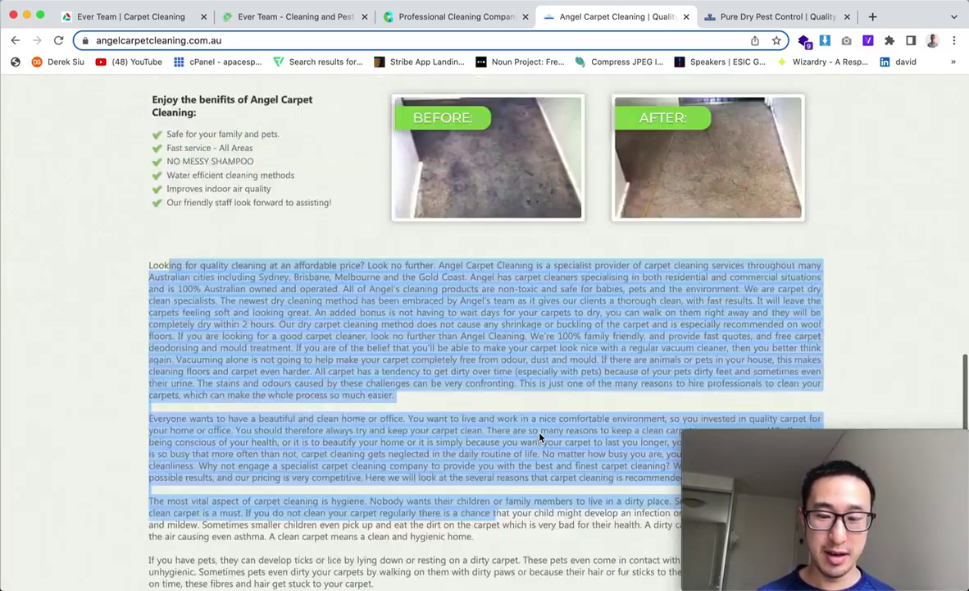
# - Examine the Angel Carpet Cleaning free quote form and its hero banner, ending at the page header
pyautogui.scroll(-3, 548, 423)
pyautogui.scroll(1, 608, 242)
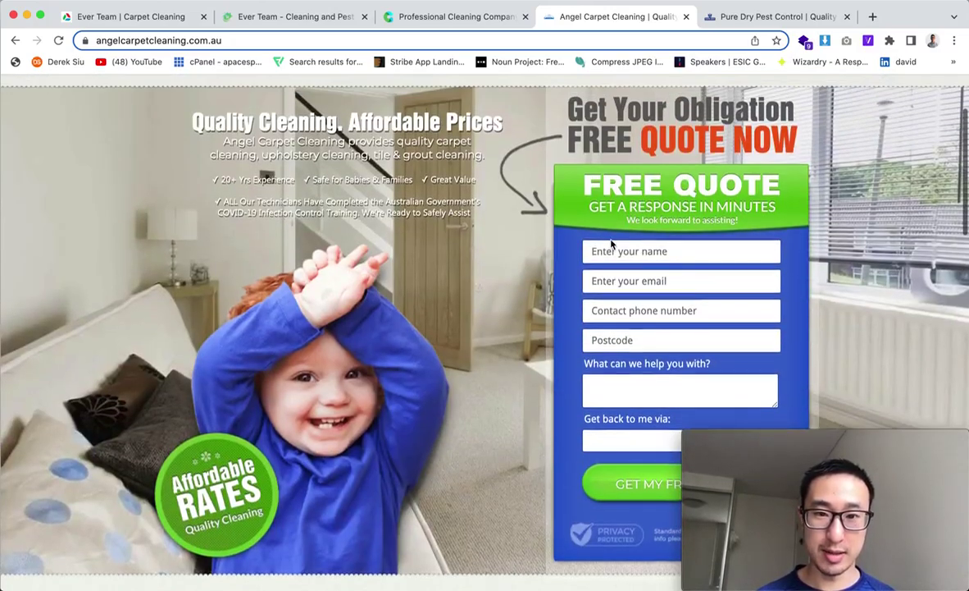
pyautogui.scroll(-1, 476, 325)
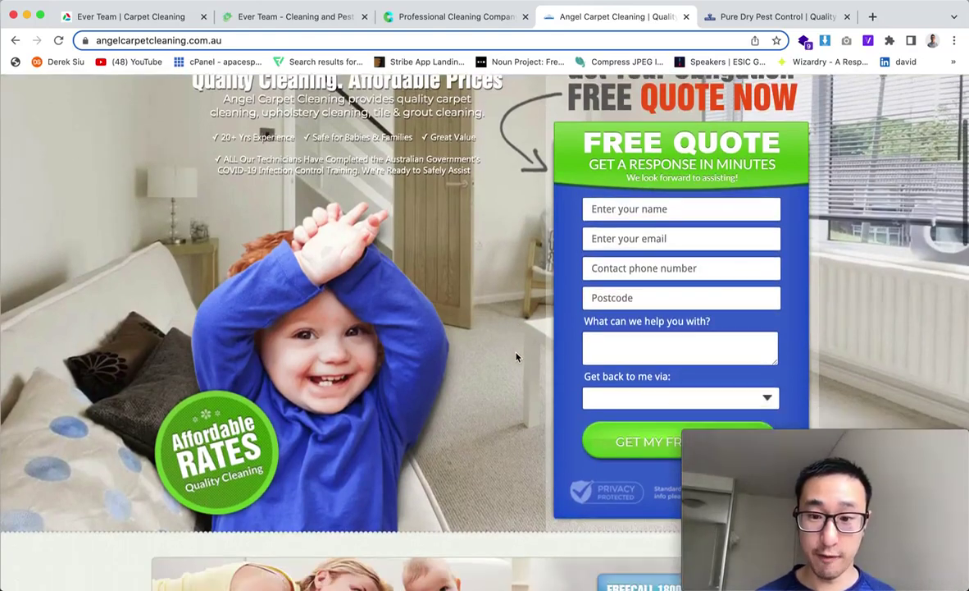
pyautogui.click(635, 190)
pyautogui.click(544, 192)
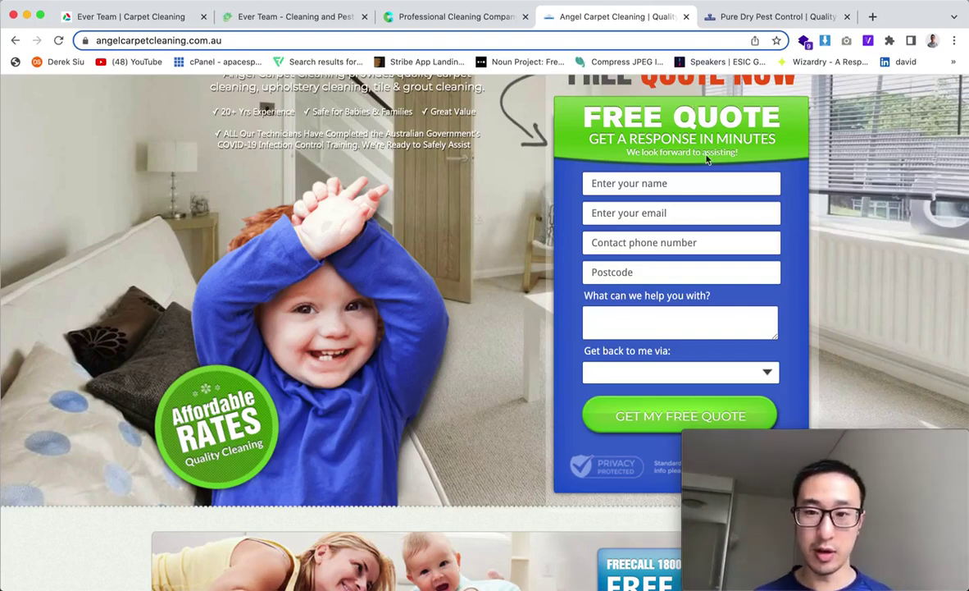
pyautogui.scroll(5, 670, 213)
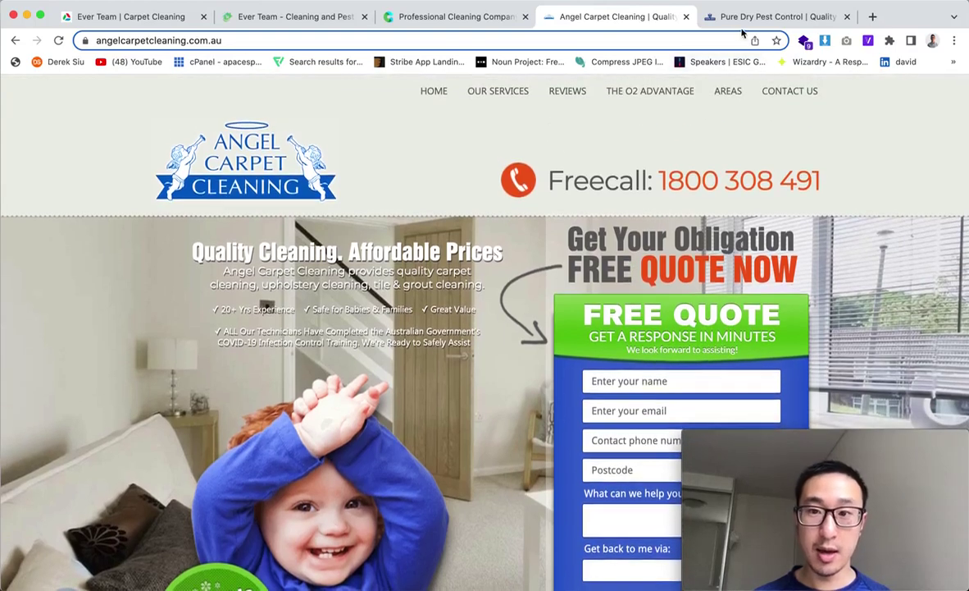
# - Bring up the Pure Dry Pest Control competitor site and look over its header, team photo banner and introduction
pyautogui.click(748, 18)
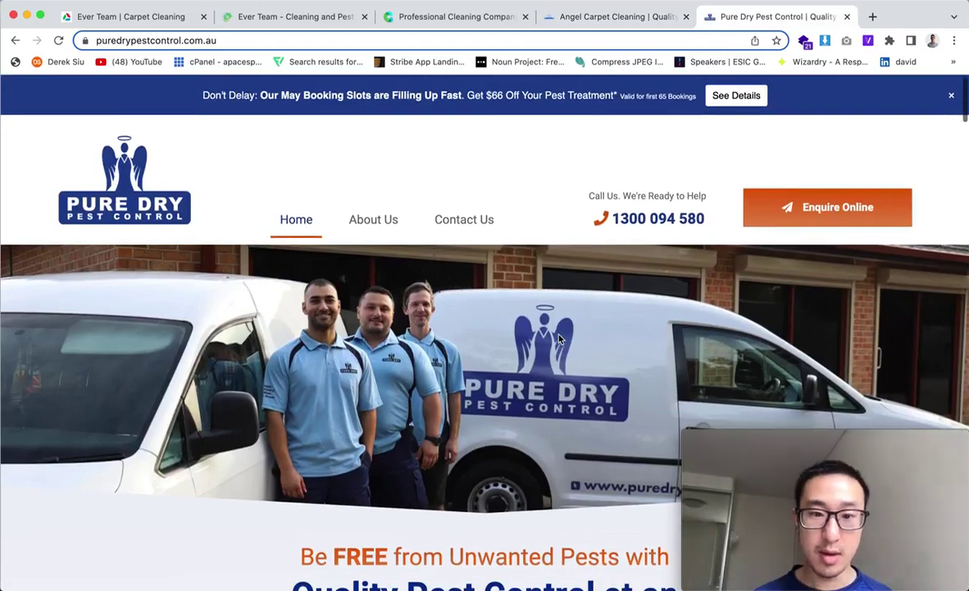
pyautogui.scroll(-5, 560, 339)
pyautogui.scroll(2, 561, 338)
pyautogui.scroll(-4, 560, 339)
pyautogui.scroll(-6, 559, 339)
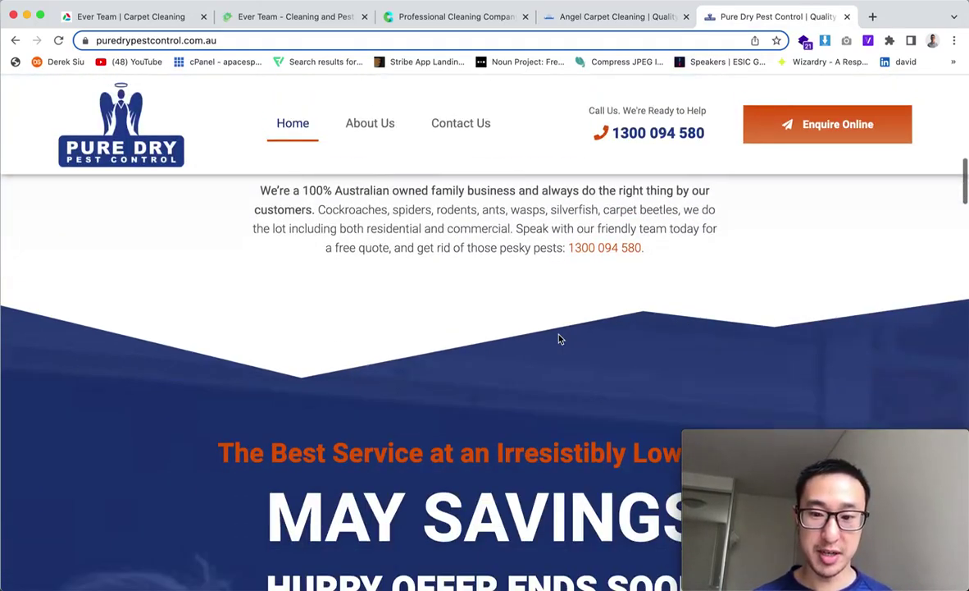
# - Review the Pure Dry May savings section with its Premium Pest Treatment coupon and enquiry options, ending at the page header
pyautogui.scroll(-6, 701, 271)
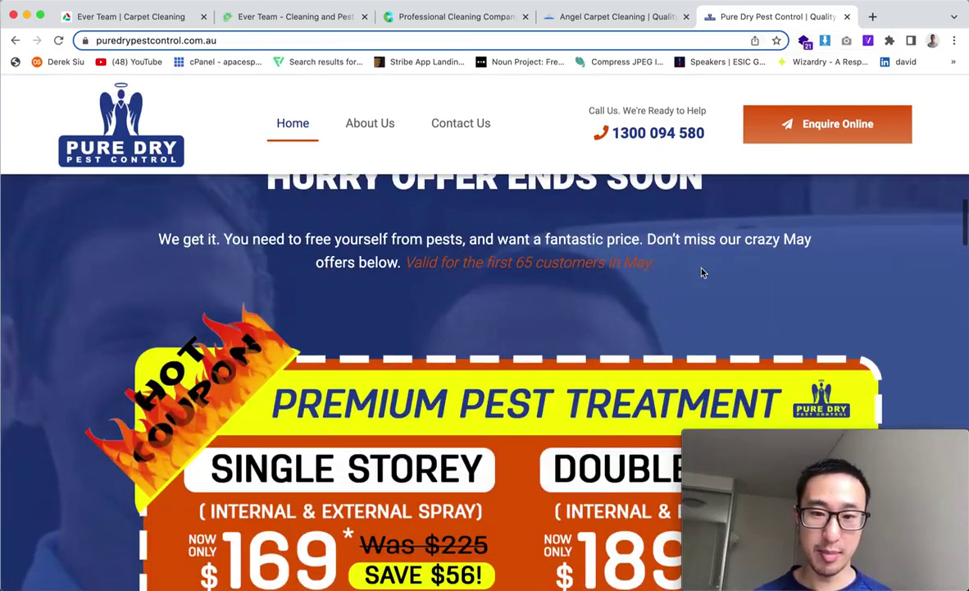
pyautogui.scroll(-18, 702, 271)
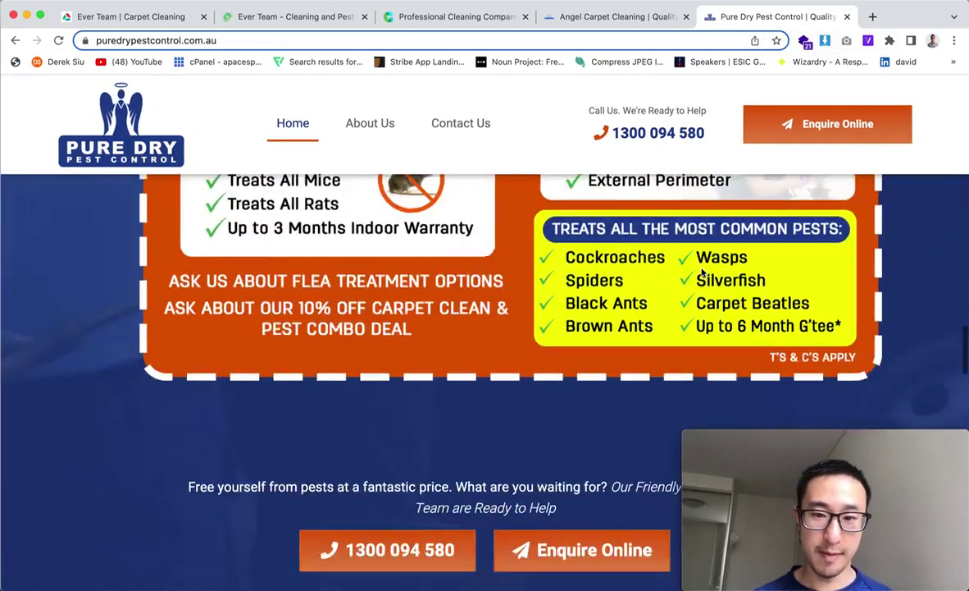
pyautogui.scroll(-5, 624, 311)
pyautogui.scroll(8, 493, 303)
pyautogui.scroll(10, 493, 298)
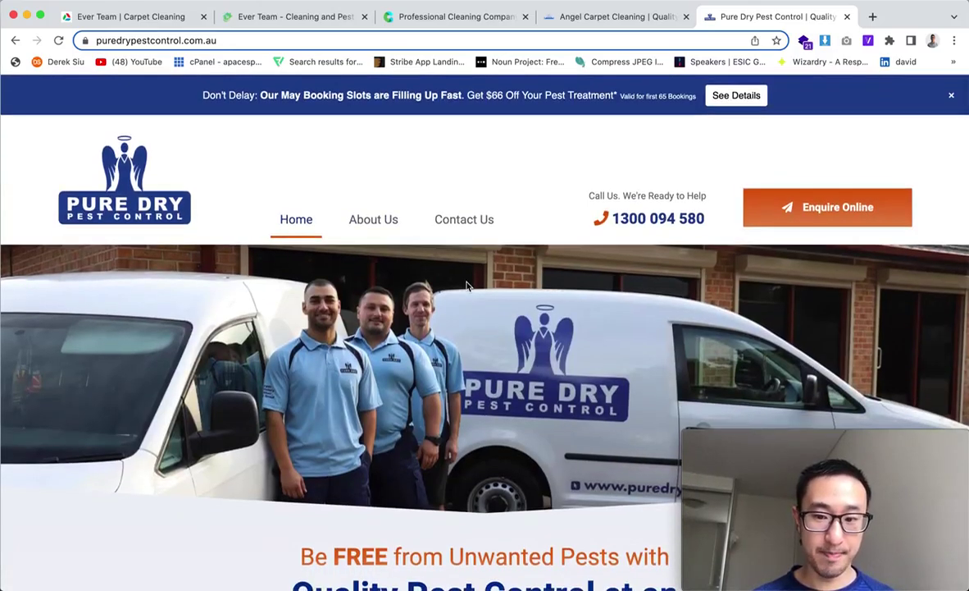
# - Switch to Sketch and examine the Inspiration and Next Steps questionnaire artboard together with the Brand Identity questions
pyautogui.press('super+Tab')
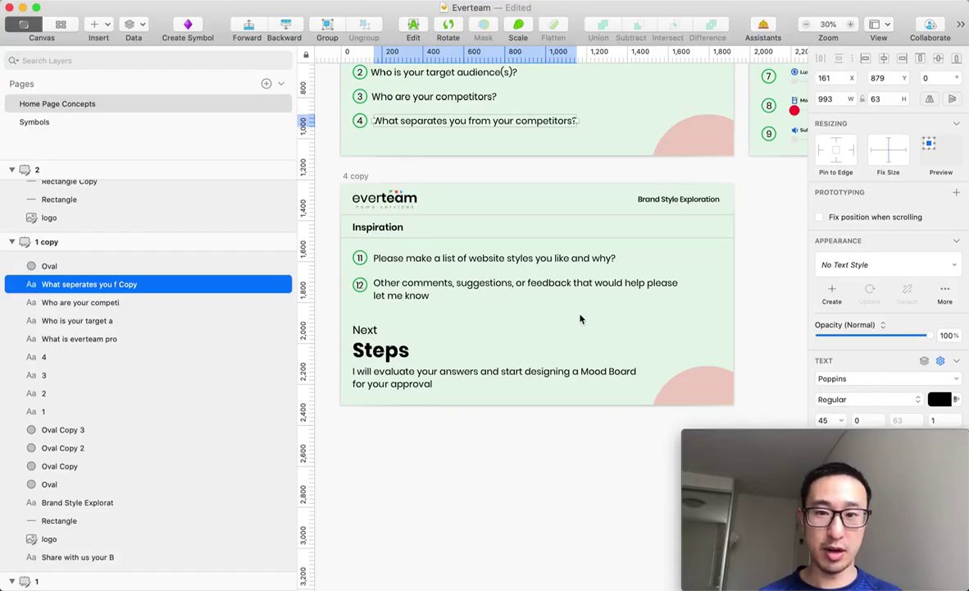
pyautogui.scroll(2, 580, 318)
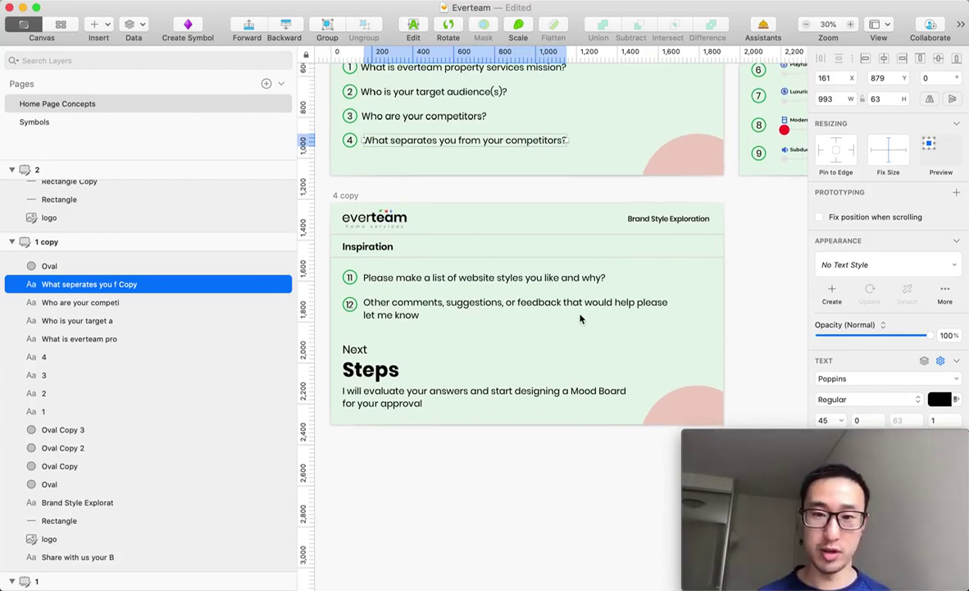
pyautogui.scroll(5, 629, 295)
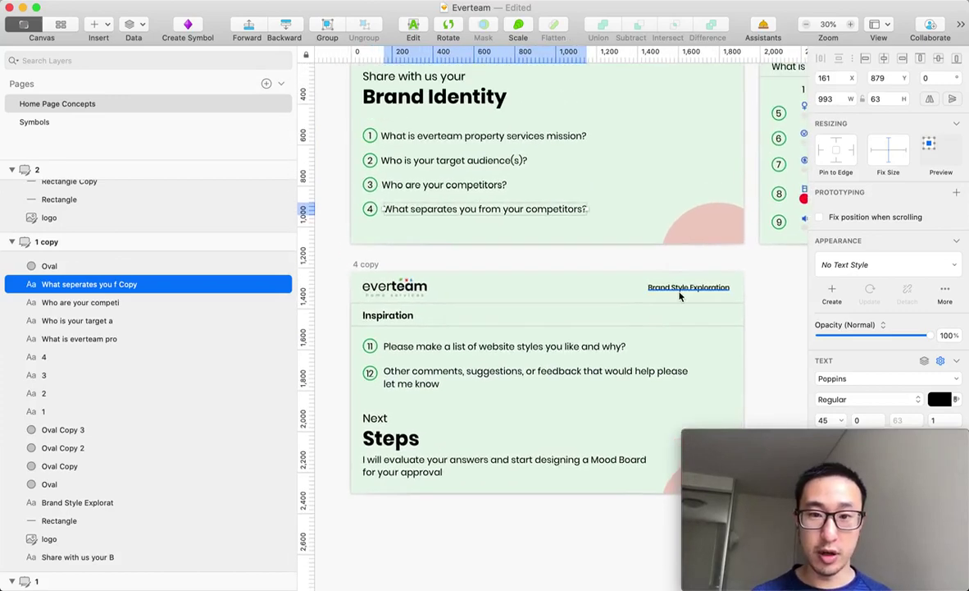
pyautogui.scroll(4, 629, 295)
pyautogui.scroll(-5, 621, 216)
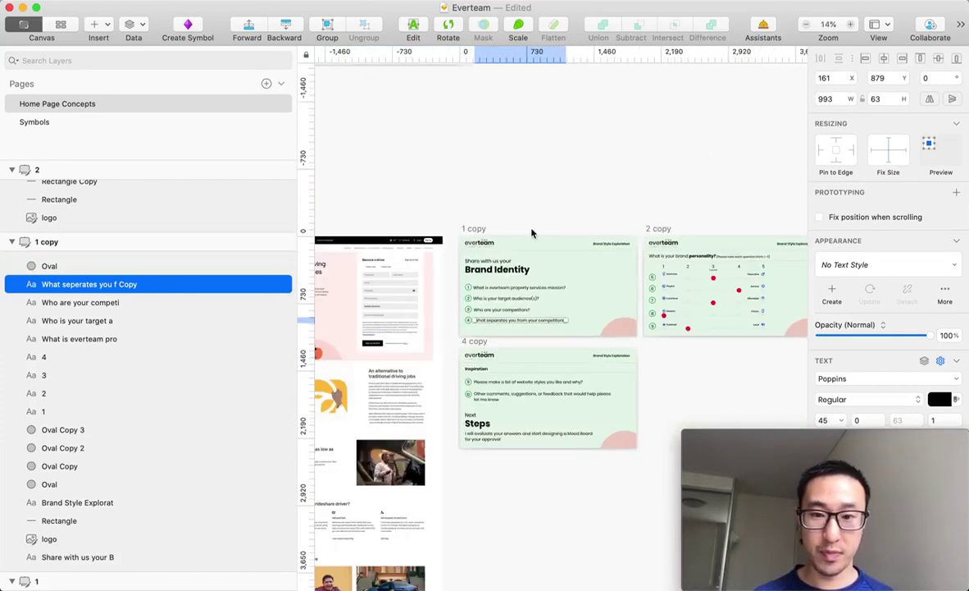
# - Look over the row of reference website screenshots beside the brand questionnaire, including the accounting software and Loom pages
pyautogui.hscroll(-8, 531, 234)
pyautogui.hscroll(-10, 544, 339)
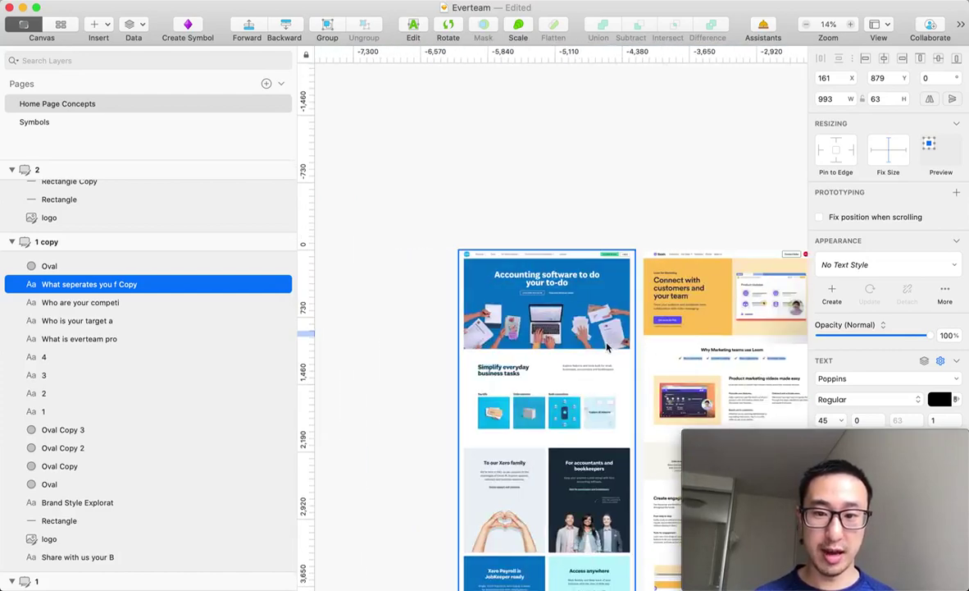
pyautogui.hscroll(20, 650, 338)
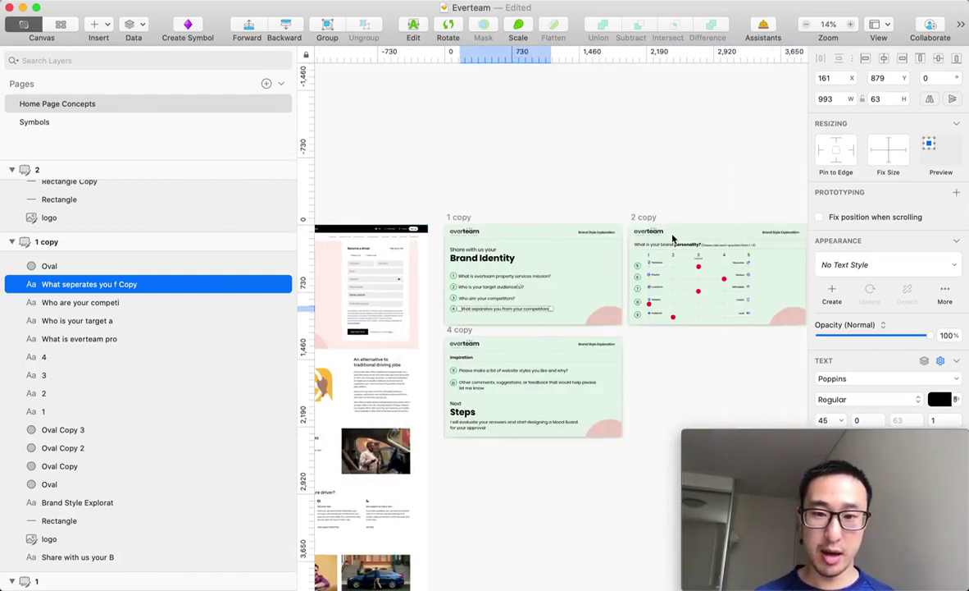
# - Examine the Everteam logo explorations on Artboard Copy 16 and the artboard below it, including the EverTeam Property Services wordmark
pyautogui.scroll(-5, 615, 240)
pyautogui.scroll(15, 660, 270)
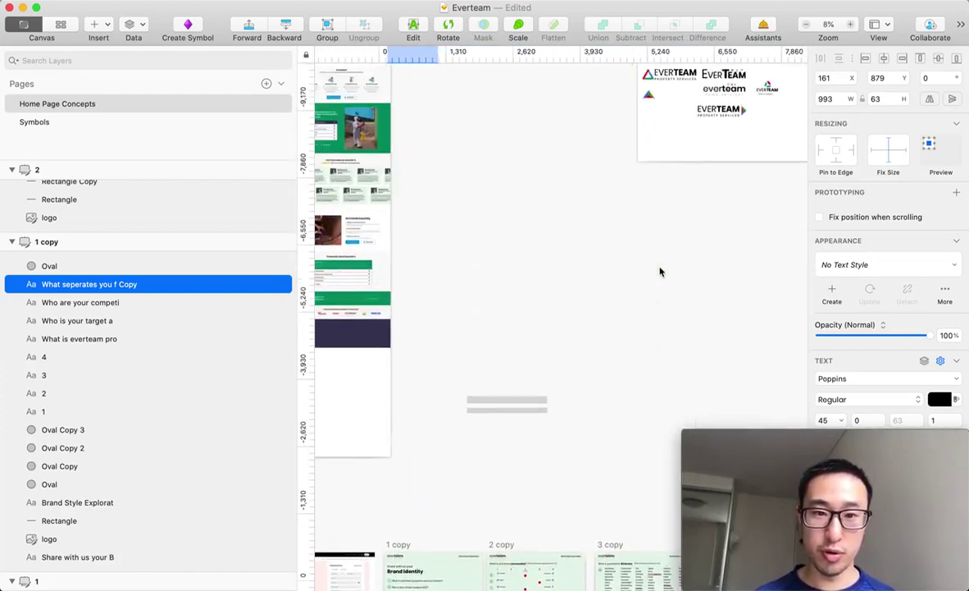
pyautogui.scroll(5, 661, 272)
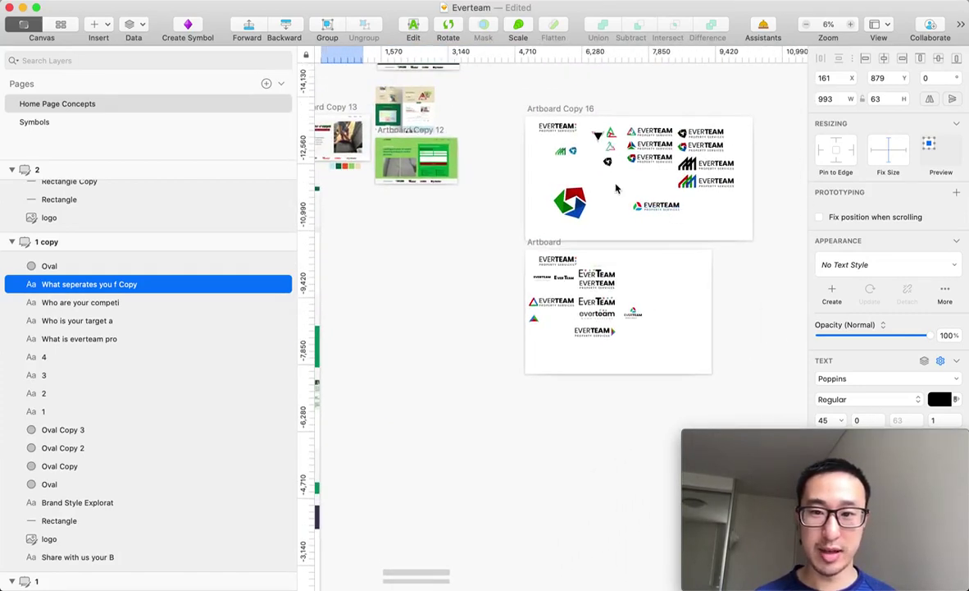
pyautogui.scroll(5, 617, 189)
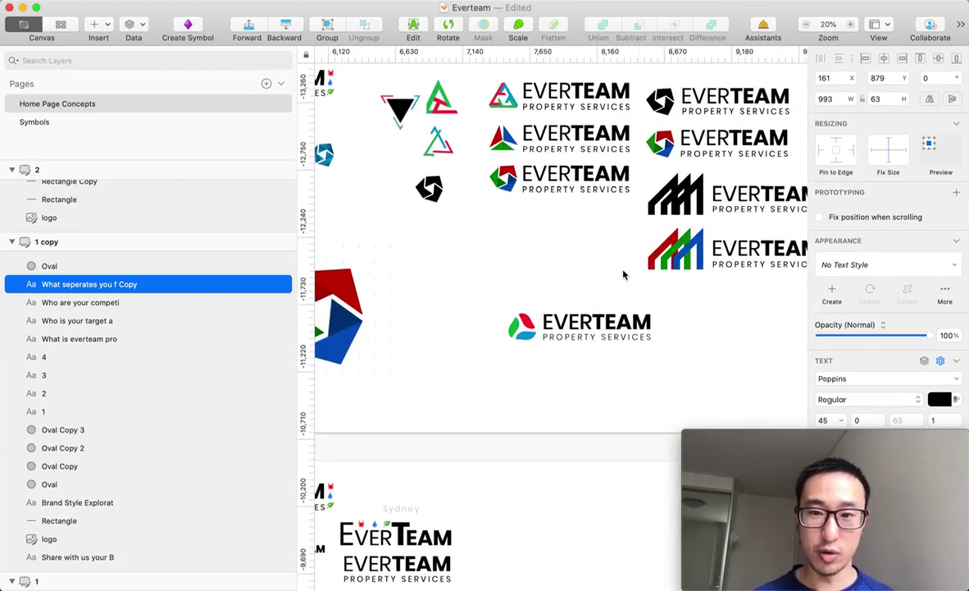
pyautogui.hscroll(-5, 624, 275)
pyautogui.scroll(3, 624, 275)
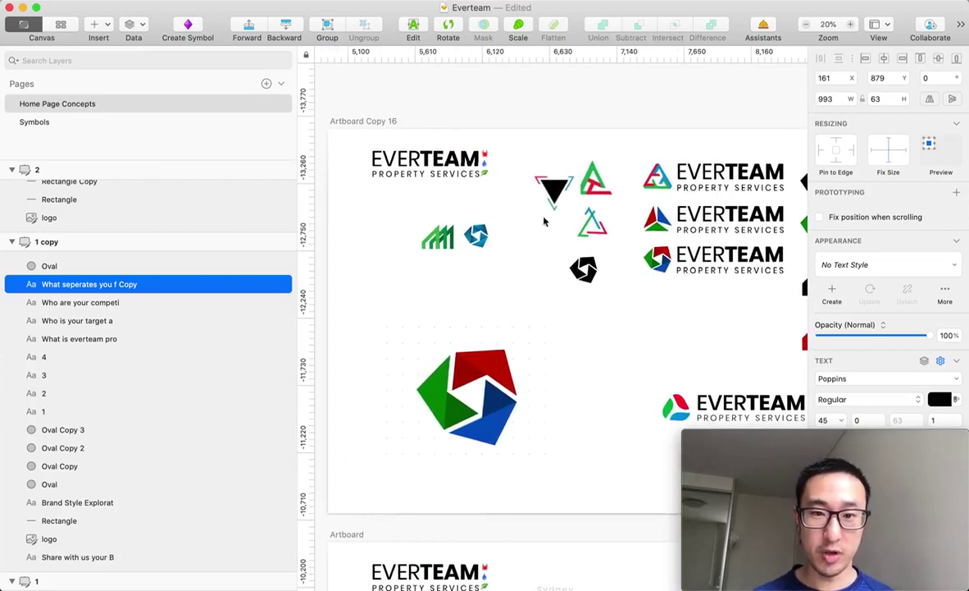
pyautogui.click(457, 163)
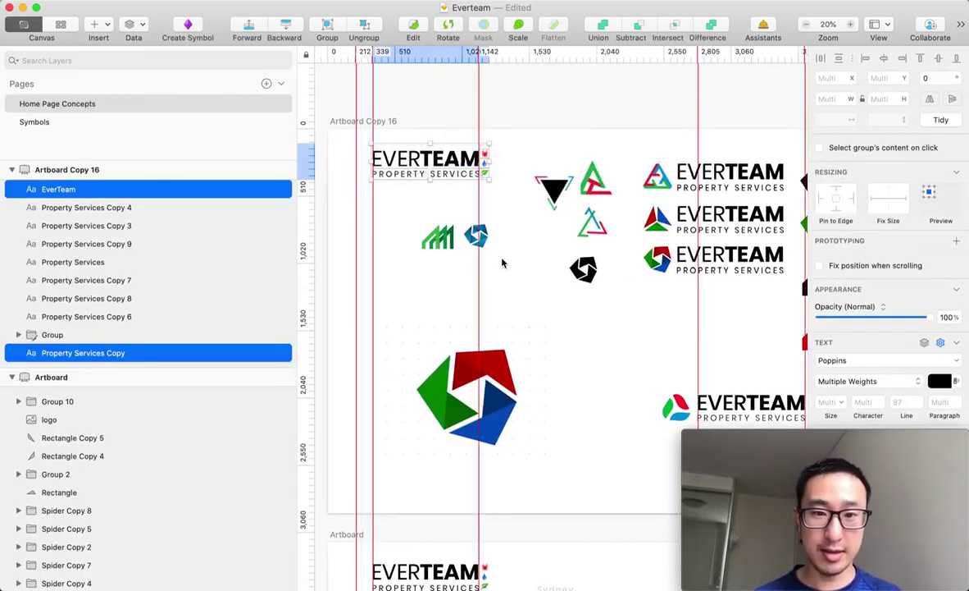
pyautogui.scroll(-5, 504, 262)
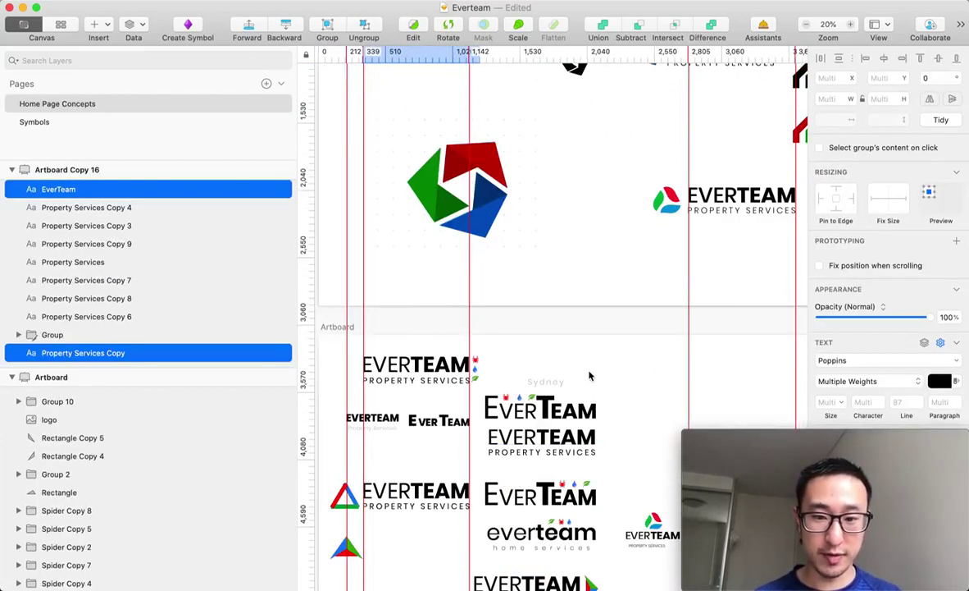
# - Capture the everteam home services logo from the Ever Team site in Chrome and place it beneath the three-colour EverTeam logo on Sketch's Artboard Copy 16
pyautogui.press('super+Tab')
pyautogui.click(289, 17)
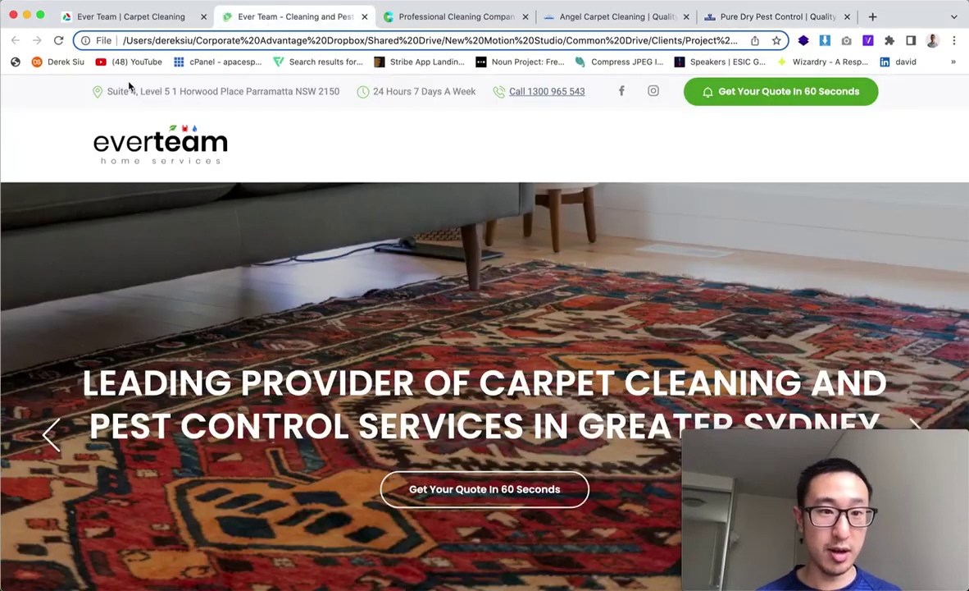
pyautogui.moveTo(157, 144)
pyautogui.mouseDown()
pyautogui.moveTo(283, 164)
pyautogui.moveTo(514, 275)
pyautogui.moveTo(635, 246)
pyautogui.moveTo(715, 264)
pyautogui.moveTo(648, 246)
pyautogui.moveTo(668, 261)
pyautogui.moveTo(700, 228)
pyautogui.mouseUp()
pyautogui.press('super+Tab')
pyautogui.scroll(5, 700, 228)
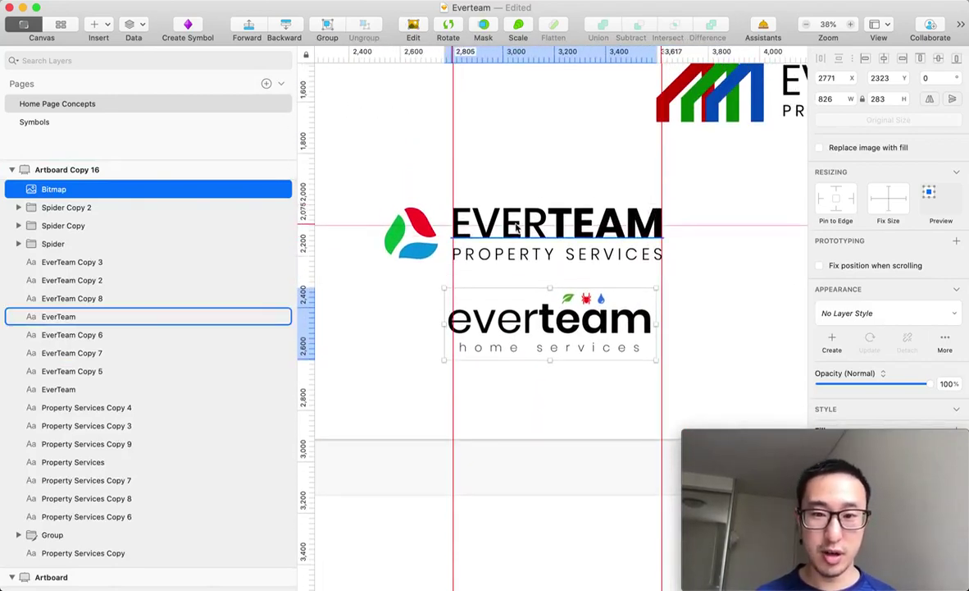
pyautogui.click(479, 138)
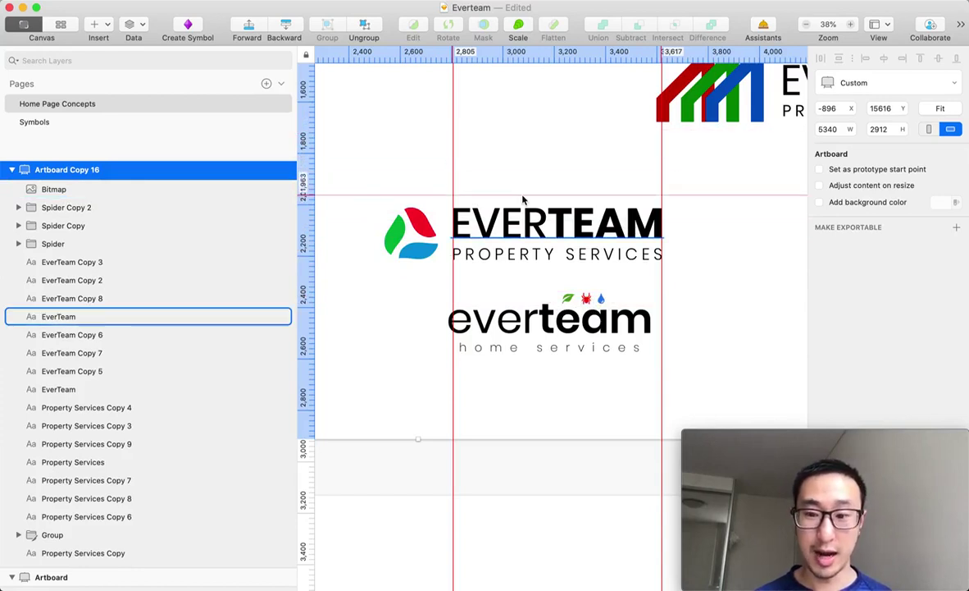
# - Compare the everteam home services logo with the EverTeam Property Services logo above it and the other logo explorations
pyautogui.scroll(1, 522, 201)
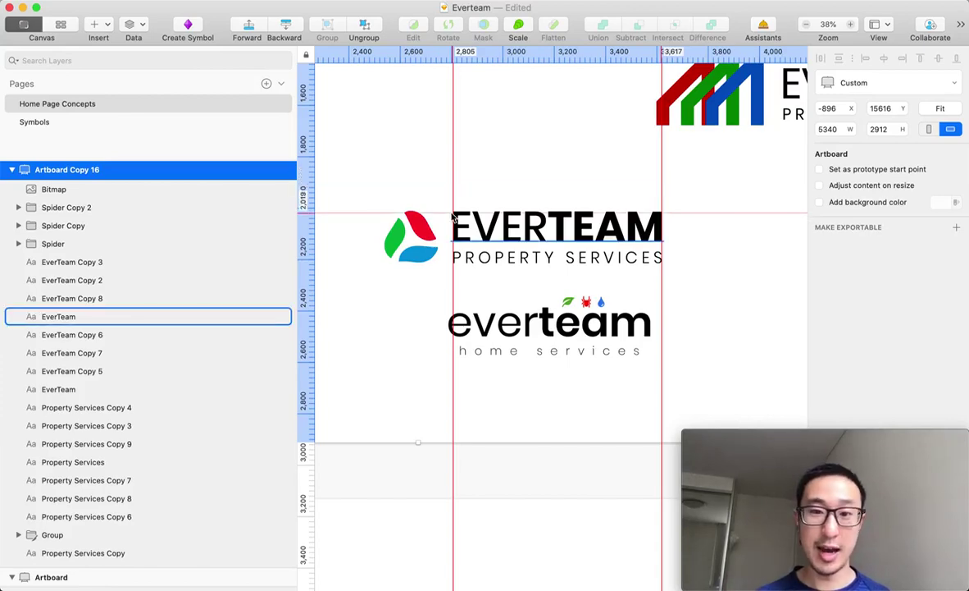
pyautogui.scroll(-3, 525, 197)
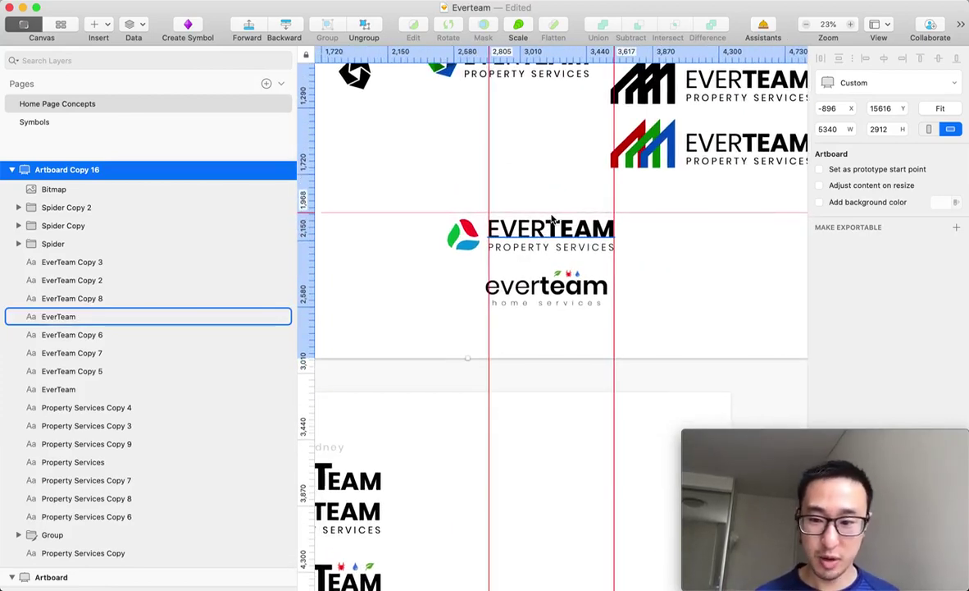
pyautogui.scroll(-2, 552, 219)
pyautogui.hscroll(-2, 566, 234)
pyautogui.scroll(-2, 567, 235)
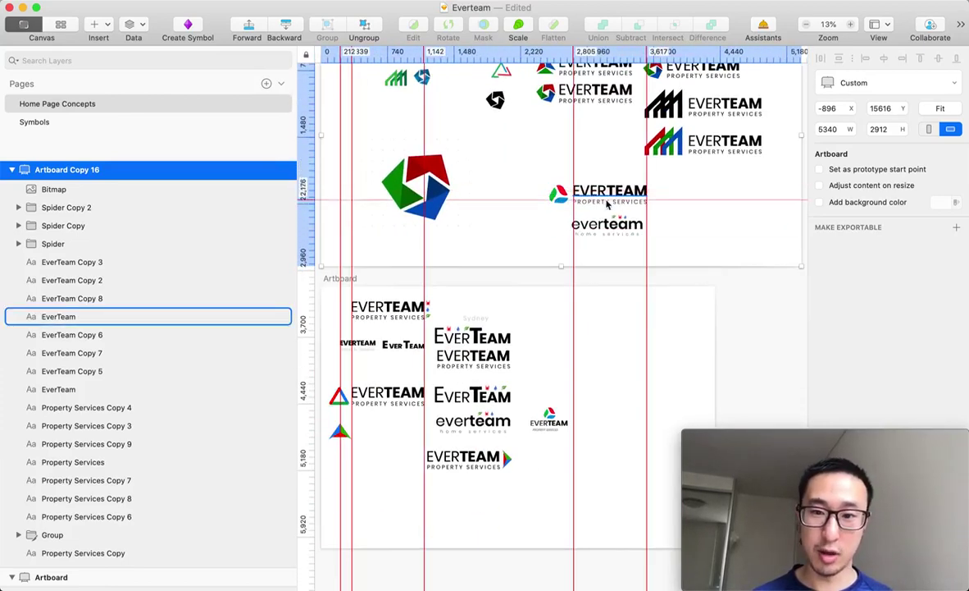
# - Survey the Everteam home page concept artboards, from the full-page Artboard Copy 15 to the green hero section variants
pyautogui.hscroll(-10, 495, 285)
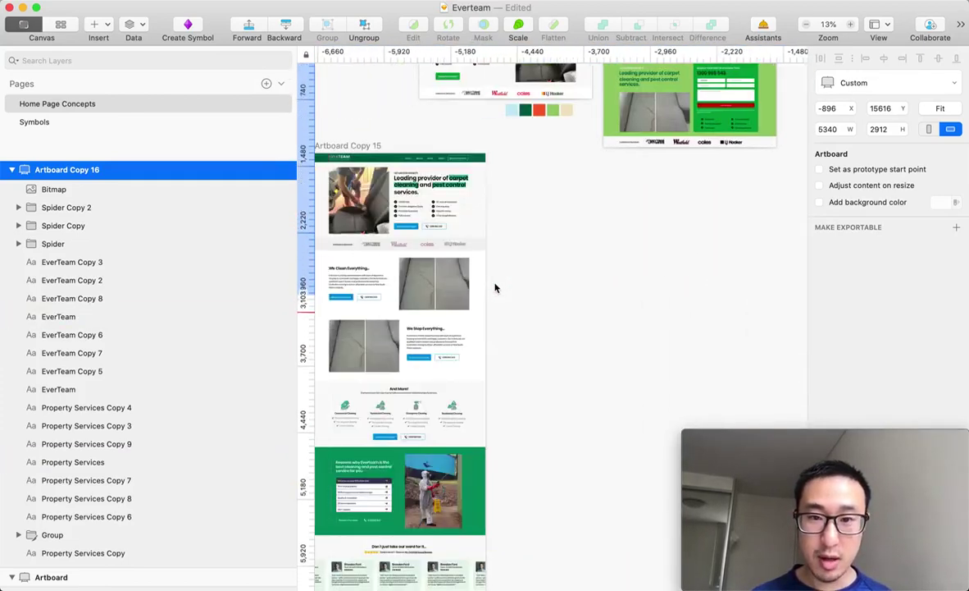
pyautogui.hscroll(-5, 496, 287)
pyautogui.scroll(-8, 496, 287)
pyautogui.hscroll(-5, 496, 287)
pyautogui.scroll(6, 495, 292)
pyautogui.scroll(-1, 550, 266)
pyautogui.hscroll(1, 549, 267)
pyautogui.scroll(5, 549, 267)
pyautogui.hscroll(-3, 550, 266)
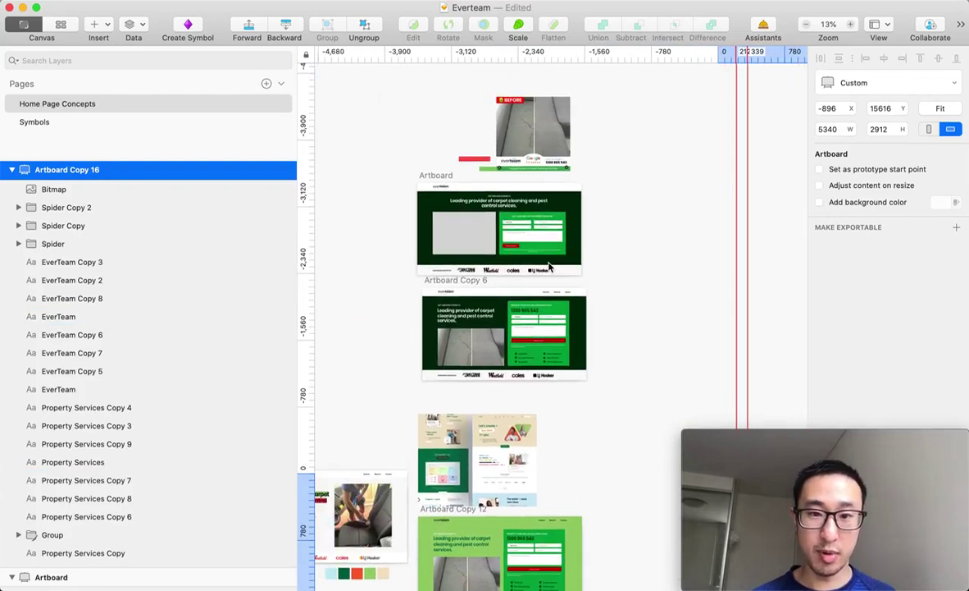
# - Examine the dark green hero concept on Artboard Copy 6 and select its before-and-after sofa image group
pyautogui.scroll(3, 499, 220)
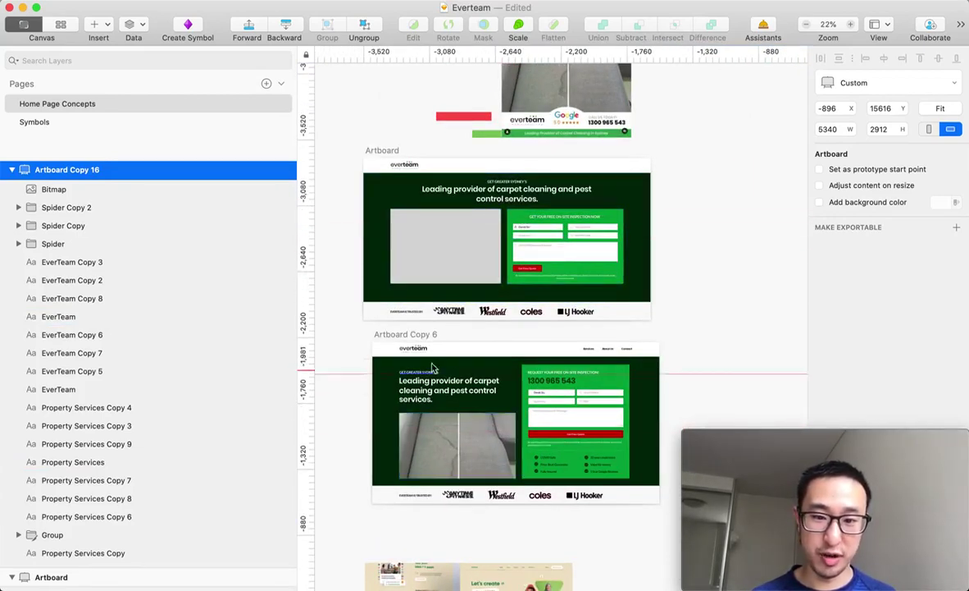
pyautogui.scroll(2, 488, 410)
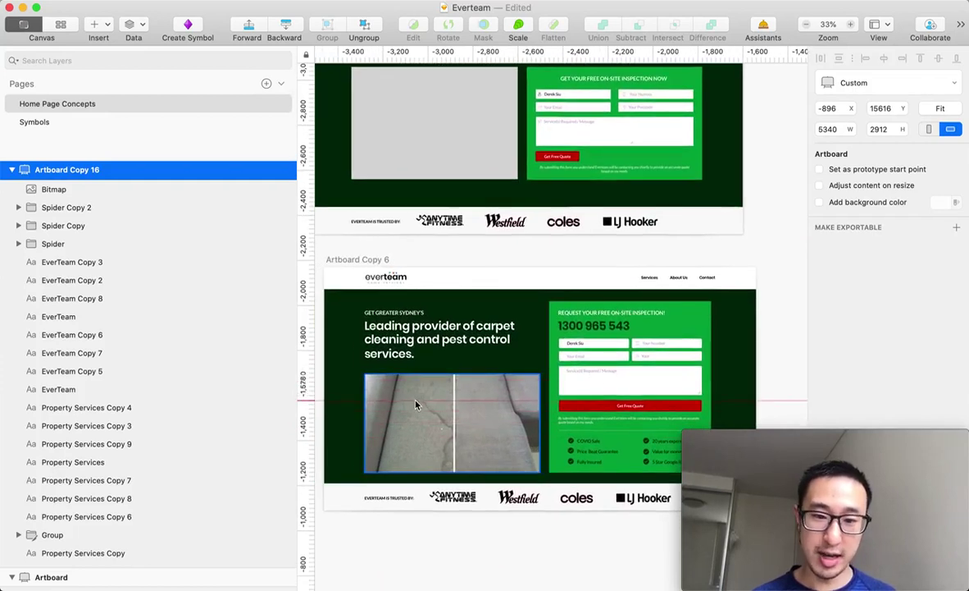
pyautogui.click(416, 404)
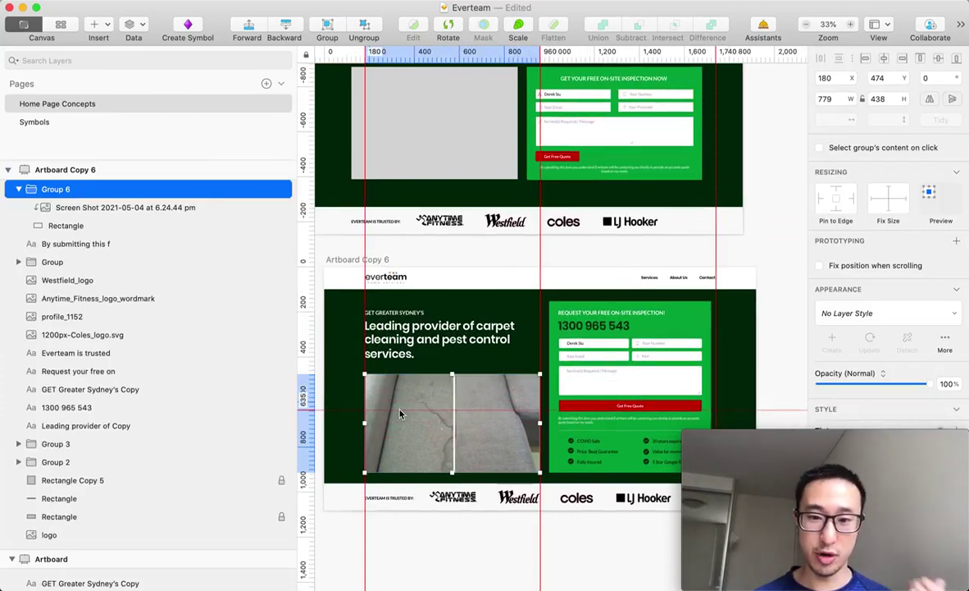
# - Examine the green inspection request form and trusted-by logos on Artboard Copy 6, selecting the Anytime Fitness logo
pyautogui.scroll(-1, 657, 320)
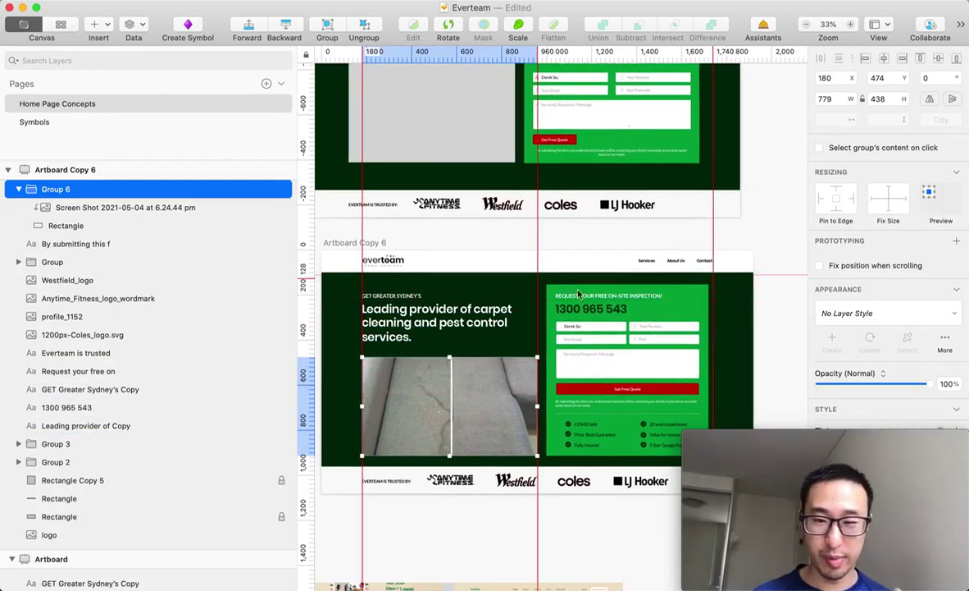
pyautogui.scroll(-3, 648, 306)
pyautogui.hscroll(-1, 648, 306)
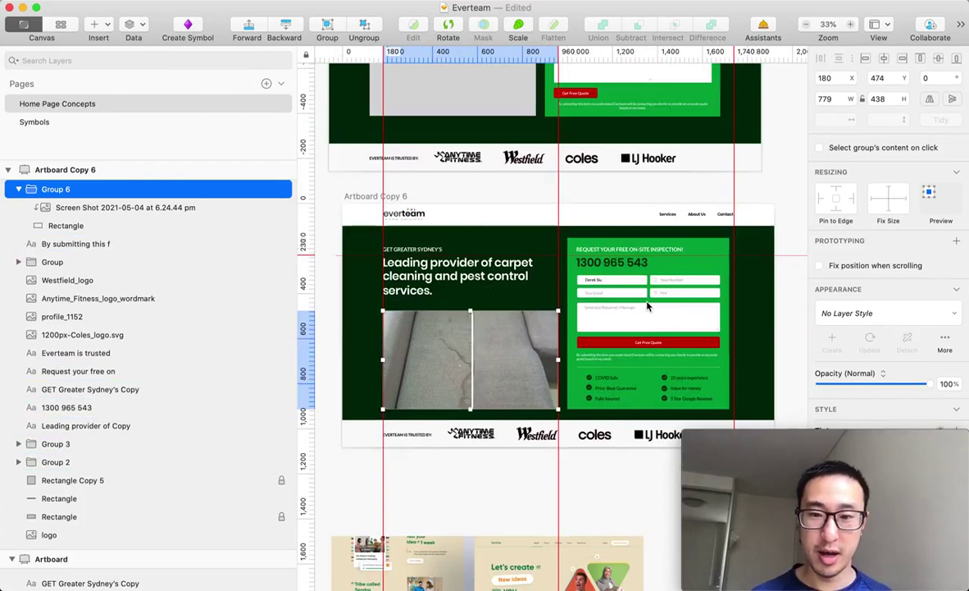
pyautogui.scroll(-2, 413, 401)
pyautogui.hscroll(2, 413, 401)
pyautogui.click(443, 400)
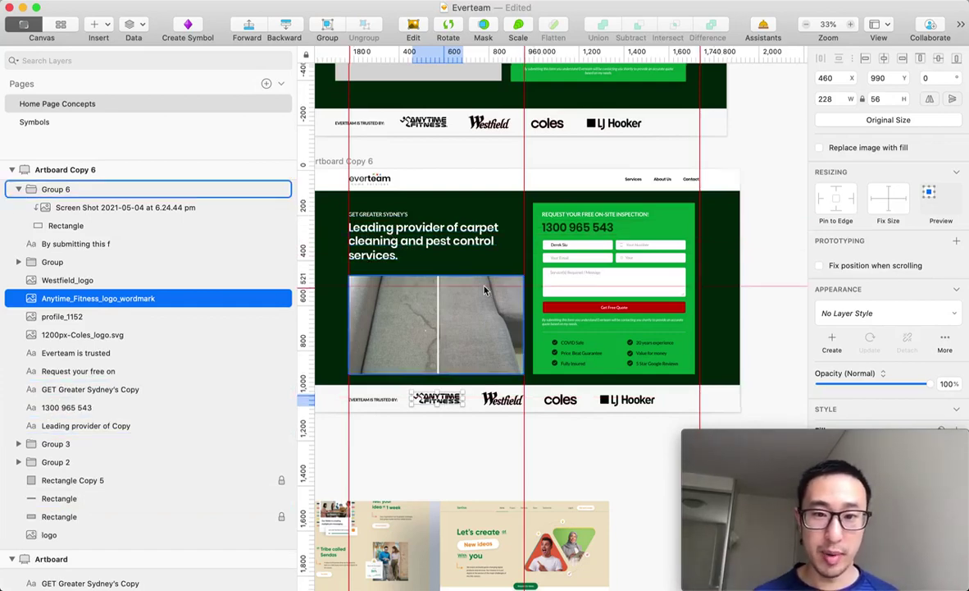
pyautogui.scroll(5, 542, 271)
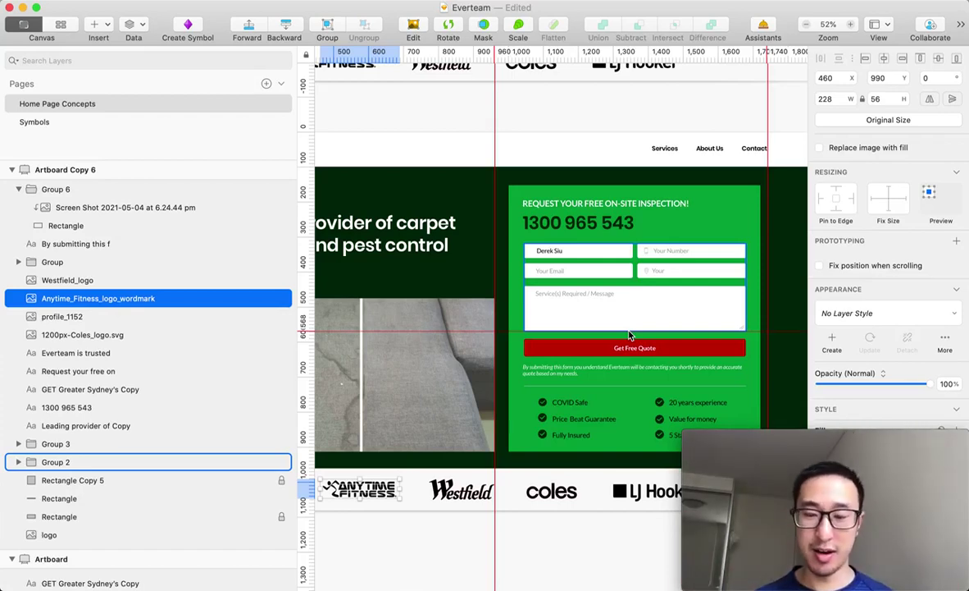
pyautogui.scroll(-4, 630, 335)
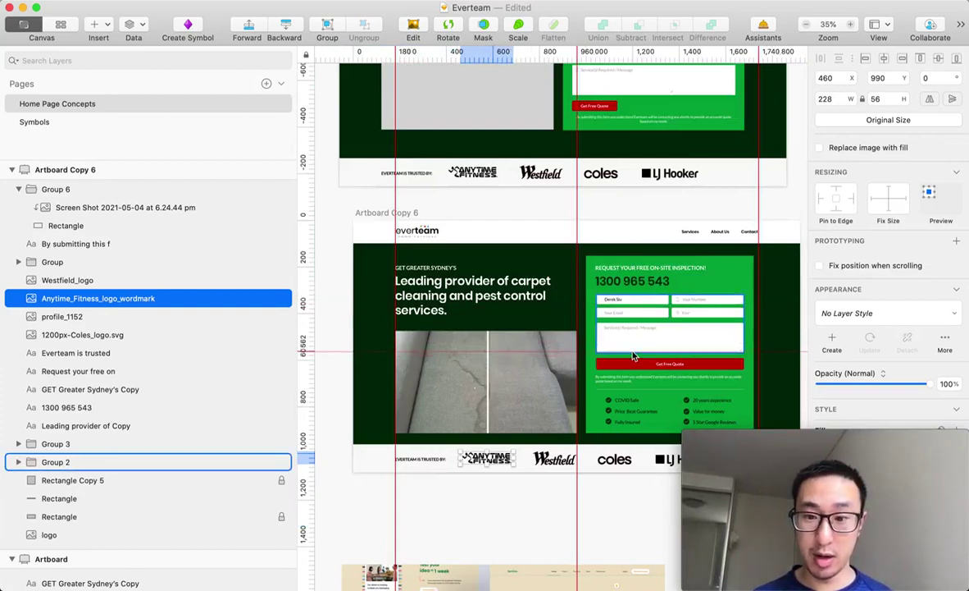
# - Switch to Chrome and open the live Ever Team Property Services home page to review its hero section
pyautogui.press('super+Tab')
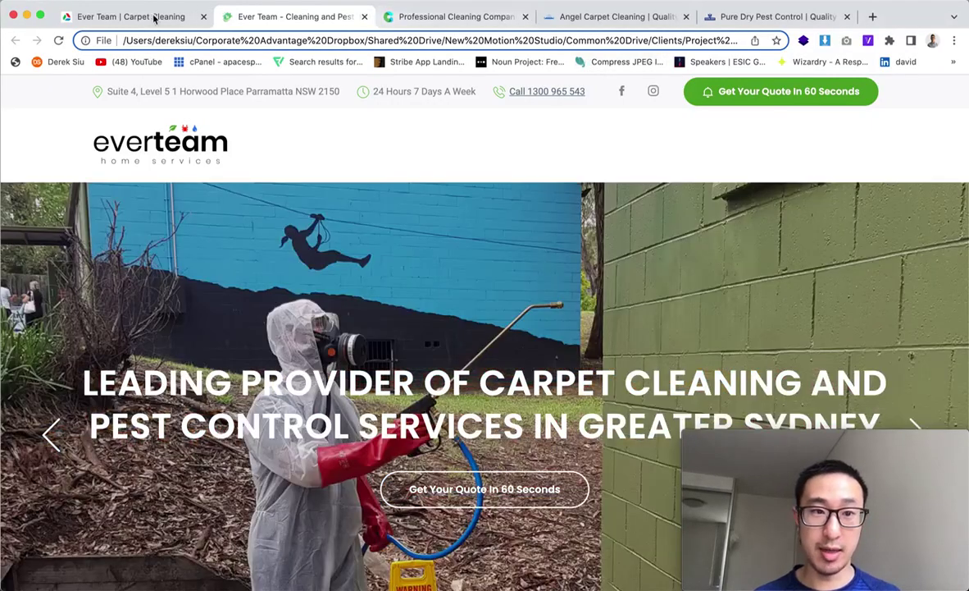
pyautogui.click(151, 16)
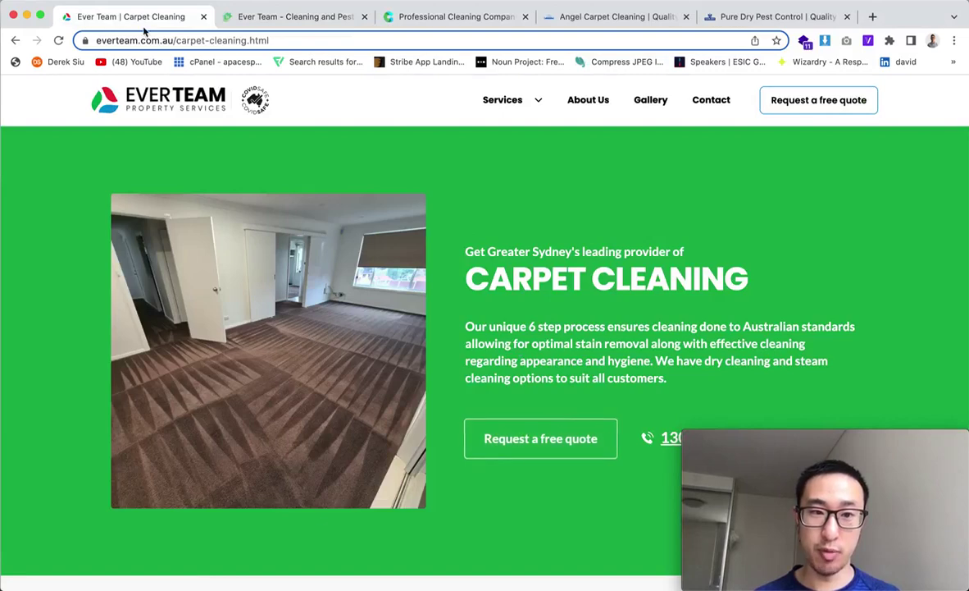
pyautogui.click(143, 92)
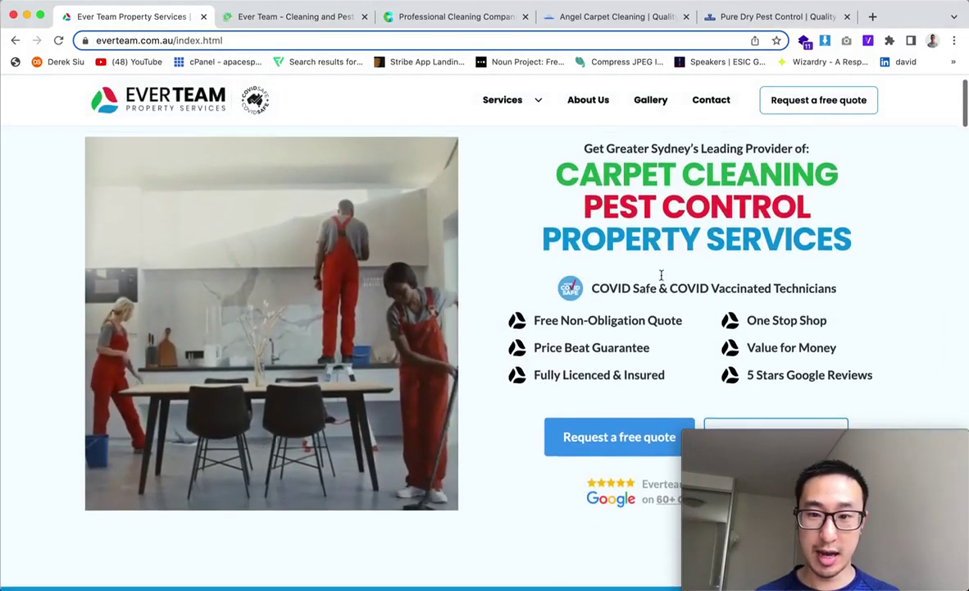
pyautogui.scroll(3, 668, 408)
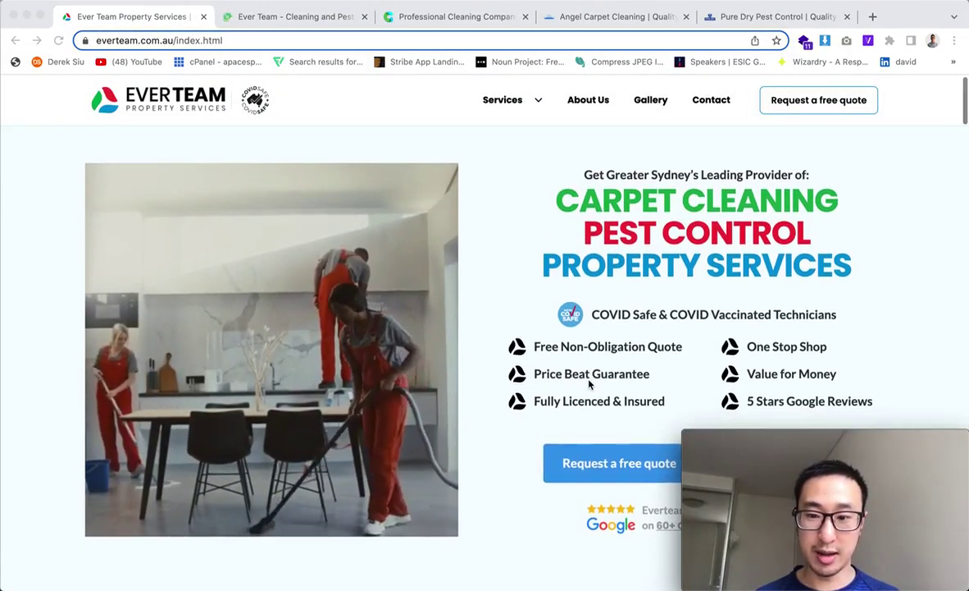
pyautogui.click(743, 330)
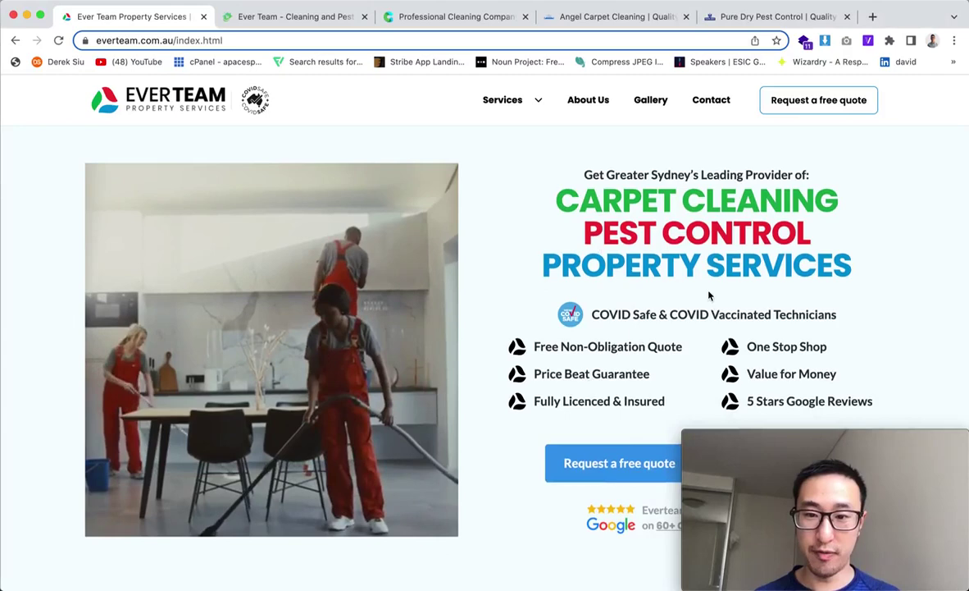
pyautogui.scroll(-1, 703, 331)
pyautogui.scroll(-3, 704, 331)
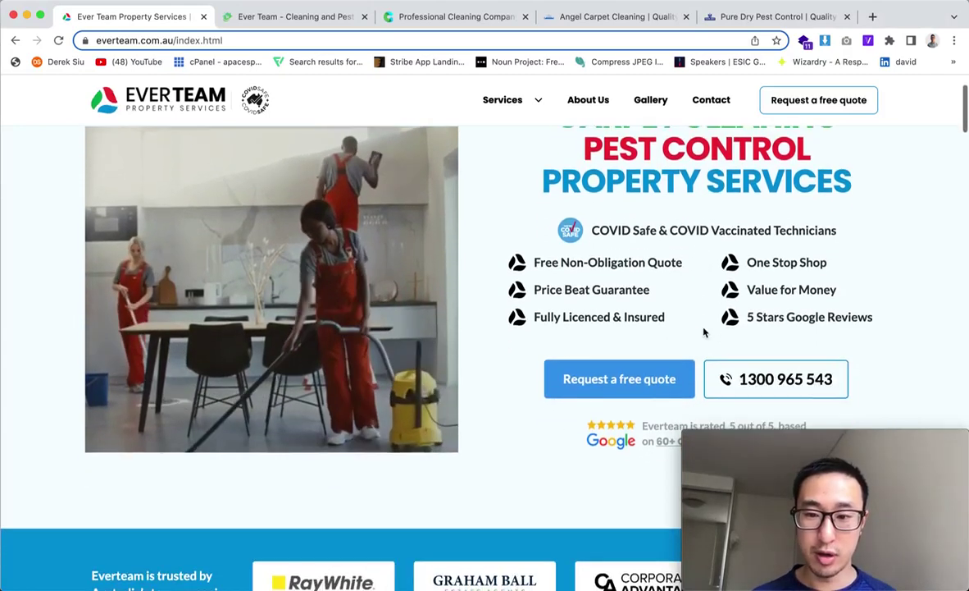
# - Open and close the free quote request form from the home page hero several times to review the pop-up and hero together
pyautogui.click(620, 377)
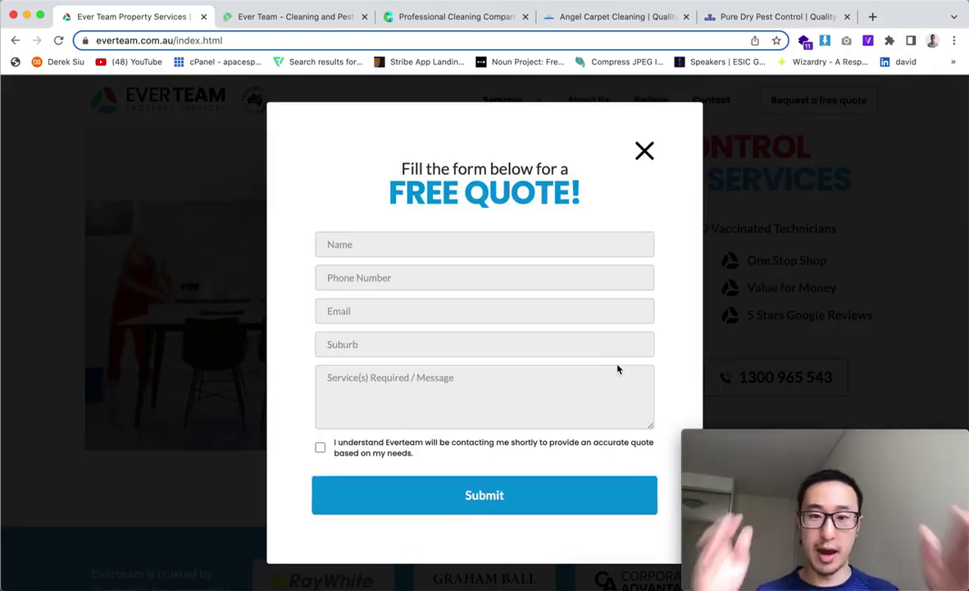
pyautogui.click(646, 158)
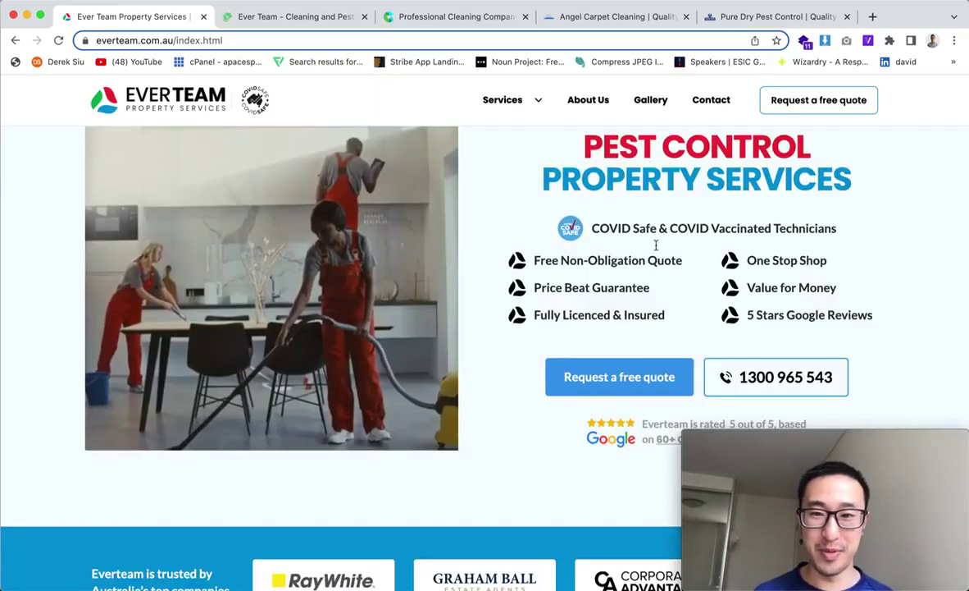
pyautogui.scroll(-1, 648, 246)
pyautogui.scroll(1, 631, 283)
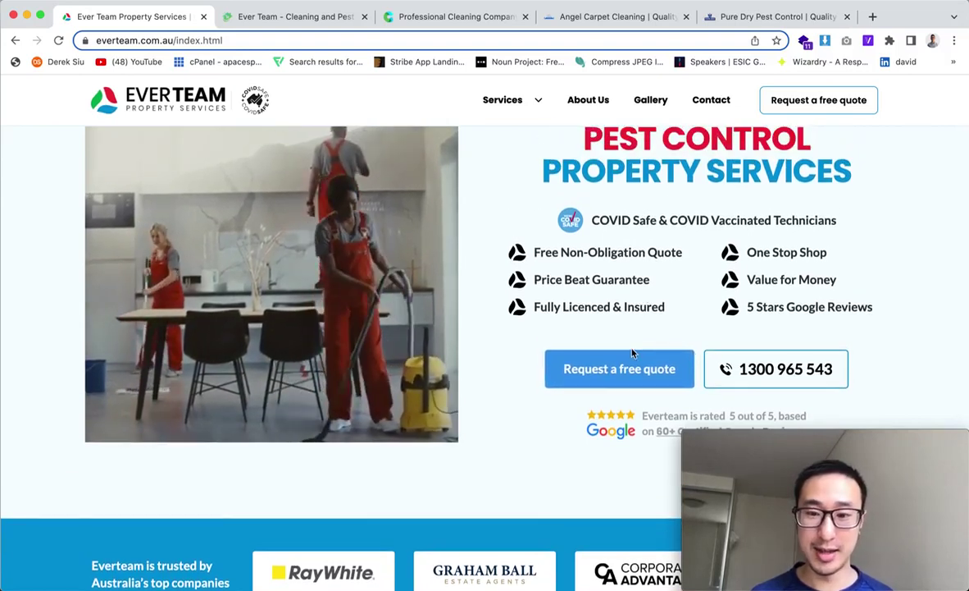
pyautogui.scroll(1, 619, 397)
pyautogui.click(619, 394)
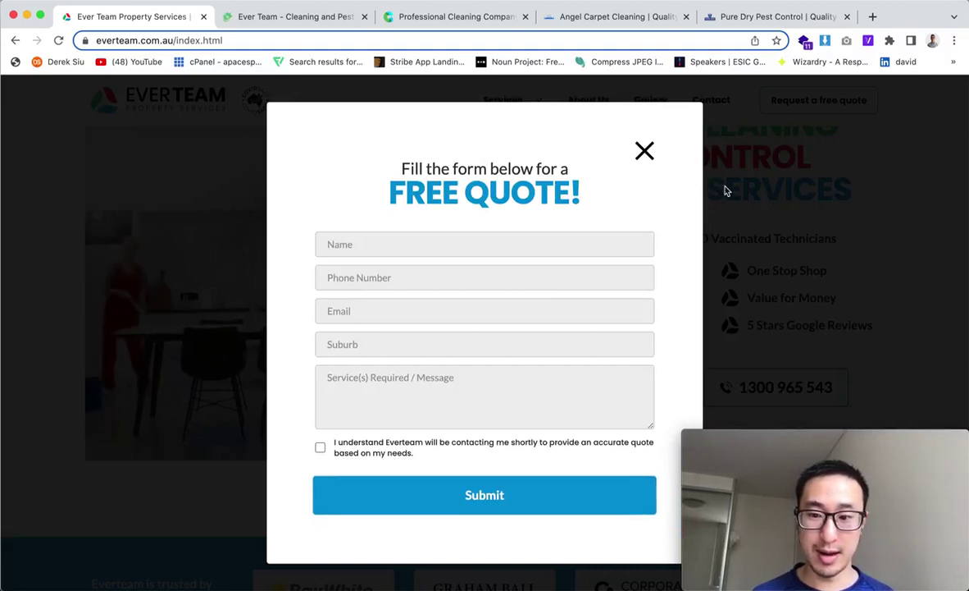
pyautogui.click(647, 150)
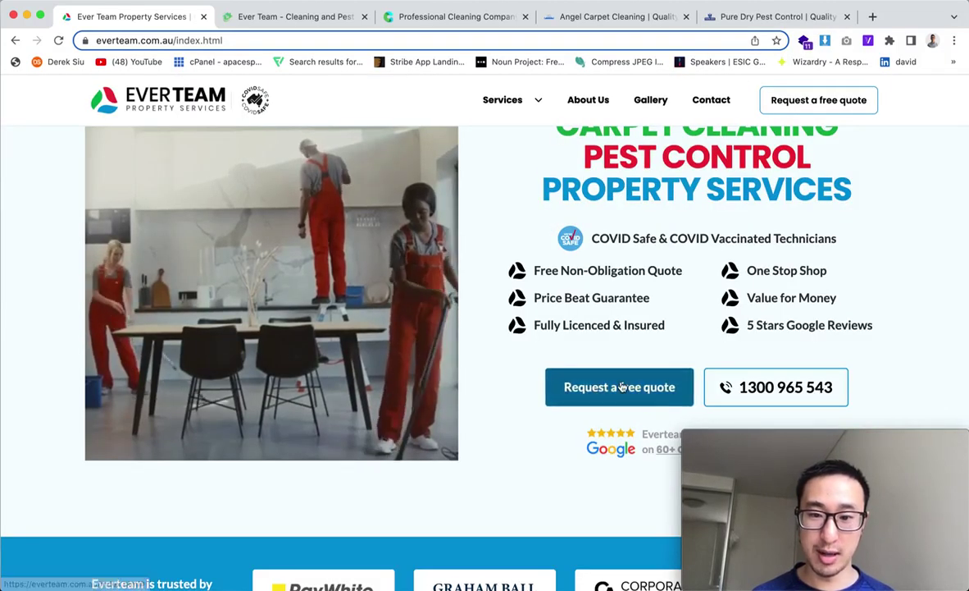
pyautogui.click(630, 387)
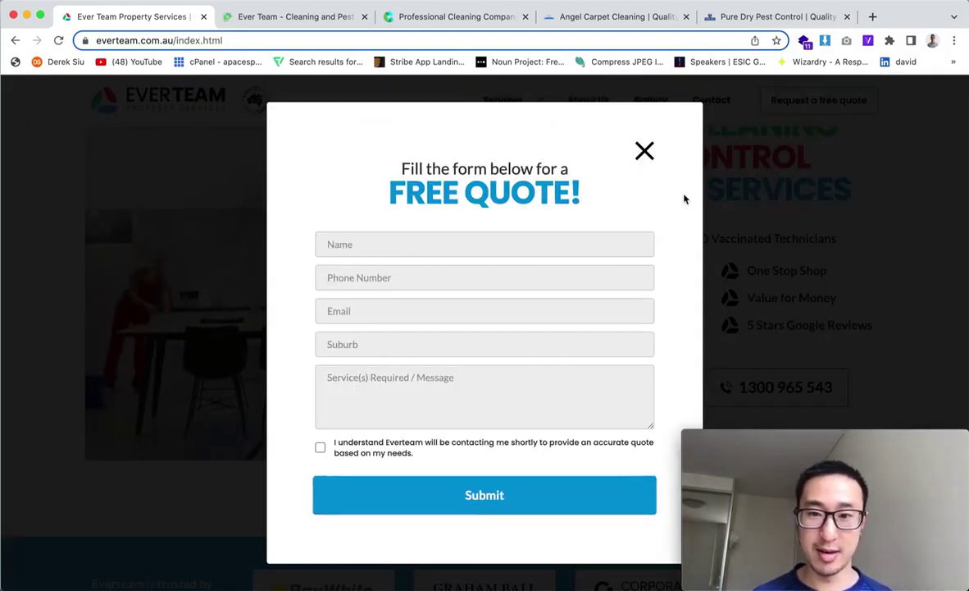
pyautogui.click(644, 151)
pyautogui.scroll(2, 638, 232)
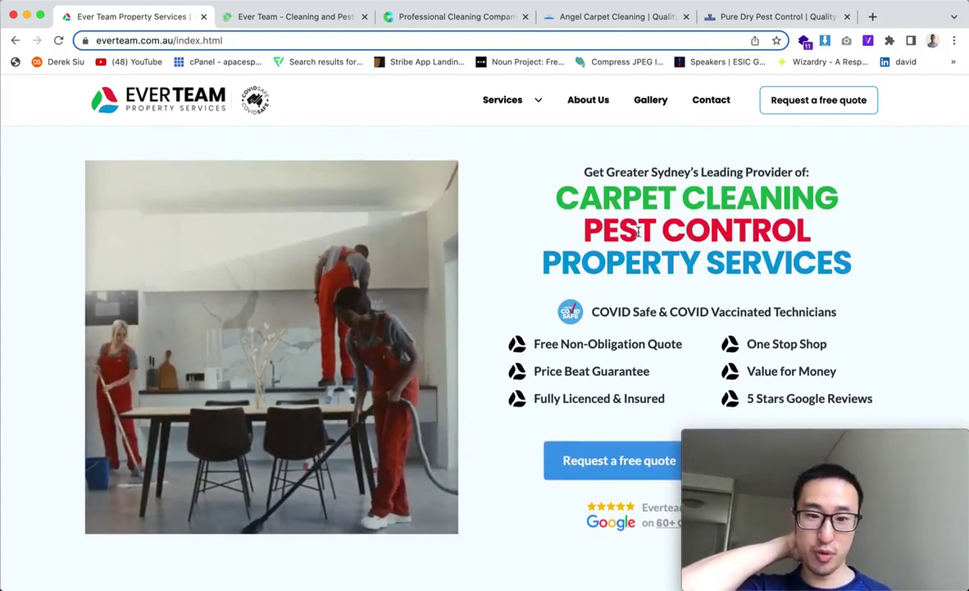
pyautogui.scroll(-2, 639, 233)
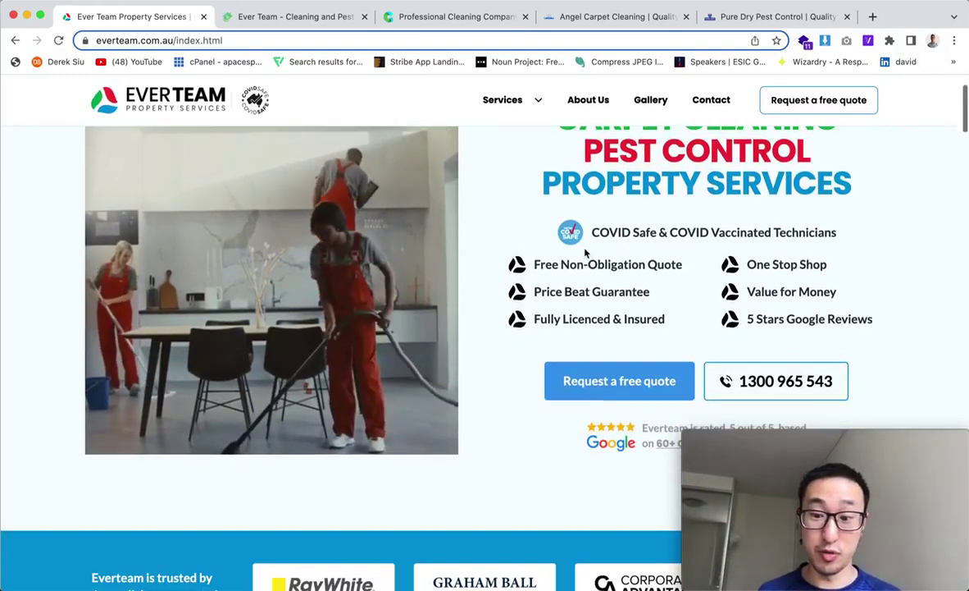
# - Return to Sketch and survey the canvas below Artboard Copy 6 to locate the Uber Drive reference page
pyautogui.press('super+Tab')
pyautogui.click(531, 259)
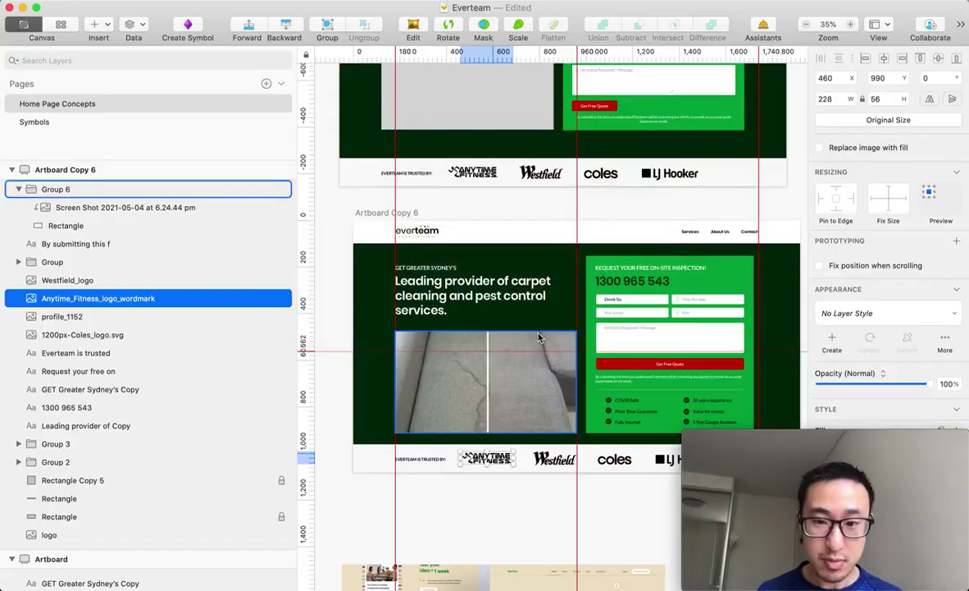
pyautogui.scroll(-5, 497, 307)
pyautogui.scroll(-5, 518, 341)
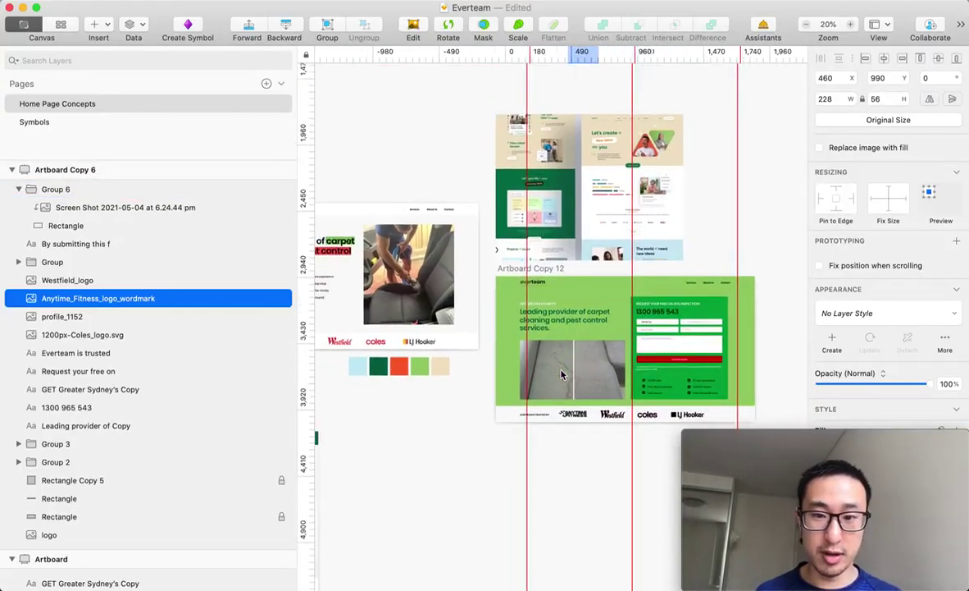
pyautogui.scroll(-4, 517, 341)
pyautogui.scroll(-6, 597, 366)
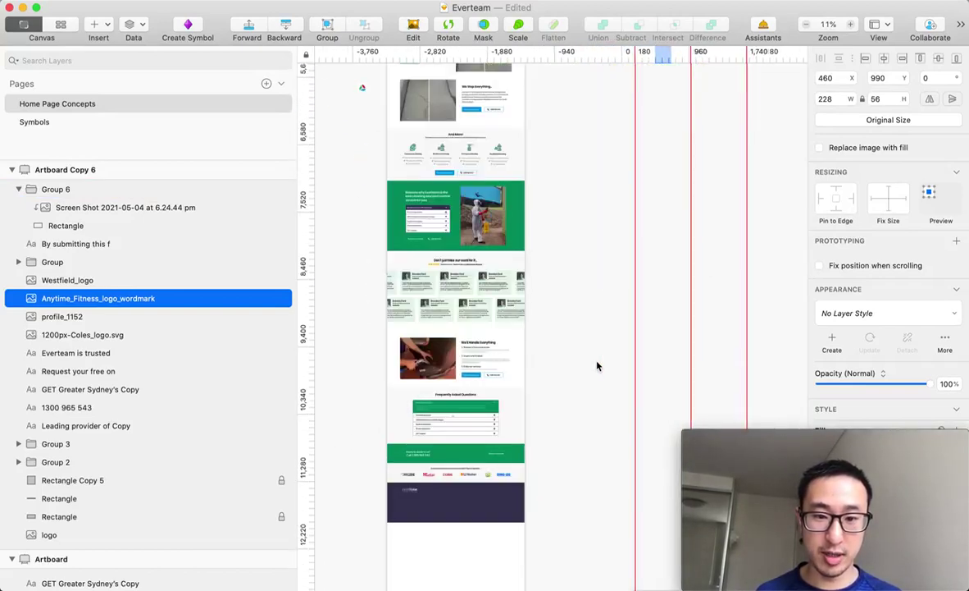
pyautogui.scroll(-3, 597, 366)
pyautogui.scroll(-10, 598, 366)
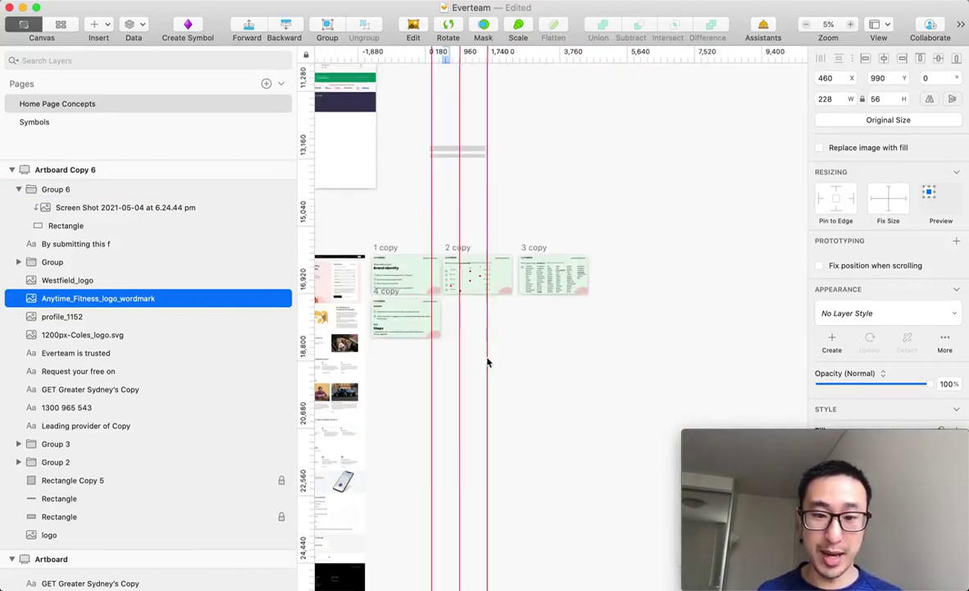
pyautogui.scroll(3, 492, 307)
pyautogui.scroll(6, 591, 291)
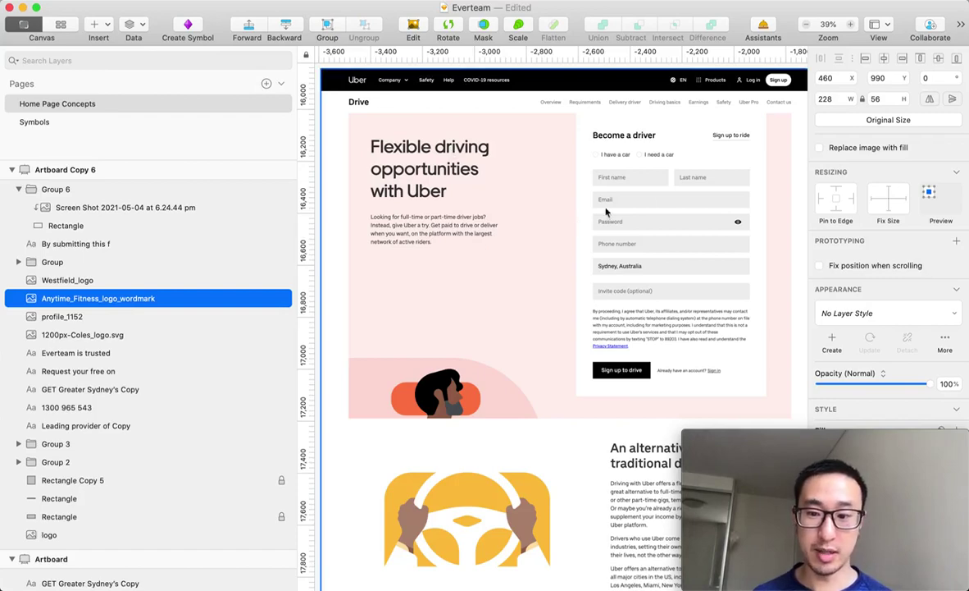
# - Examine the Uber Drive reference page's layout, from the hero sign-up form down to the Safety on the road section
pyautogui.scroll(-10, 509, 395)
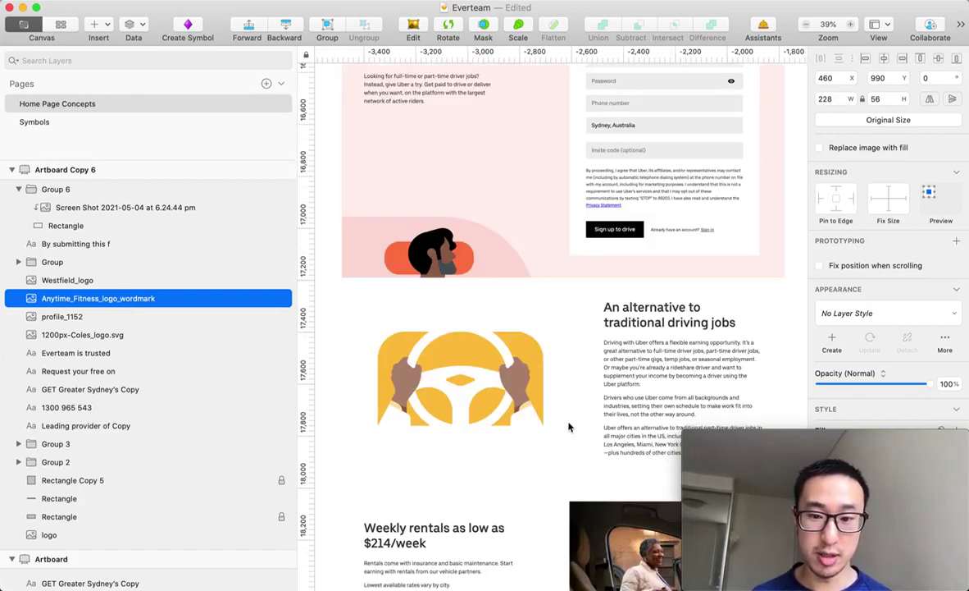
pyautogui.scroll(-8, 617, 265)
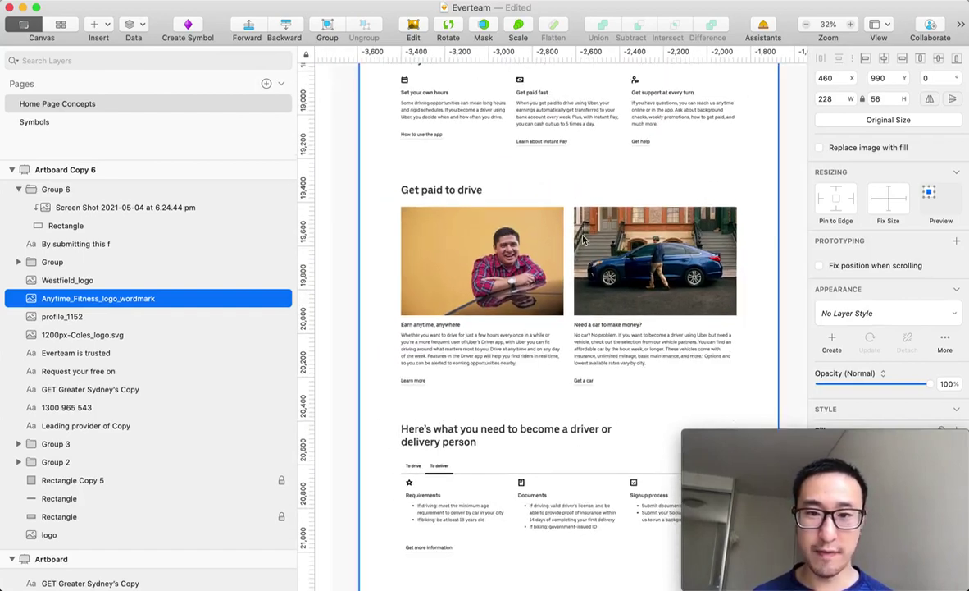
pyautogui.scroll(10, 584, 239)
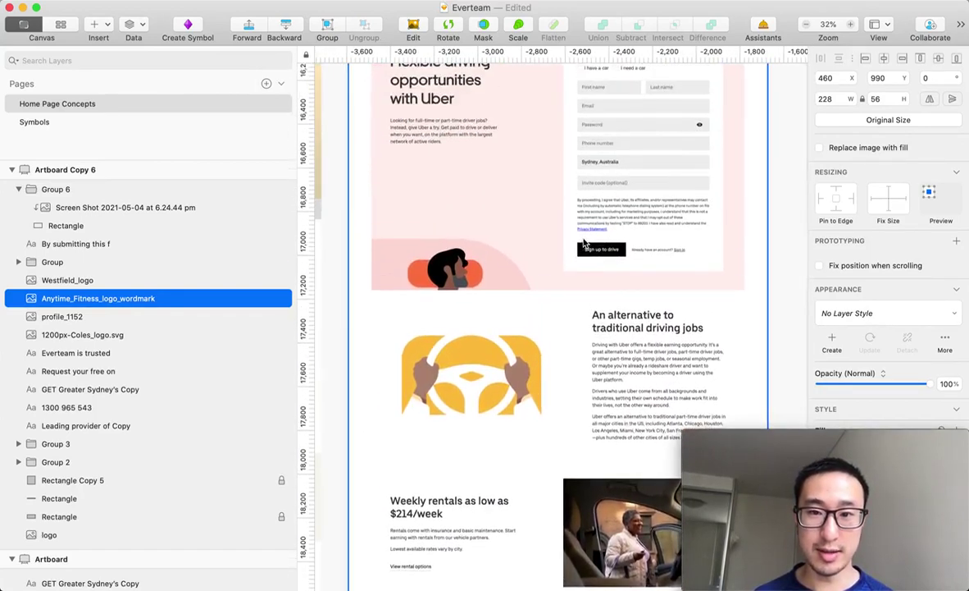
pyautogui.scroll(2, 583, 243)
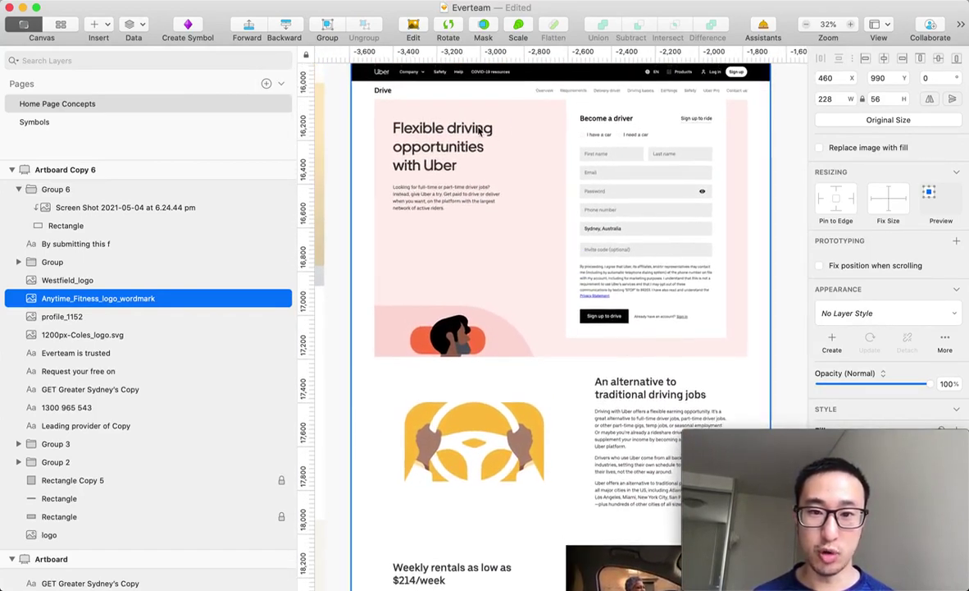
pyautogui.scroll(-10, 584, 269)
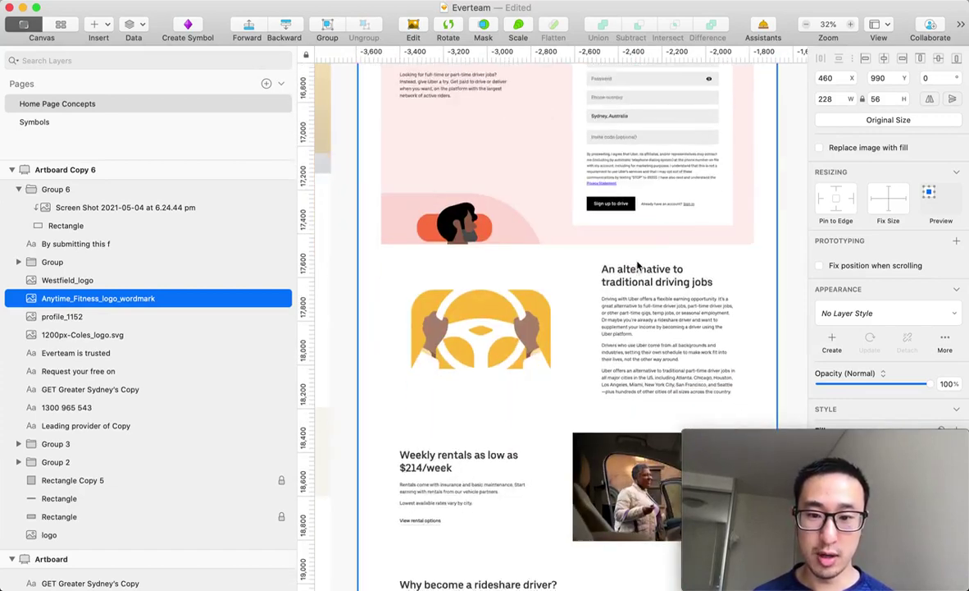
pyautogui.scroll(-8, 648, 307)
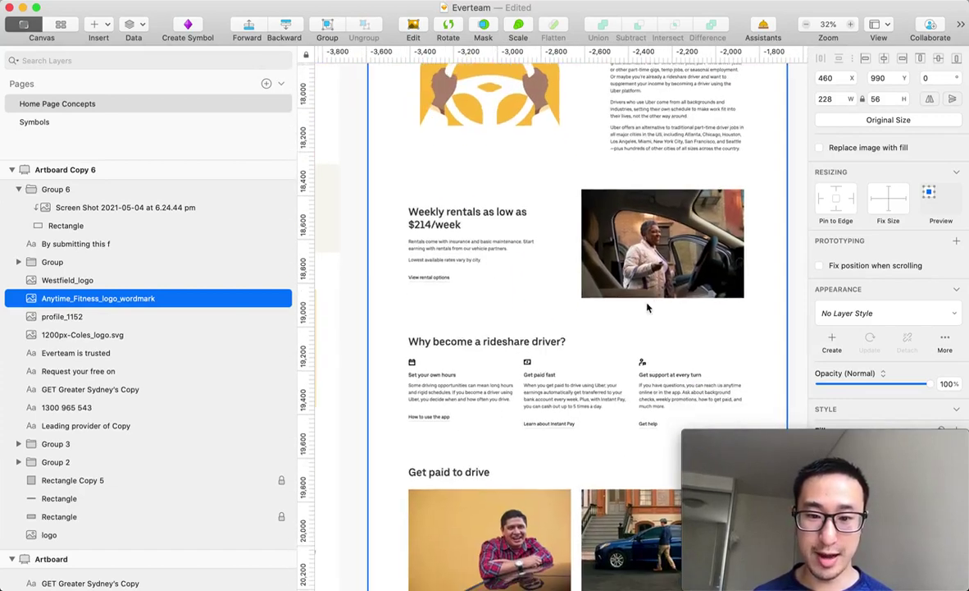
pyautogui.scroll(-8, 656, 344)
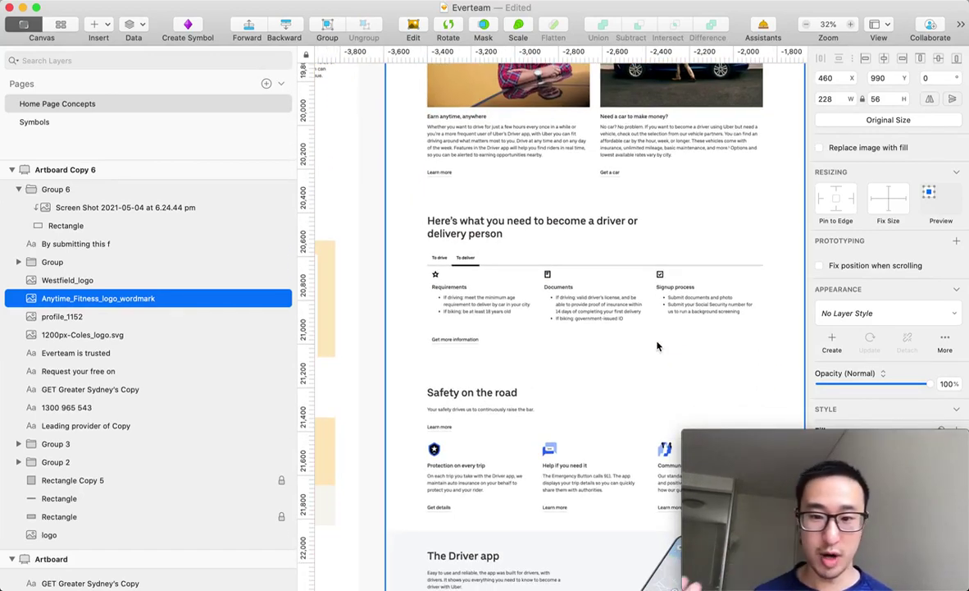
# - Examine the Loom for Marketing reference page beside the Uber one, focusing on its hero and Why Marketing teams use Loom section
pyautogui.scroll(15, 657, 346)
pyautogui.hscroll(-10, 657, 346)
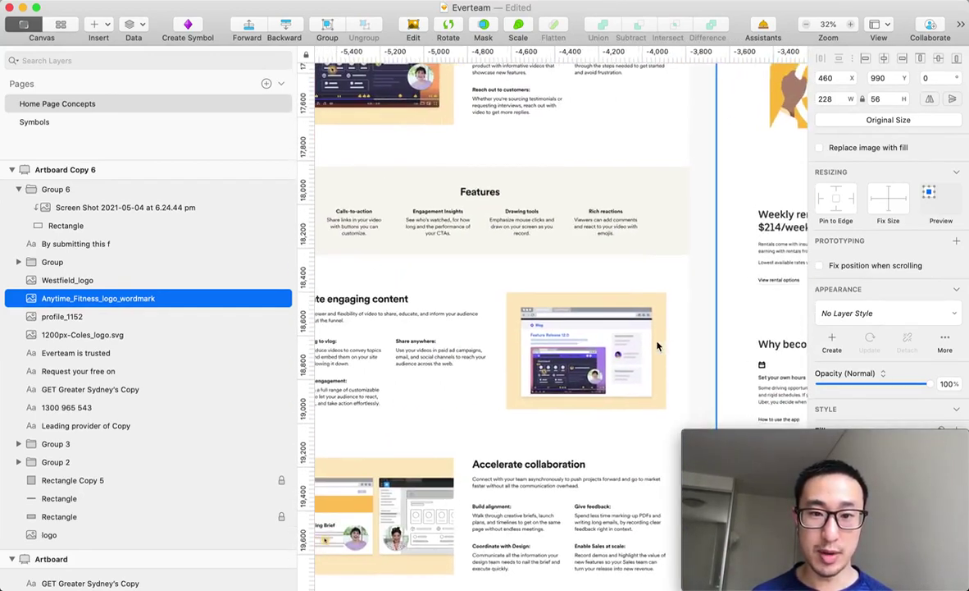
pyautogui.scroll(9, 657, 346)
pyautogui.hscroll(-3, 657, 346)
pyautogui.scroll(3, 657, 346)
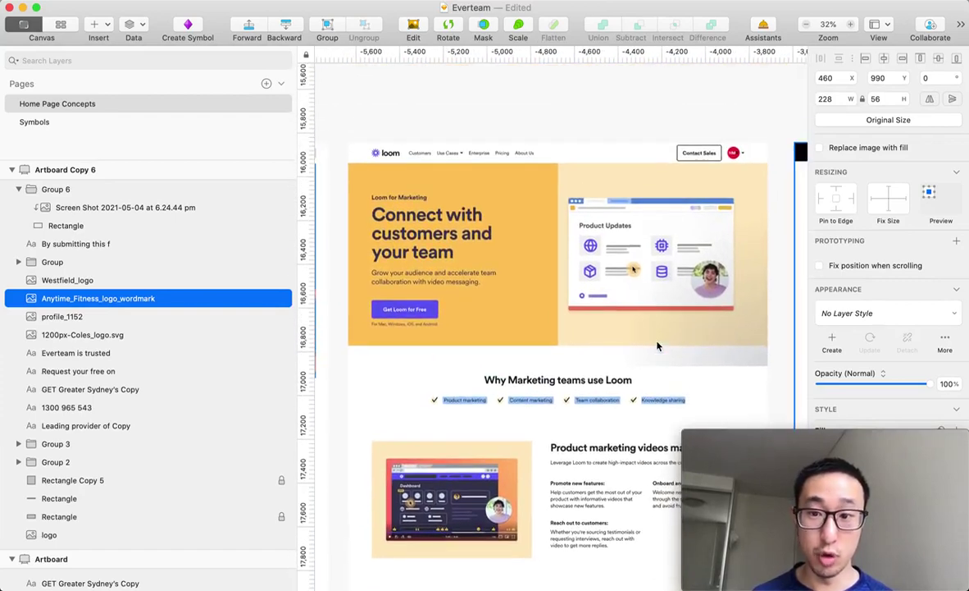
pyautogui.scroll(-2, 657, 347)
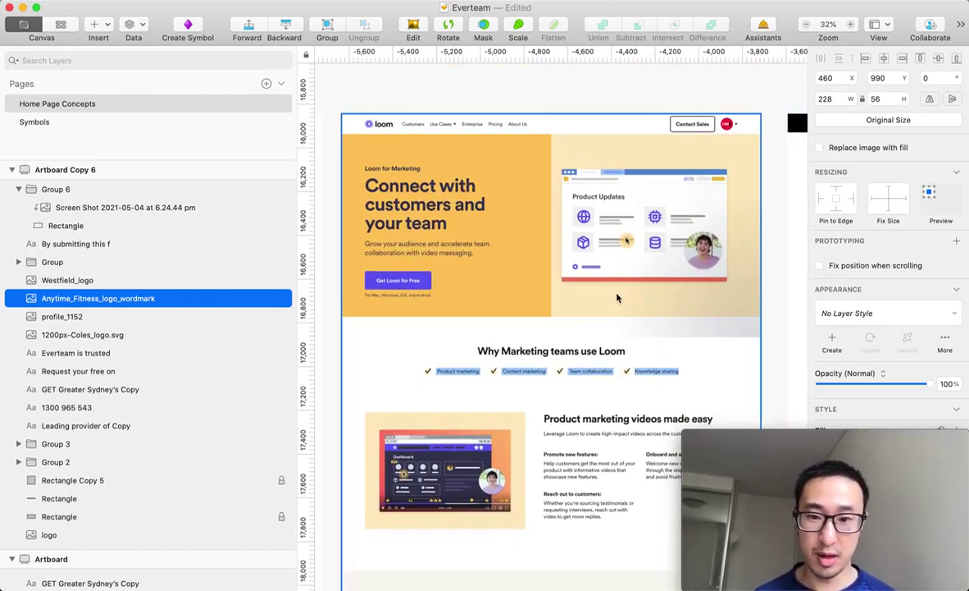
pyautogui.scroll(-2, 618, 298)
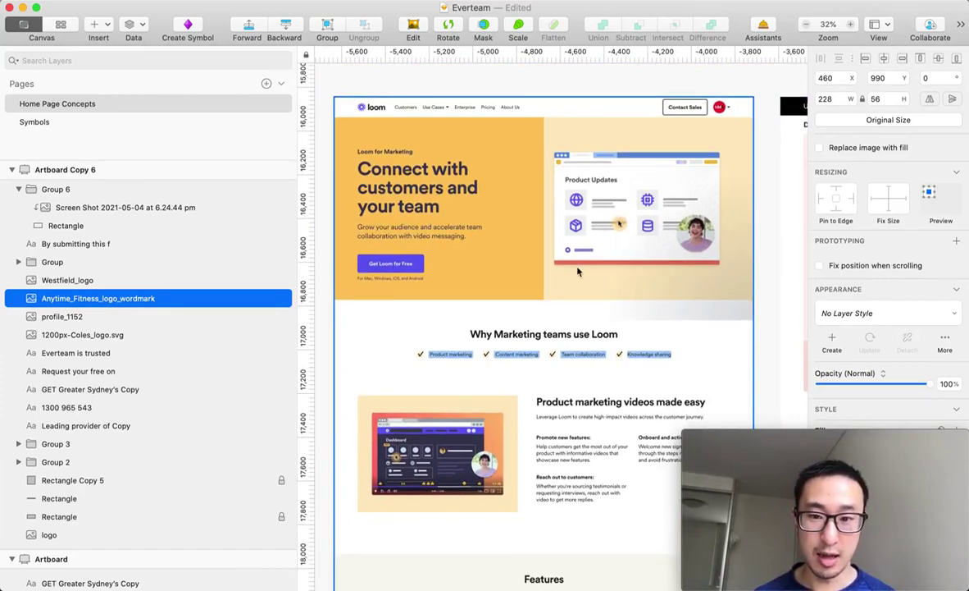
# - Examine the rest of the Loom for Marketing reference page, from Features through Accelerate collaboration to Centralize and share knowledge
pyautogui.scroll(-10, 597, 292)
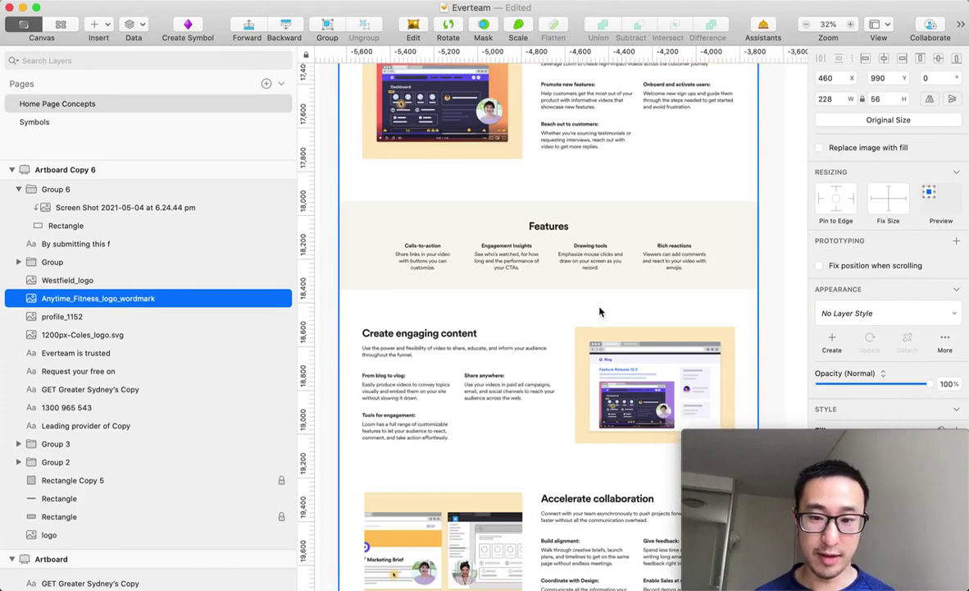
pyautogui.scroll(-10, 599, 312)
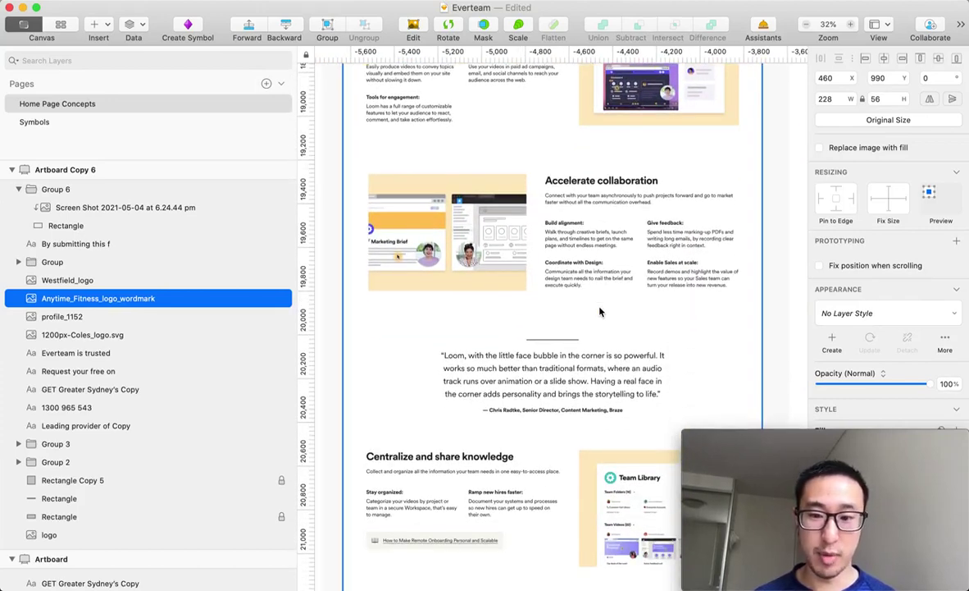
pyautogui.scroll(10, 599, 311)
pyautogui.hscroll(-3, 600, 312)
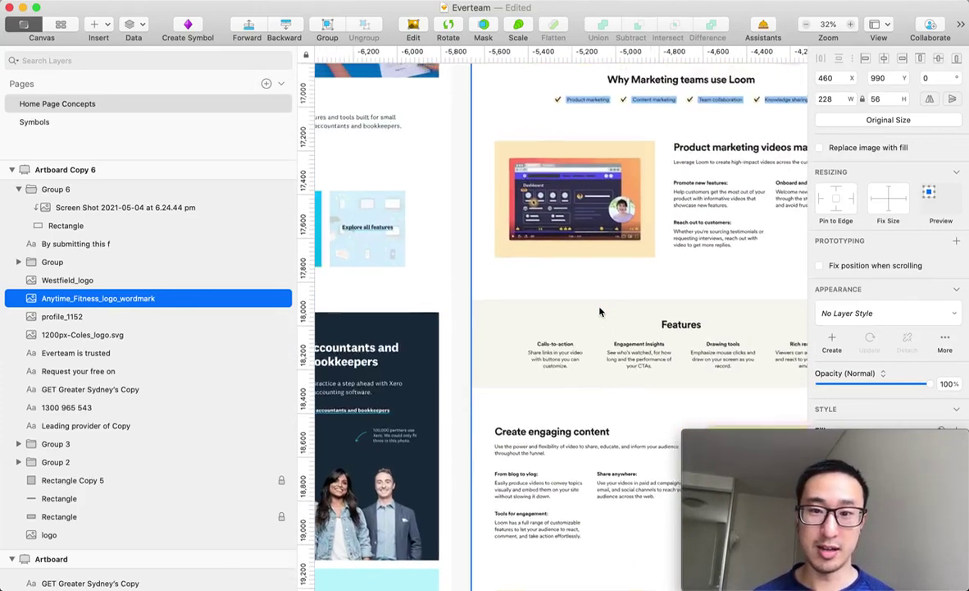
# - Examine the Xero reference page from its accounting software hero through the feature tiles to the Start using Xero for free form and footer
pyautogui.scroll(10, 600, 312)
pyautogui.hscroll(-8, 599, 311)
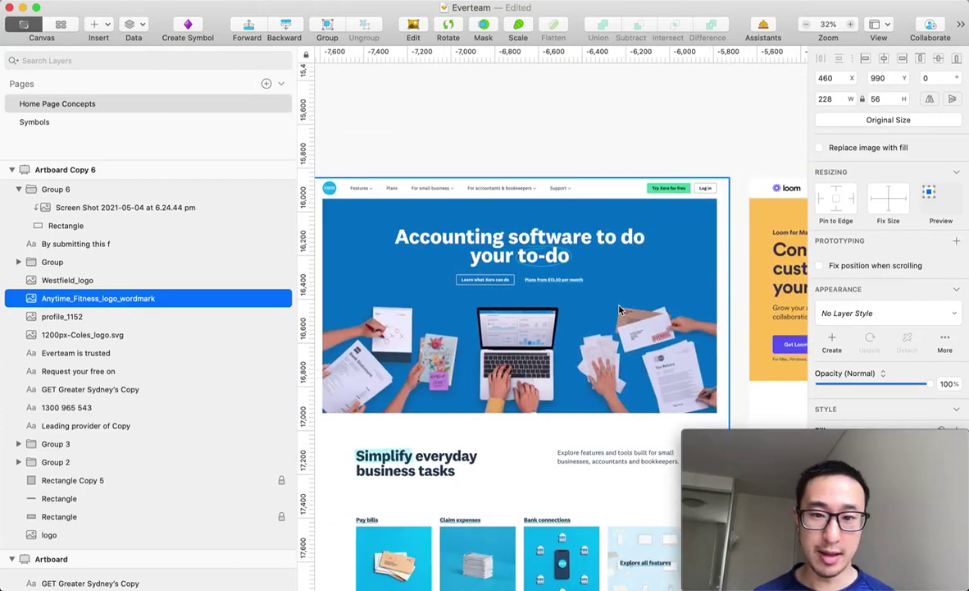
pyautogui.scroll(-1, 620, 310)
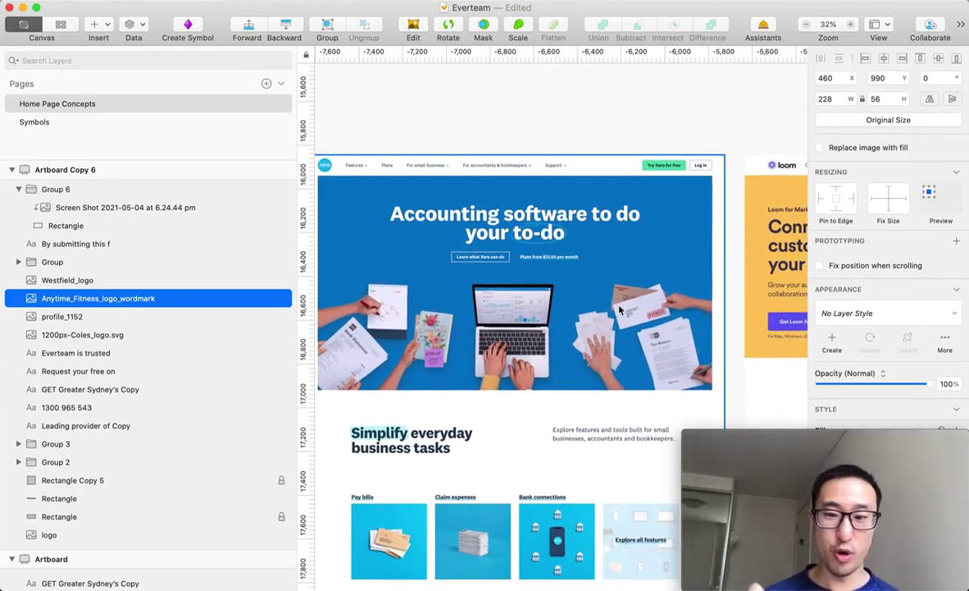
pyautogui.hscroll(-3, 622, 305)
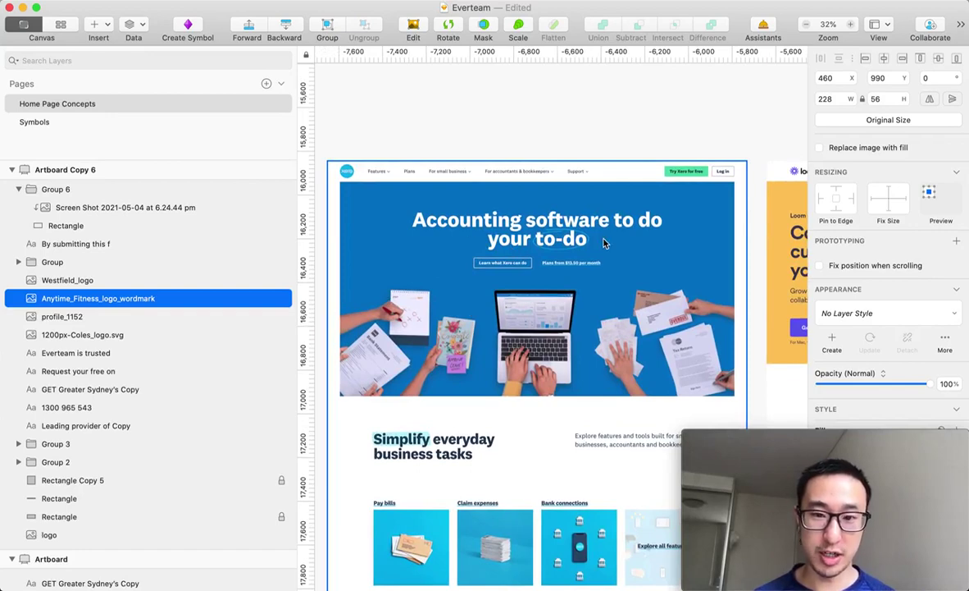
pyautogui.scroll(-15, 605, 242)
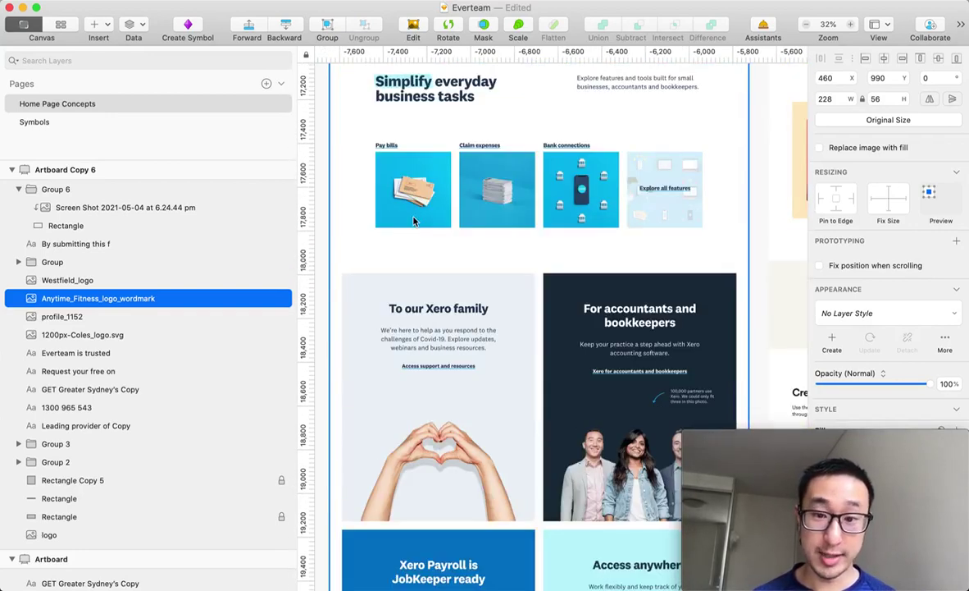
pyautogui.scroll(-9, 614, 204)
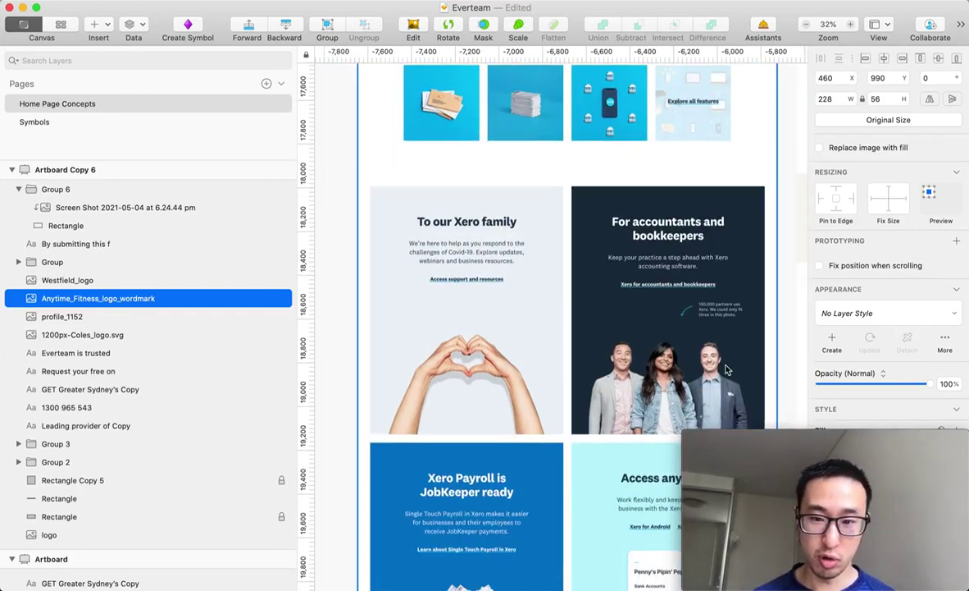
pyautogui.scroll(-20, 639, 428)
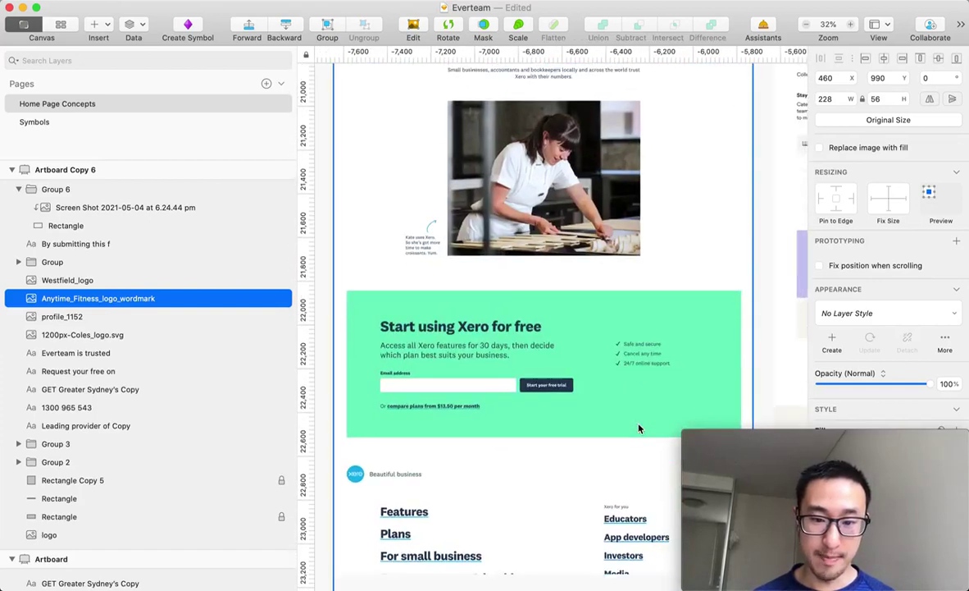
pyautogui.scroll(-3, 634, 394)
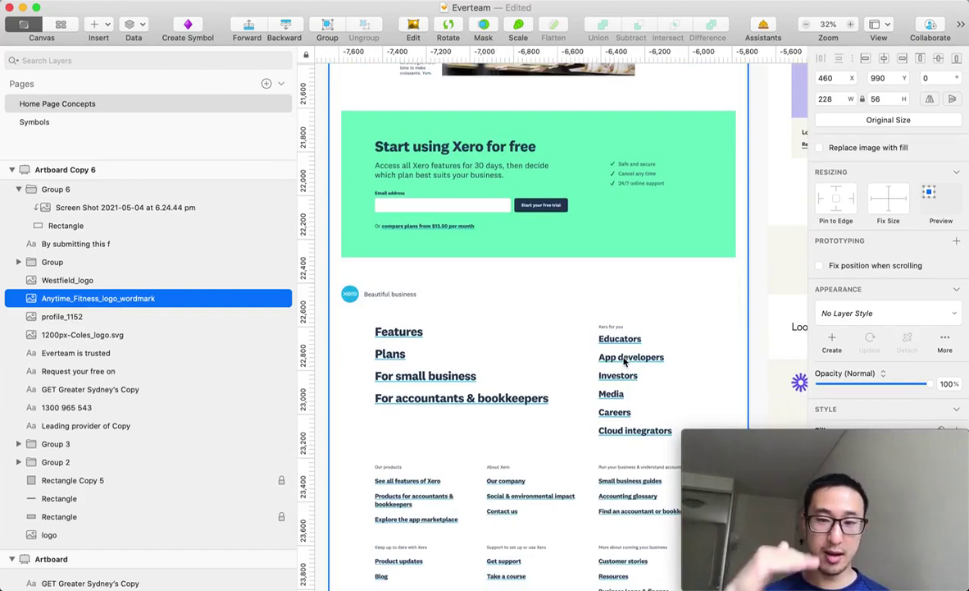
# - Compare the Xero, Loom and Uber reference screenshots side by side, selecting each one in turn
pyautogui.scroll(6, 631, 344)
pyautogui.scroll(-5, 642, 320)
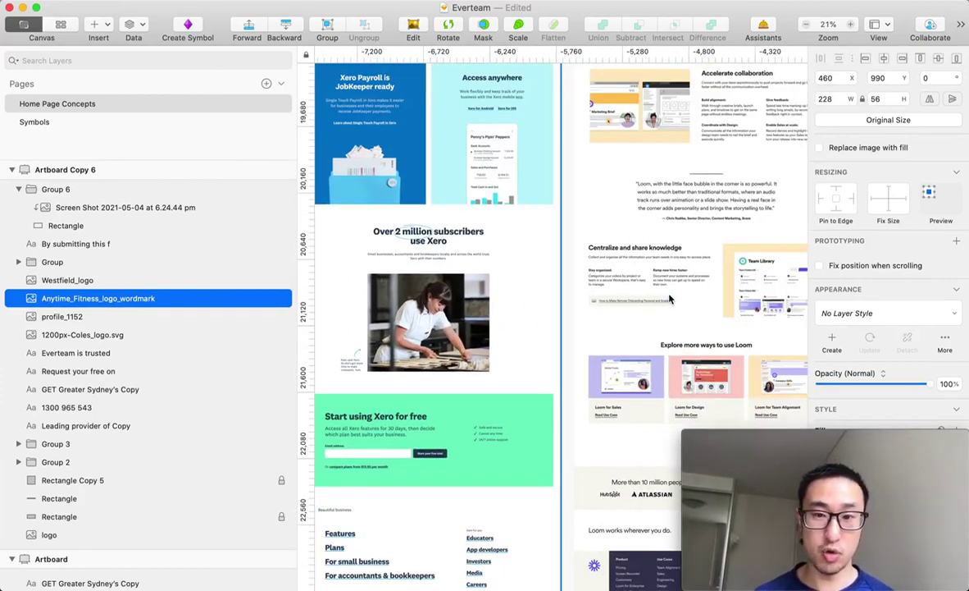
pyautogui.scroll(-3, 670, 300)
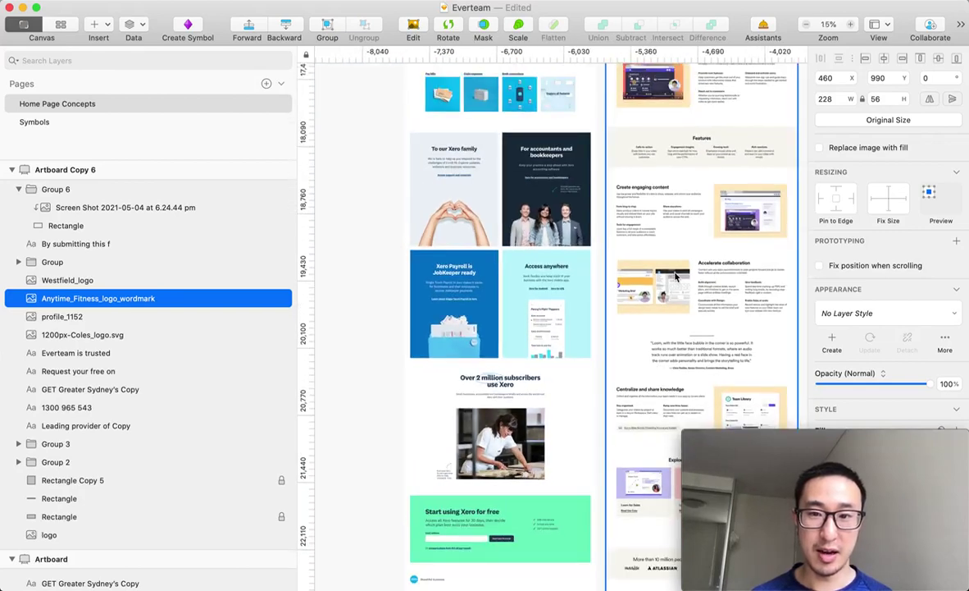
pyautogui.scroll(5, 671, 299)
pyautogui.scroll(3, 676, 277)
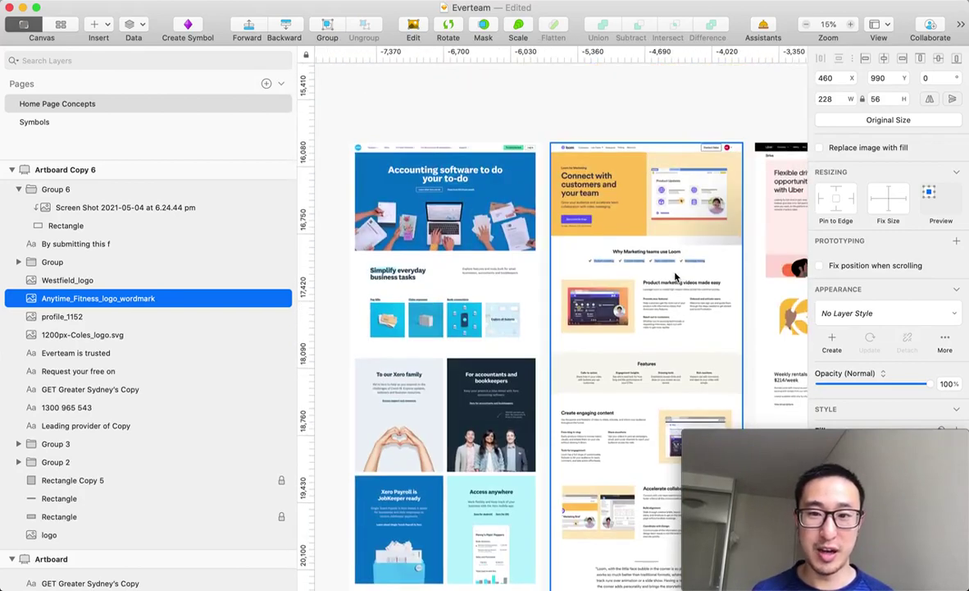
pyautogui.click(441, 207)
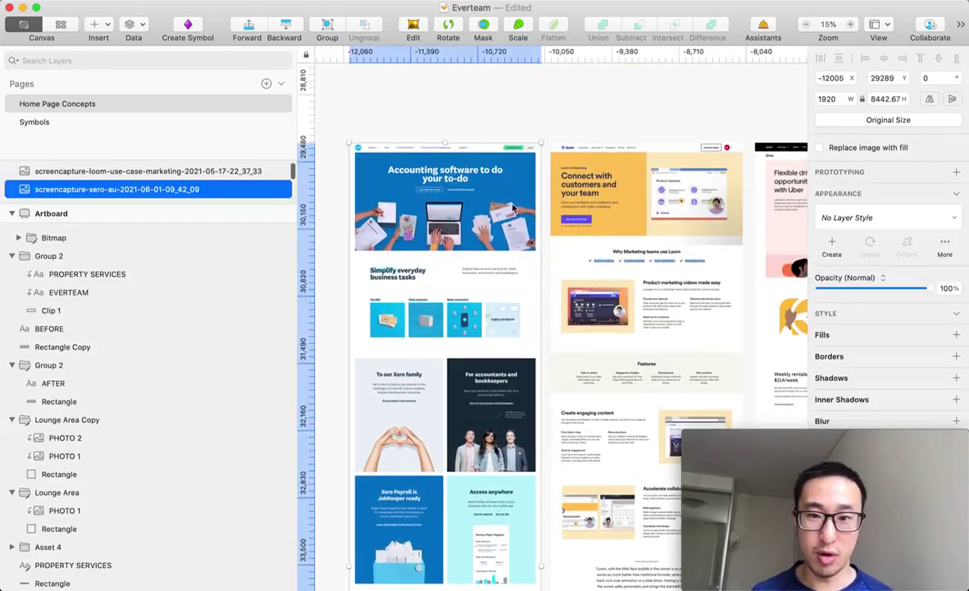
pyautogui.click(569, 191)
pyautogui.hscroll(4, 607, 189)
pyautogui.click(693, 208)
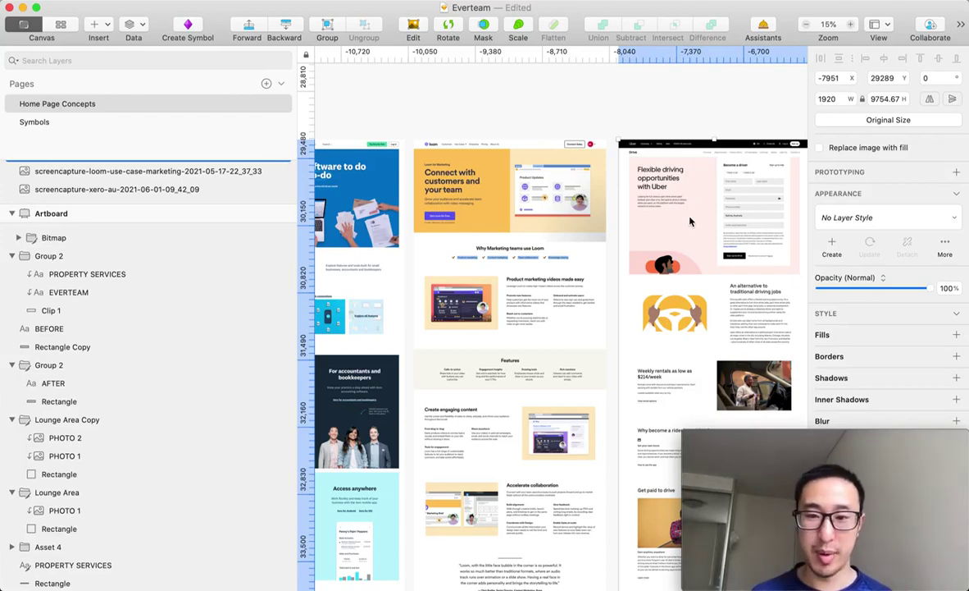
pyautogui.hscroll(-3, 639, 193)
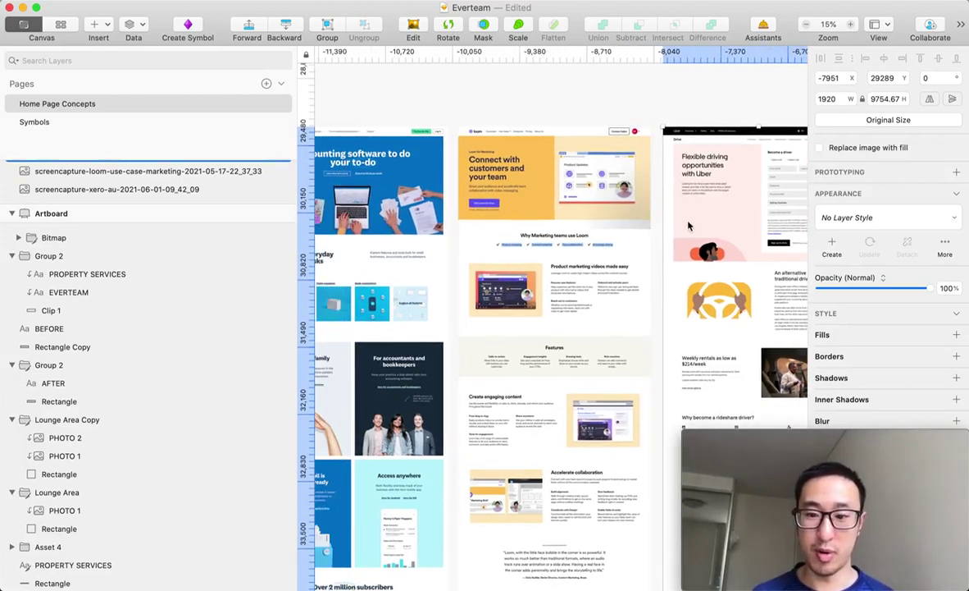
pyautogui.hscroll(-10, 635, 202)
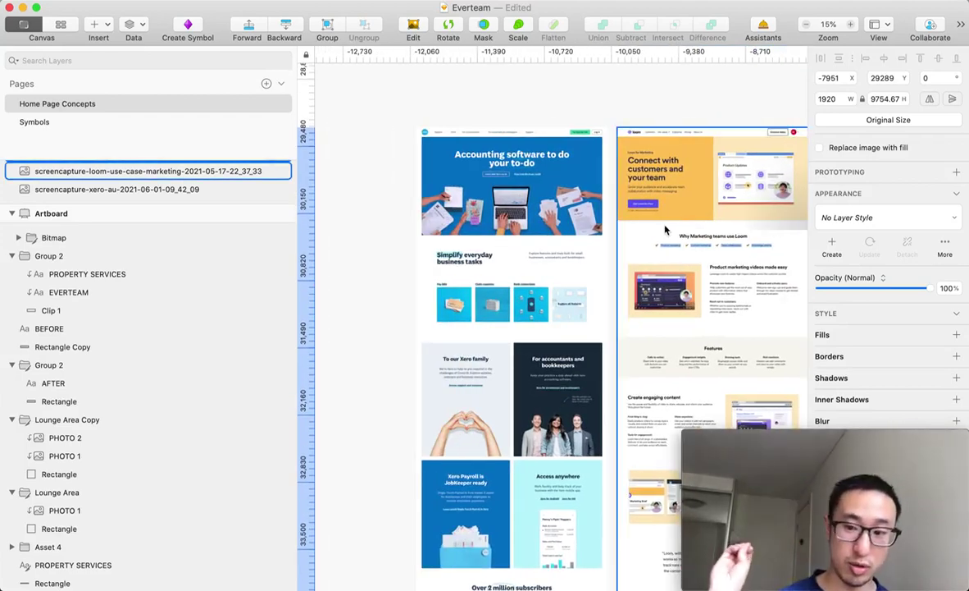
# - Return to the Home Page Copy 2 artboard and examine its hero section, including the circular pest control text and client logos
pyautogui.hscroll(-8, 665, 230)
pyautogui.scroll(-10, 666, 231)
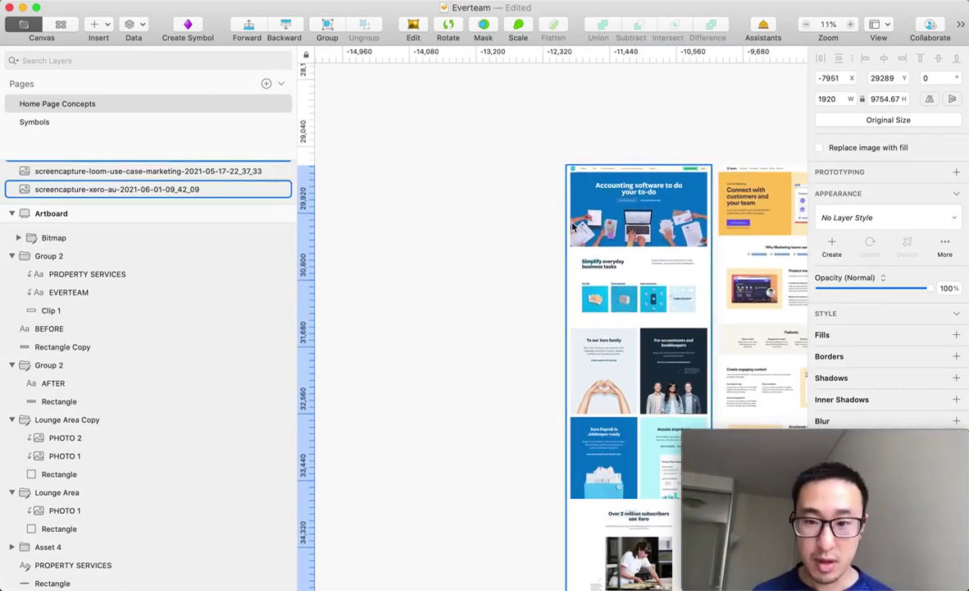
pyautogui.scroll(10, 597, 237)
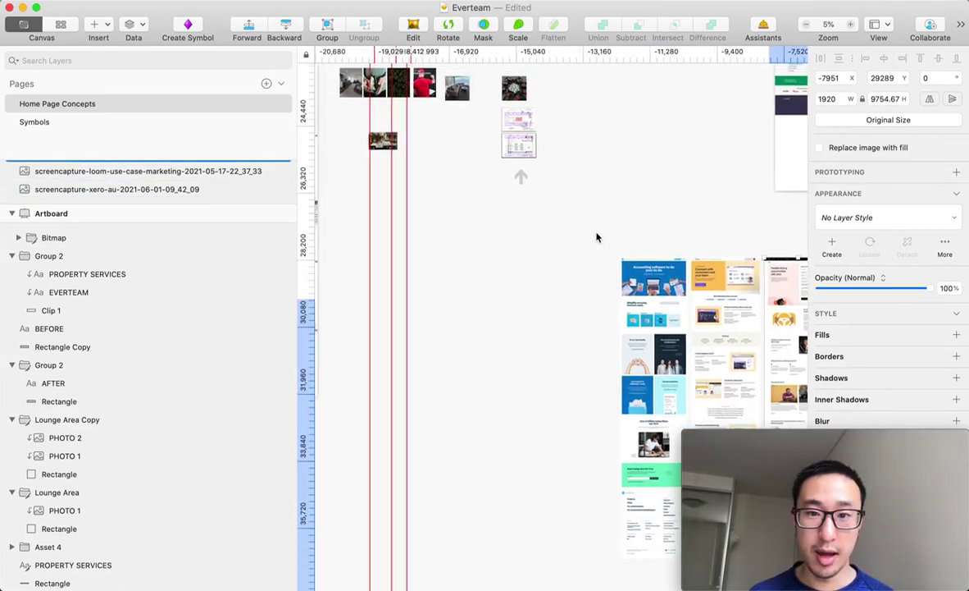
pyautogui.hscroll(-10, 598, 237)
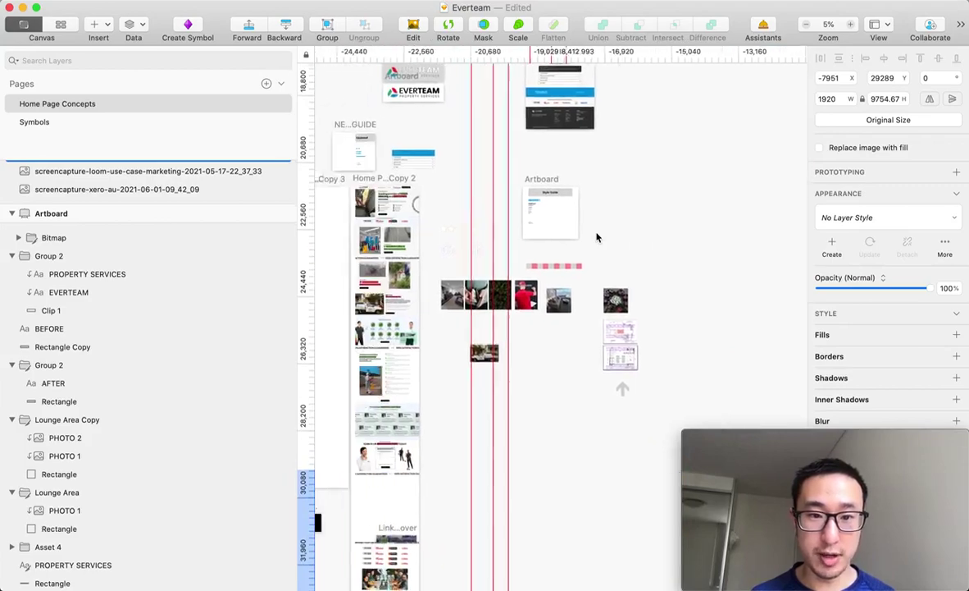
pyautogui.scroll(10, 545, 215)
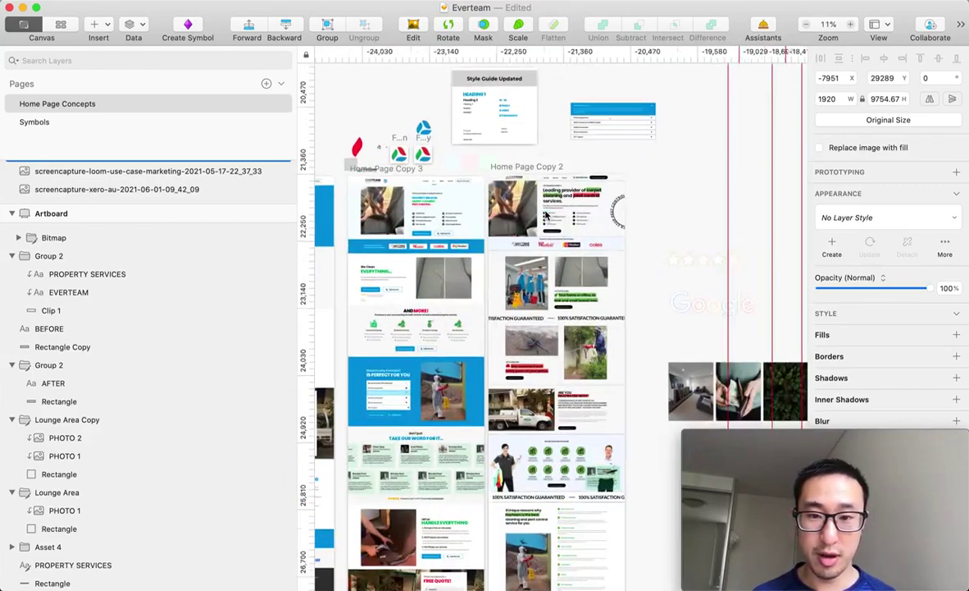
pyautogui.scroll(-8, 595, 223)
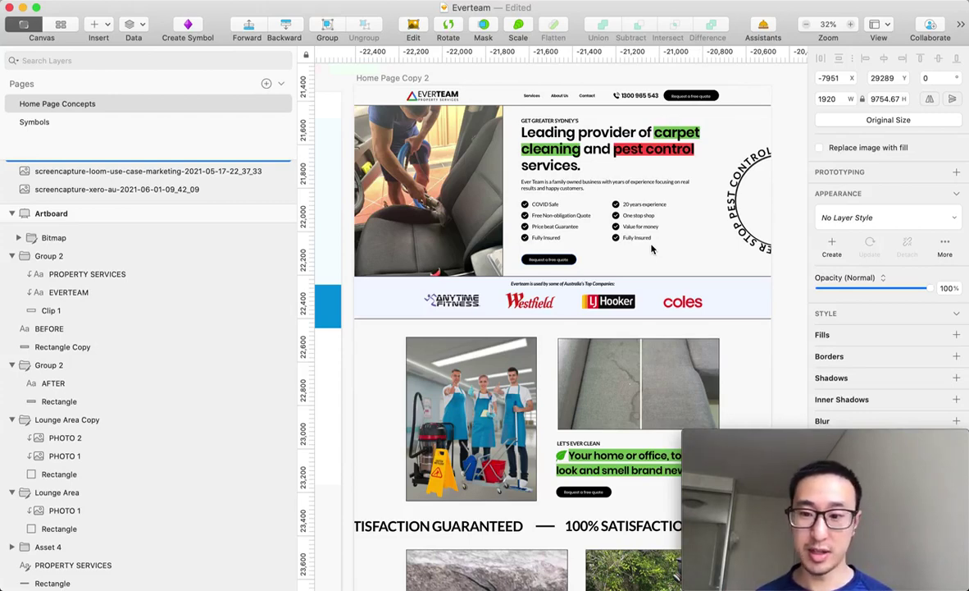
pyautogui.click(744, 236)
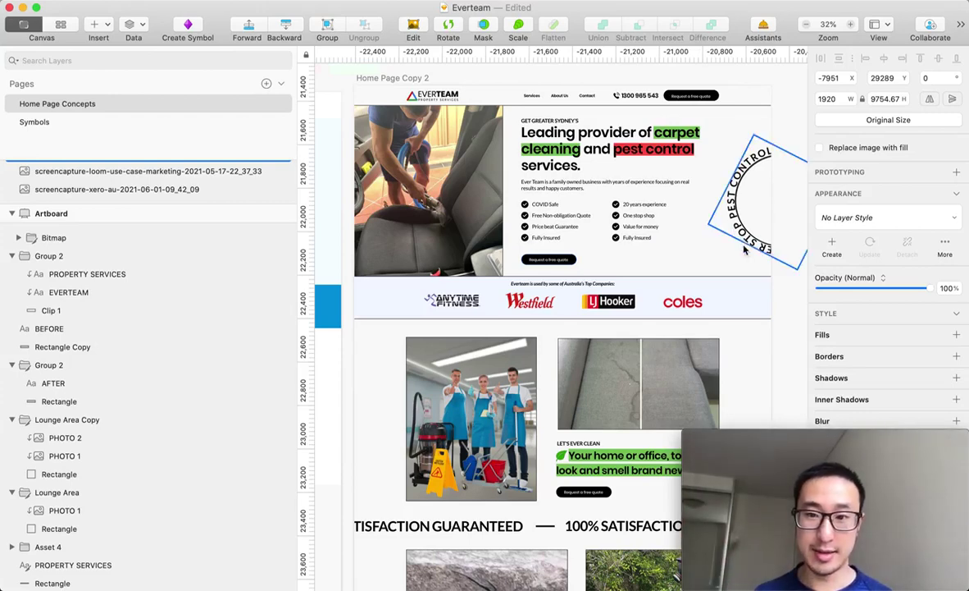
pyautogui.scroll(5, 602, 239)
pyautogui.scroll(-3, 605, 228)
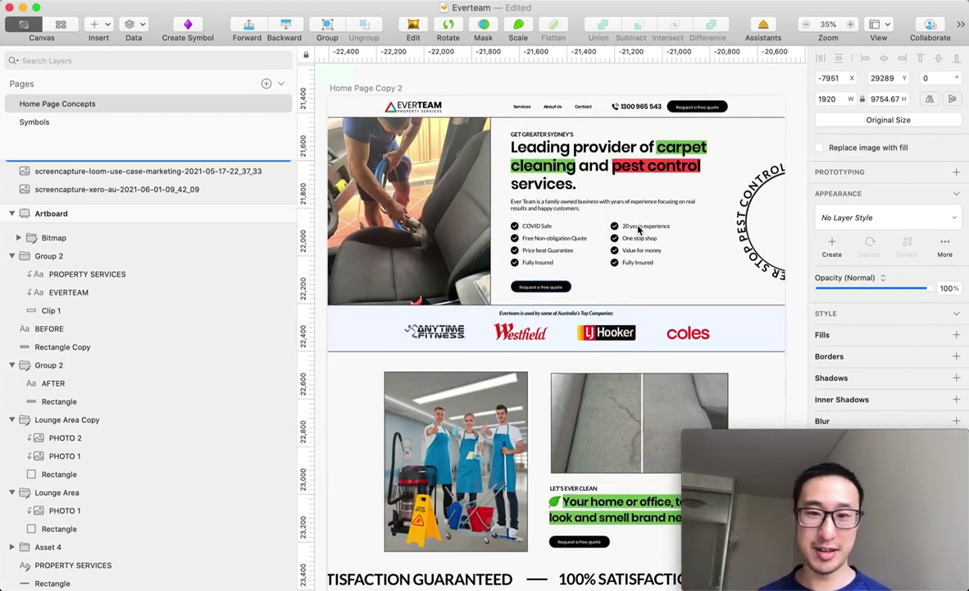
pyautogui.scroll(1, 626, 184)
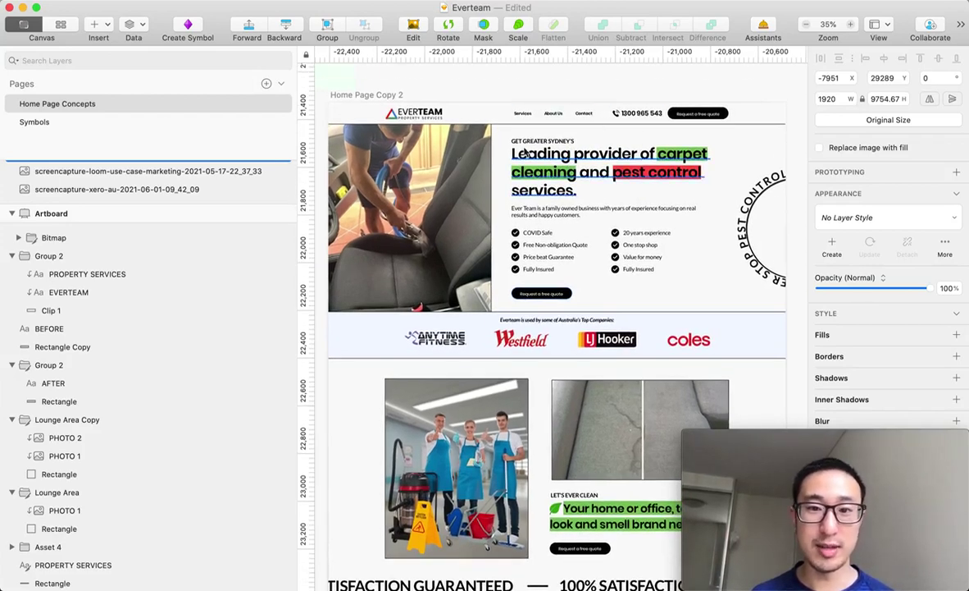
# - Find the ruler command by searching for "ruler" and hide the canvas rulers
pyautogui.click(432, 192)
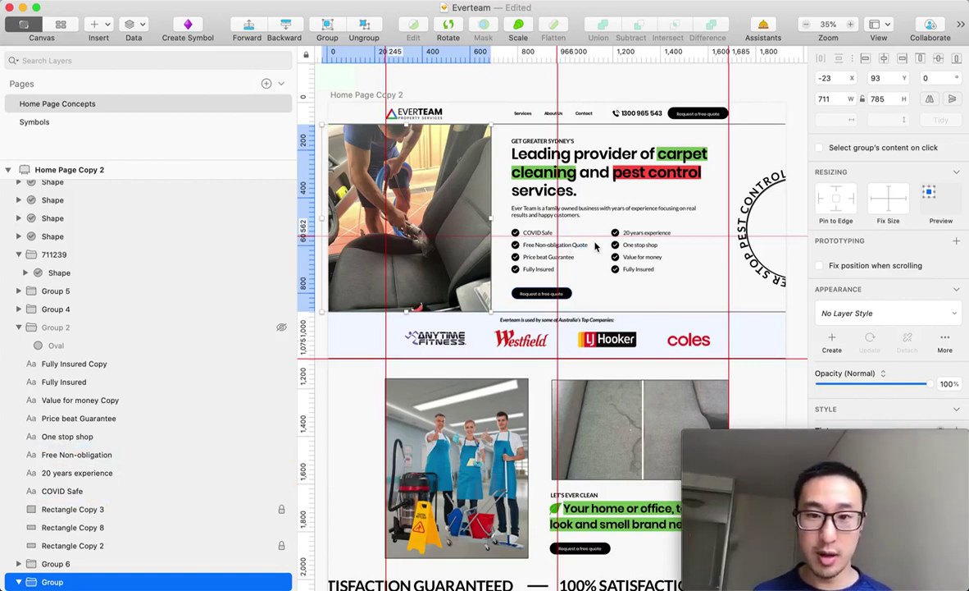
pyautogui.click(486, 3)
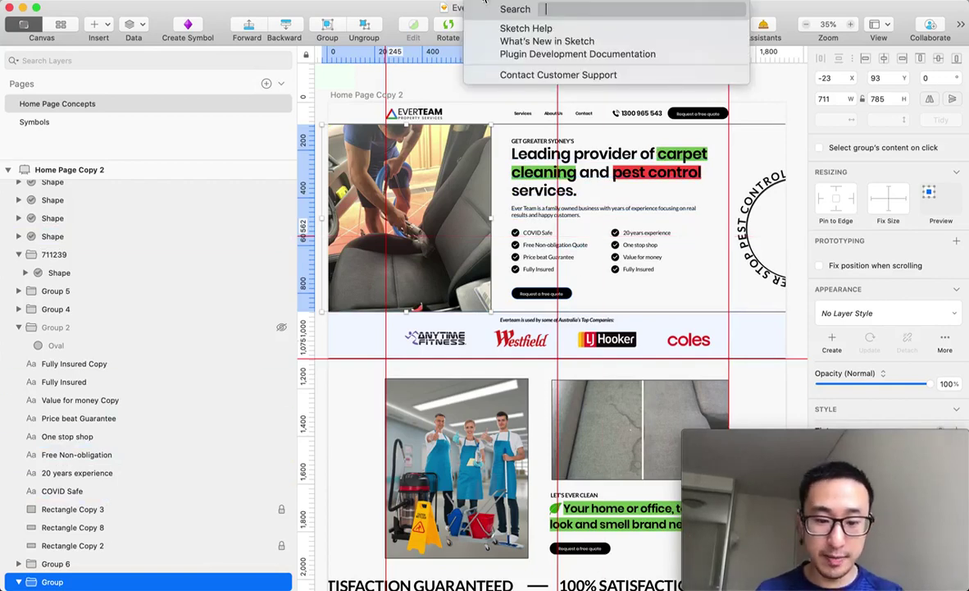
pyautogui.write('ruler')
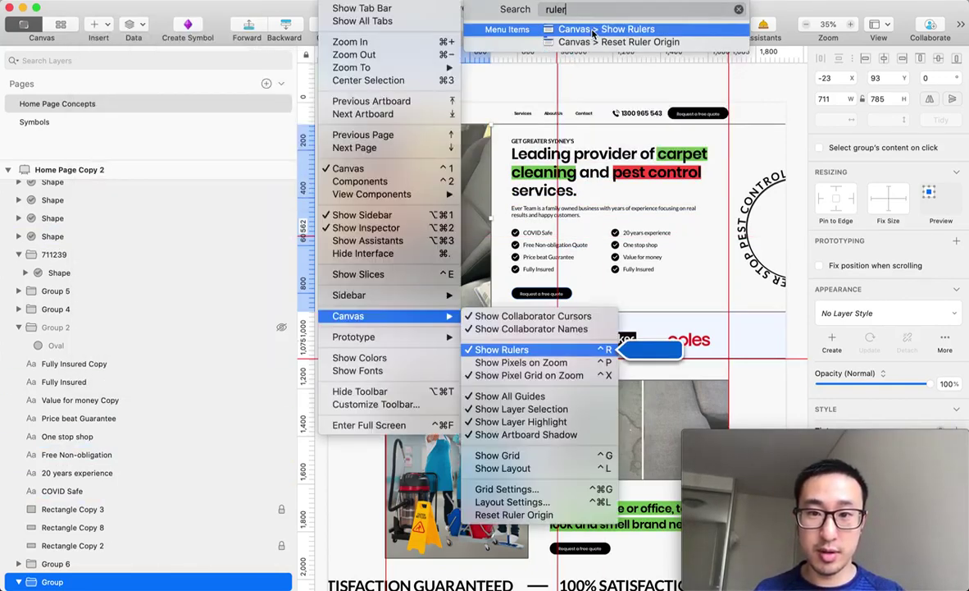
pyautogui.click(594, 30)
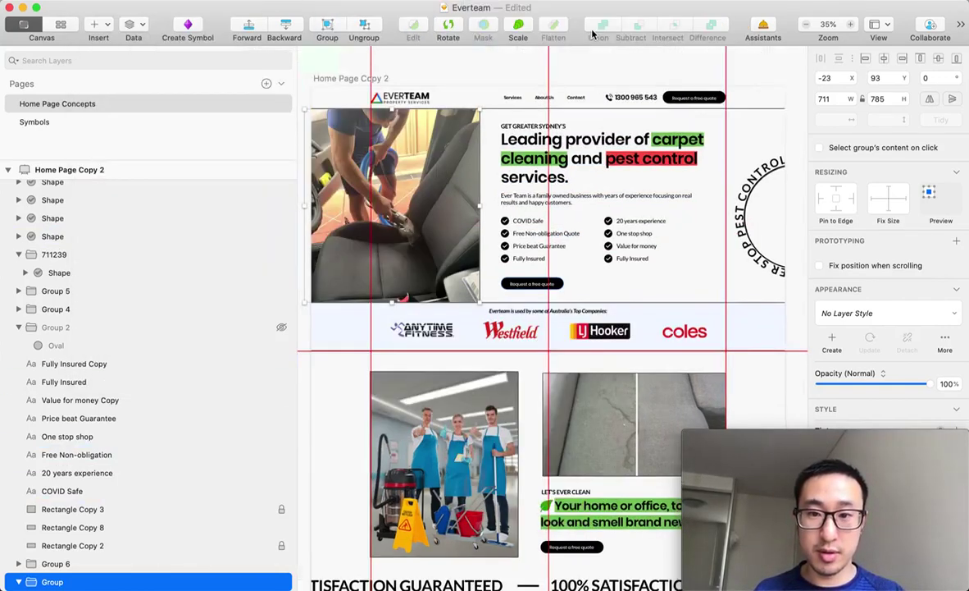
# - Select the hero's main headline and the GET GREATER SYDNEY'S line above it to inspect their text settings
pyautogui.click(566, 164)
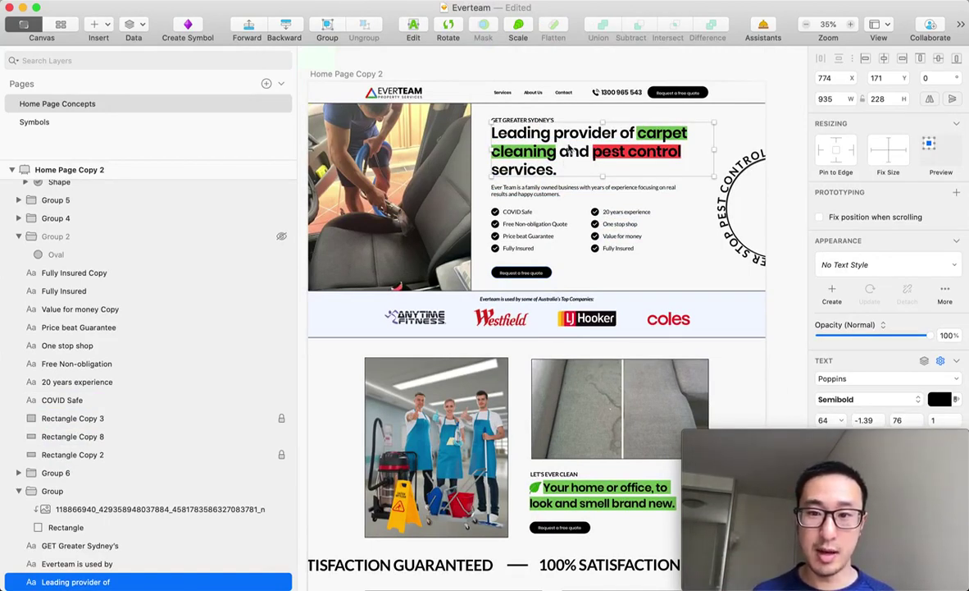
pyautogui.click(526, 123)
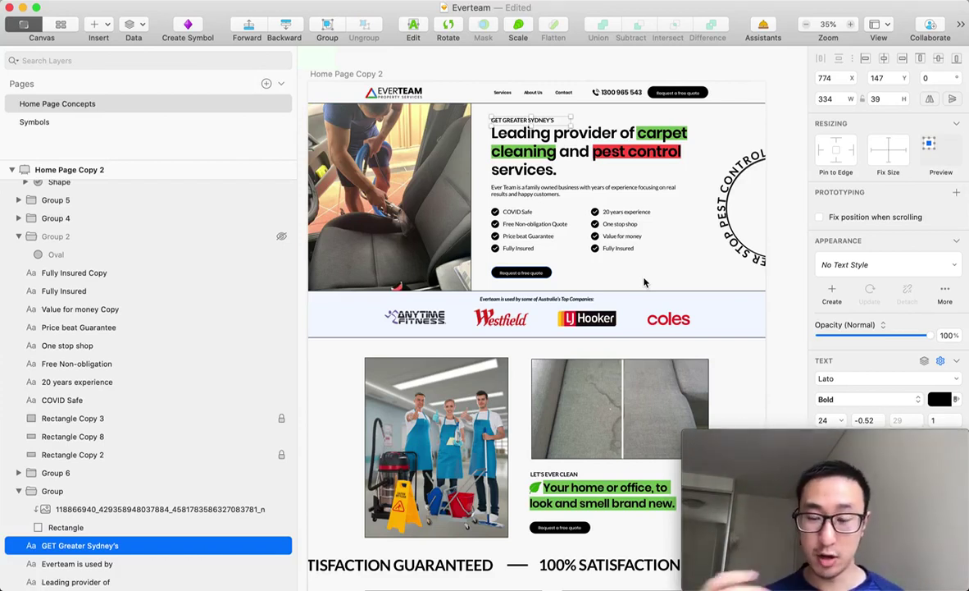
# - Rotate the circular Ever Stop Pest Control text group in the Home Page Copy 2 hero to 135° and deselect it
pyautogui.click(734, 184)
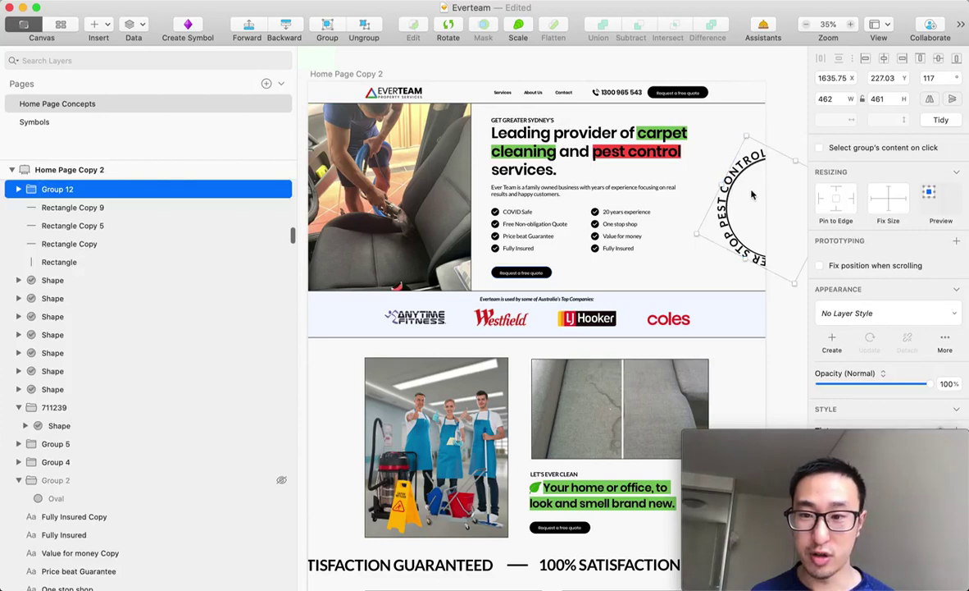
pyautogui.hscroll(3, 718, 188)
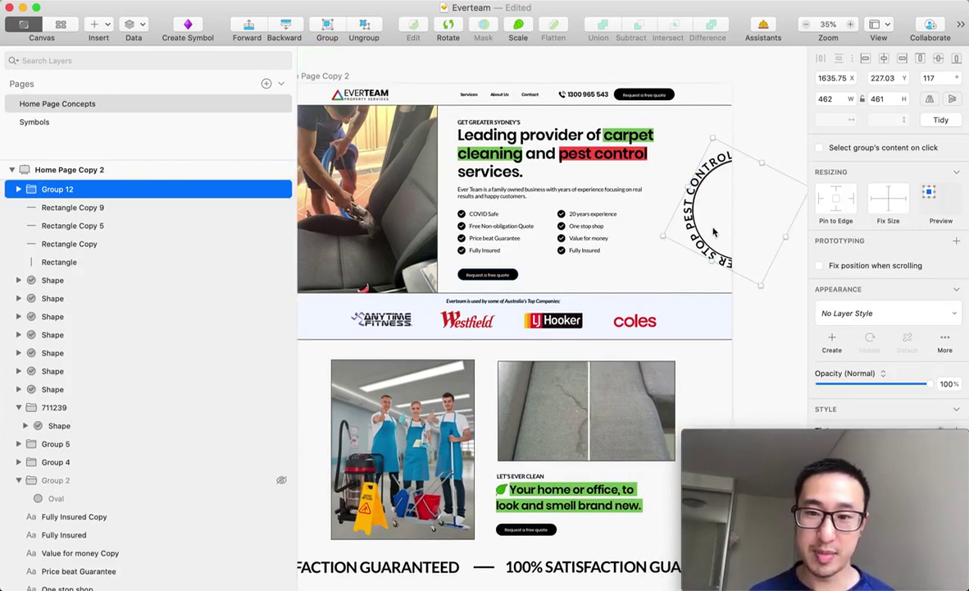
pyautogui.click(448, 26)
pyautogui.moveTo(693, 121); pyautogui.dragTo(762, 168)
pyautogui.hscroll(-2, 711, 162)
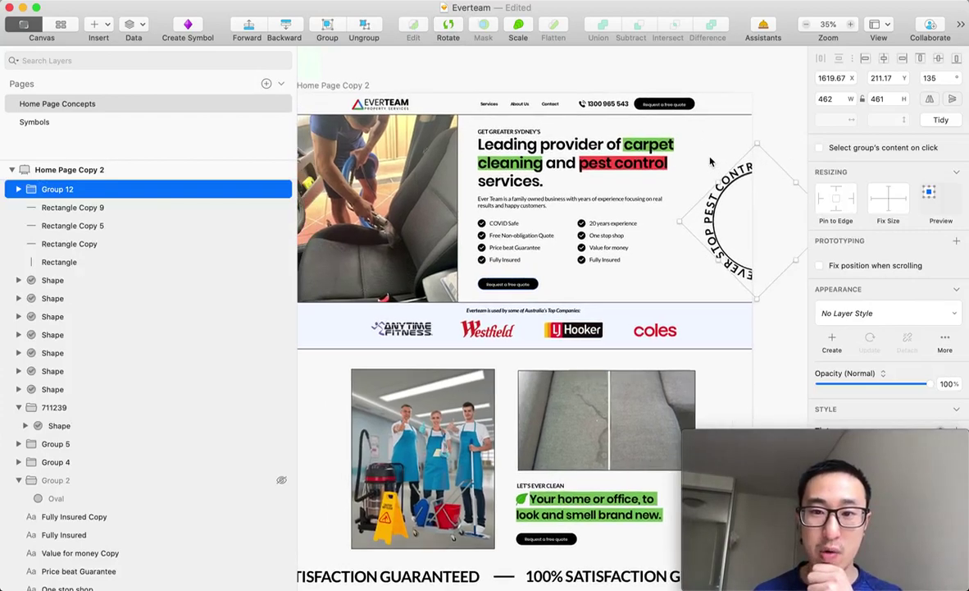
pyautogui.click(711, 161)
pyautogui.scroll(1, 711, 161)
pyautogui.hscroll(-1, 711, 161)
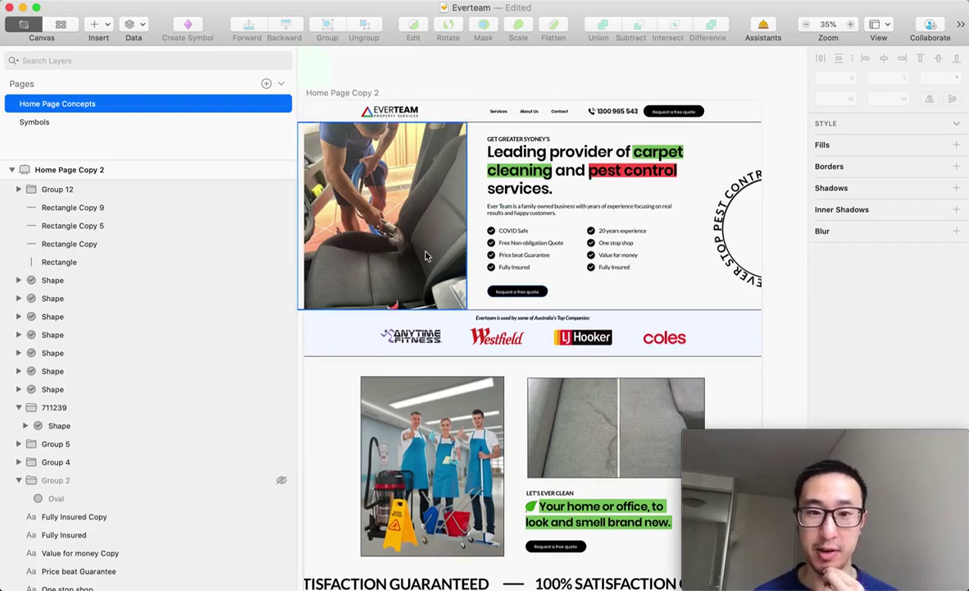
# - Select the circular Ever Stop Pest Control text group in the hero and examine how it sits against the artboard's edge
pyautogui.click(699, 267)
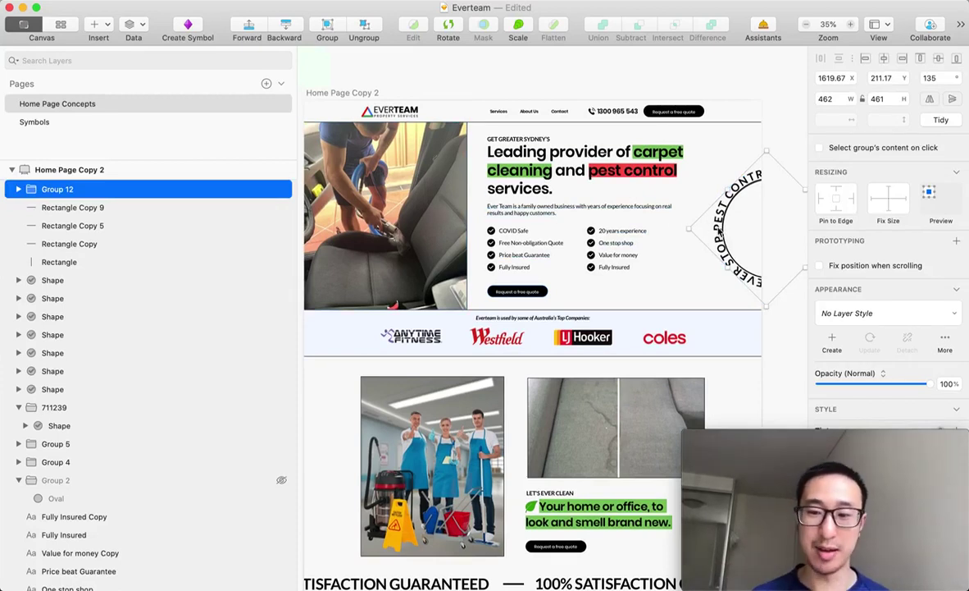
pyautogui.scroll(-1, 741, 191)
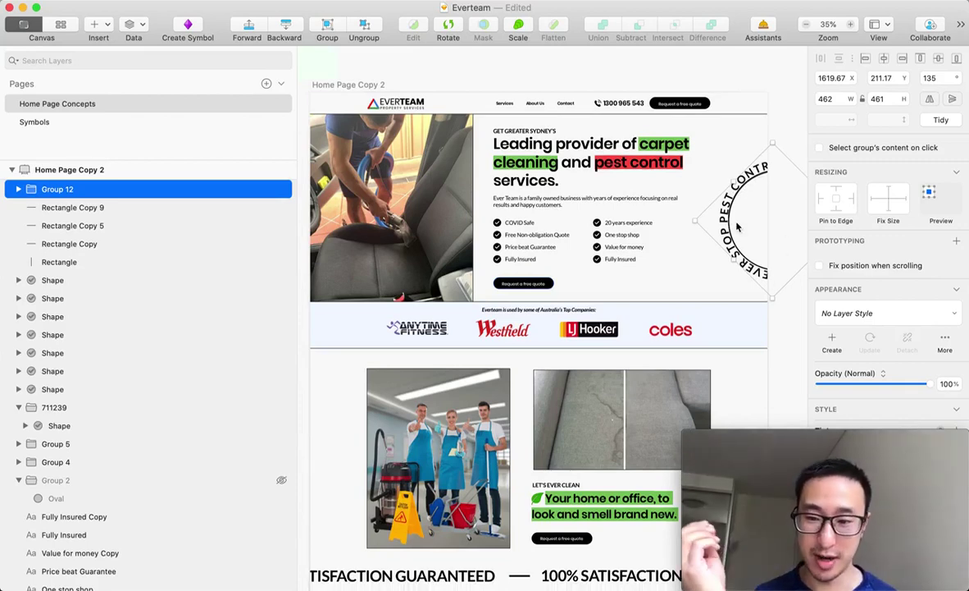
pyautogui.scroll(-5, 641, 347)
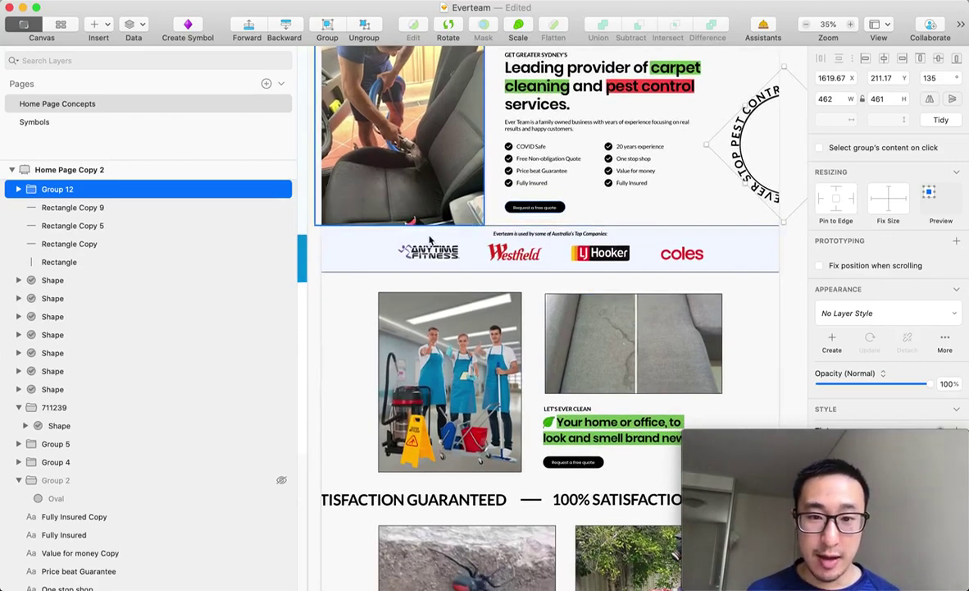
# - Inspect the client logos below the hero by selecting Anytime Fitness, Westfield, LJ Hooker and Coles one after another
pyautogui.click(458, 256)
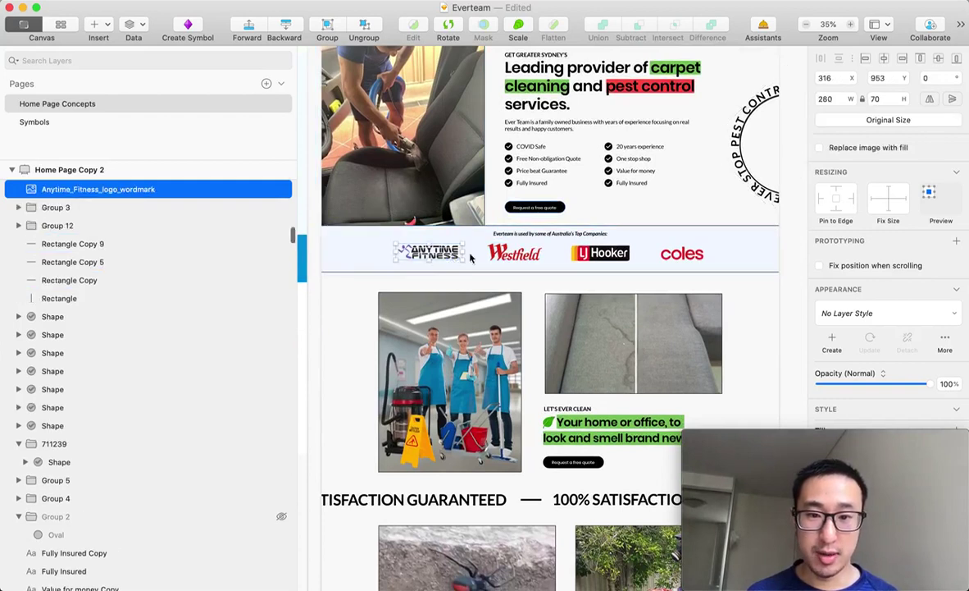
pyautogui.click(520, 255)
pyautogui.scroll(2, 520, 257)
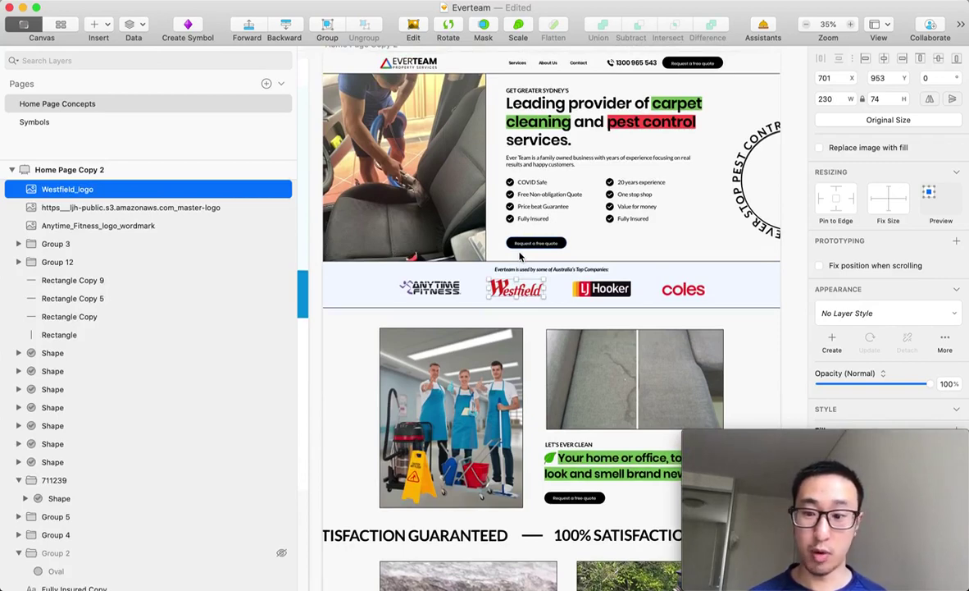
pyautogui.scroll(-2, 519, 257)
pyautogui.scroll(-1, 451, 254)
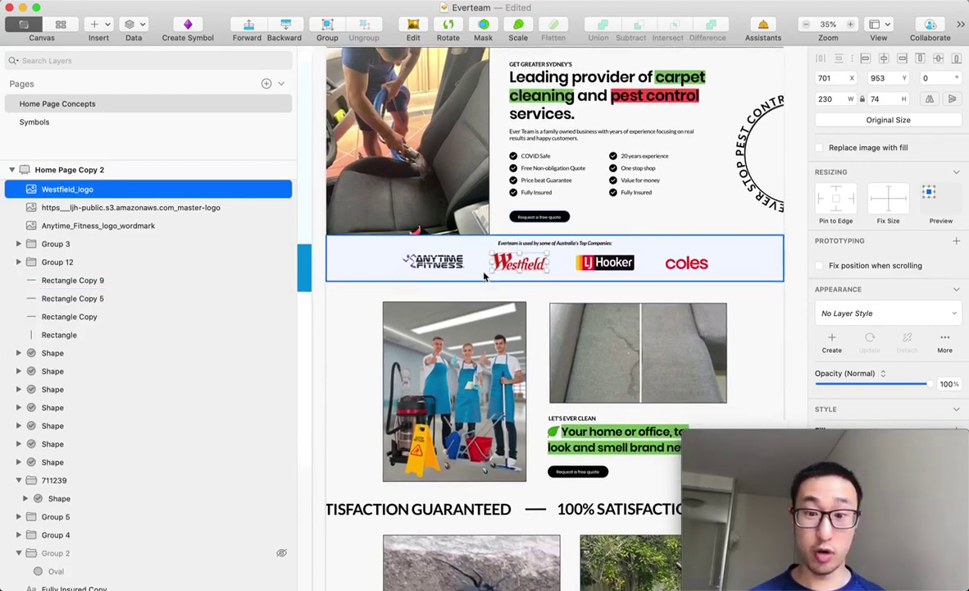
pyautogui.click(446, 254)
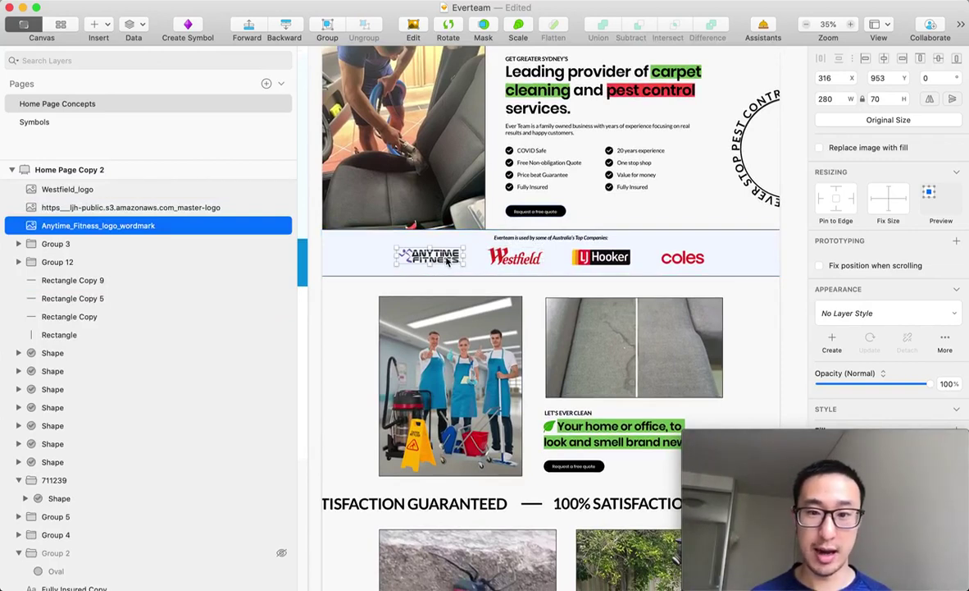
pyautogui.click(512, 256)
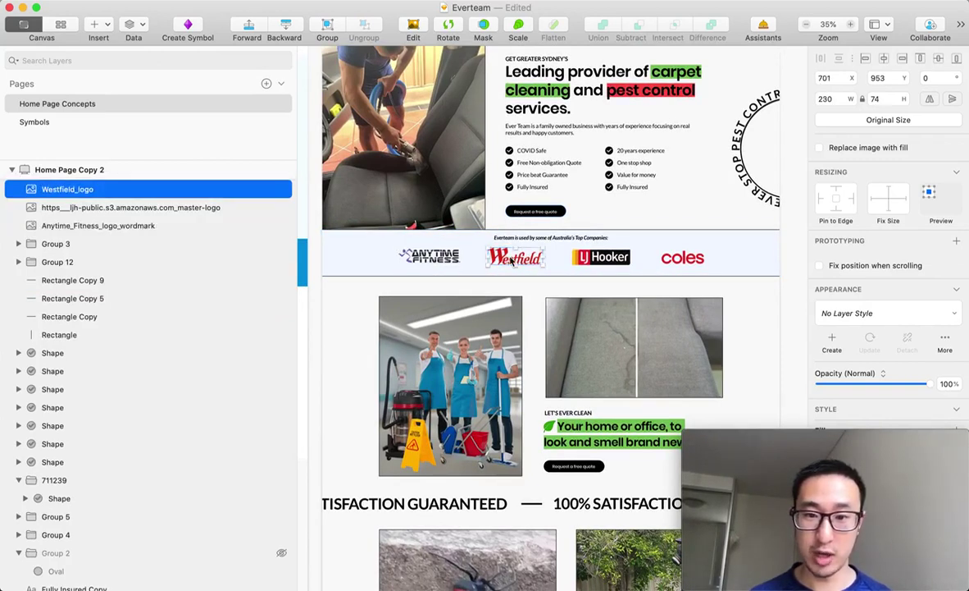
pyautogui.click(604, 260)
pyautogui.click(682, 259)
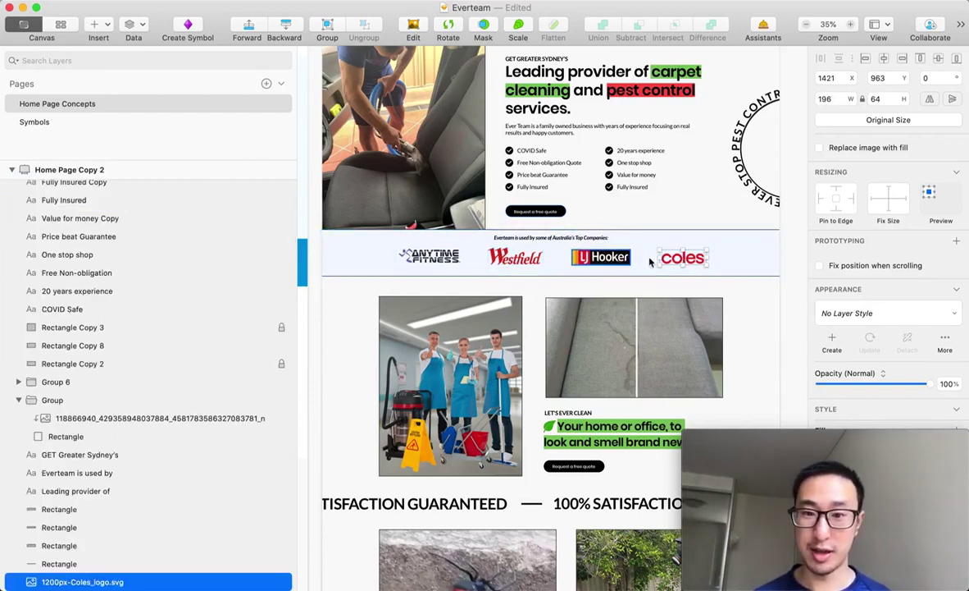
pyautogui.scroll(1, 449, 130)
pyautogui.scroll(1, 448, 131)
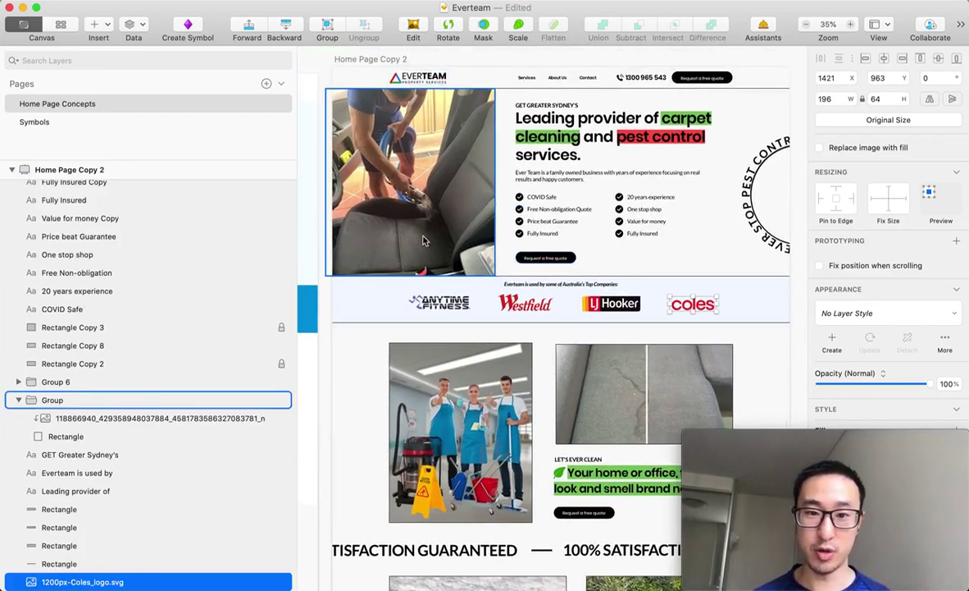
# - Examine the Let's Ever Clean and Let's Ever Stop sections and the 100% Satisfaction Guaranteed banner between them
pyautogui.scroll(-1, 603, 310)
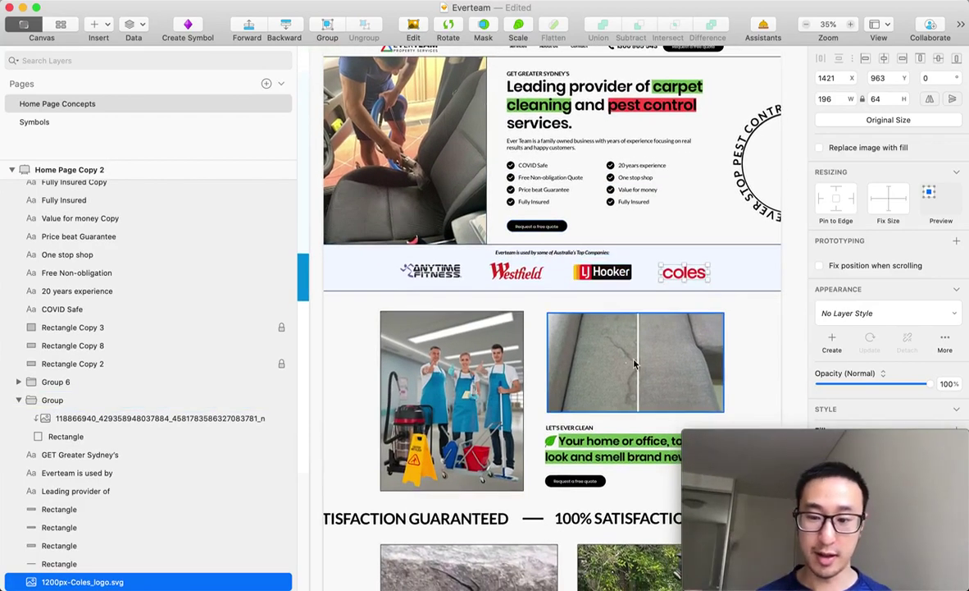
pyautogui.scroll(-8, 634, 364)
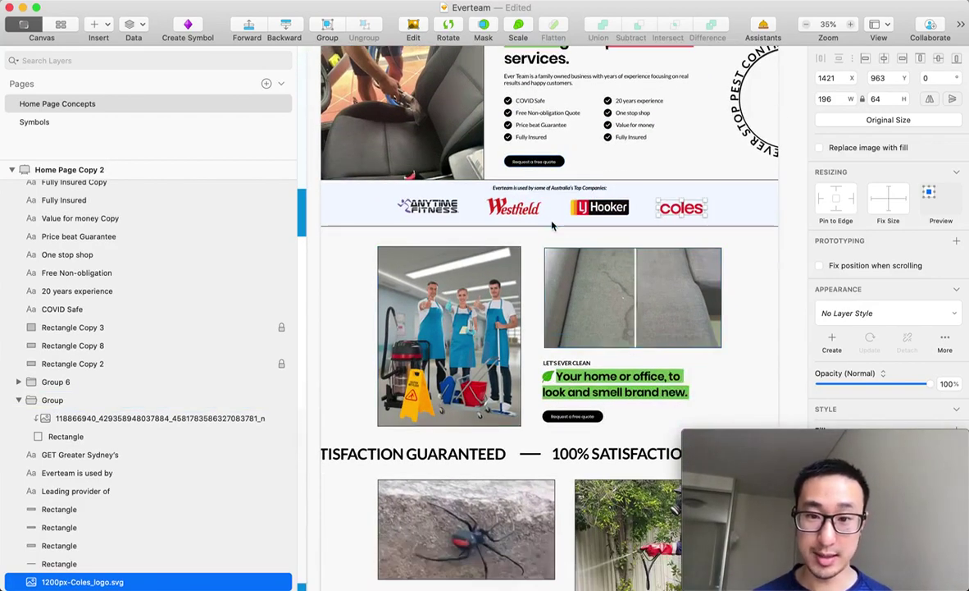
pyautogui.scroll(-1, 634, 350)
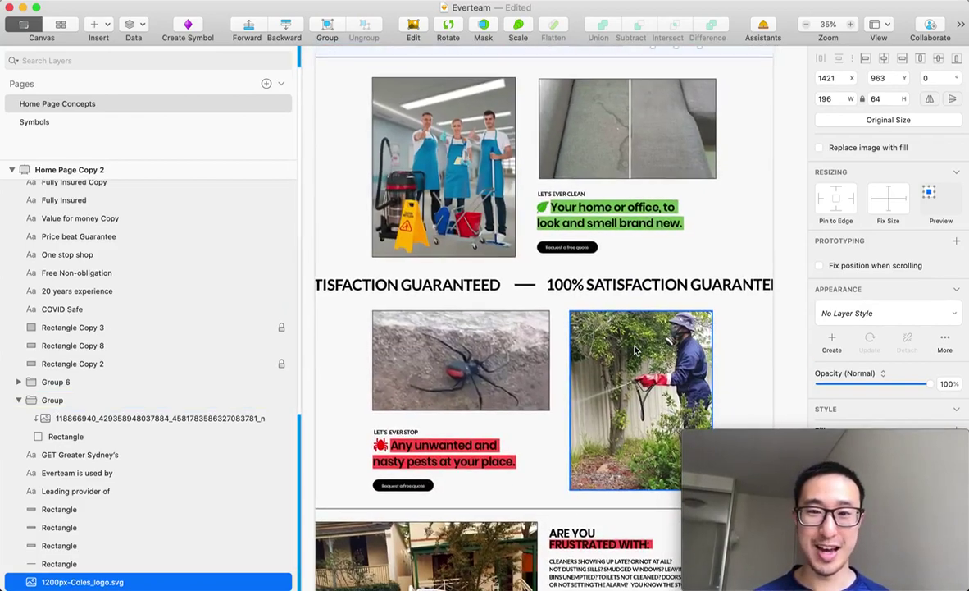
pyautogui.scroll(-1, 603, 234)
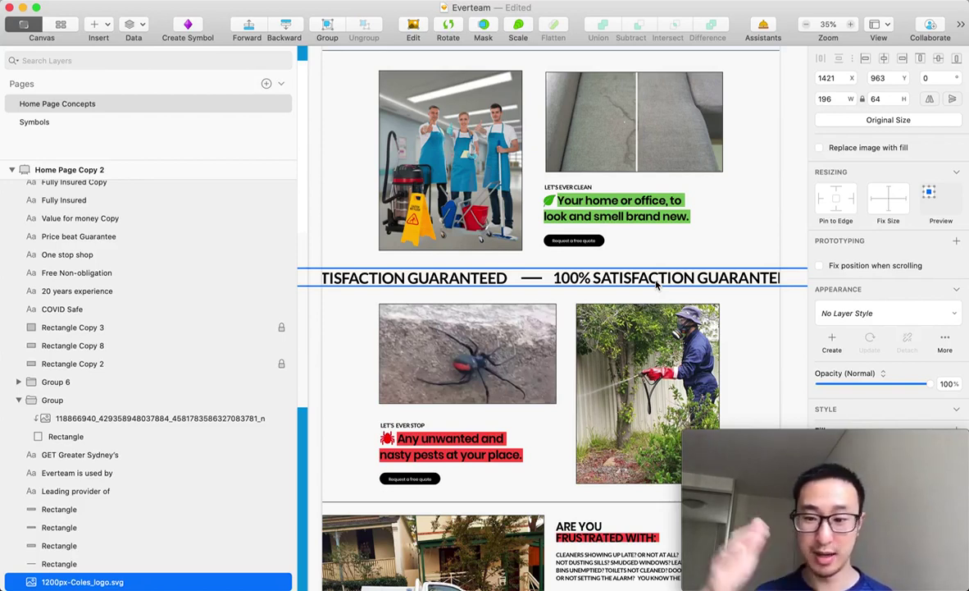
pyautogui.scroll(3, 648, 285)
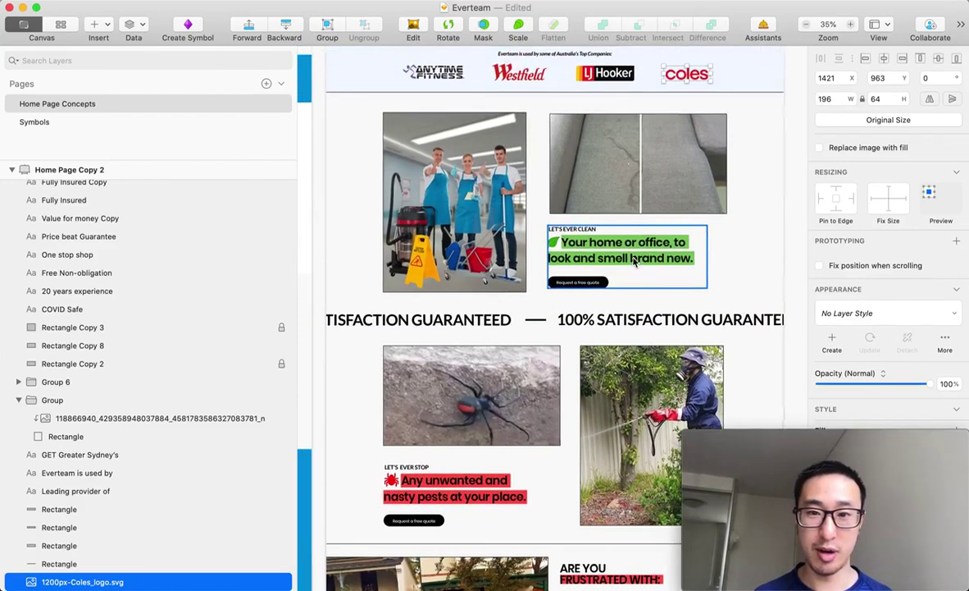
pyautogui.scroll(-2, 639, 286)
pyautogui.scroll(-2, 639, 286)
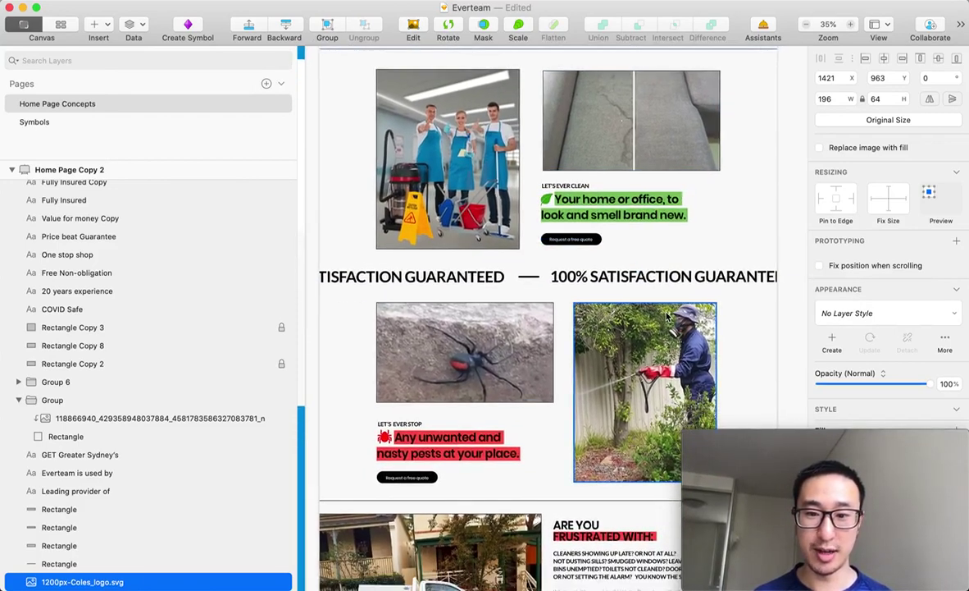
pyautogui.scroll(3, 669, 270)
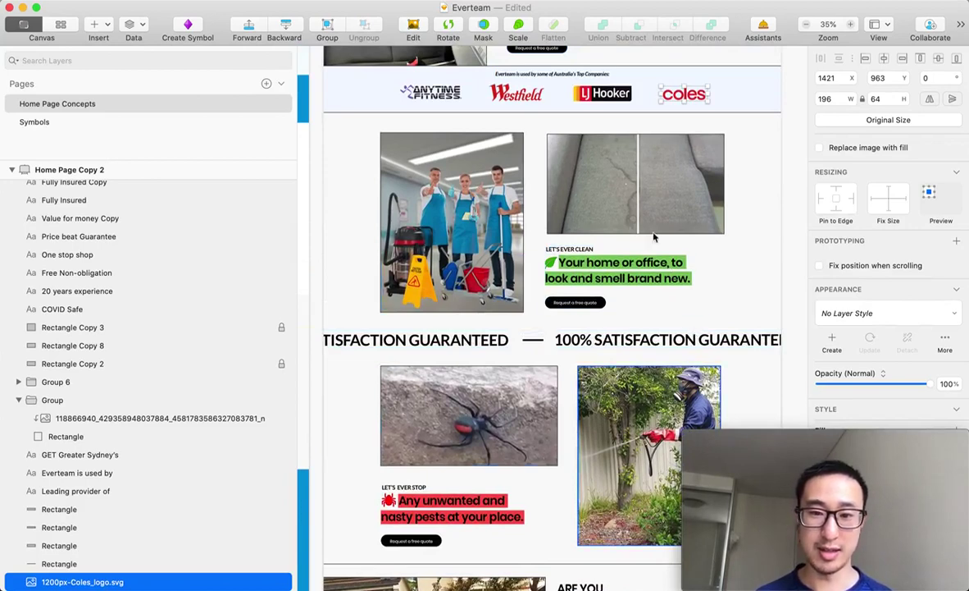
pyautogui.scroll(-1, 434, 320)
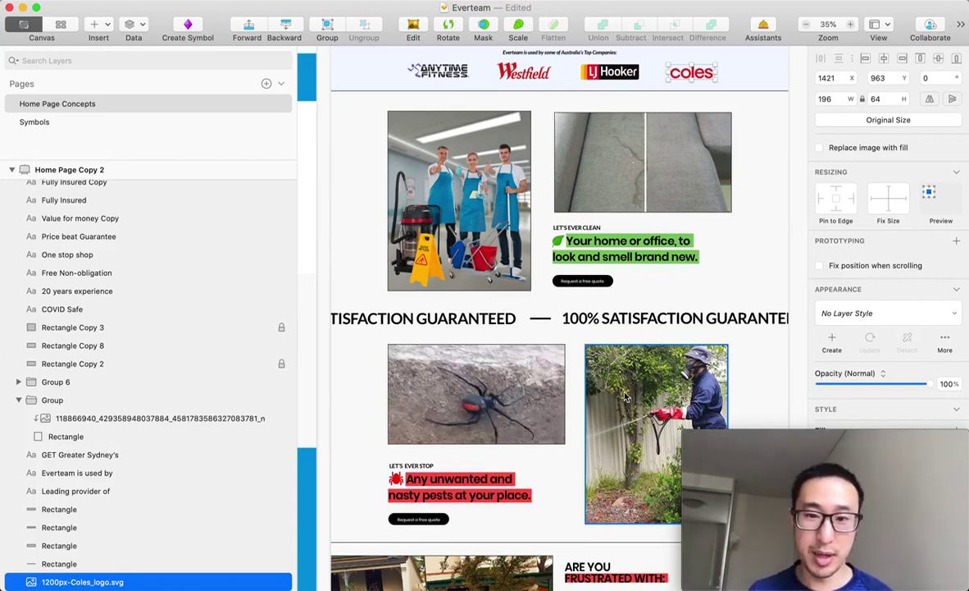
# - Revisit the hero and client logo strip and compare them with the Let's Ever Clean section below
pyautogui.scroll(10, 625, 397)
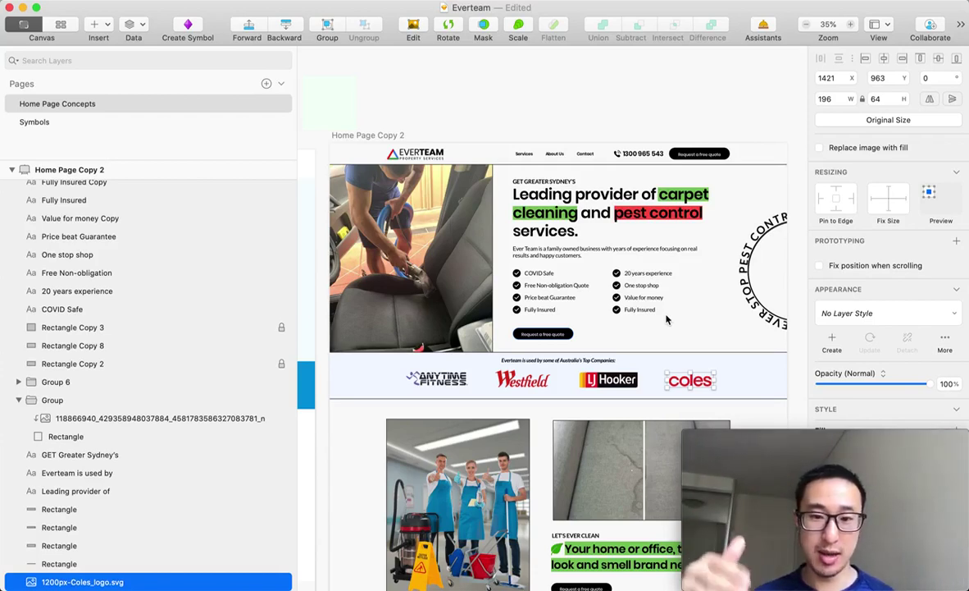
pyautogui.scroll(-5, 667, 319)
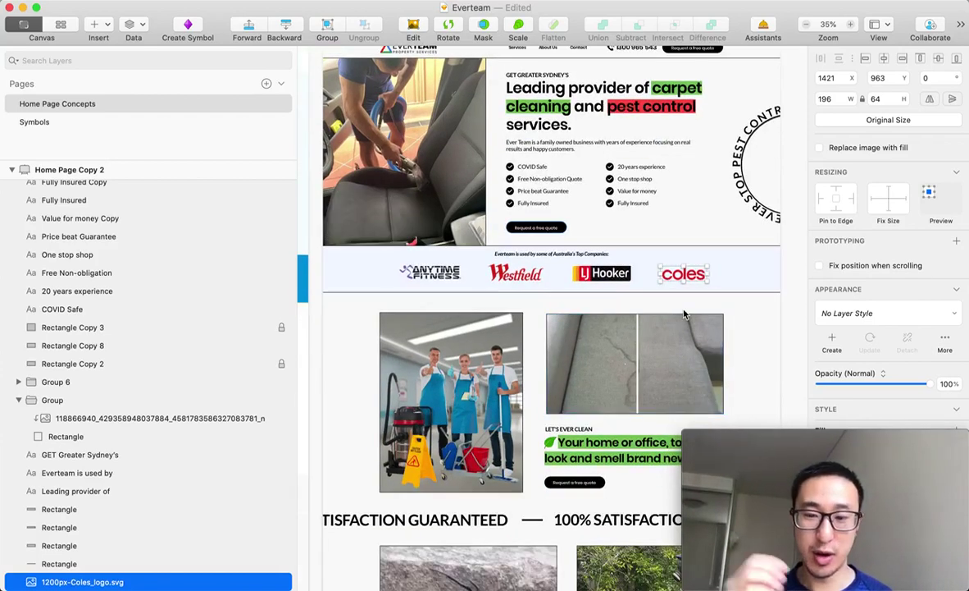
pyautogui.scroll(-2, 685, 314)
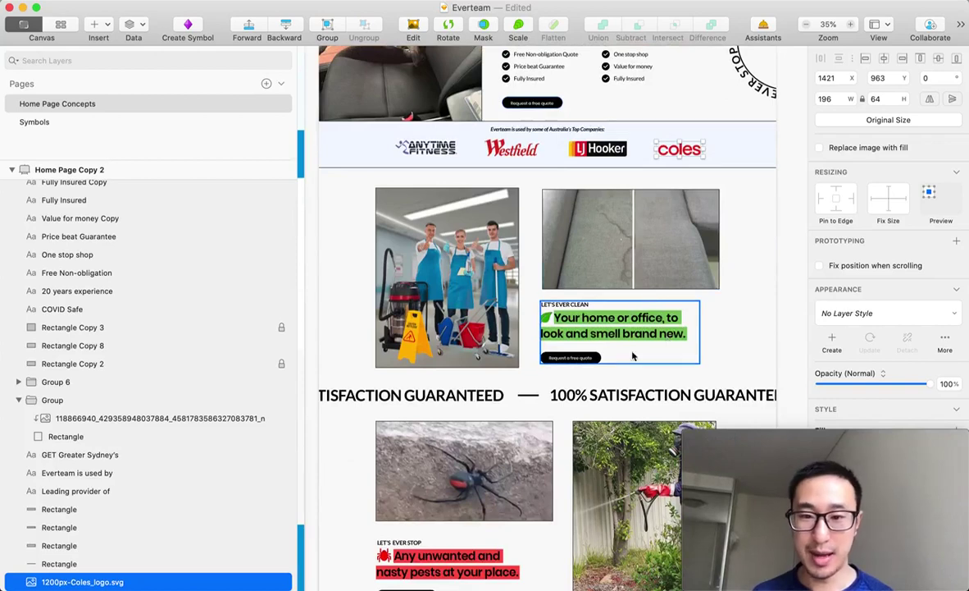
pyautogui.scroll(4, 615, 359)
pyautogui.scroll(-4, 529, 238)
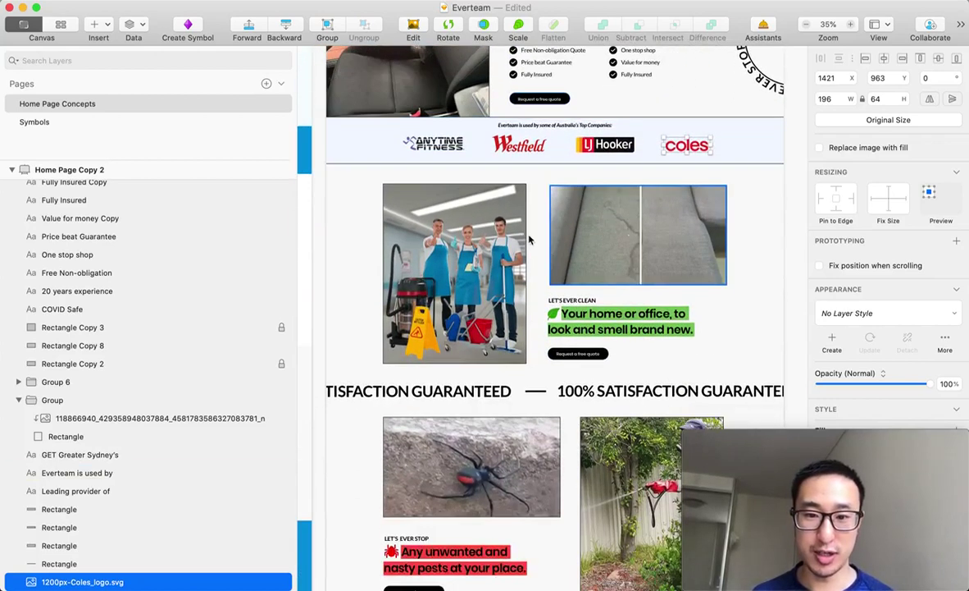
# - Review the two service sections and select the cleaning team picture and the before-and-after sofa image
pyautogui.scroll(-3, 574, 315)
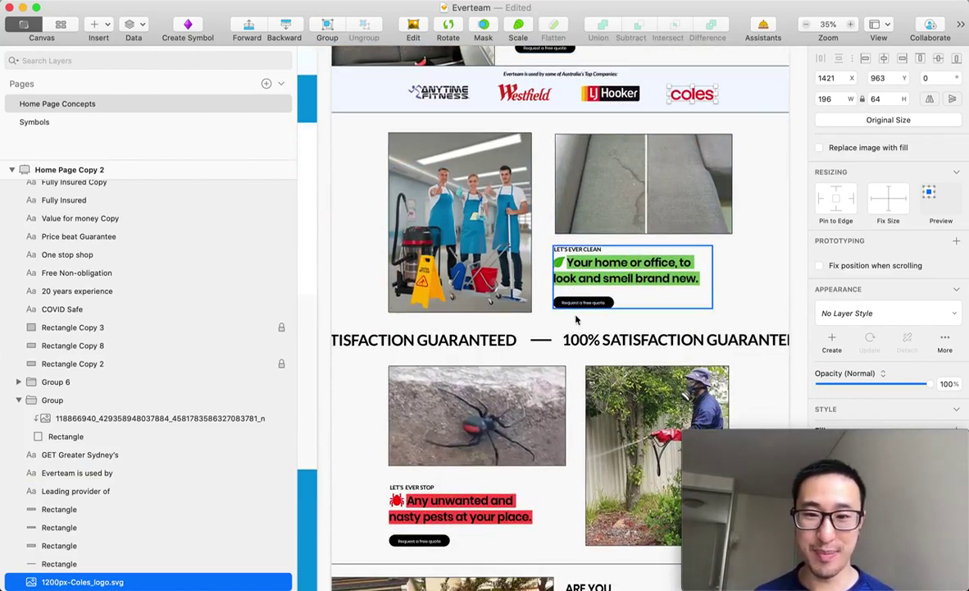
pyautogui.scroll(-1, 592, 308)
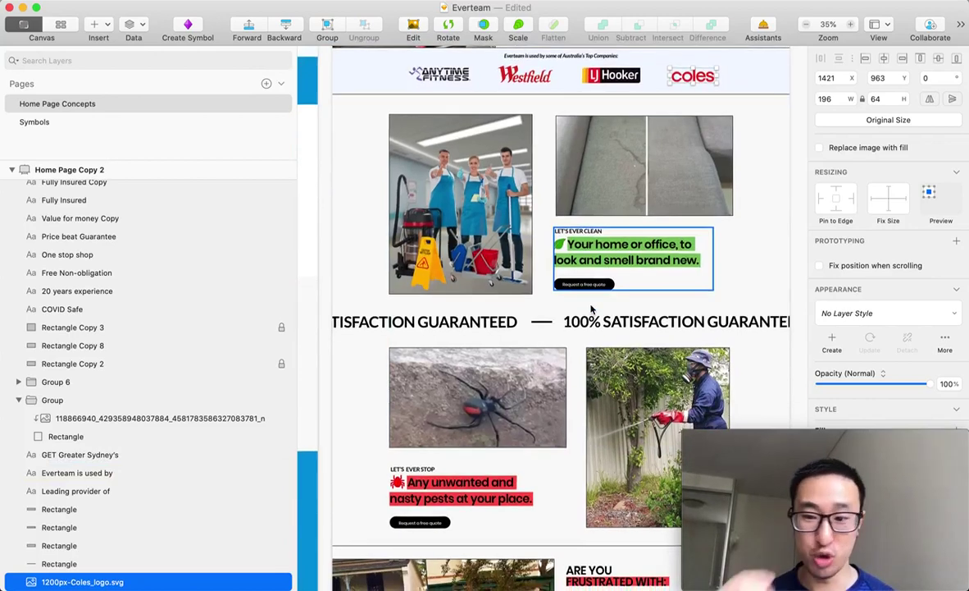
pyautogui.scroll(-5, 592, 308)
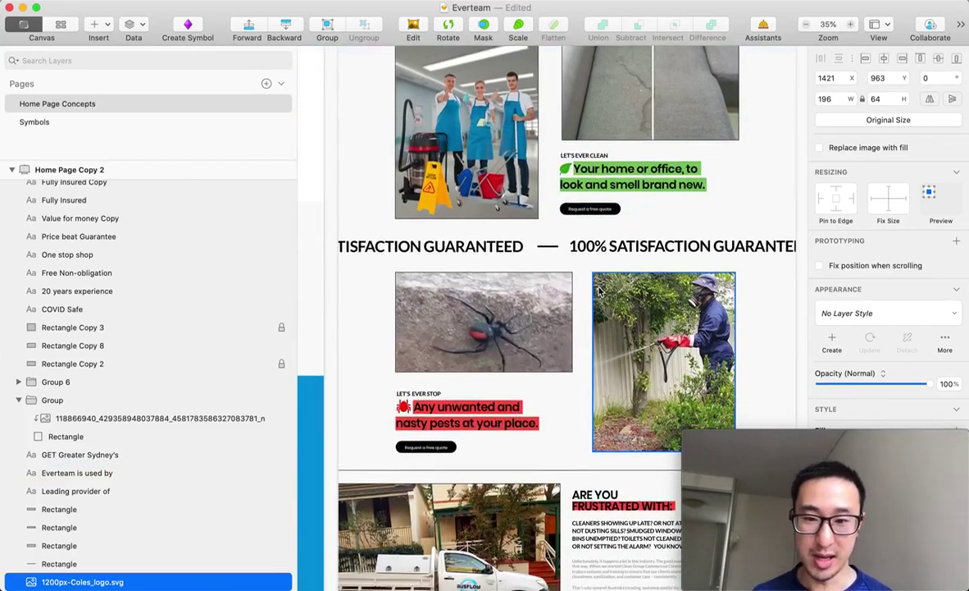
pyautogui.scroll(4, 501, 255)
pyautogui.scroll(-1, 534, 221)
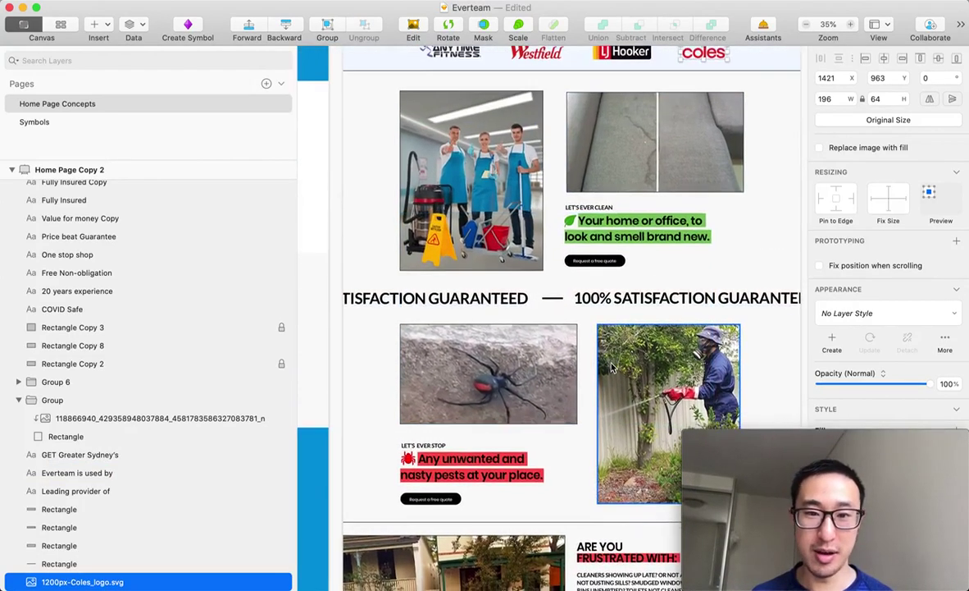
pyautogui.click(512, 158)
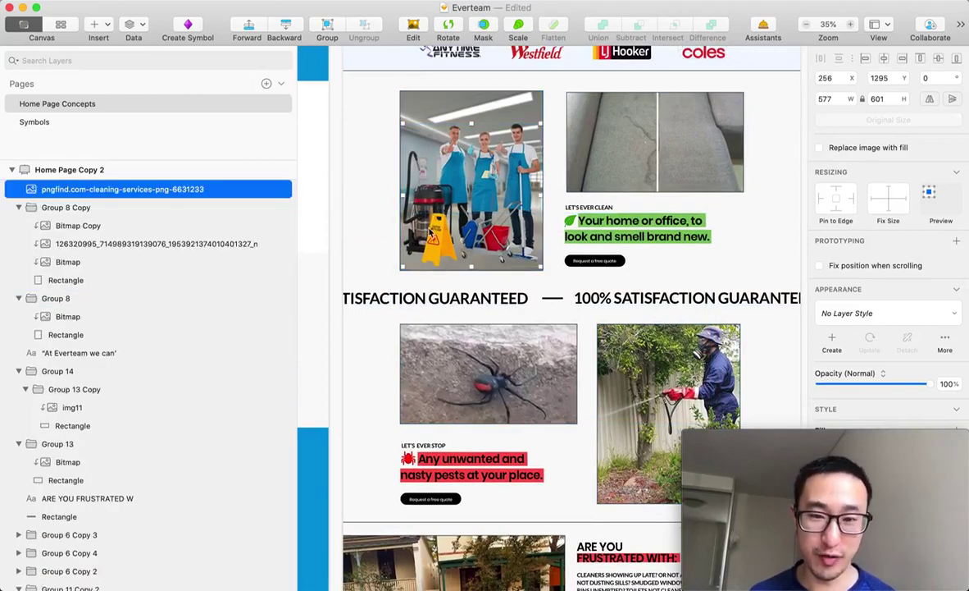
pyautogui.click(600, 151)
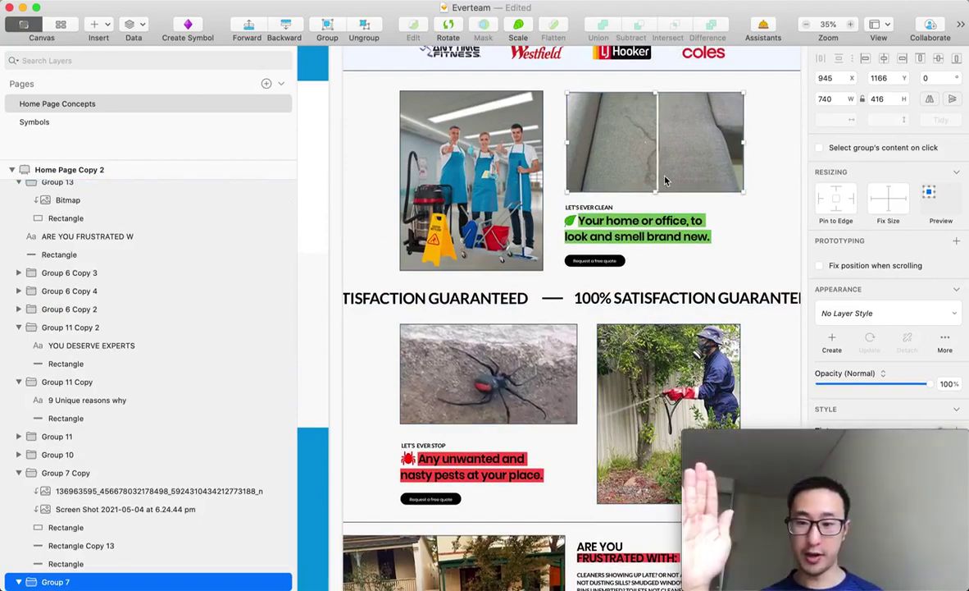
# - Switch to the live Everteam website in Chrome and examine the before-and-after slider in the We clean EVERYTHING section
pyautogui.press('super+Tab')
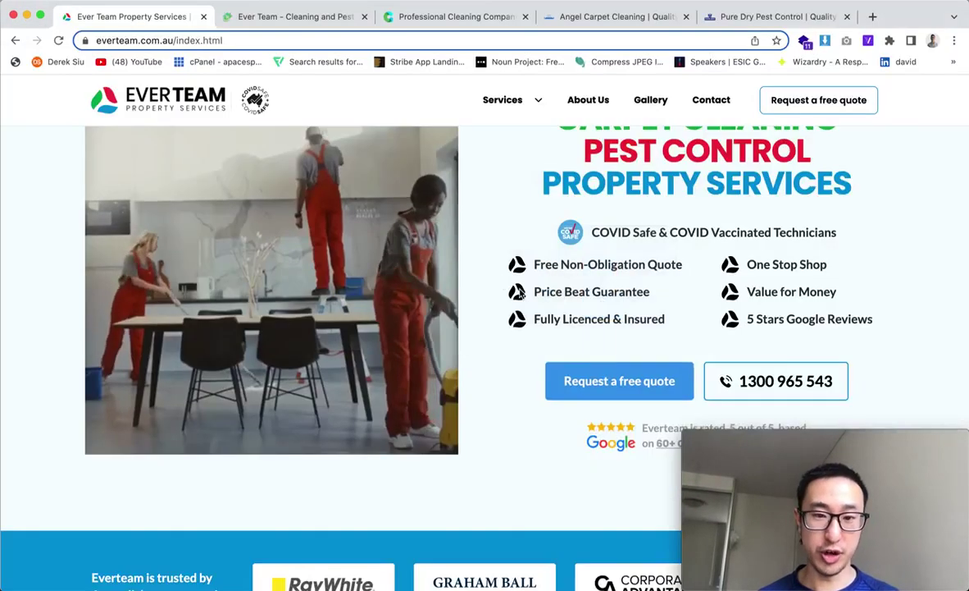
pyautogui.scroll(-2, 519, 293)
pyautogui.scroll(-5, 519, 293)
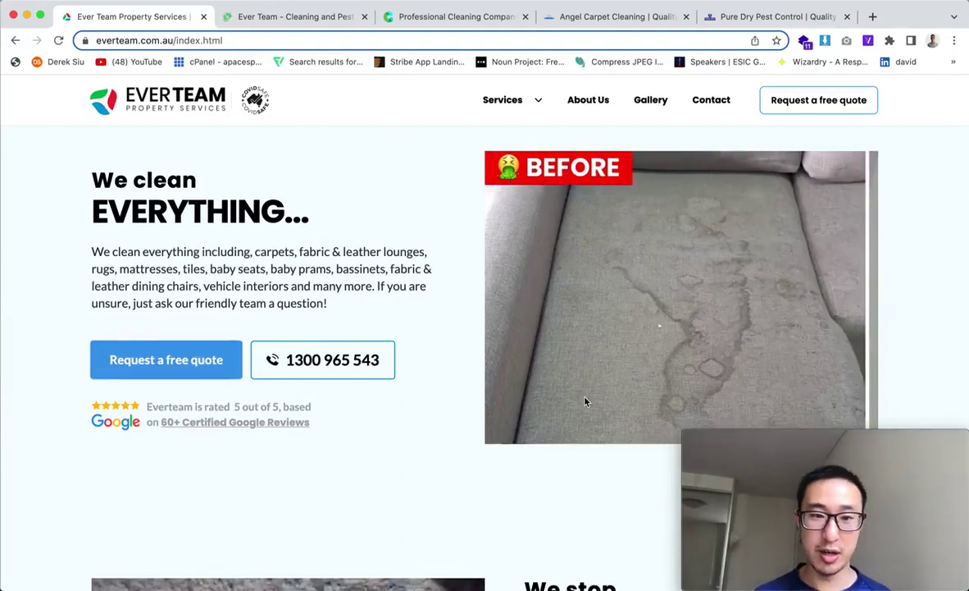
pyautogui.scroll(1, 607, 272)
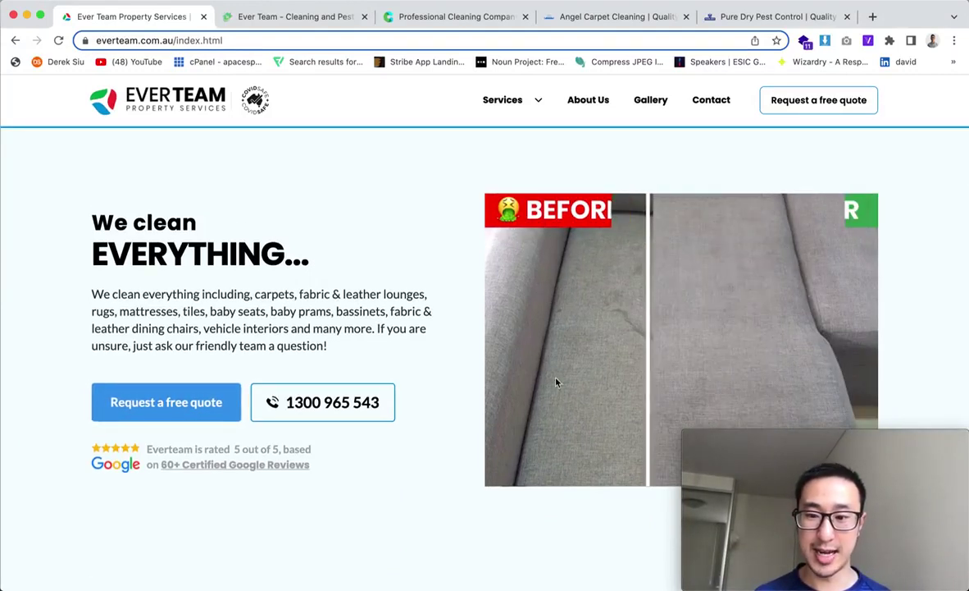
pyautogui.scroll(2, 602, 397)
pyautogui.scroll(-2, 603, 397)
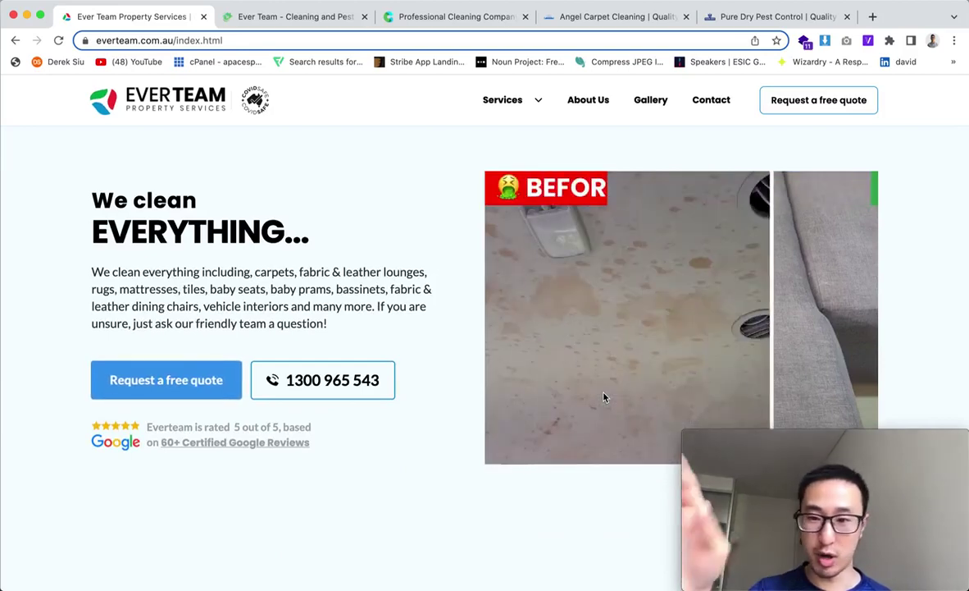
pyautogui.scroll(-1, 603, 396)
pyautogui.scroll(-3, 602, 397)
pyautogui.scroll(4, 602, 397)
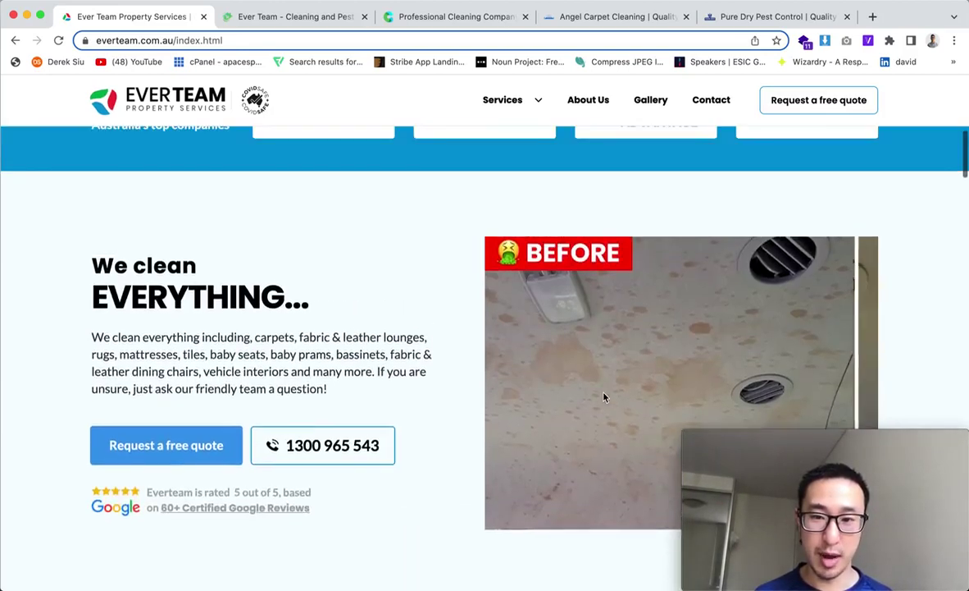
pyautogui.scroll(-1, 603, 397)
pyautogui.scroll(-2, 607, 270)
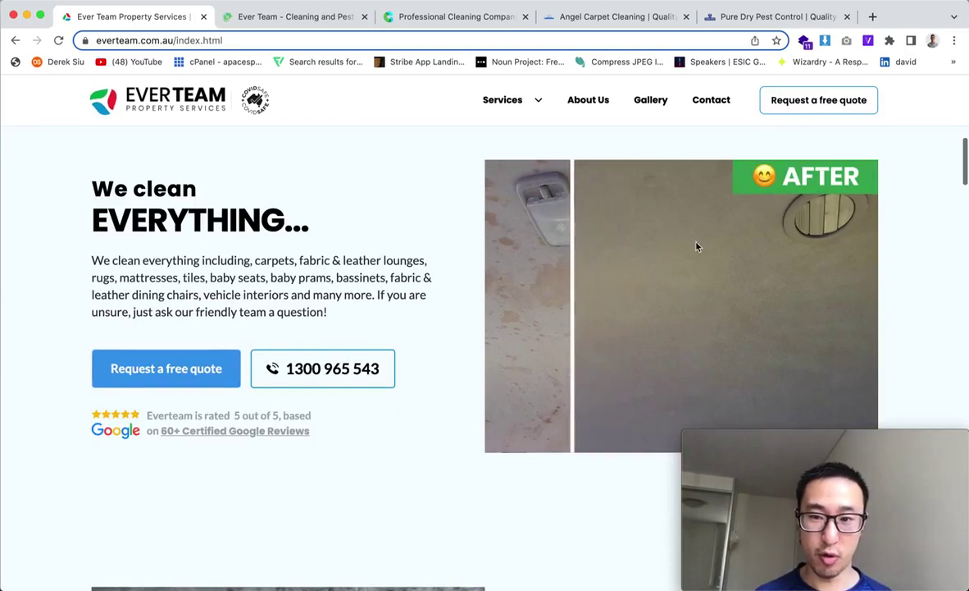
# - Return to the live home page's hero and view its service checklist, quote buttons and trusted company logos
pyautogui.scroll(1, 640, 238)
pyautogui.scroll(8, 636, 250)
pyautogui.scroll(-5, 637, 246)
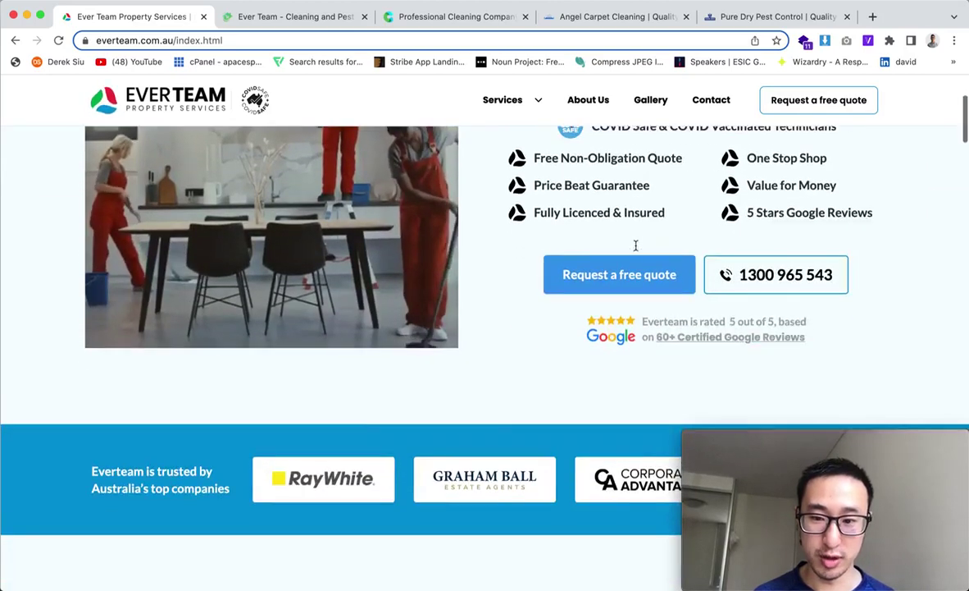
# - Return from the live website to the Sketch design and select the heading and quote button of the ARE YOU FRUSTRATED WITH section
pyautogui.scroll(-4, 636, 245)
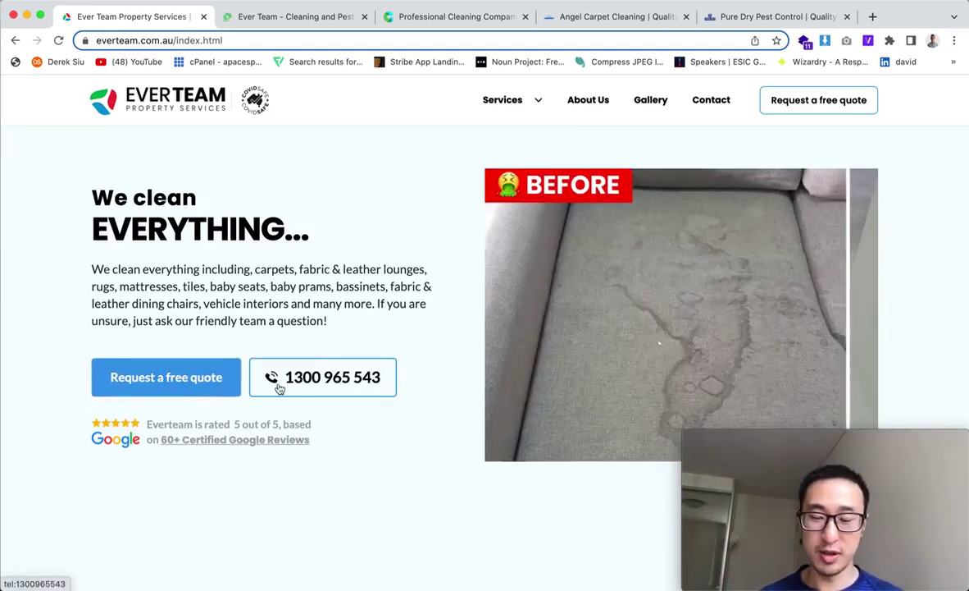
pyautogui.press('super+Tab')
pyautogui.scroll(-10, 613, 204)
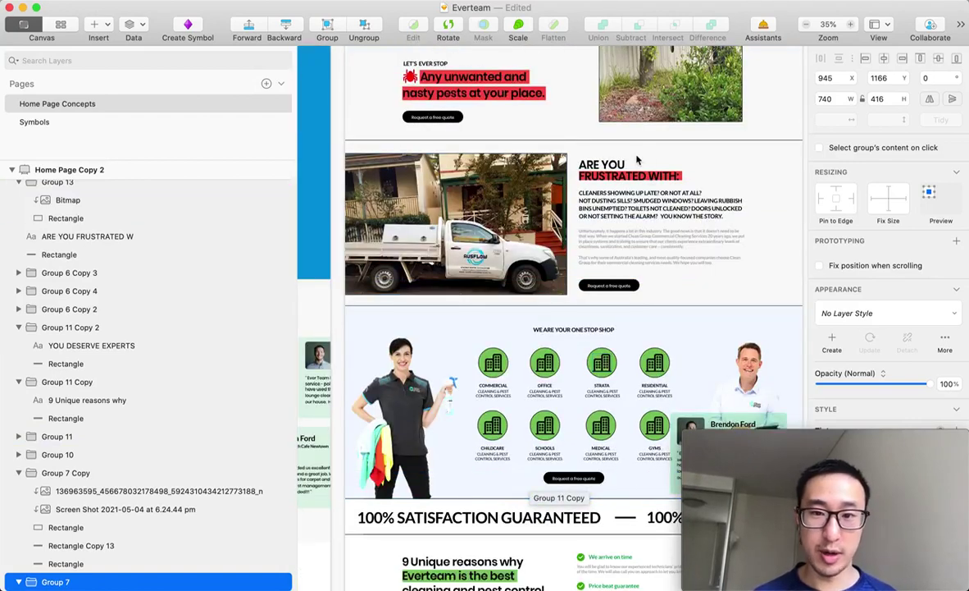
pyautogui.click(630, 176)
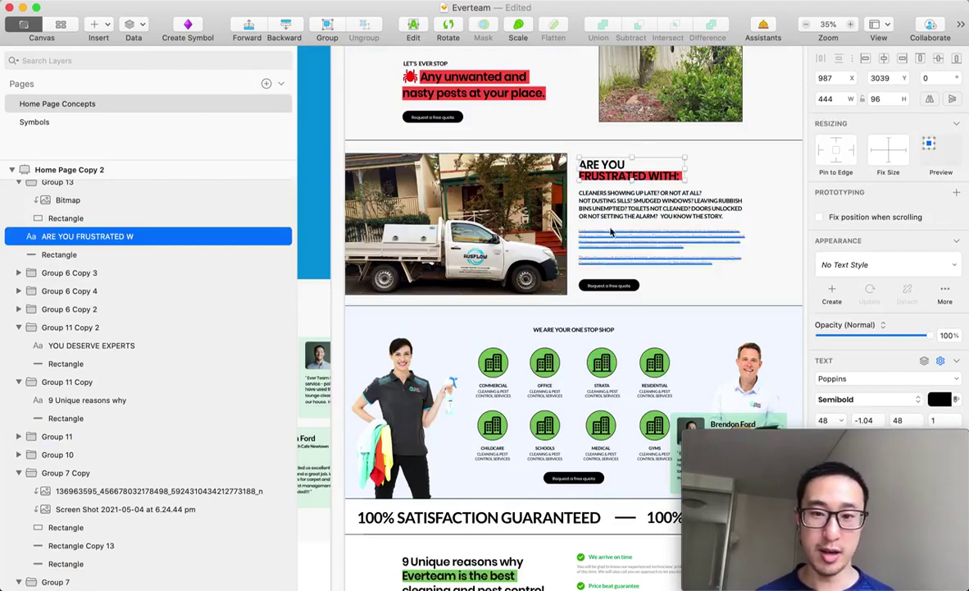
pyautogui.click(602, 284)
pyautogui.scroll(-3, 601, 285)
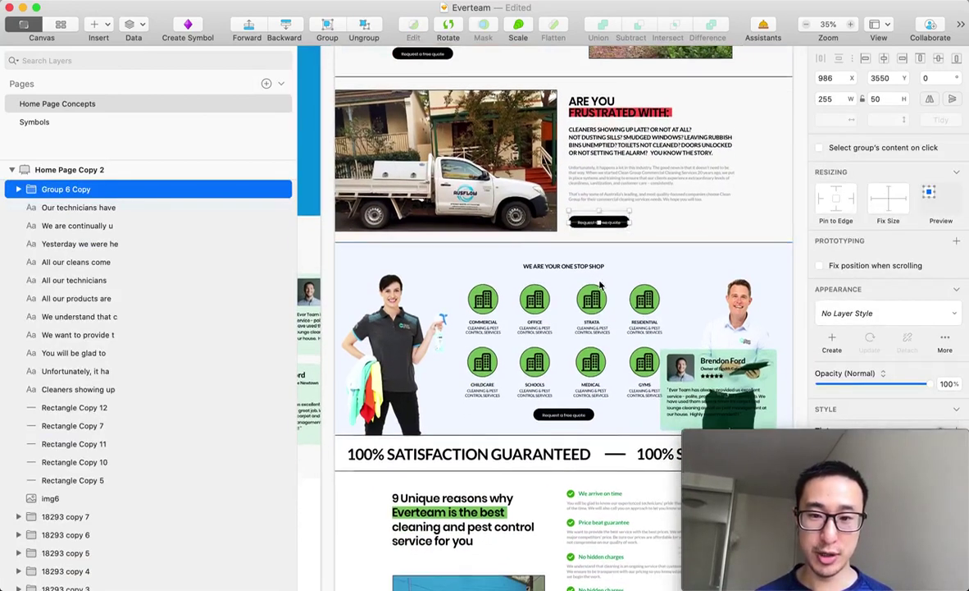
# - Review the WE ARE YOUR ONE STOP SHOP section, selecting the female cleaner picture and the building icon above STRATA
pyautogui.click(380, 323)
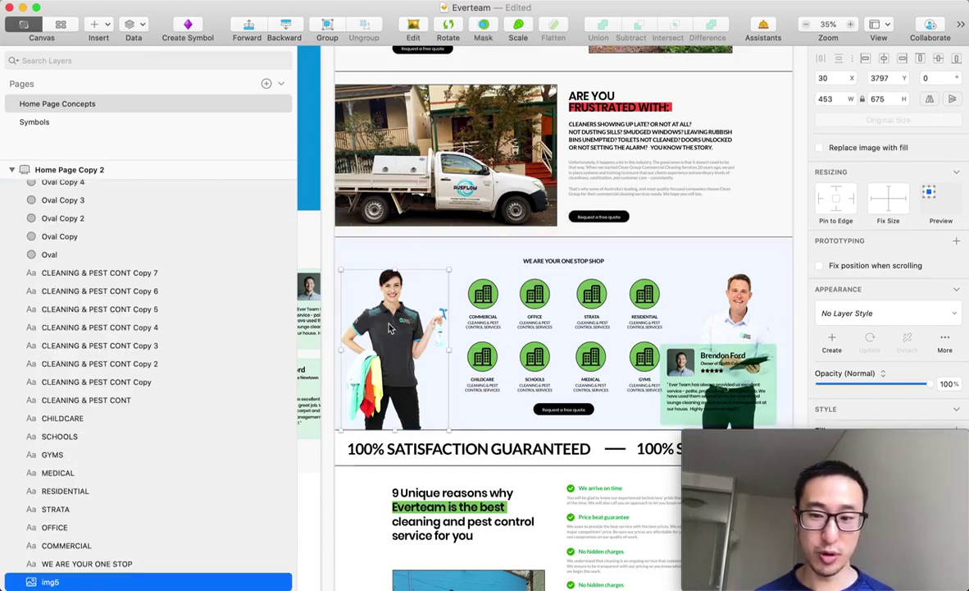
pyautogui.scroll(-2, 433, 345)
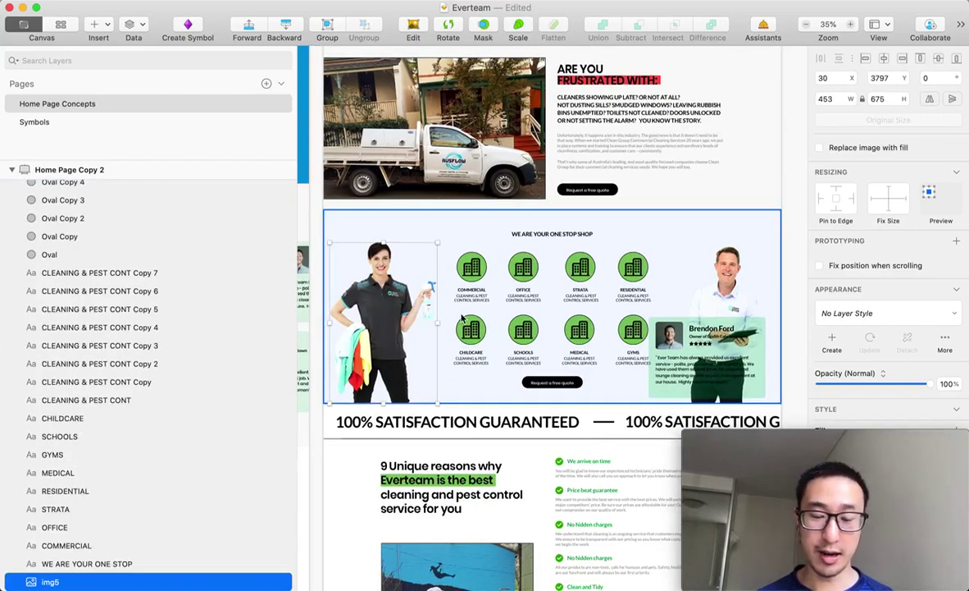
pyautogui.click(523, 271)
pyautogui.press('super+d')
pyautogui.press('super+d')
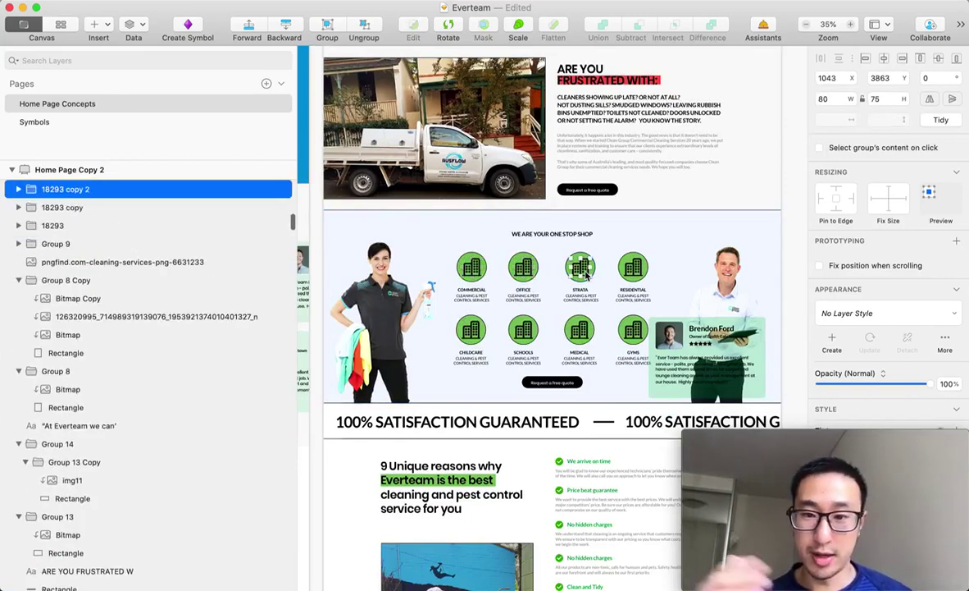
# - Shift the 100% SATISFACTION GUARANTEED text strip below the one stop shop section left to X -80, keeping its height on the page
pyautogui.scroll(-5, 606, 327)
pyautogui.scroll(-3, 605, 327)
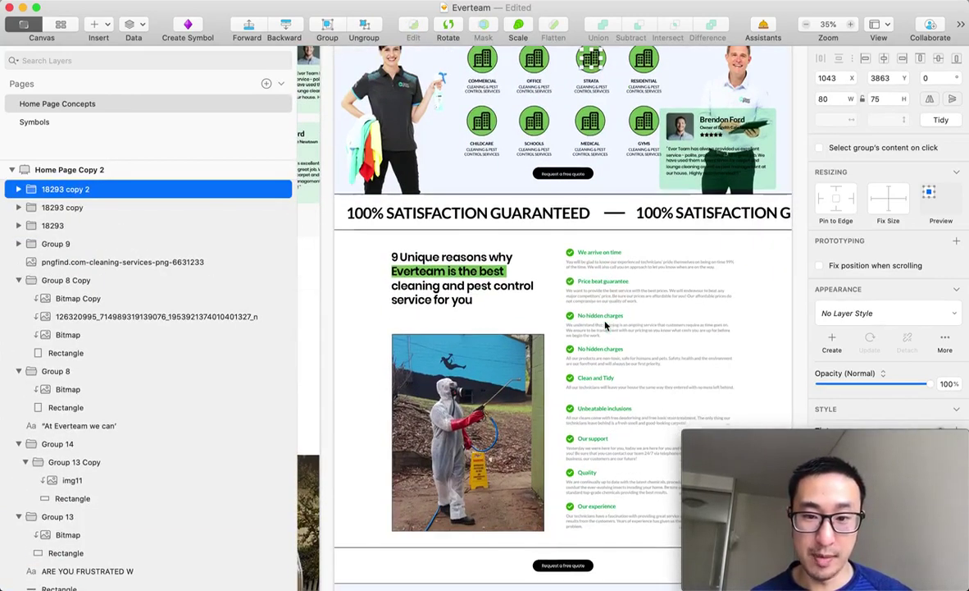
pyautogui.click(541, 215)
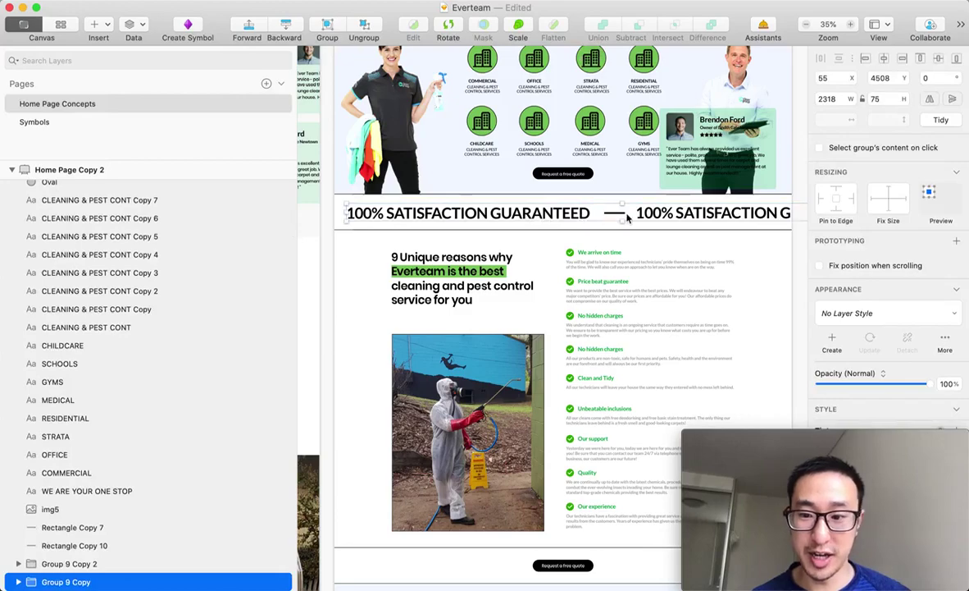
pyautogui.scroll(15, 685, 239)
pyautogui.scroll(17, 646, 191)
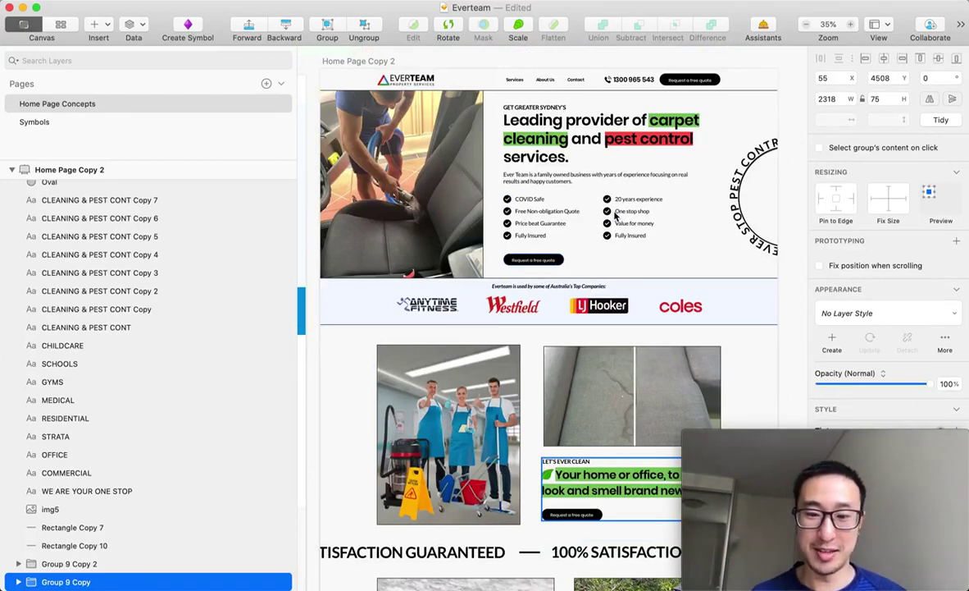
pyautogui.scroll(-20, 615, 215)
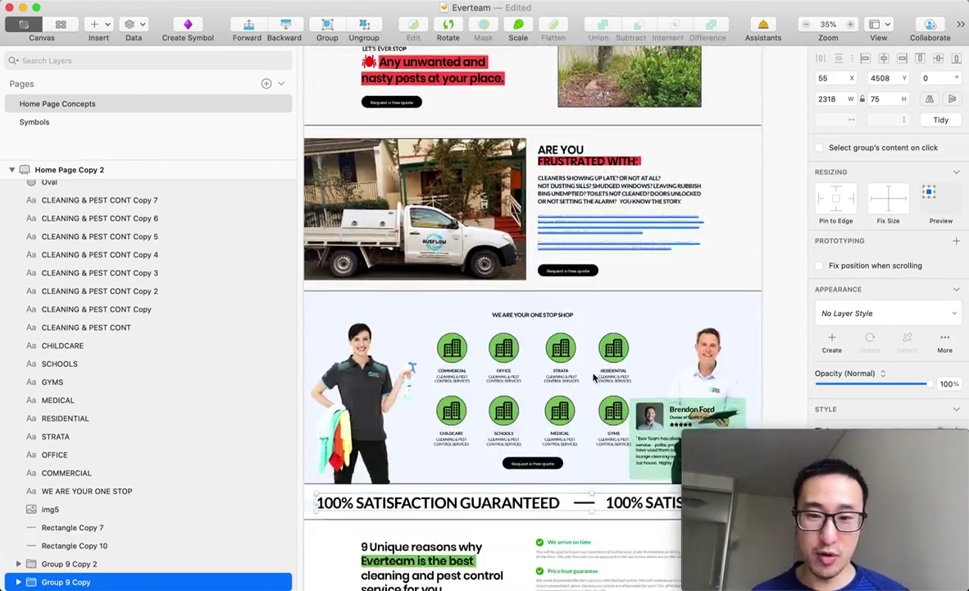
pyautogui.scroll(-6, 593, 376)
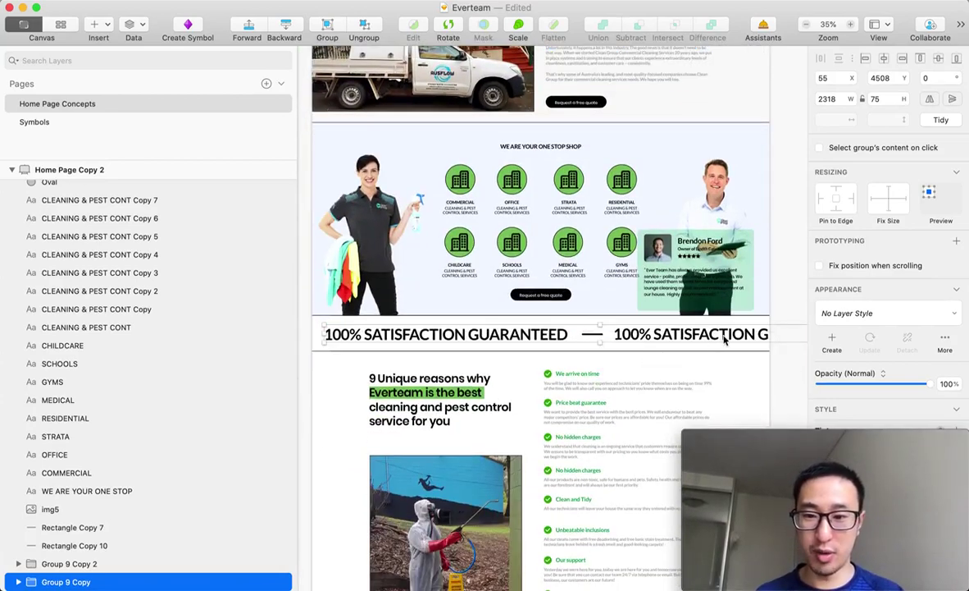
pyautogui.moveTo(712, 338); pyautogui.dragTo(689, 345)
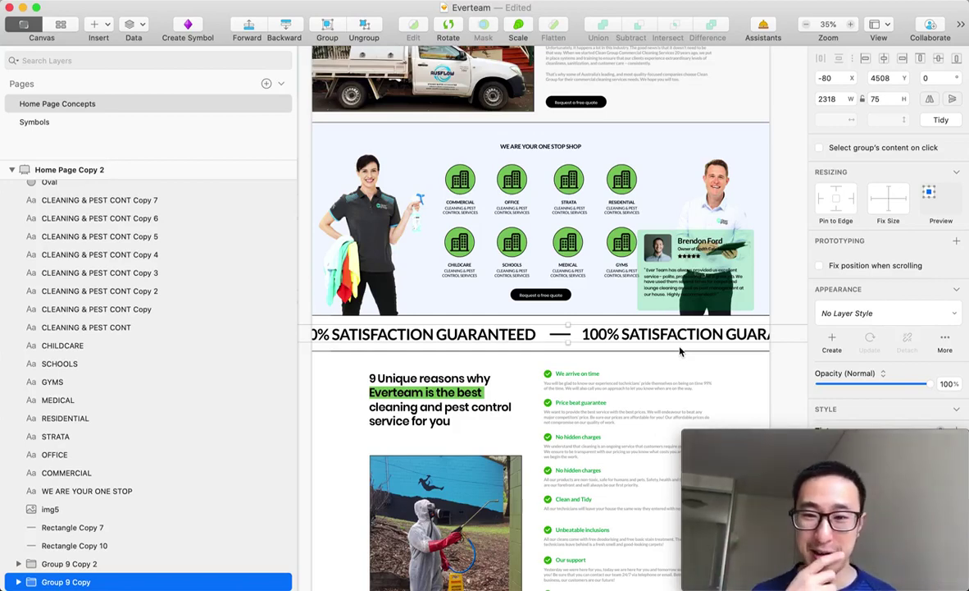
# - Examine the 9 Unique reasons why Everteam is the best section with its checklist and pest technician picture
pyautogui.scroll(-5, 680, 351)
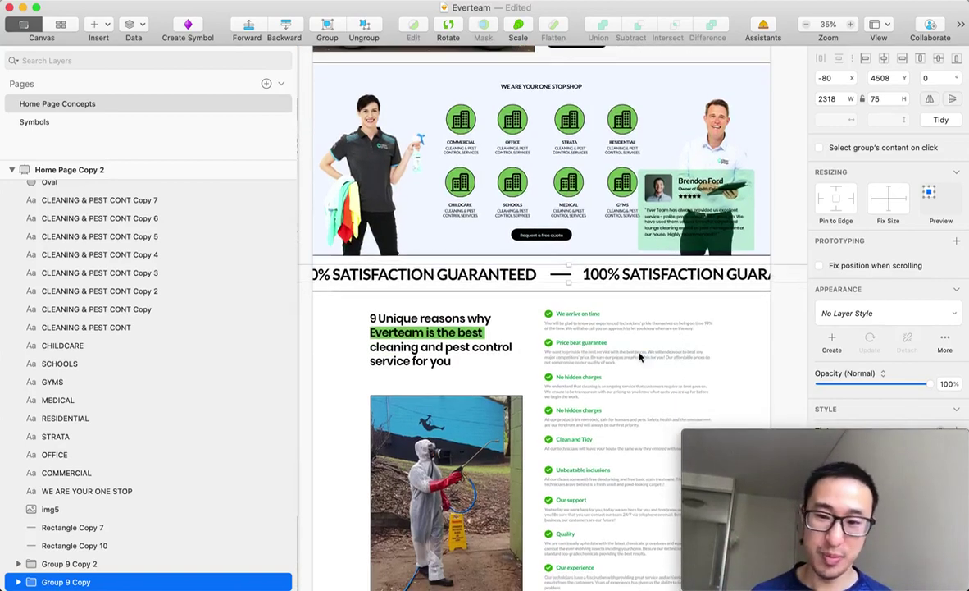
pyautogui.scroll(-2, 545, 329)
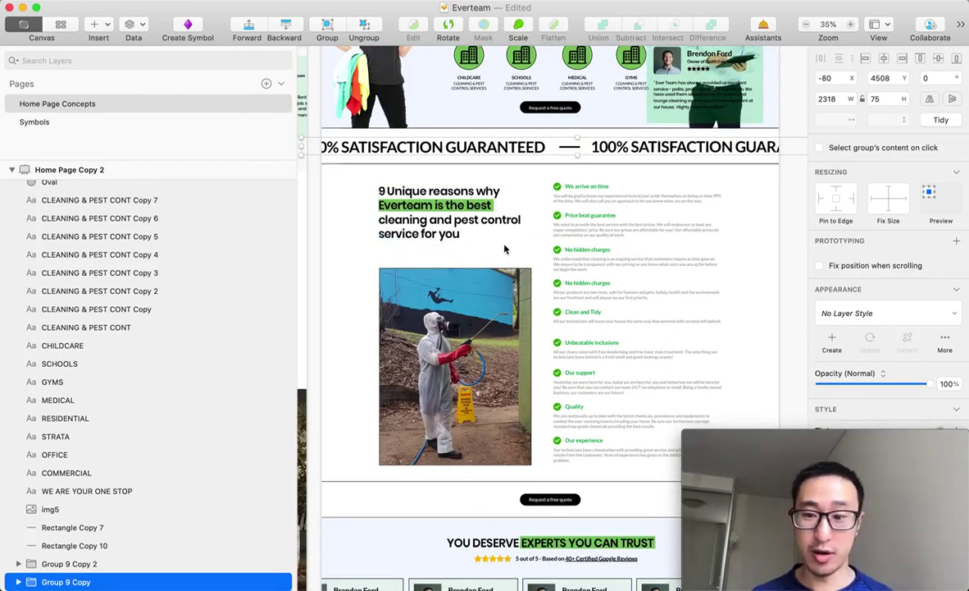
# - Review the nine-reasons list and the customer testimonial cards in the Home Page Copy 2 design
pyautogui.moveTo(554, 179); pyautogui.dragTo(658, 464)
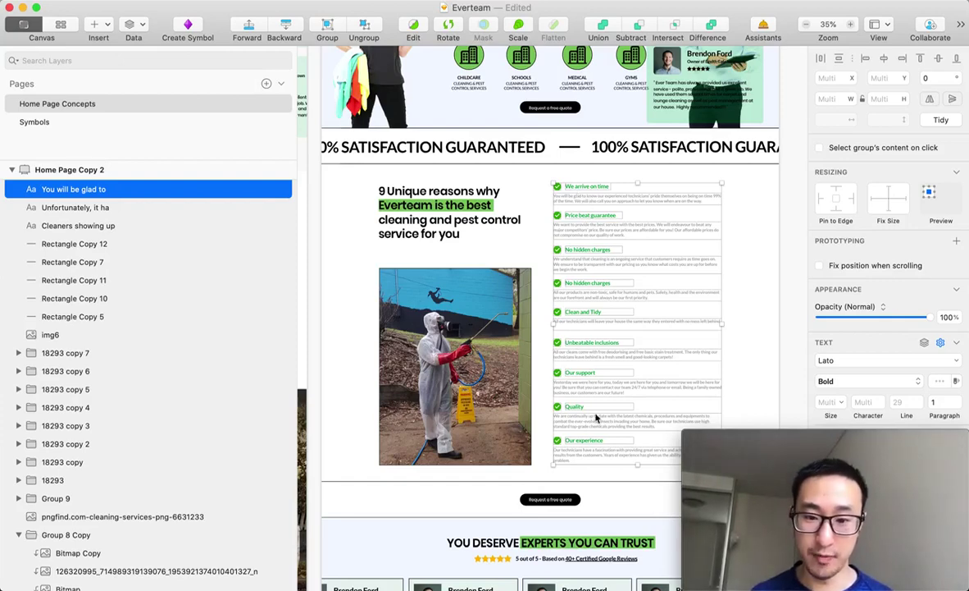
pyautogui.scroll(-1, 596, 417)
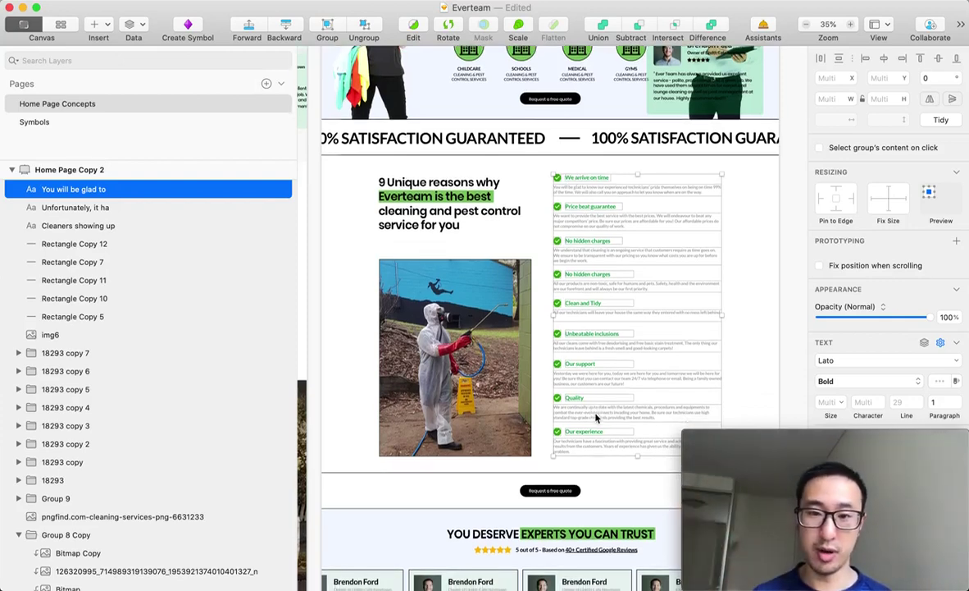
pyautogui.scroll(-10, 505, 307)
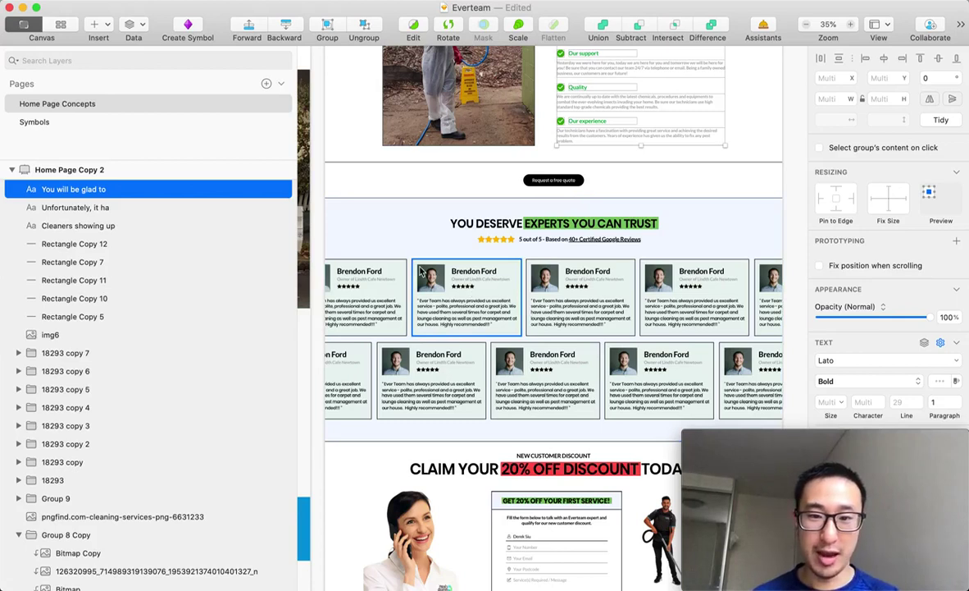
pyautogui.hscroll(-2, 377, 274)
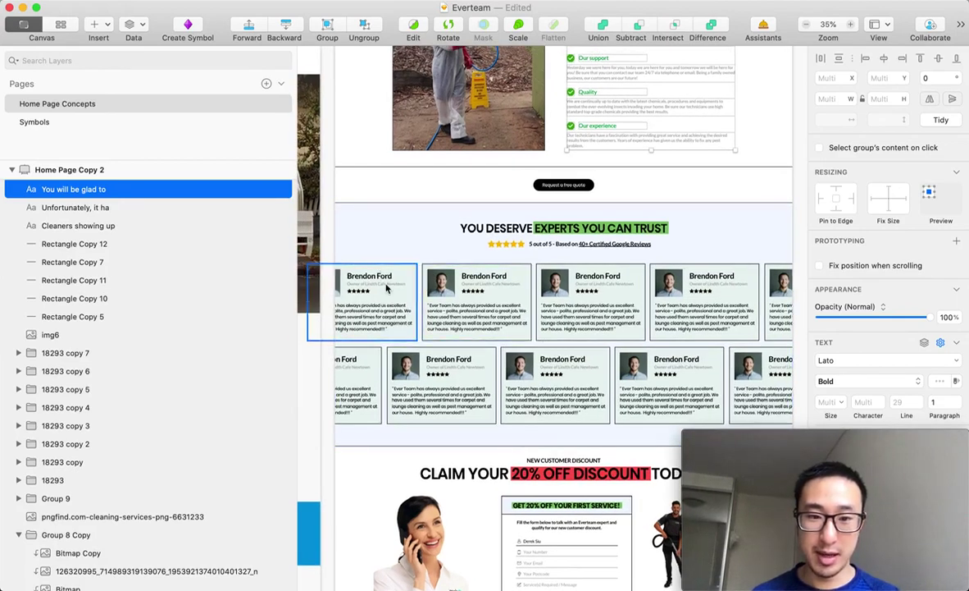
pyautogui.click(387, 287)
# - Switch to the live Everteam home page in Chrome and examine the two moving testimonial rows under "Take our word for it"
pyautogui.press('super+Tab')
pyautogui.scroll(-5, 484, 316)
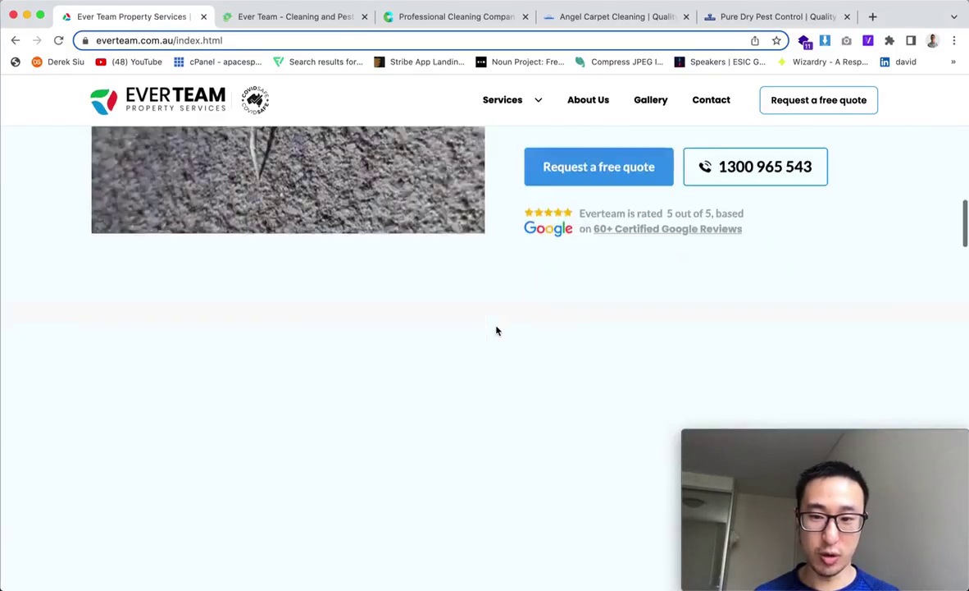
pyautogui.scroll(-15, 496, 331)
pyautogui.scroll(3, 496, 331)
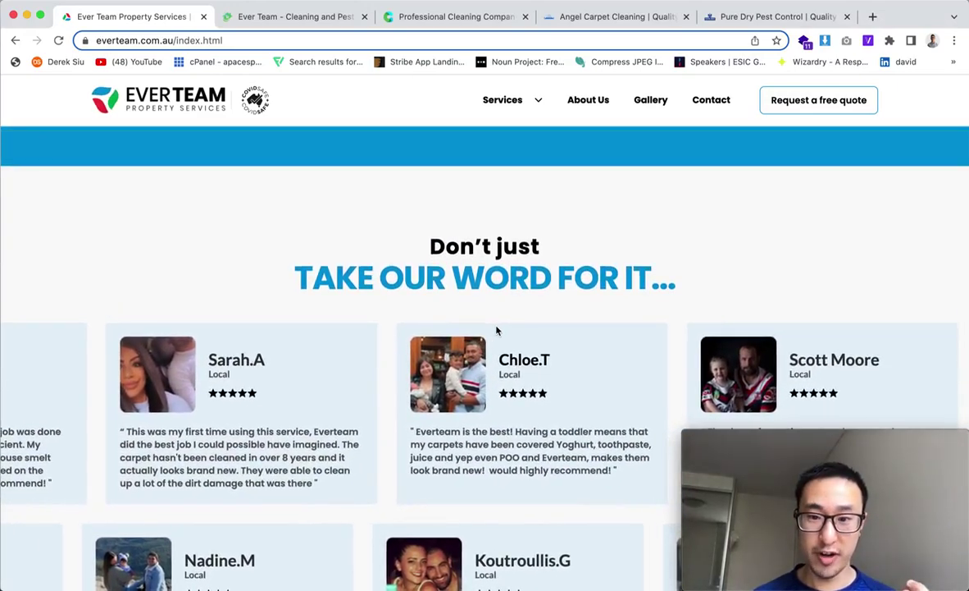
pyautogui.scroll(-3, 496, 331)
pyautogui.scroll(-6, 496, 330)
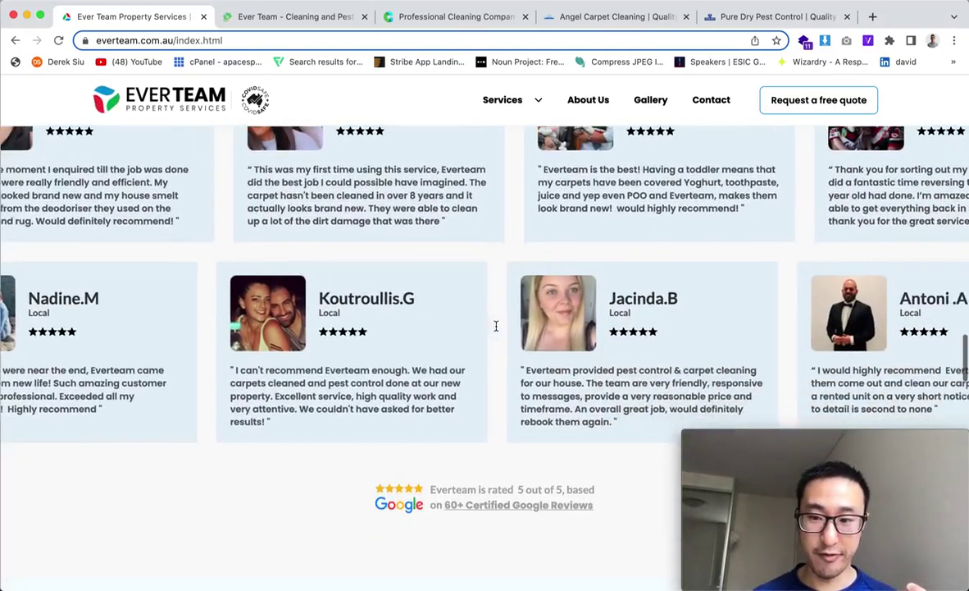
pyautogui.scroll(5, 497, 331)
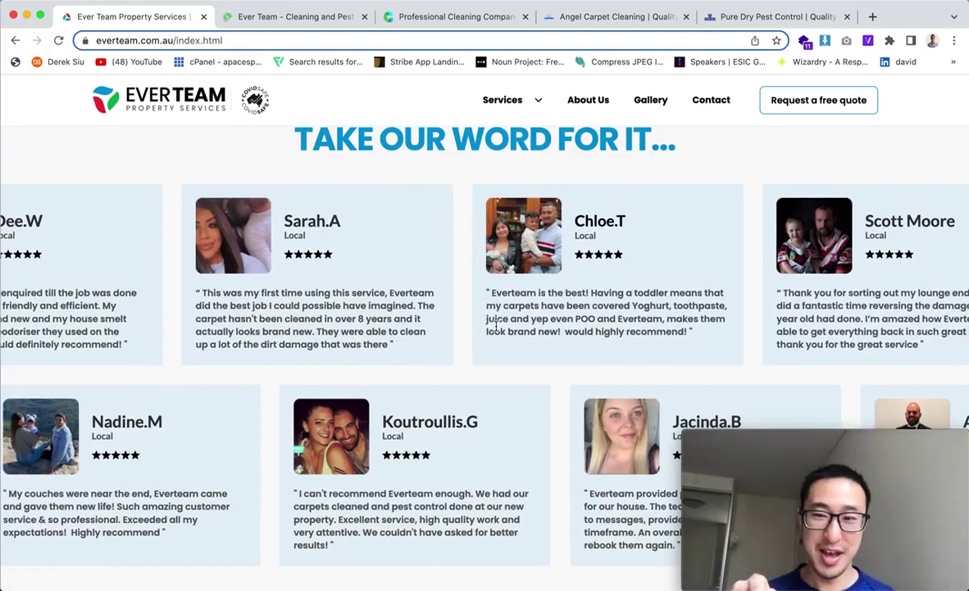
pyautogui.scroll(-1, 504, 320)
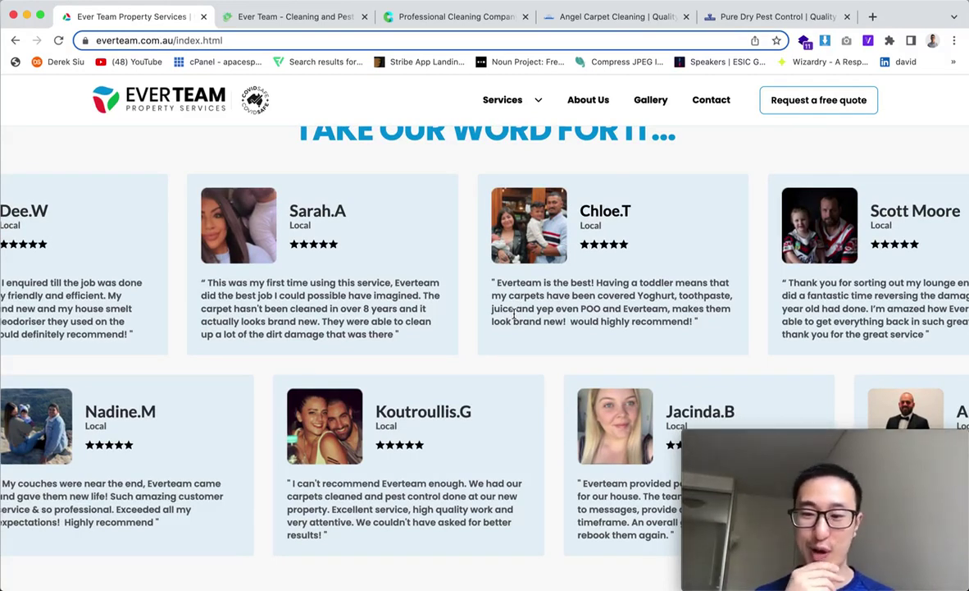
pyautogui.scroll(-5, 503, 280)
pyautogui.scroll(5, 502, 283)
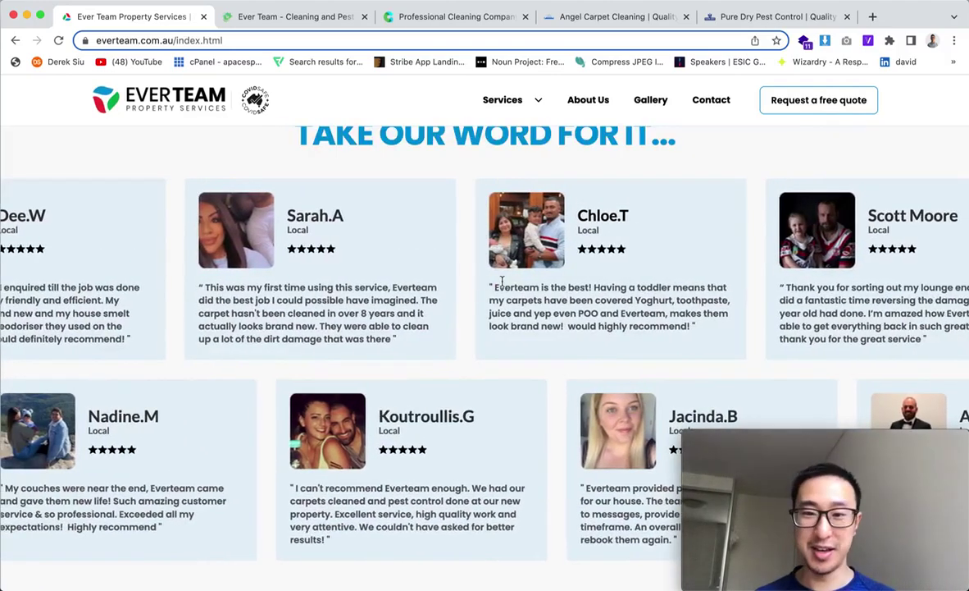
pyautogui.scroll(-5, 501, 281)
pyautogui.scroll(7, 504, 283)
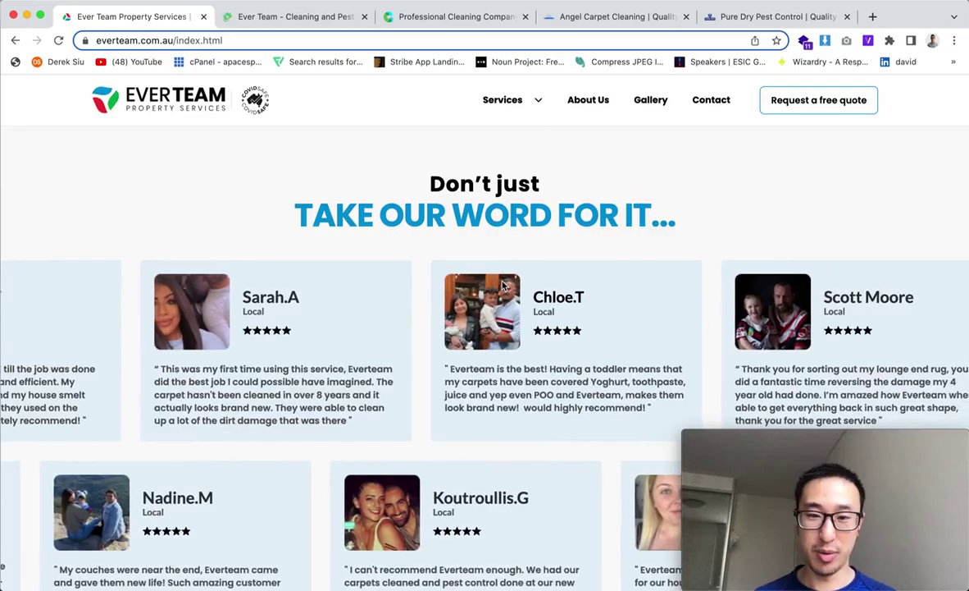
pyautogui.scroll(2, 504, 285)
pyautogui.scroll(-4, 502, 284)
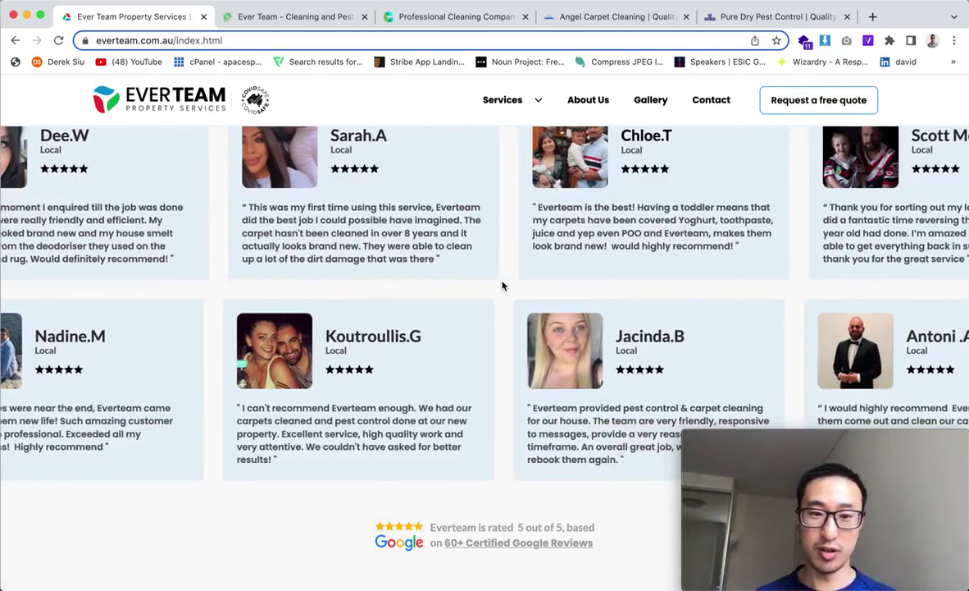
pyautogui.scroll(2, 503, 285)
pyautogui.scroll(-3, 502, 285)
pyautogui.scroll(3, 502, 284)
pyautogui.scroll(-1, 503, 285)
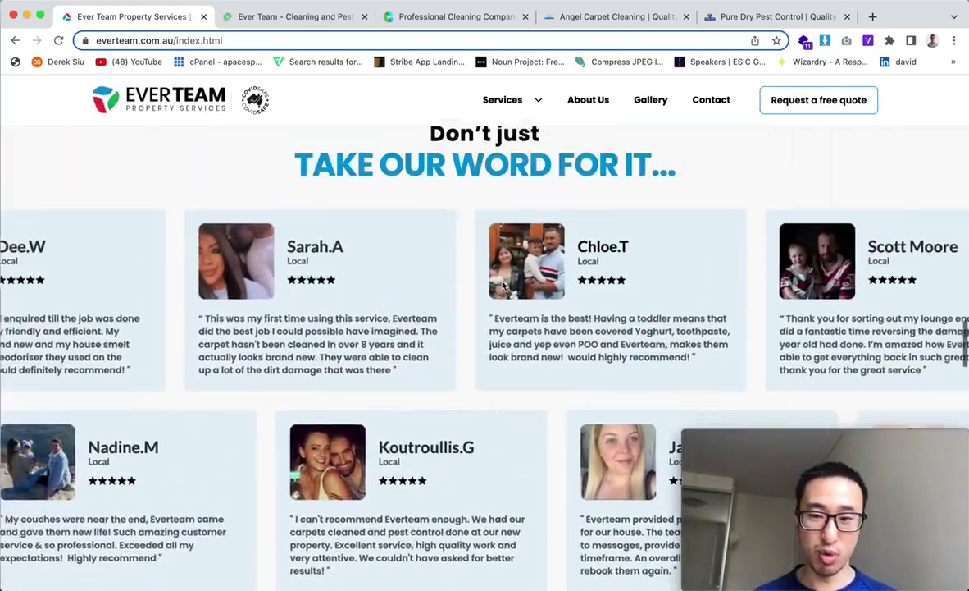
pyautogui.scroll(2, 503, 284)
# - Switch back to Sketch and review the discount form, company logos and closing sections of Home Page Copy 2
pyautogui.press('super+Tab')
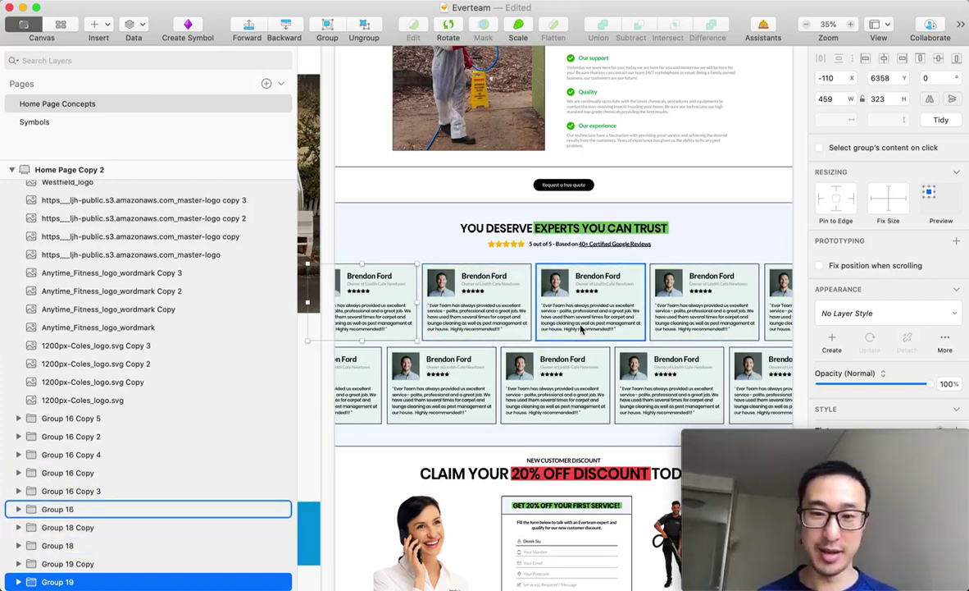
pyautogui.scroll(-5, 581, 328)
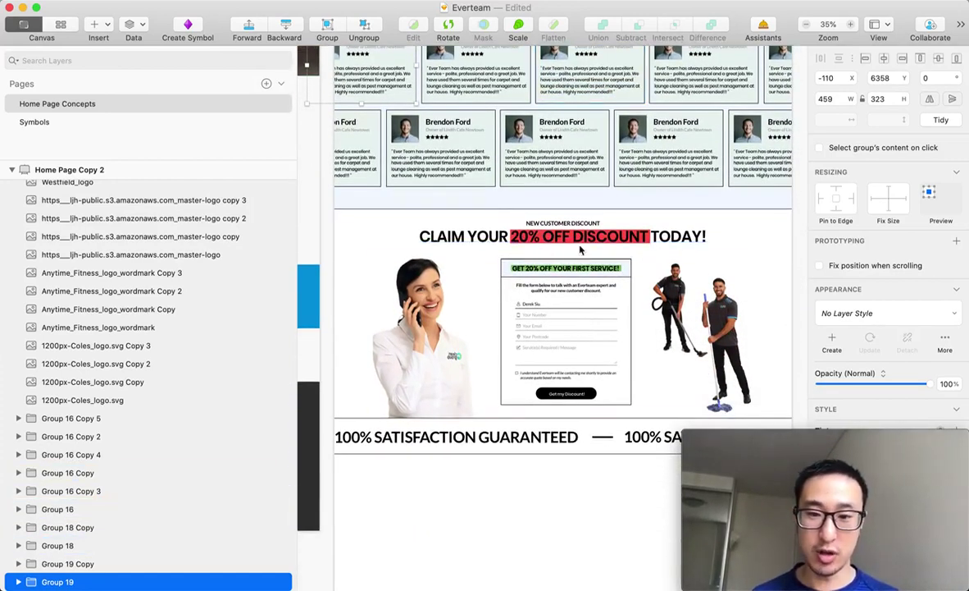
pyautogui.scroll(-10, 536, 410)
pyautogui.scroll(-3, 525, 377)
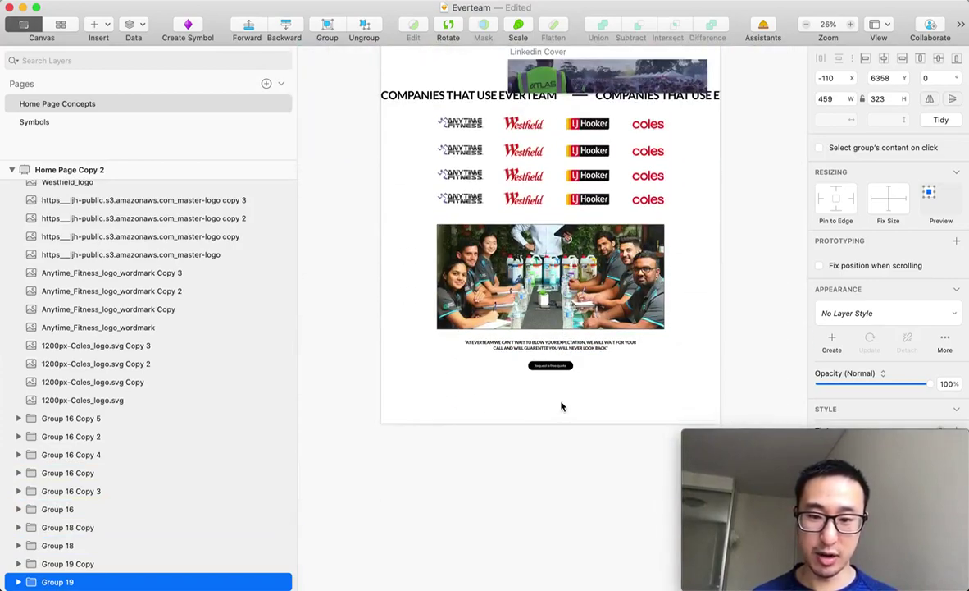
pyautogui.scroll(8, 606, 379)
pyautogui.scroll(-3, 605, 380)
pyautogui.scroll(10, 606, 380)
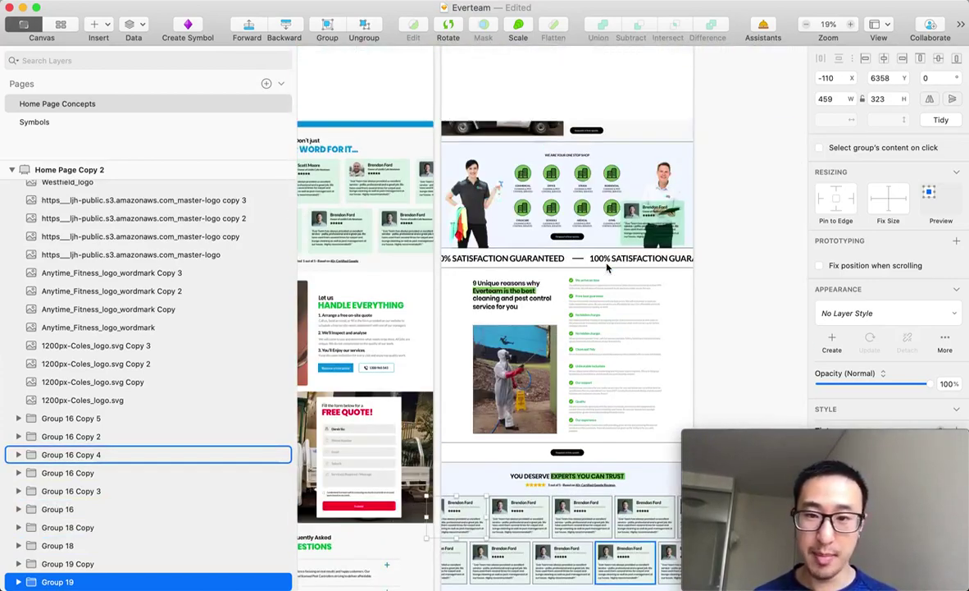
# - Examine the hero section of Home Page Copy 3 and select its Property Services heading
pyautogui.scroll(15, 577, 257)
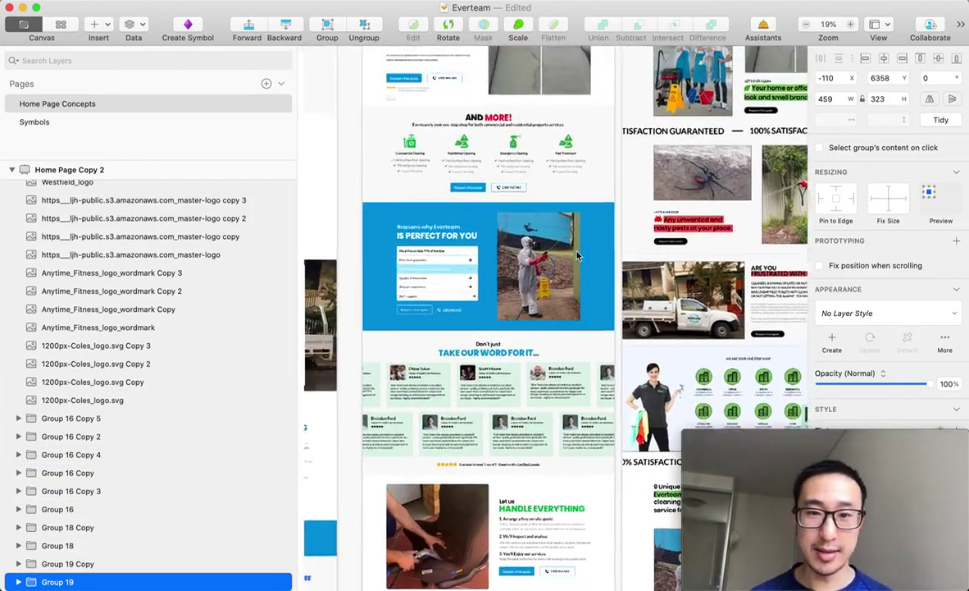
pyautogui.scroll(6, 599, 238)
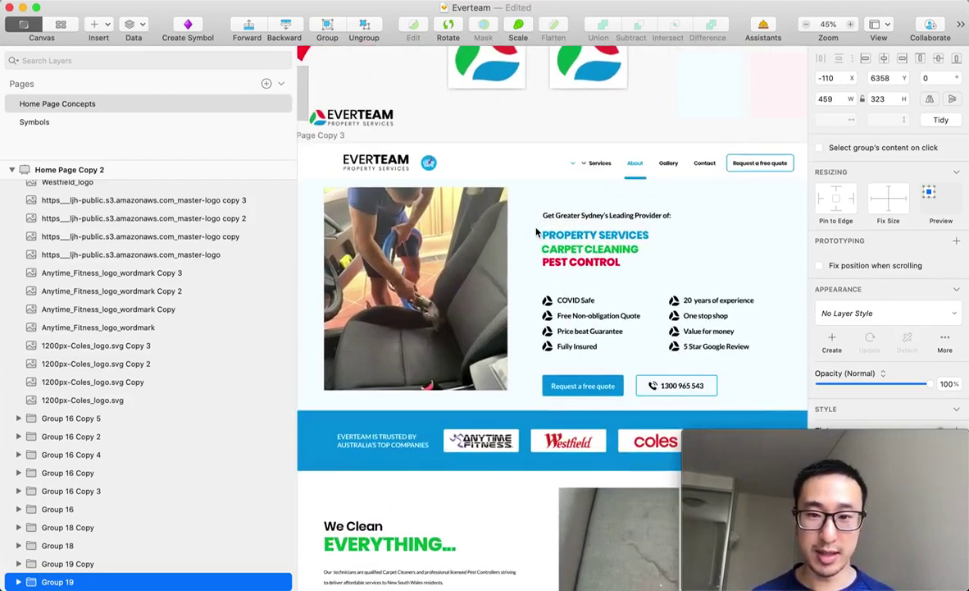
pyautogui.scroll(-2, 583, 255)
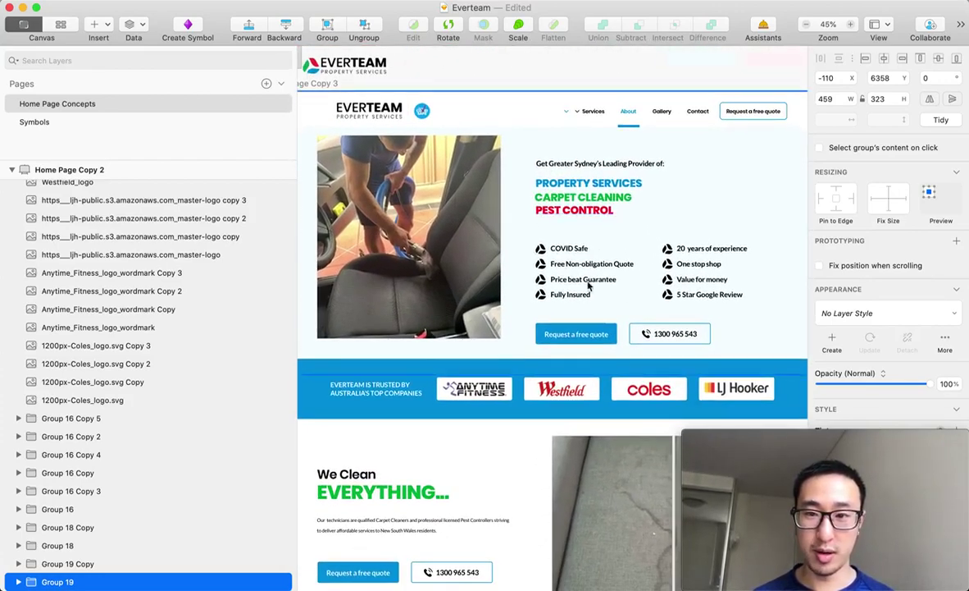
pyautogui.hscroll(-2, 607, 258)
pyautogui.hscroll(2, 611, 210)
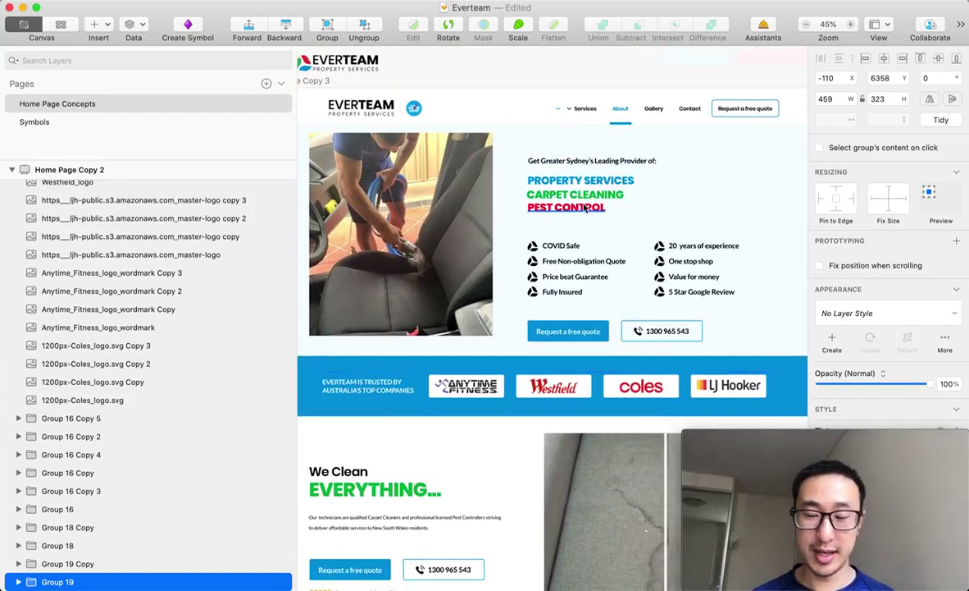
pyautogui.click(592, 182)
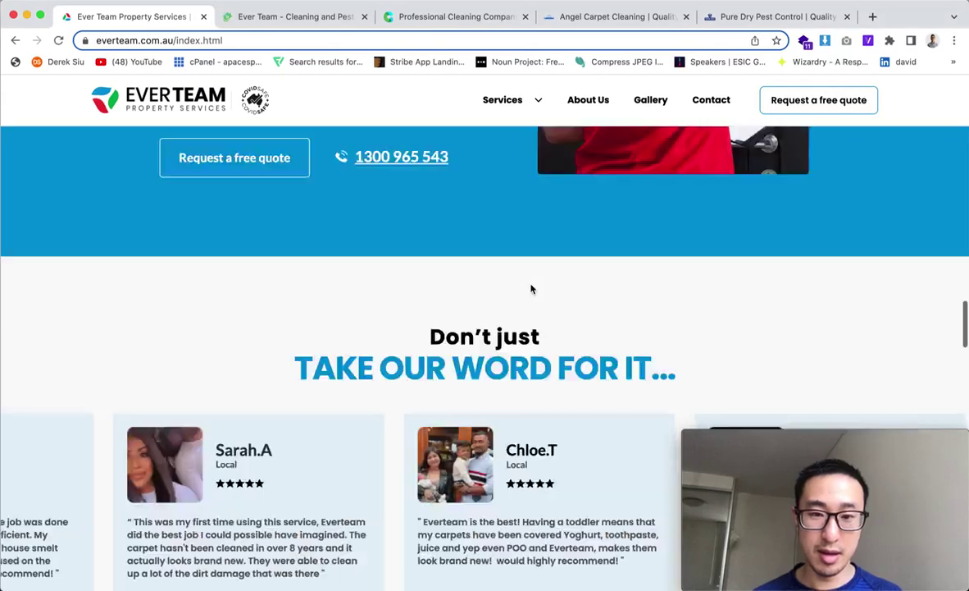
# - Switch to the live Everteam site in Chrome and examine the hero's coloured service headings, benefit list and image
pyautogui.scroll(20, 532, 289)
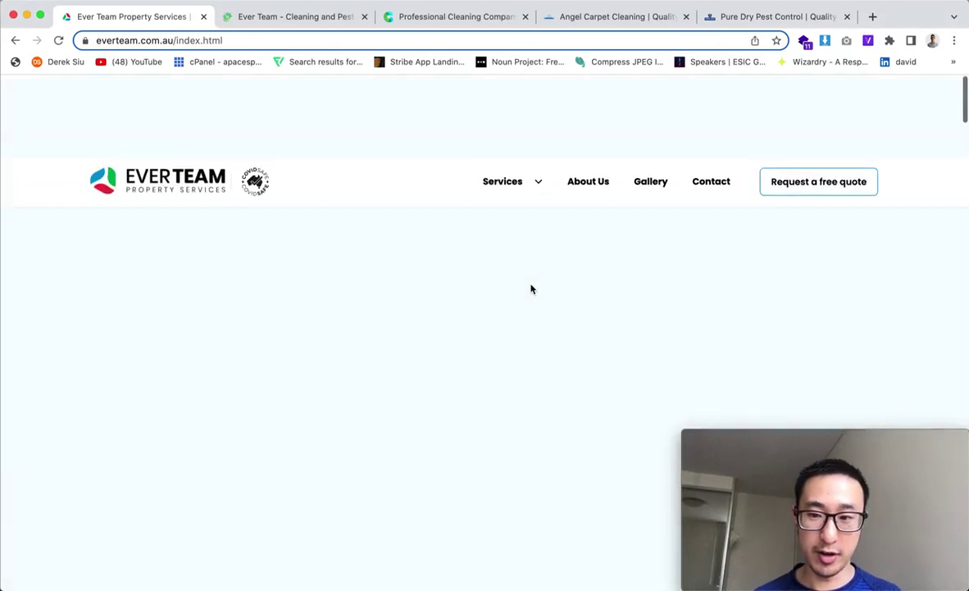
pyautogui.scroll(-1, 581, 297)
pyautogui.scroll(1, 734, 223)
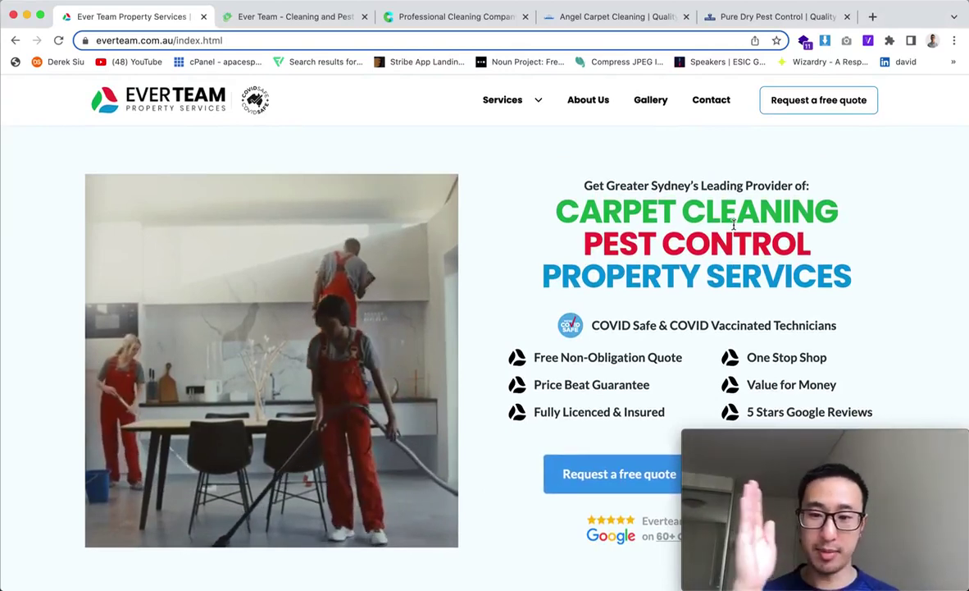
pyautogui.scroll(-1, 679, 318)
pyautogui.scroll(-1, 680, 318)
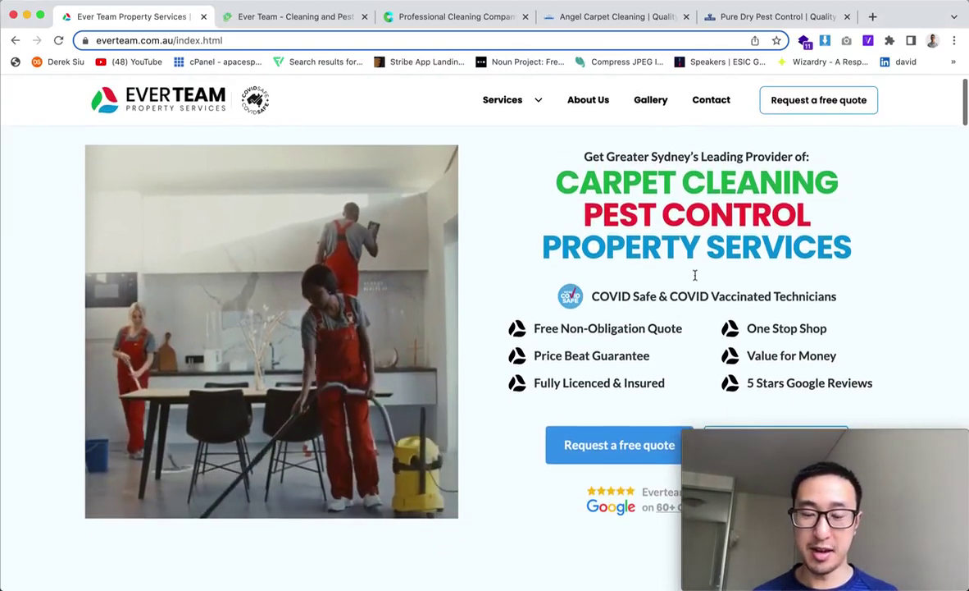
pyautogui.scroll(1, 628, 286)
pyautogui.scroll(-1, 648, 292)
pyautogui.scroll(-3, 705, 294)
pyautogui.scroll(3, 698, 279)
# - Switch back to Sketch and compare the Home Page Copy 3 hero with the hero and upper sections of Home Page Copy 2
pyautogui.press('super+Tab')
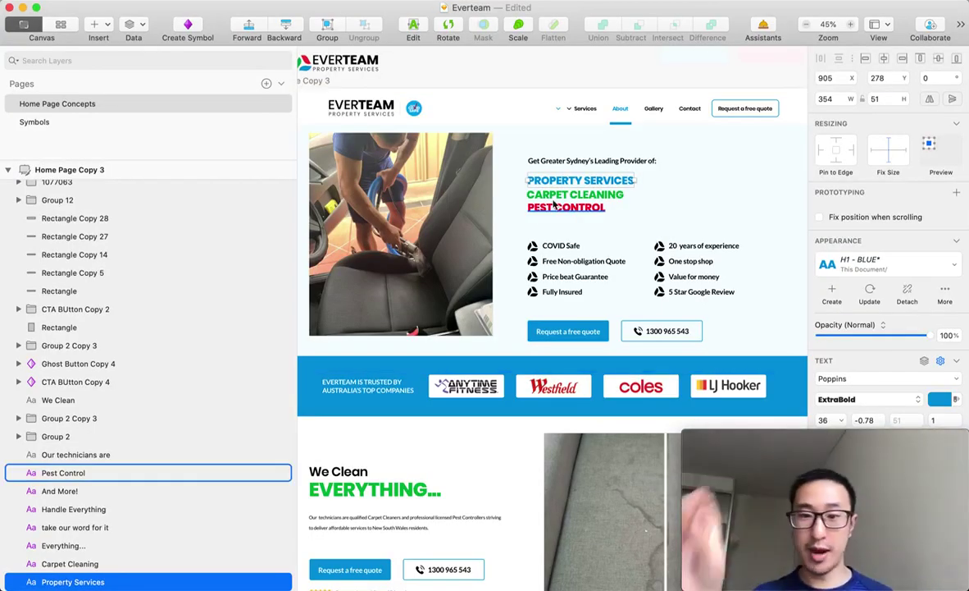
pyautogui.scroll(-1, 568, 247)
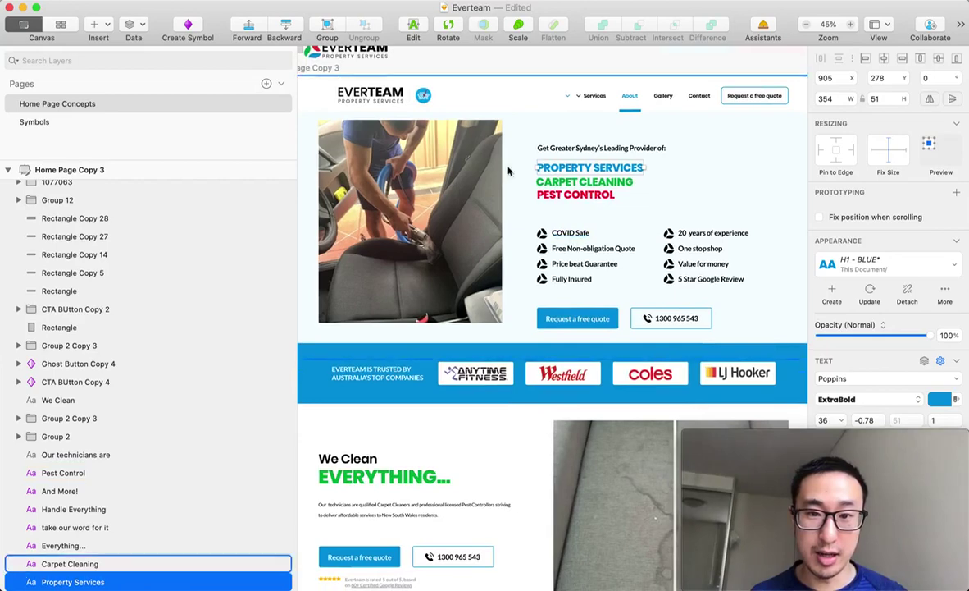
pyautogui.click(469, 230)
pyautogui.hscroll(10, 470, 231)
pyautogui.click(536, 236)
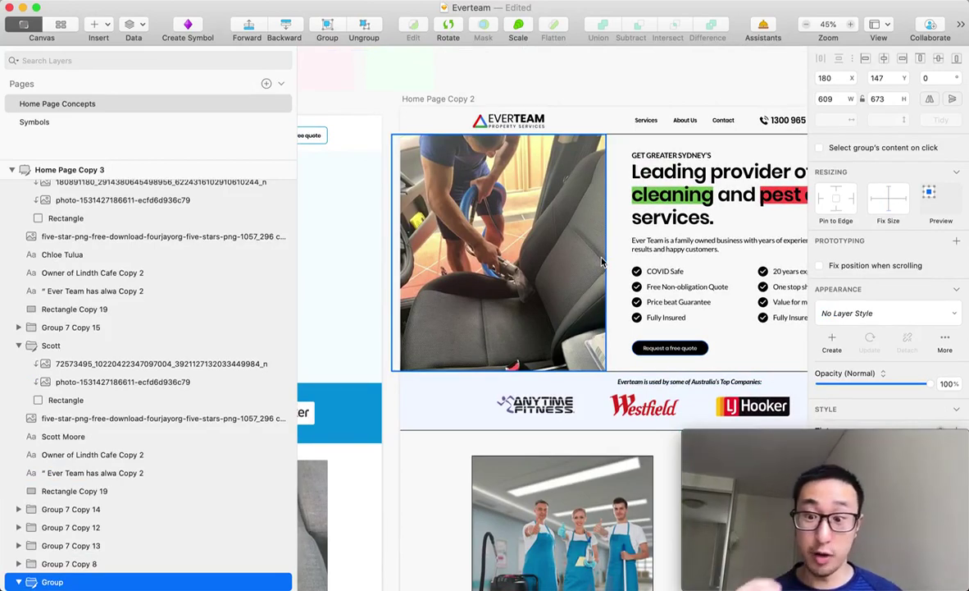
pyautogui.scroll(-5, 602, 261)
pyautogui.hscroll(7, 601, 262)
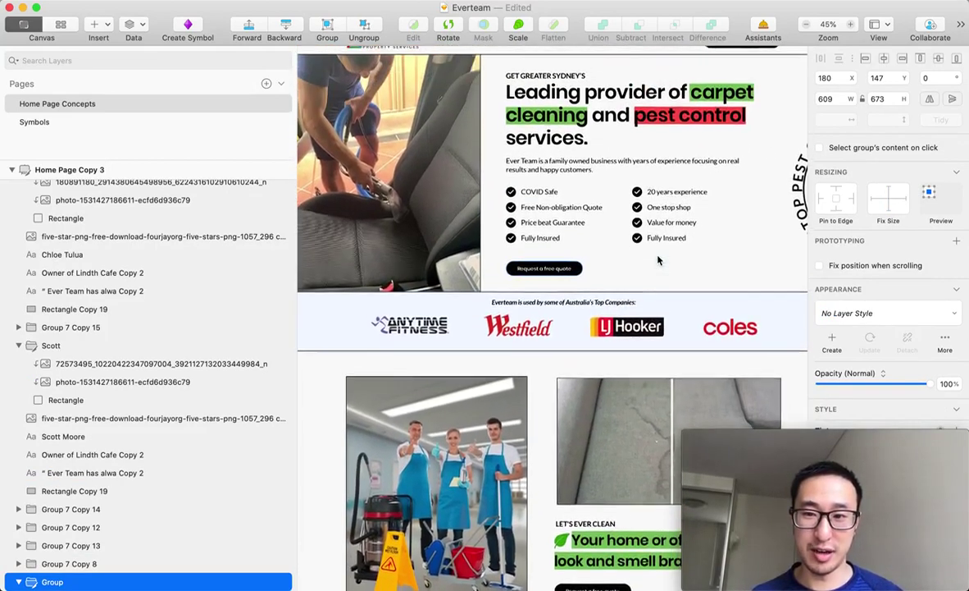
pyautogui.scroll(-3, 657, 260)
pyautogui.scroll(-1, 658, 260)
pyautogui.hscroll(1, 657, 259)
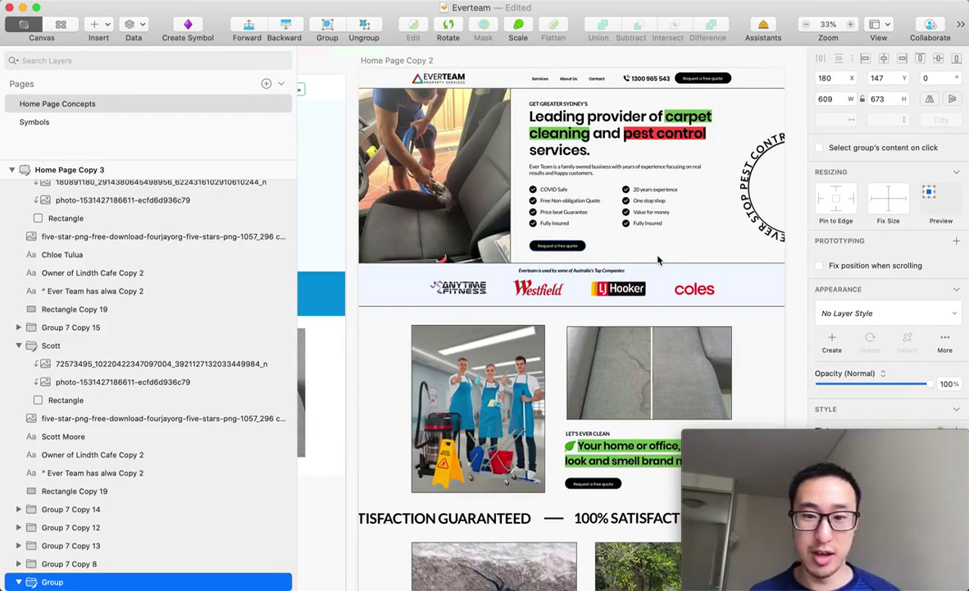
pyautogui.hscroll(-3, 589, 301)
pyautogui.scroll(2, 589, 301)
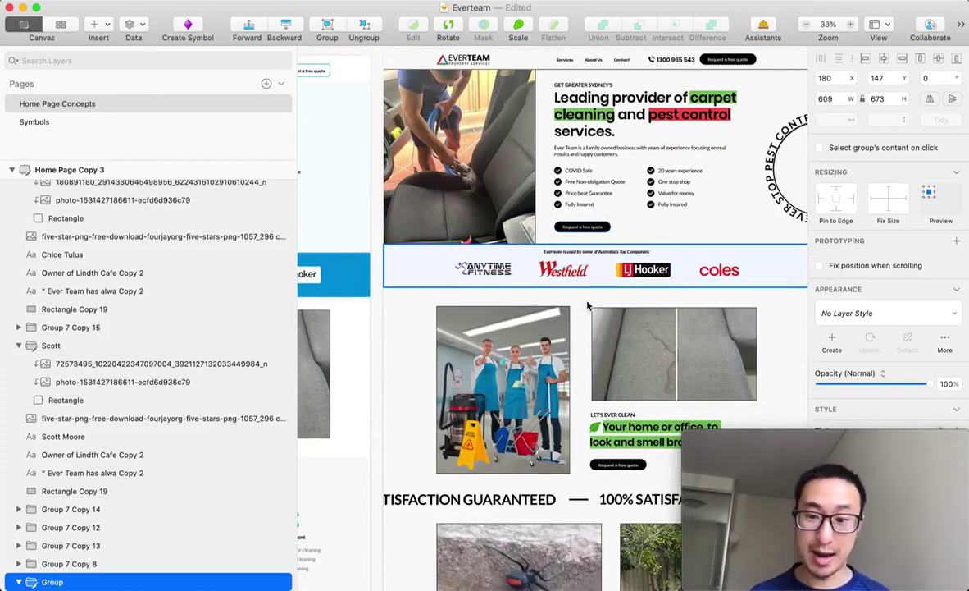
pyautogui.scroll(3, 605, 294)
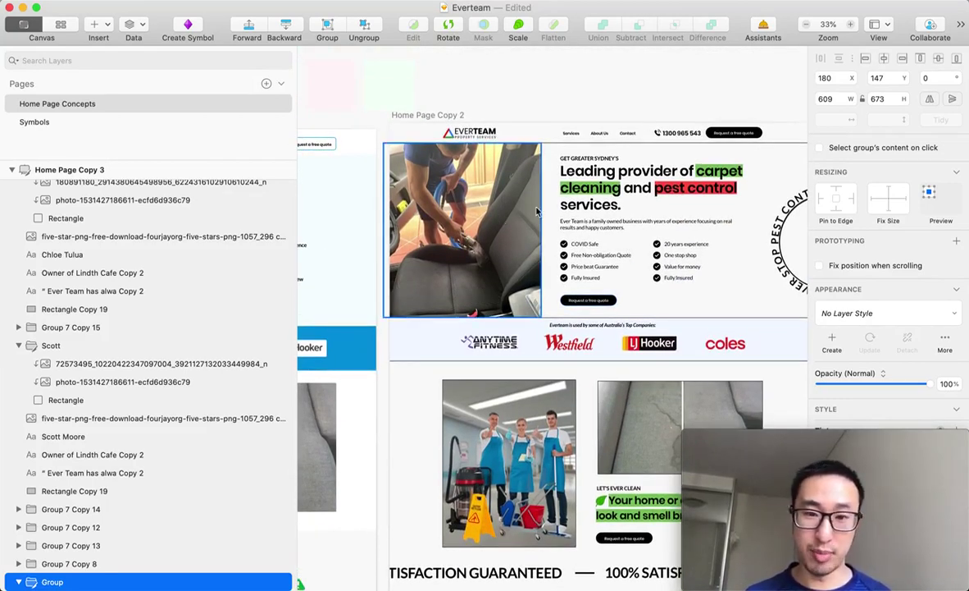
# - Return to Home Page Copy 3 and inspect its hero headings, benefit list and quote buttons up close
pyautogui.hscroll(-5, 607, 271)
pyautogui.scroll(3, 607, 271)
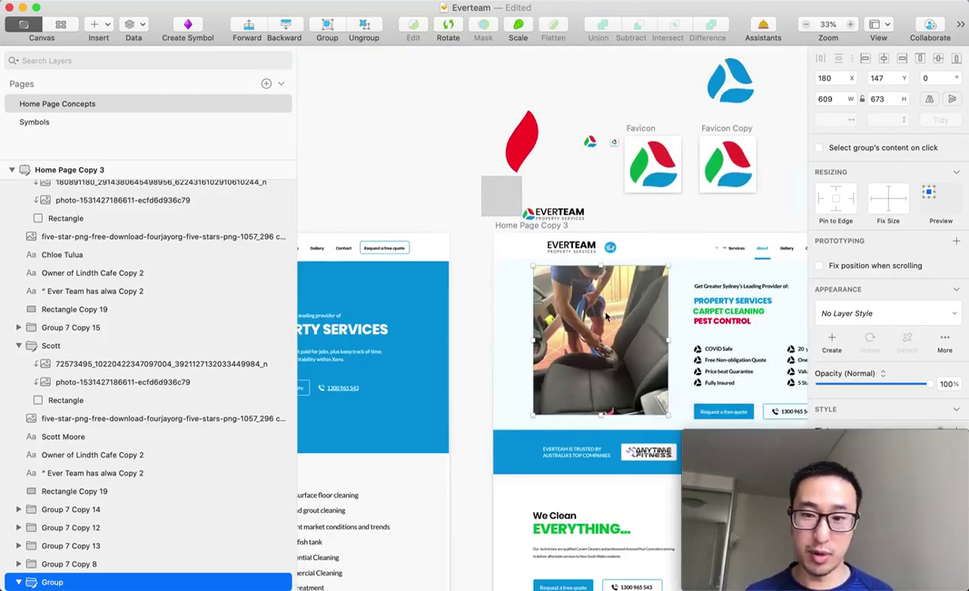
pyautogui.hscroll(4, 599, 295)
pyautogui.scroll(-2, 599, 295)
pyautogui.scroll(4, 596, 248)
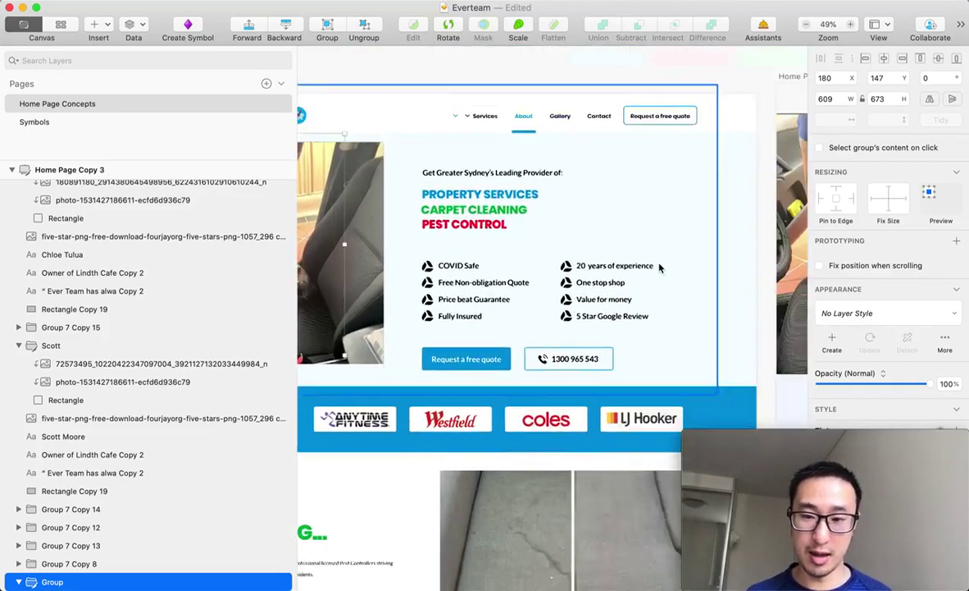
pyautogui.hscroll(8, 660, 268)
pyautogui.hscroll(-10, 660, 268)
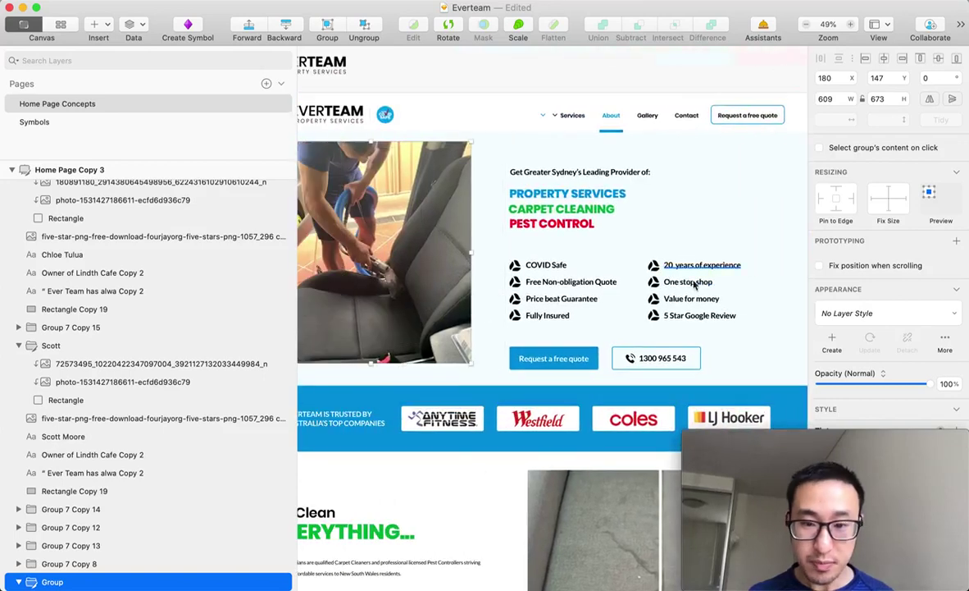
# - Examine Home Page Copy 3's hero benefits, quote buttons, trusted-companies band and "We Clean Everything" section
pyautogui.hscroll(-5, 693, 283)
pyautogui.hscroll(5, 516, 329)
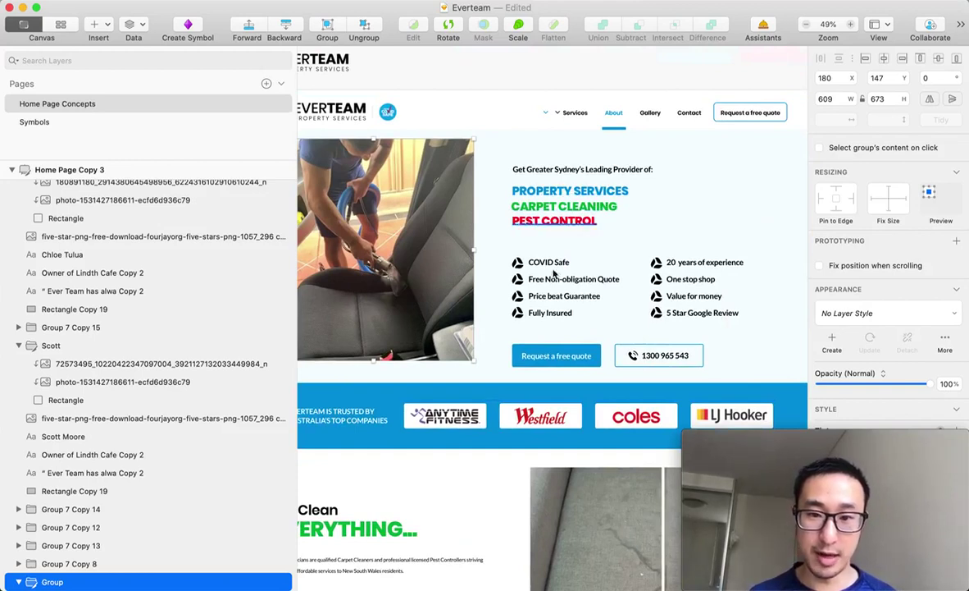
pyautogui.scroll(-2, 599, 330)
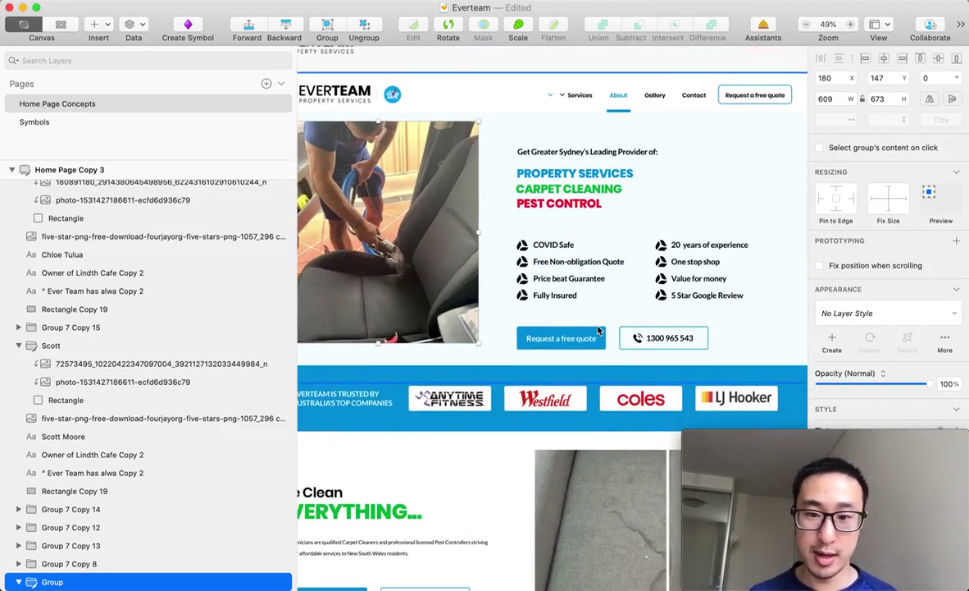
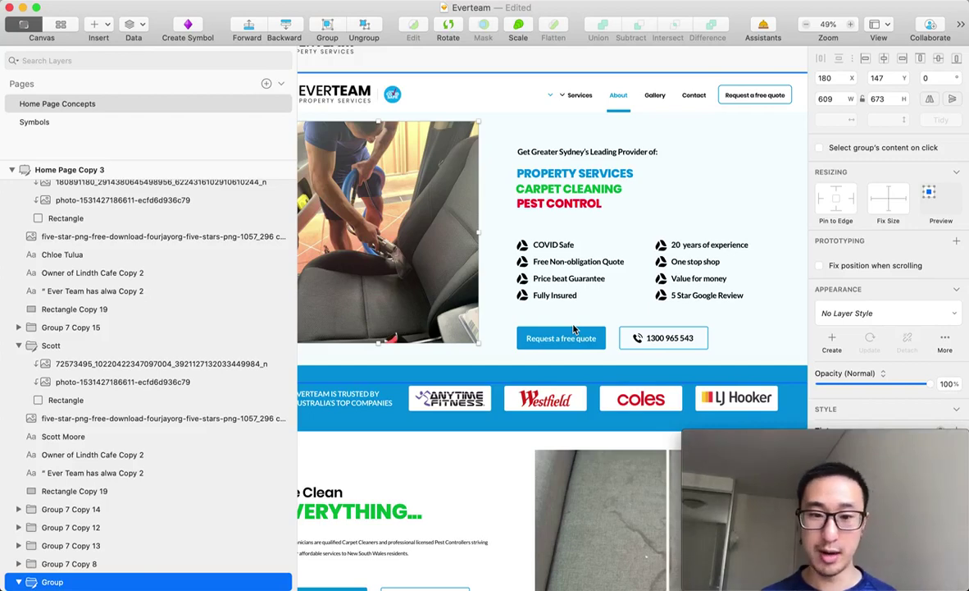
pyautogui.scroll(-3, 574, 328)
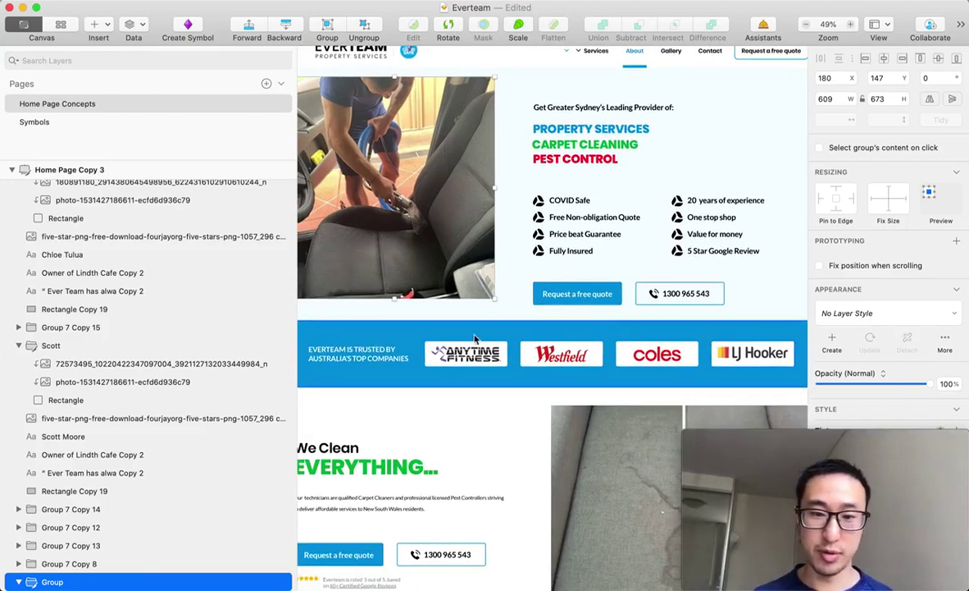
pyautogui.scroll(1, 656, 344)
pyautogui.scroll(-6, 585, 373)
pyautogui.scroll(-3, 585, 373)
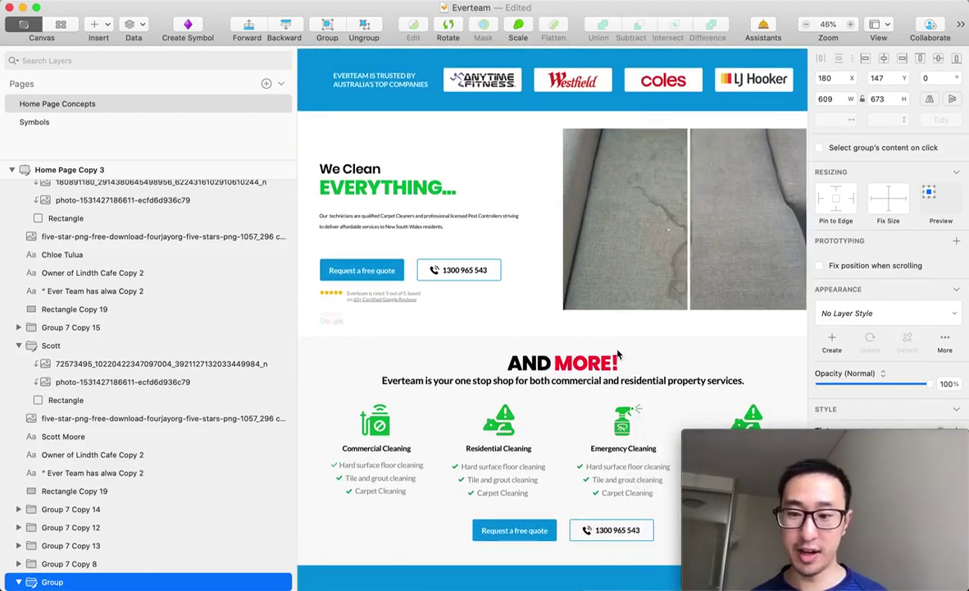
# - Examine the "And More!" services section, switching briefly to the live site in Chrome and back to Sketch
pyautogui.scroll(-3, 618, 354)
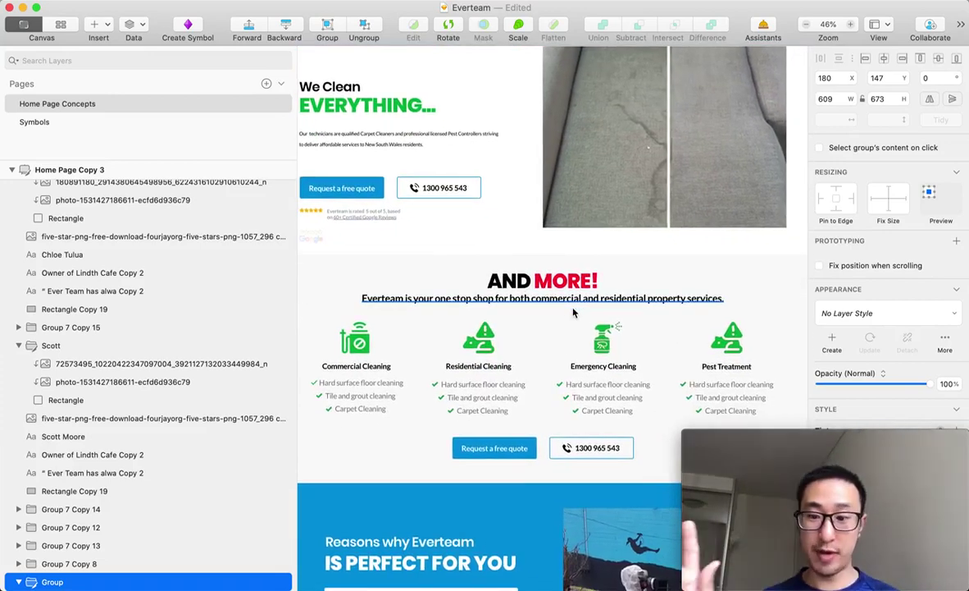
pyautogui.scroll(-2, 578, 263)
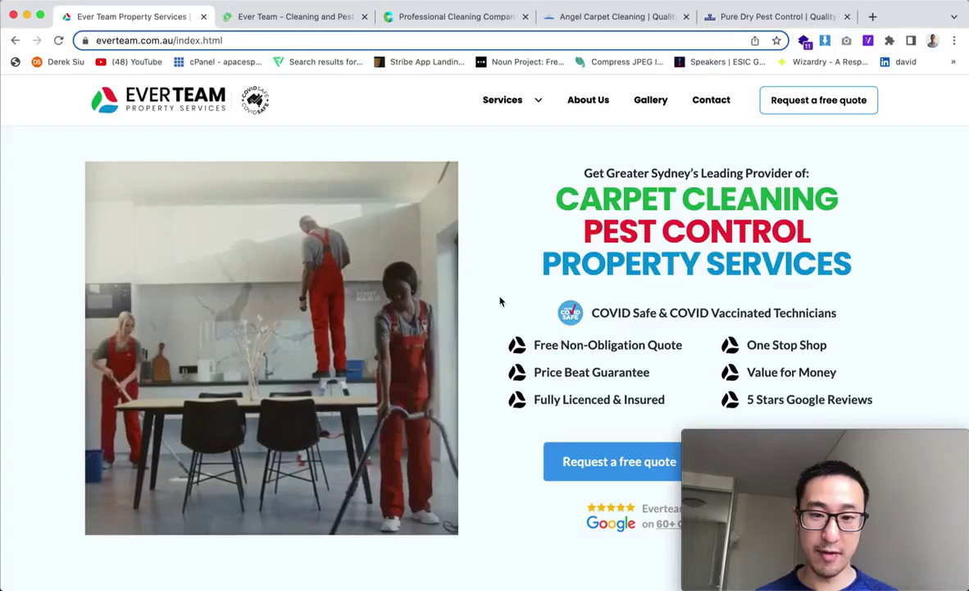
pyautogui.scroll(-10, 492, 299)
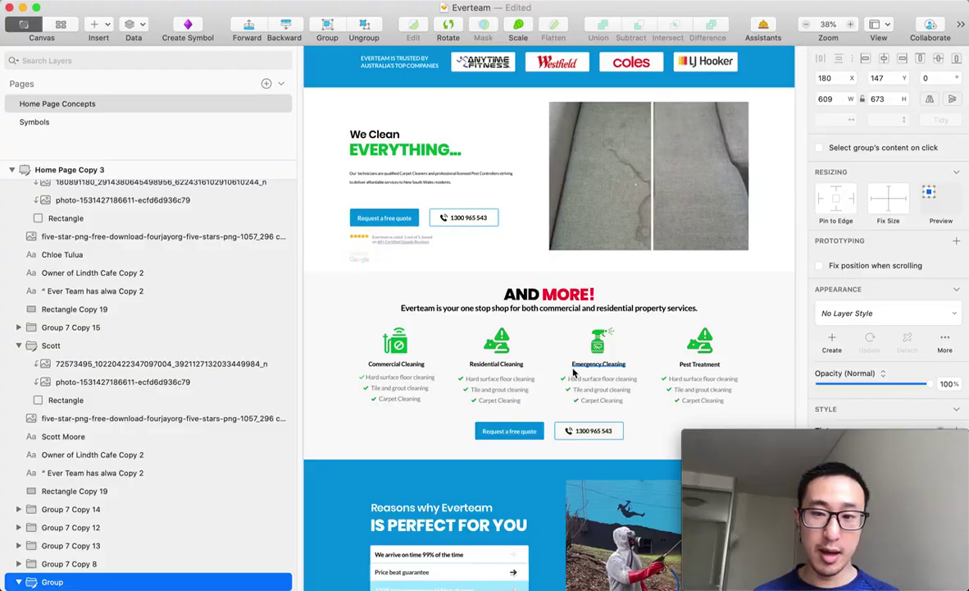
pyautogui.scroll(-2, 584, 352)
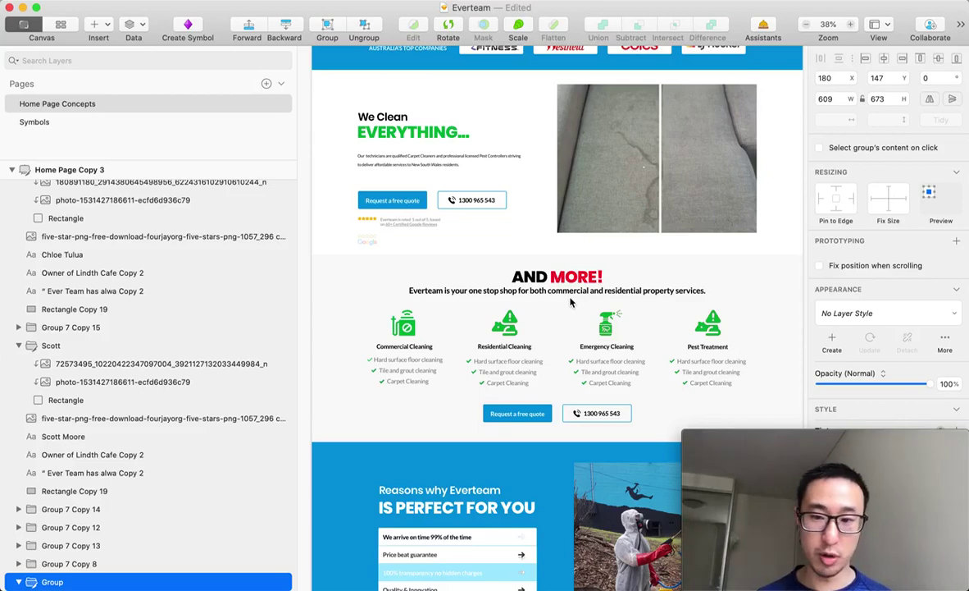
# - Examine the "Reasons why Everteam is perfect for you" section and select entries in its reasons list
pyautogui.scroll(-5, 569, 255)
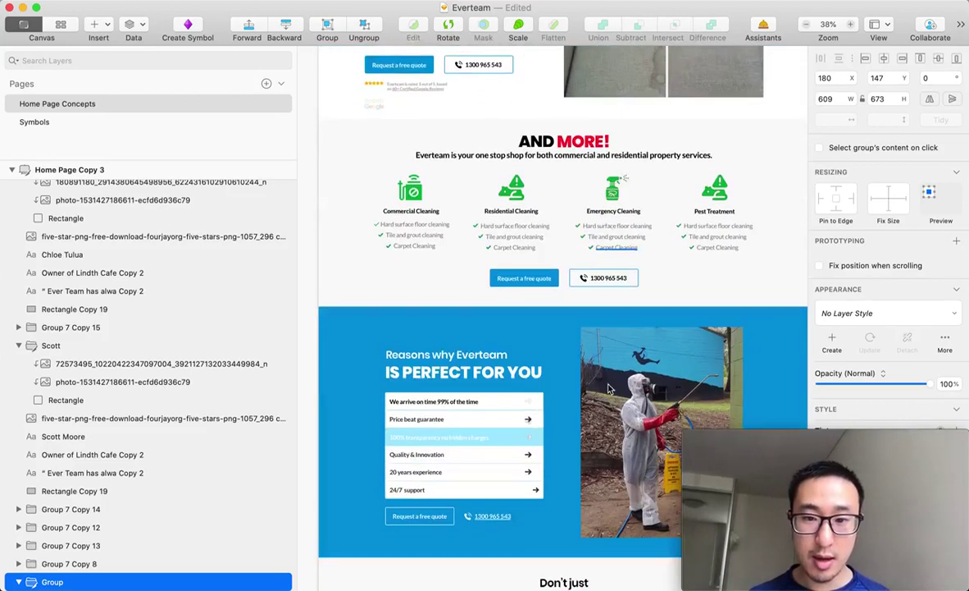
pyautogui.scroll(-2, 644, 304)
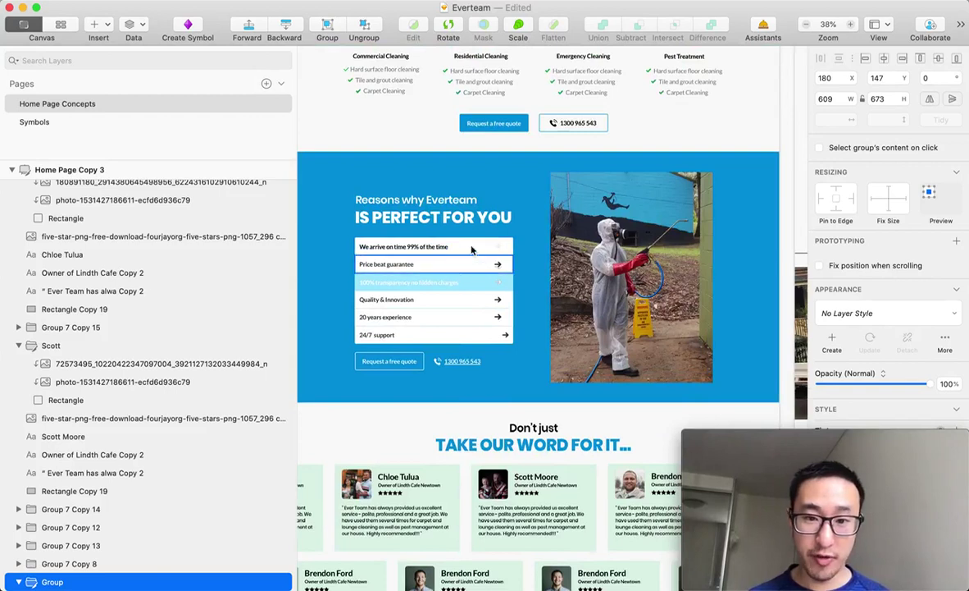
pyautogui.click(449, 261)
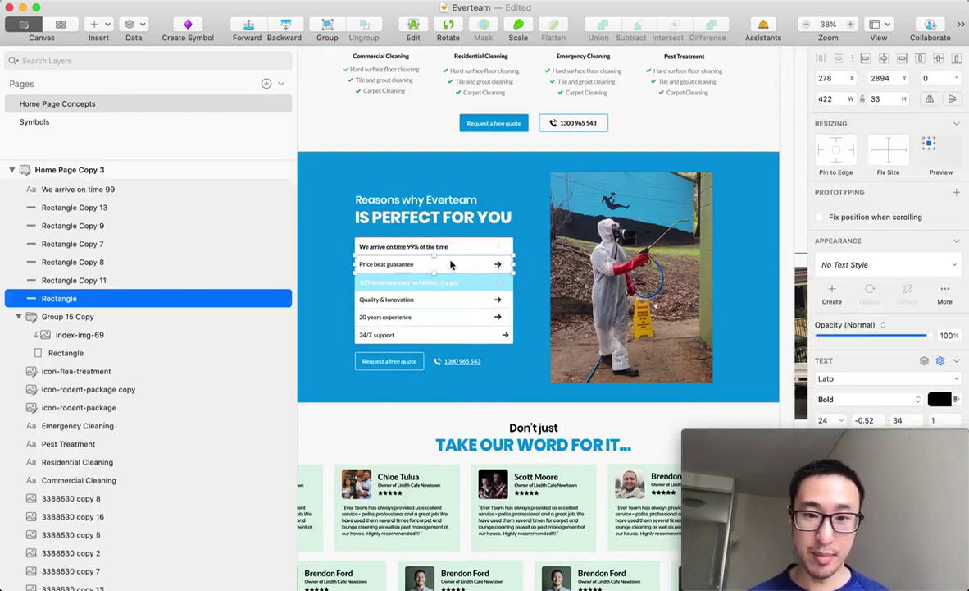
pyautogui.press('cmd+v')
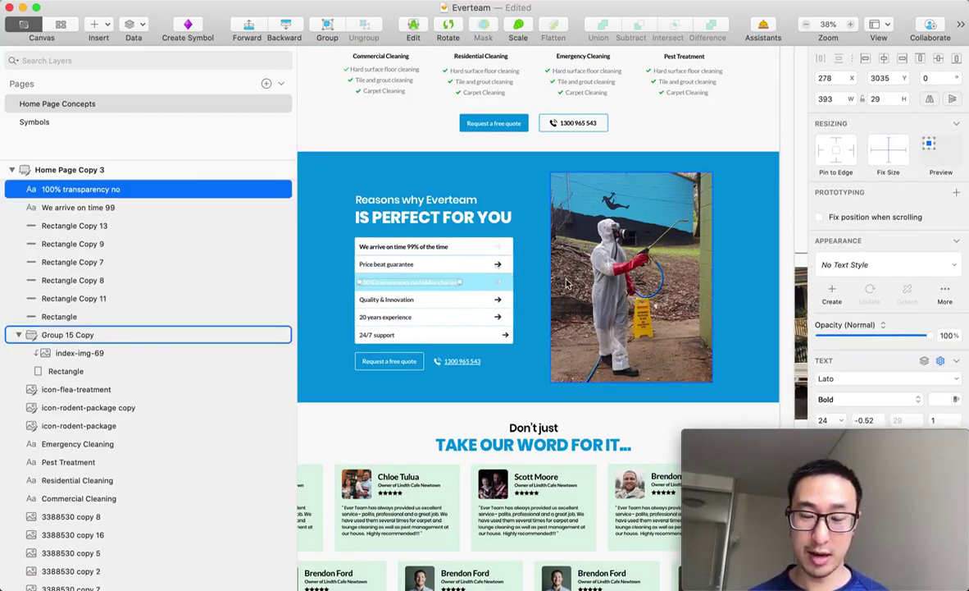
# - Switch to the live site in Chrome and go through the reasons list's entries with their images, ending on "Environmentally friendly"
pyautogui.press('super+Tab')
pyautogui.scroll(-10, 577, 353)
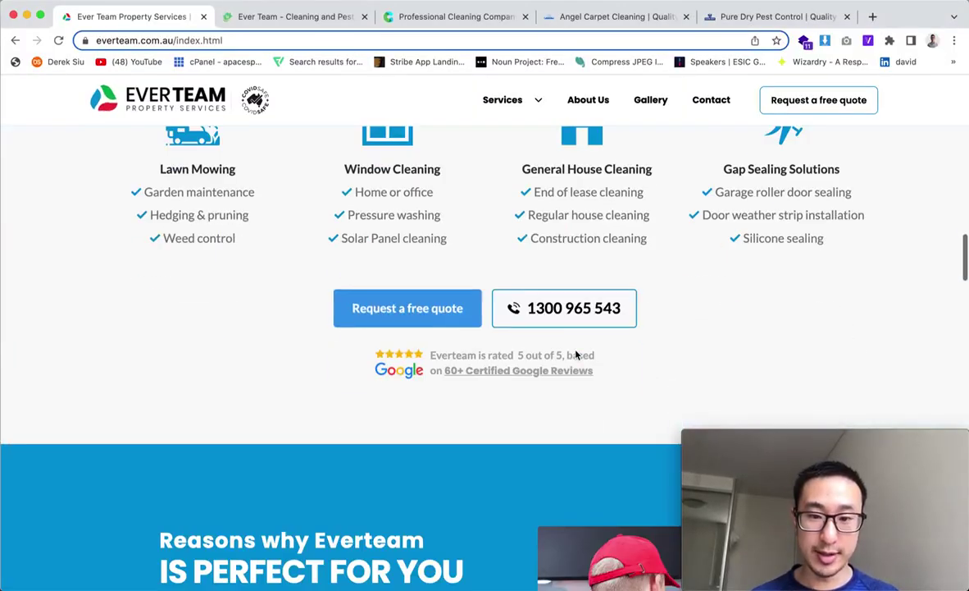
pyautogui.scroll(-3, 374, 303)
pyautogui.click(376, 301)
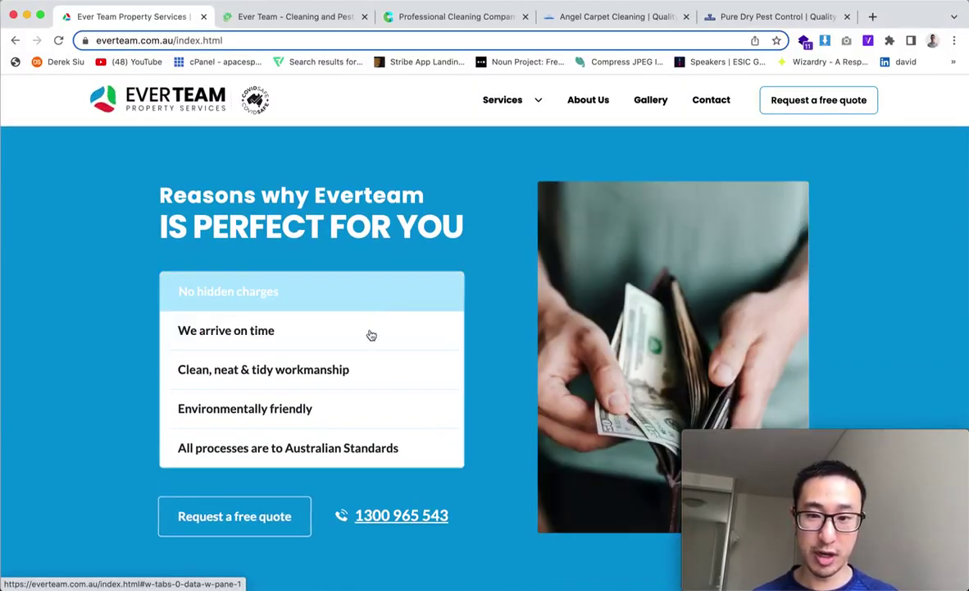
pyautogui.click(368, 347)
pyautogui.click(358, 369)
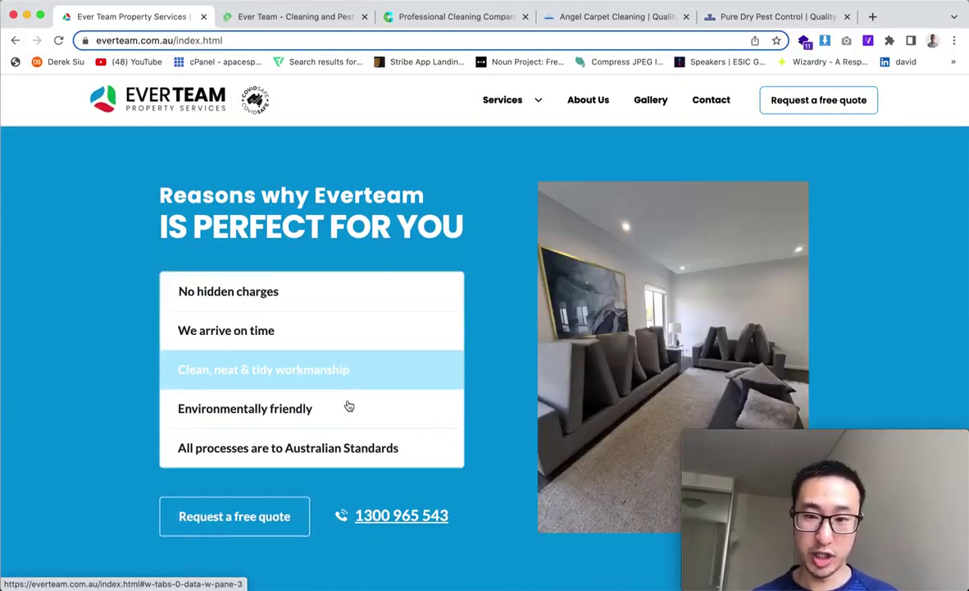
pyautogui.click(348, 406)
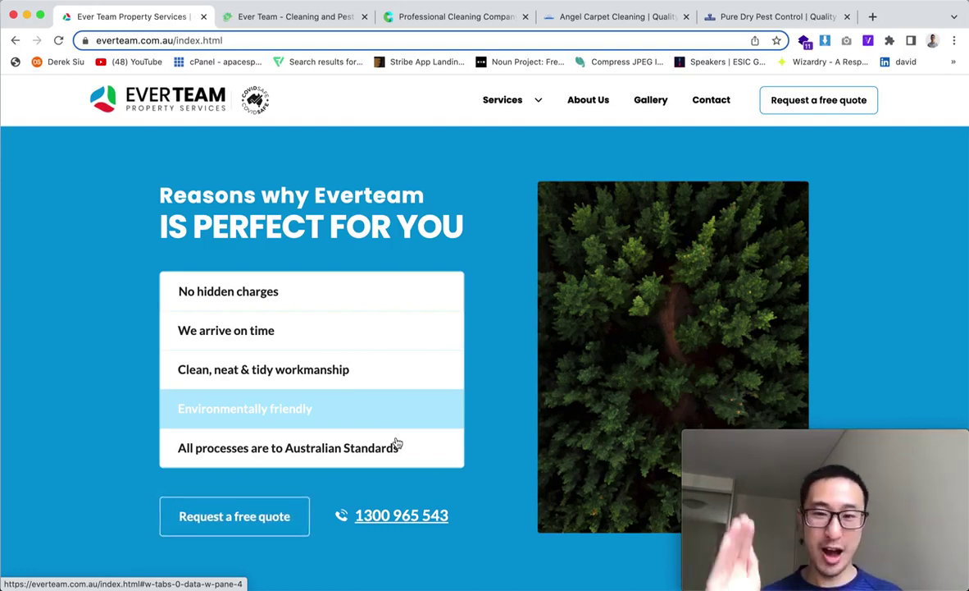
# - Switch back to Sketch and examine the "Take our word for it" testimonials and the "Handle Everything" section
pyautogui.press('super+Tab')
pyautogui.scroll(-5, 601, 379)
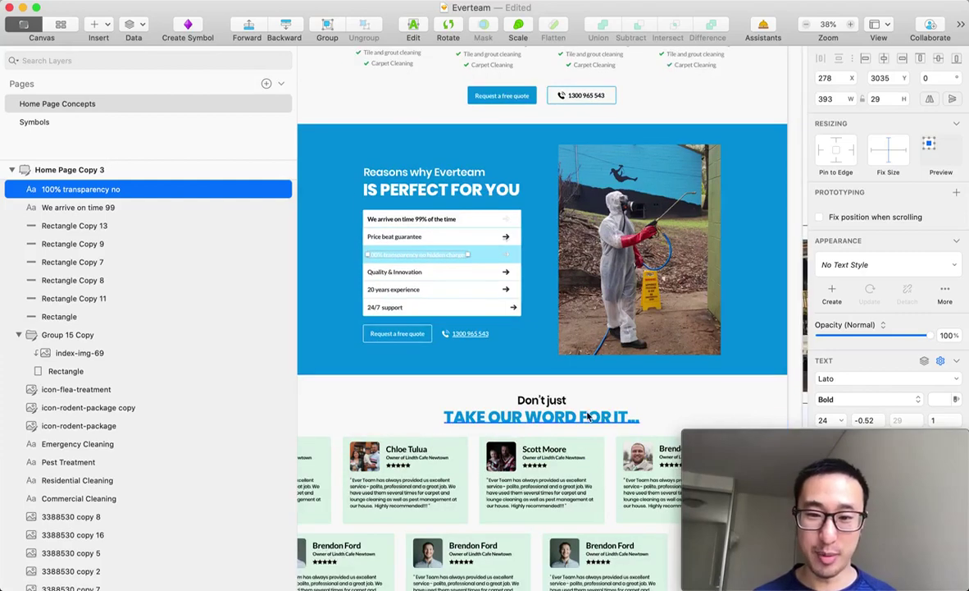
pyautogui.scroll(-1, 601, 378)
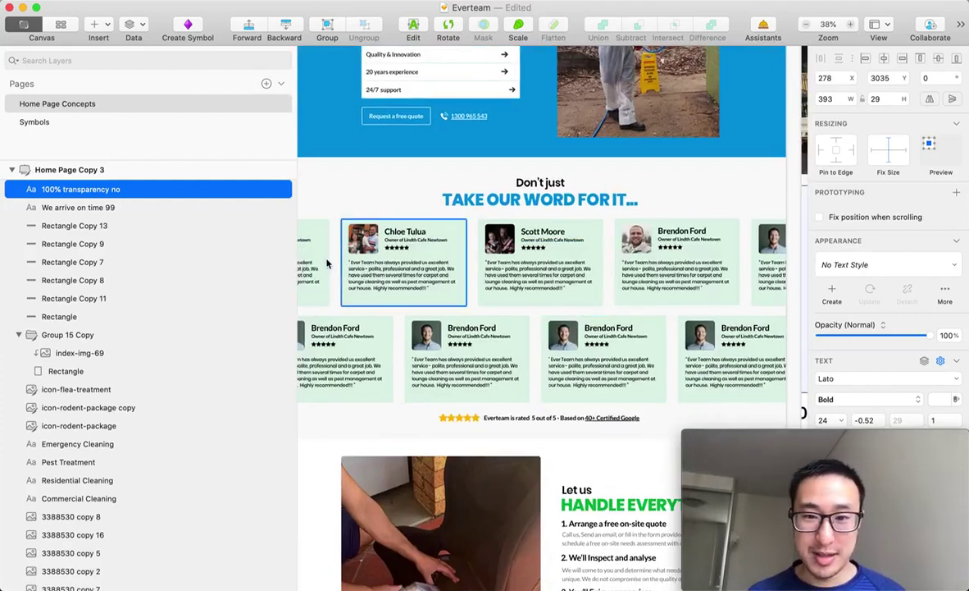
pyautogui.scroll(-1, 607, 274)
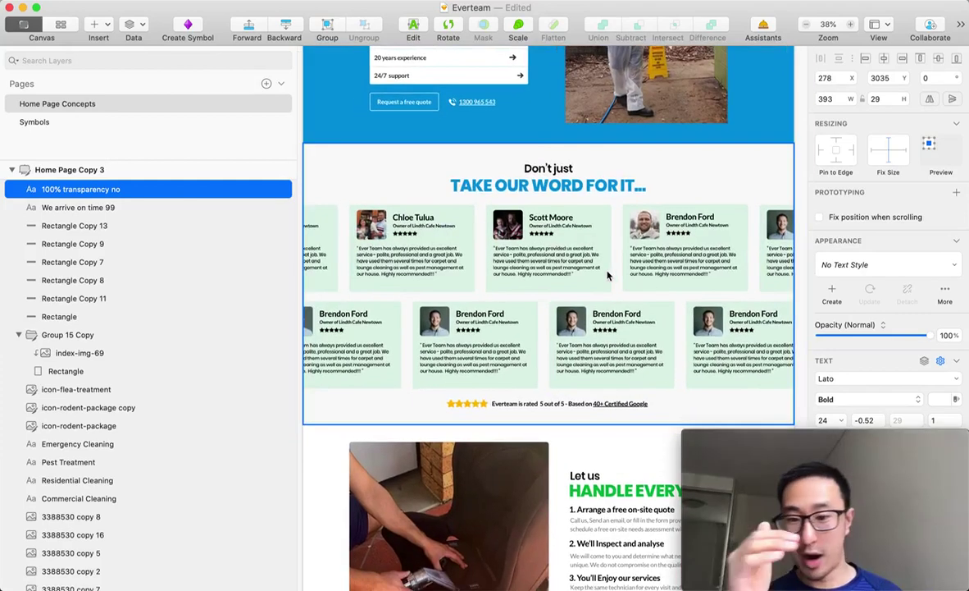
pyautogui.scroll(-10, 607, 275)
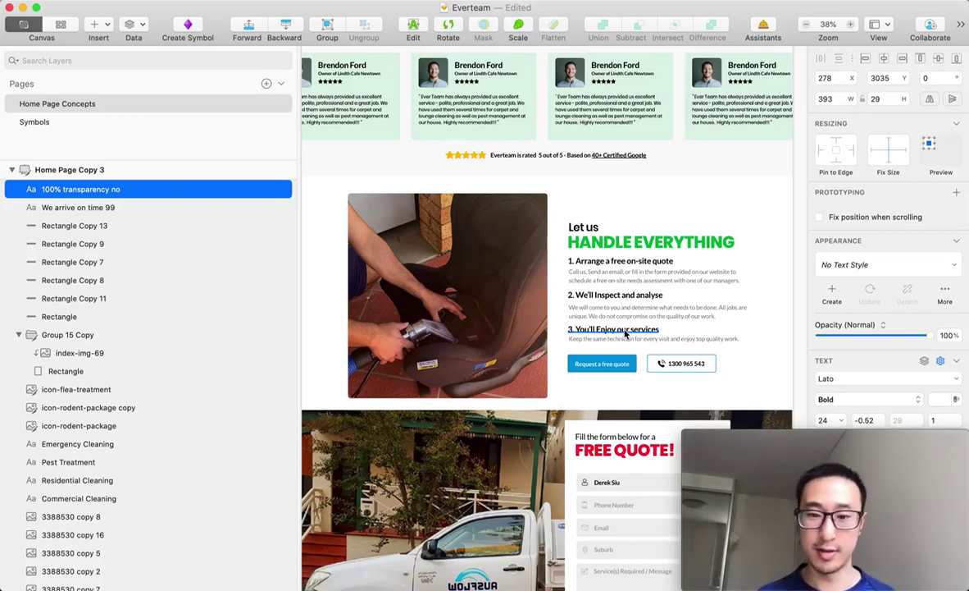
# - Examine the free quote form, the Frequently Asked Questions and the "Ready to speak to us?" call band
pyautogui.scroll(-5, 625, 332)
pyautogui.hscroll(-1, 581, 343)
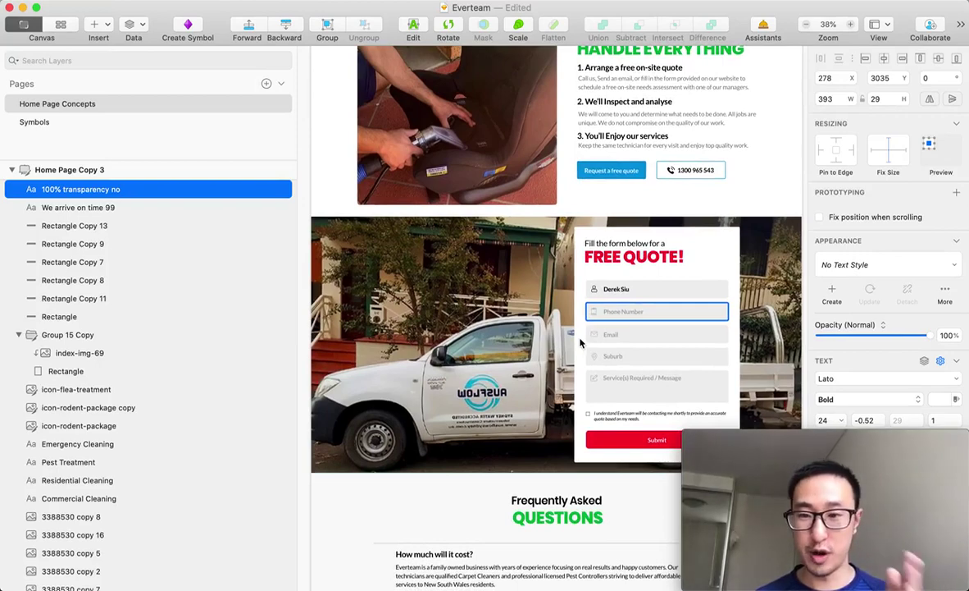
pyautogui.scroll(-4, 580, 343)
pyautogui.scroll(-3, 580, 342)
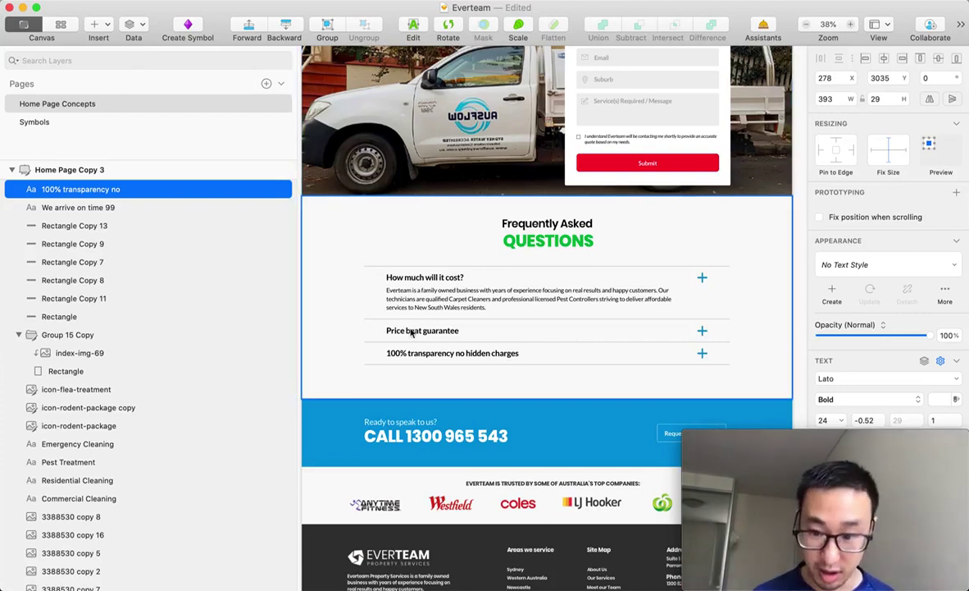
pyautogui.scroll(-2, 610, 385)
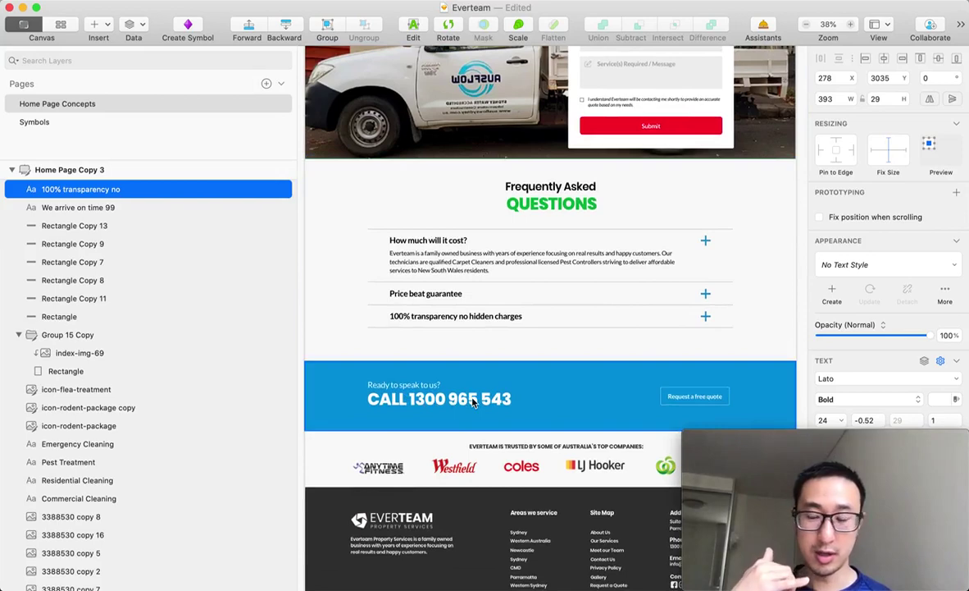
pyautogui.scroll(-5, 508, 402)
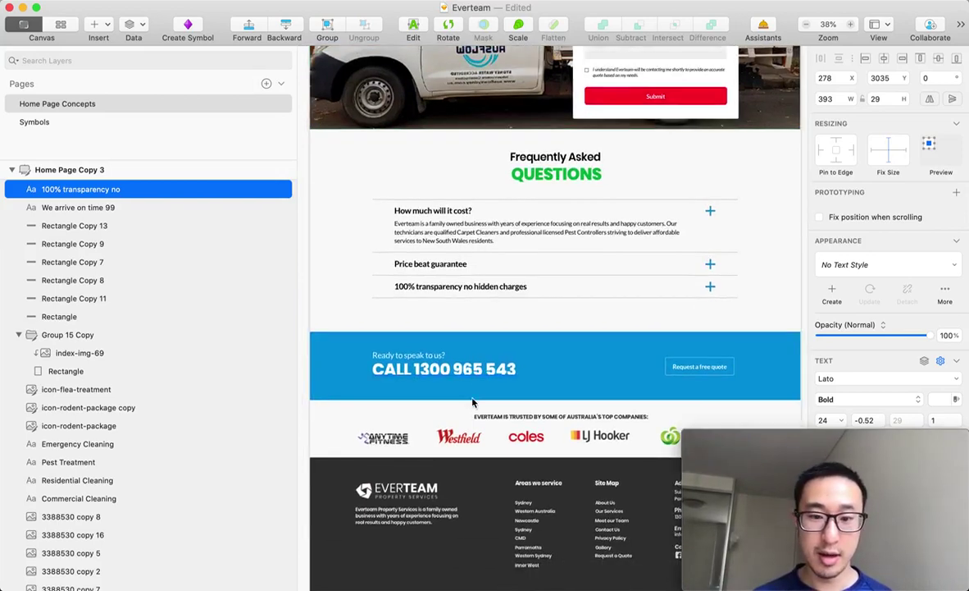
# - Select the call band's phone heading, background and quote button in turn, and examine the company logos and footer
pyautogui.click(450, 287)
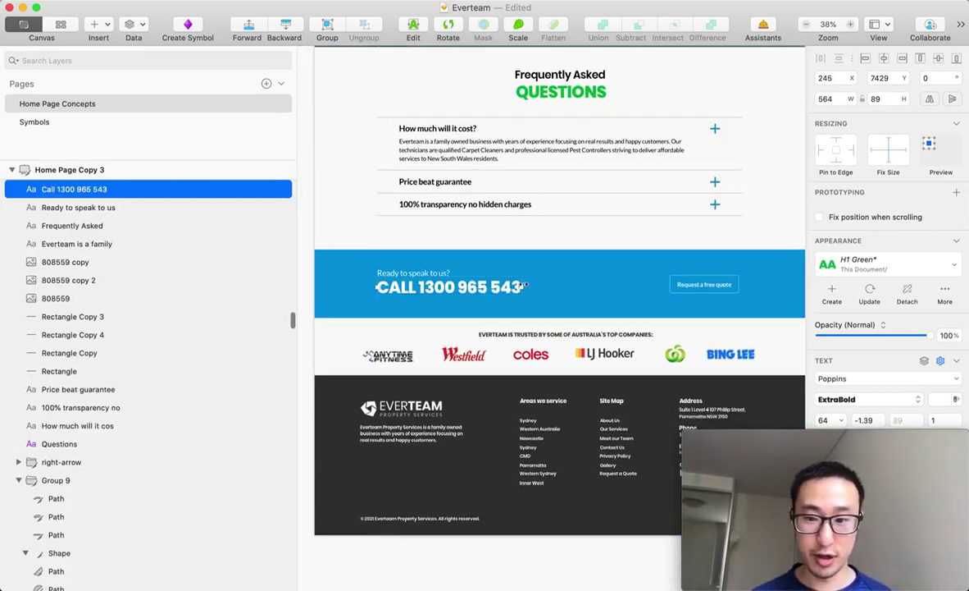
pyautogui.click(642, 283)
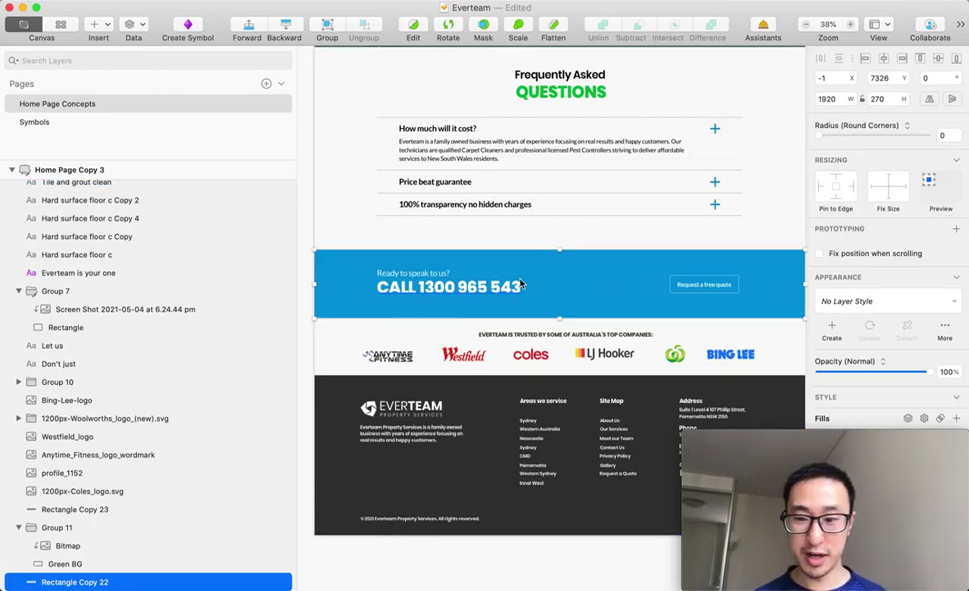
pyautogui.click(481, 288)
pyautogui.click(681, 284)
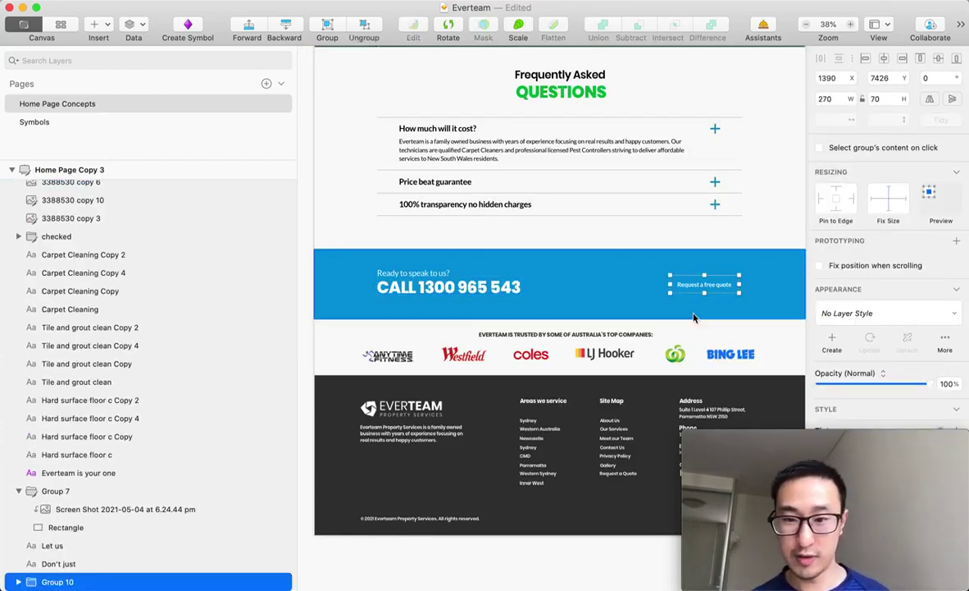
pyautogui.scroll(-2, 587, 296)
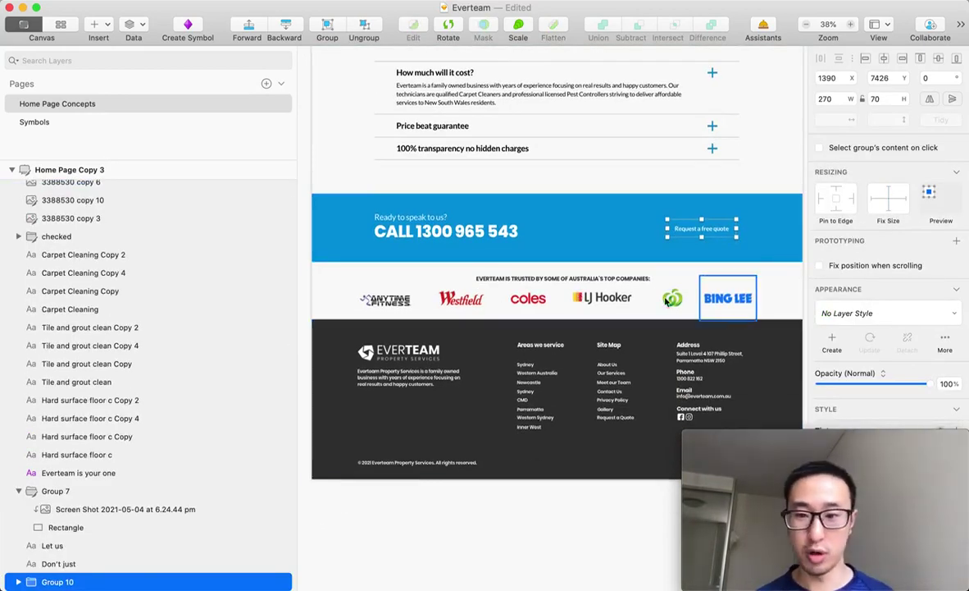
pyautogui.scroll(-3, 673, 305)
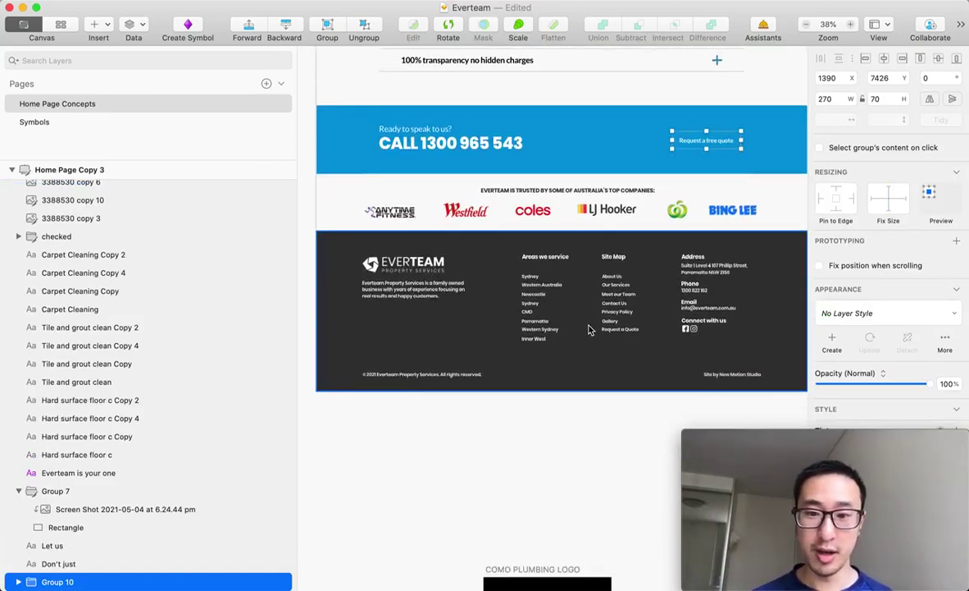
# - Return to the top of Home Page Copy 3 to review its upper sections, and view the adjacent Services Page design
pyautogui.scroll(10, 588, 330)
pyautogui.scroll(-3, 608, 249)
pyautogui.scroll(10, 607, 249)
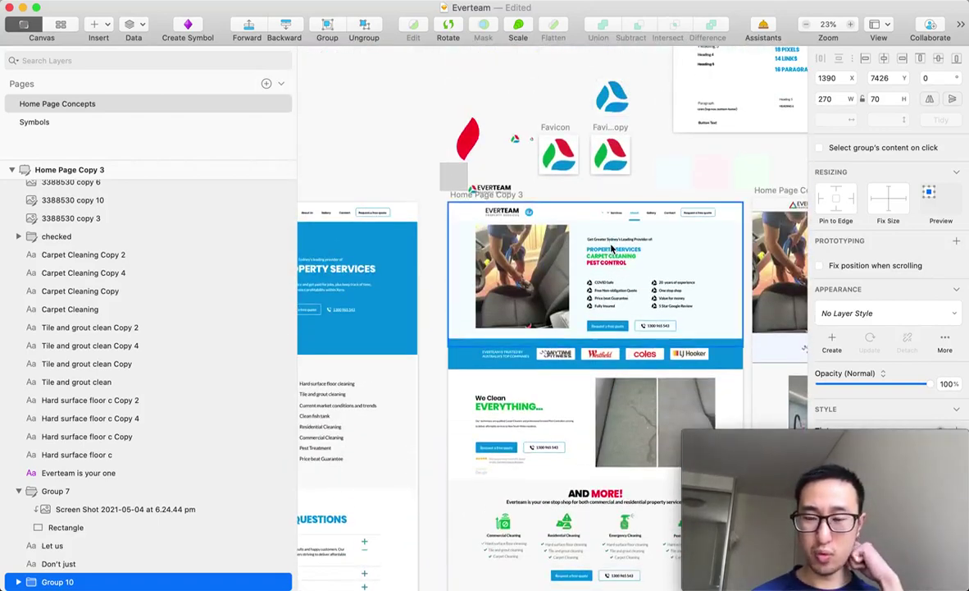
pyautogui.scroll(-1, 641, 282)
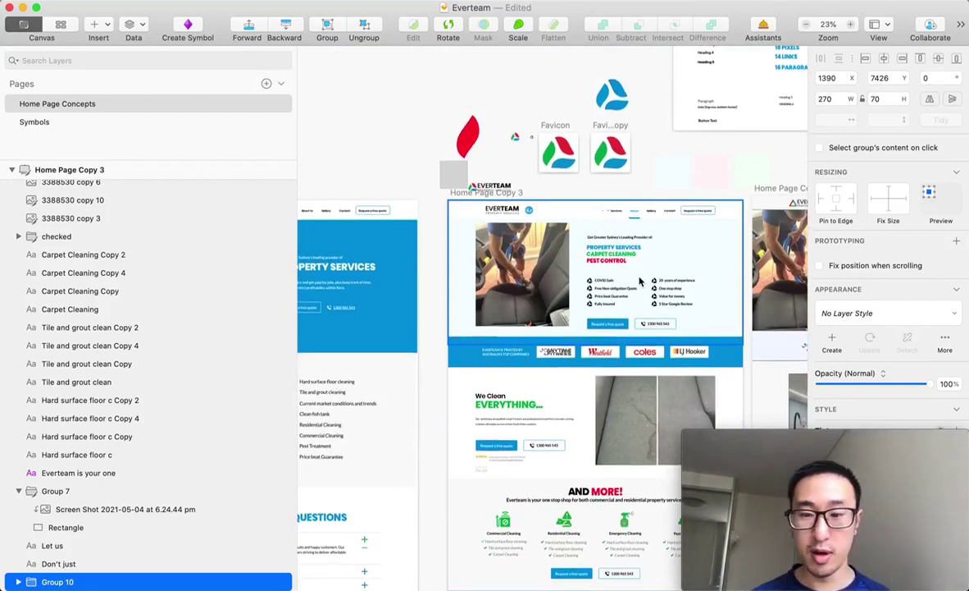
pyautogui.scroll(-1, 640, 281)
pyautogui.scroll(-3, 641, 282)
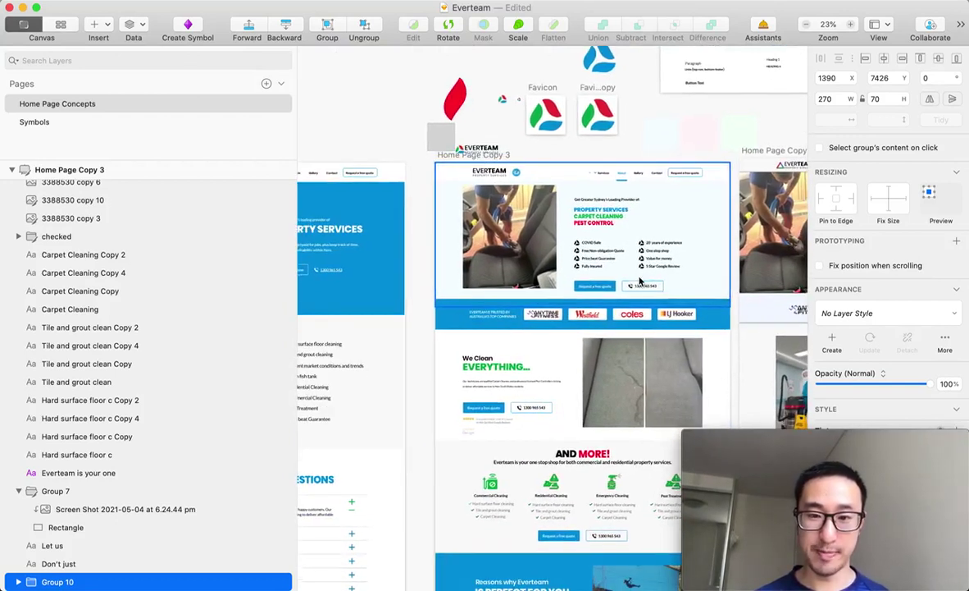
pyautogui.scroll(-5, 587, 289)
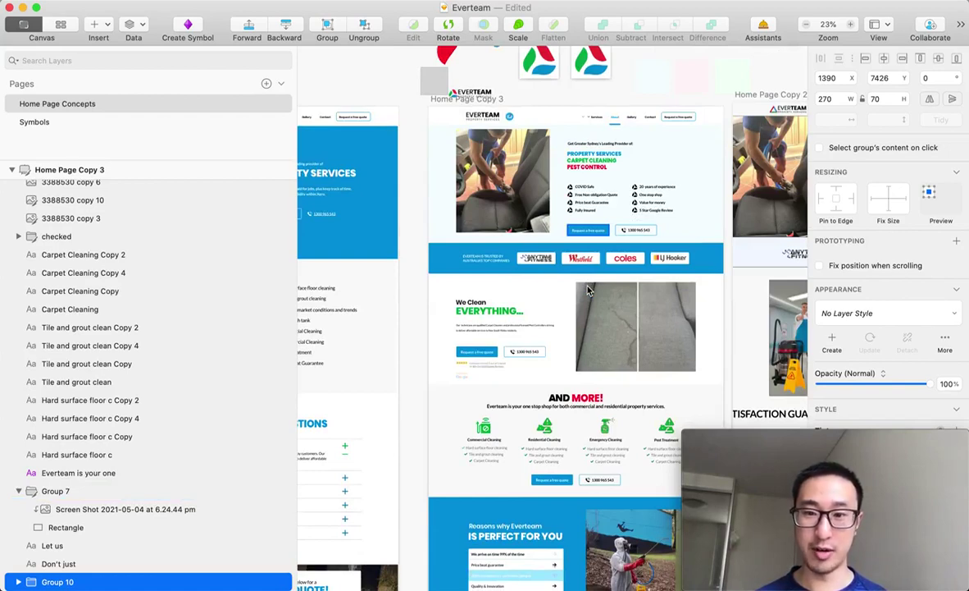
pyautogui.hscroll(-10, 587, 289)
pyautogui.scroll(-2, 501, 270)
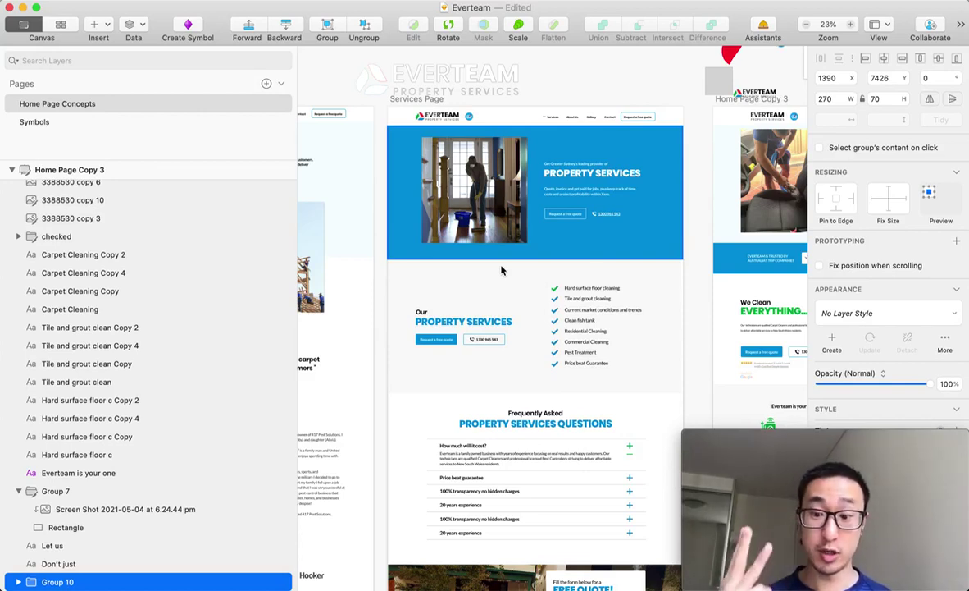
# - Review the top of the Services Page, selecting its header photo, heading text group and description paragraph in turn
pyautogui.scroll(2, 508, 268)
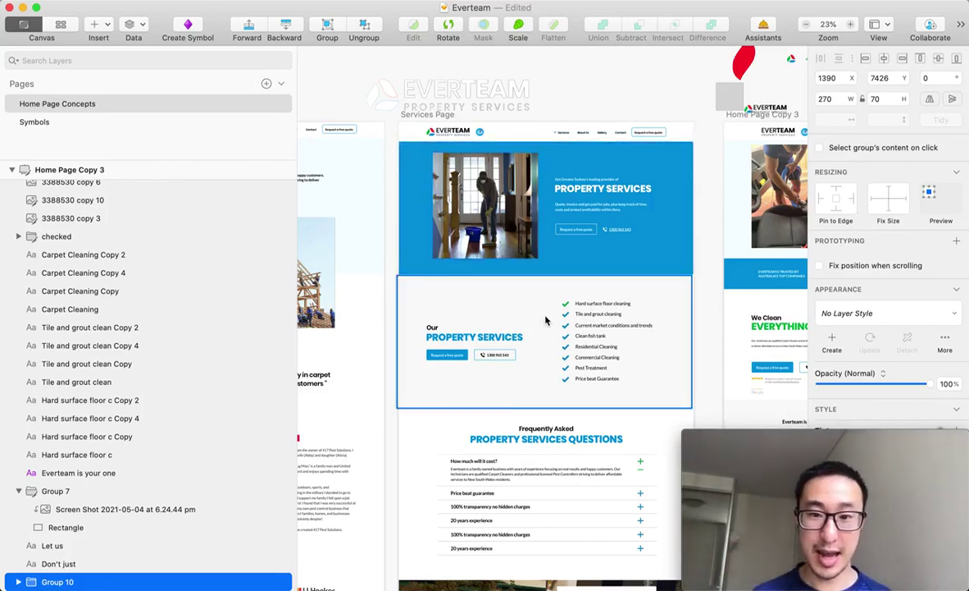
pyautogui.scroll(-2, 545, 320)
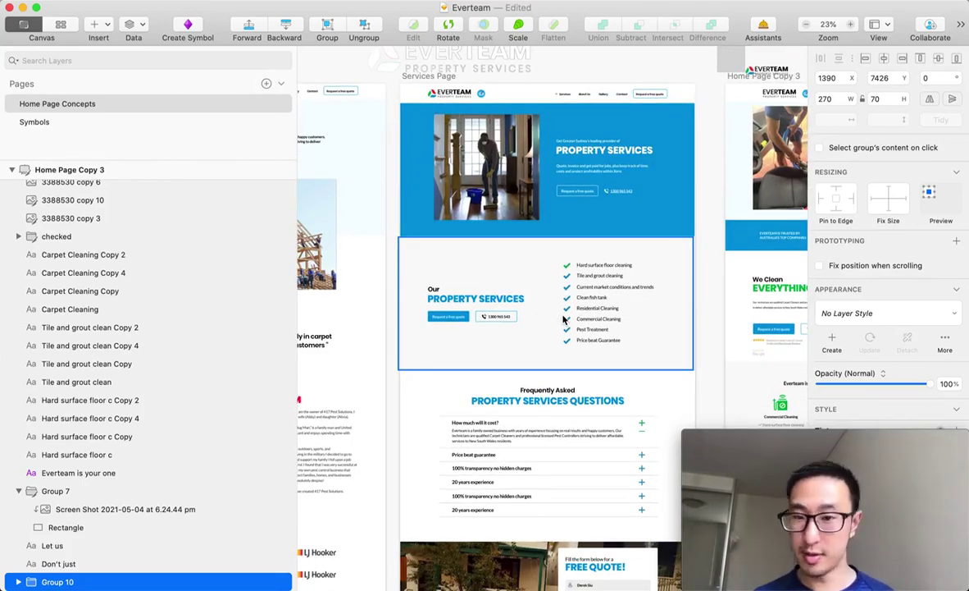
pyautogui.scroll(3, 580, 268)
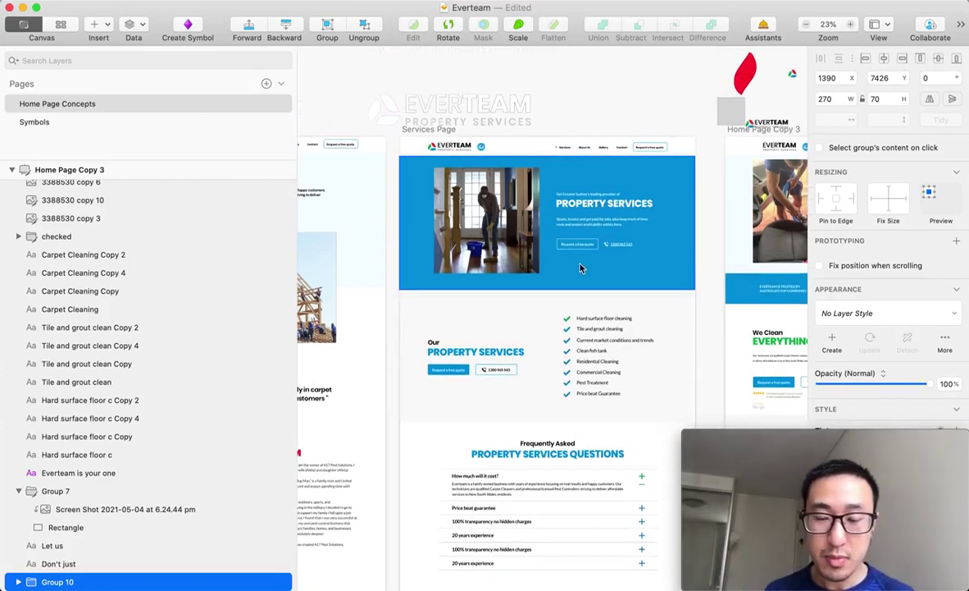
pyautogui.hscroll(1, 601, 160)
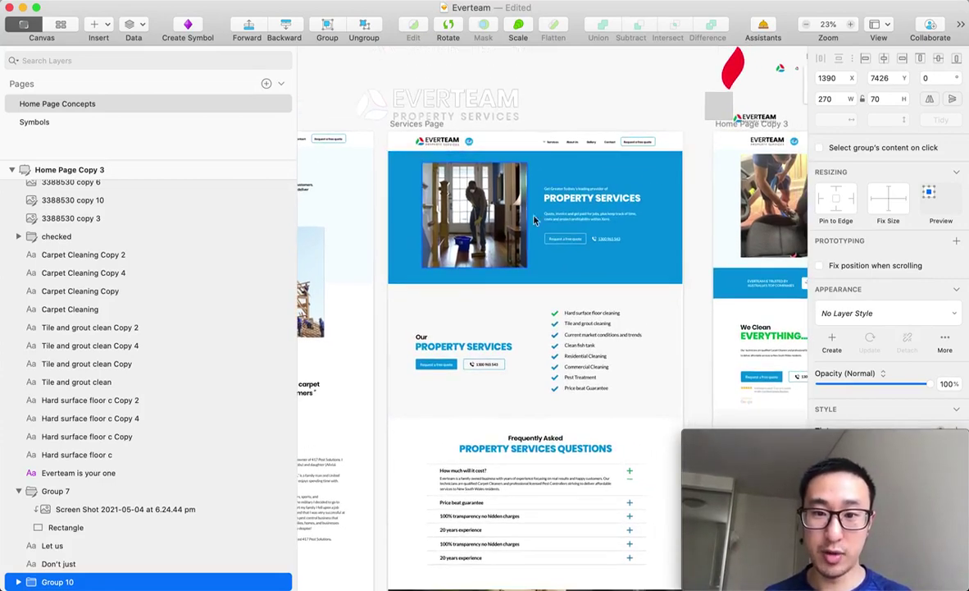
pyautogui.scroll(-1, 618, 215)
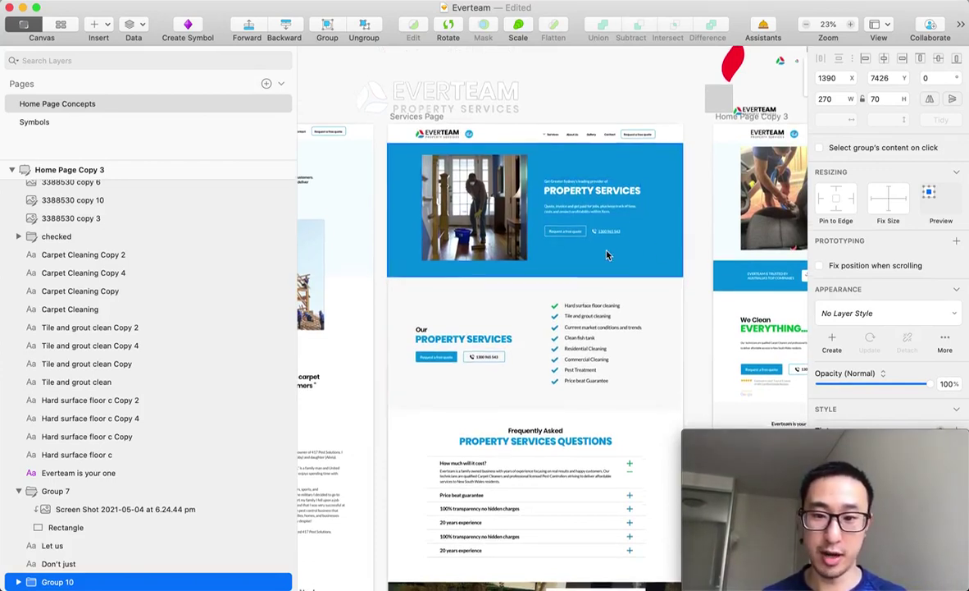
pyautogui.scroll(5, 606, 255)
pyautogui.click(498, 194)
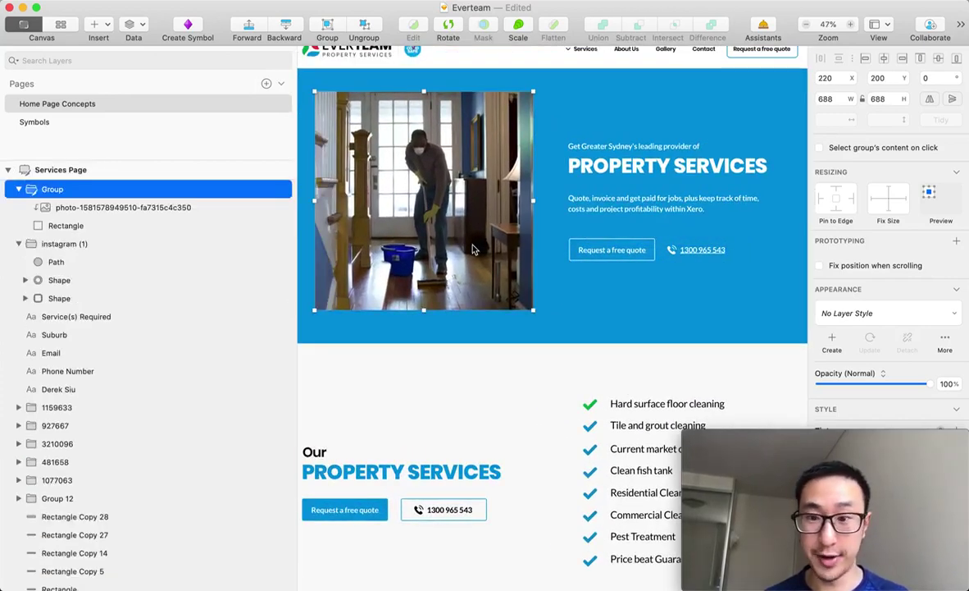
pyautogui.click(652, 168)
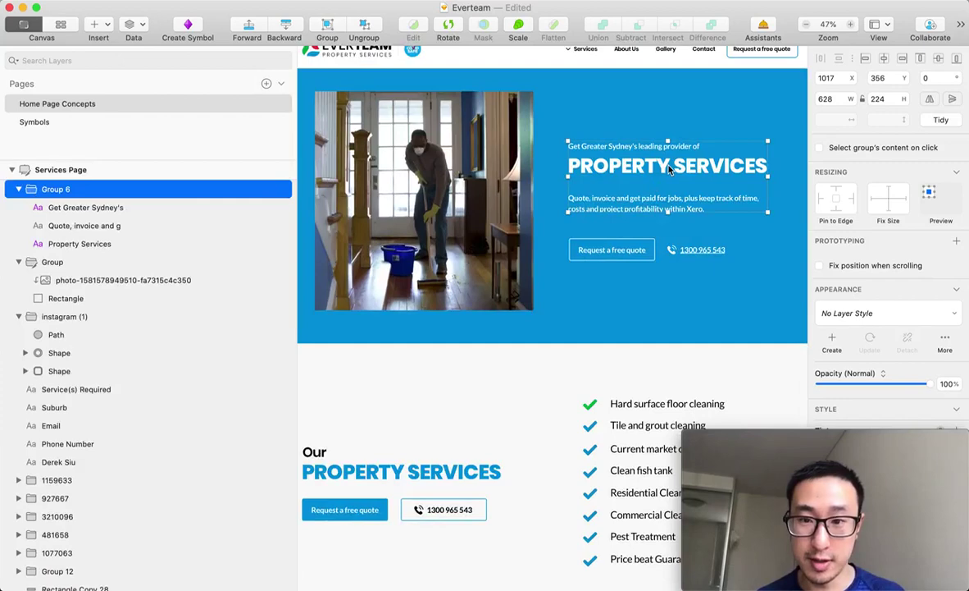
pyautogui.click(605, 205)
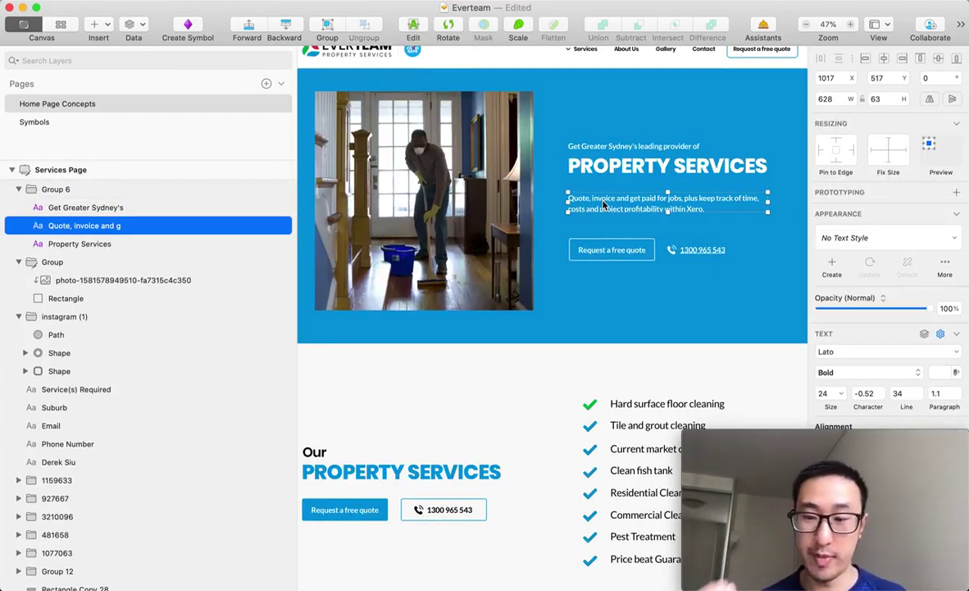
# - Examine the "Our Property Services" checklist and the "Property Services Questions" section of the Services Page
pyautogui.scroll(-5, 604, 205)
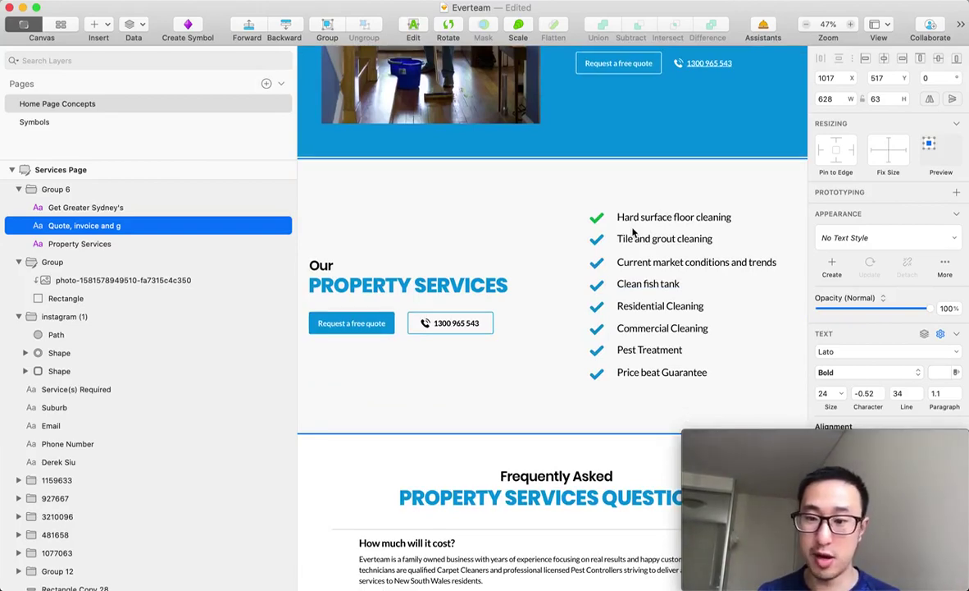
pyautogui.scroll(-5, 640, 374)
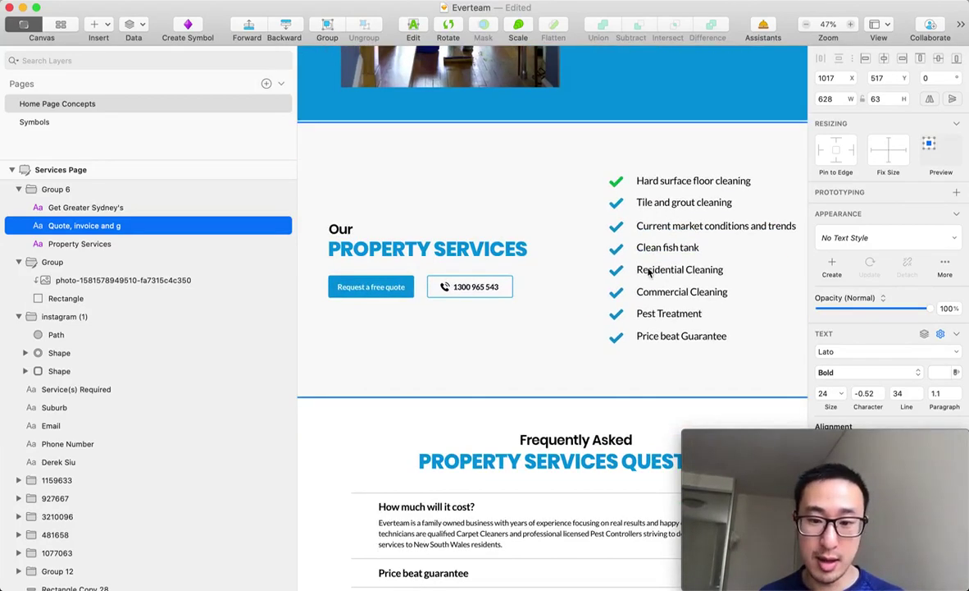
pyautogui.scroll(-2, 640, 375)
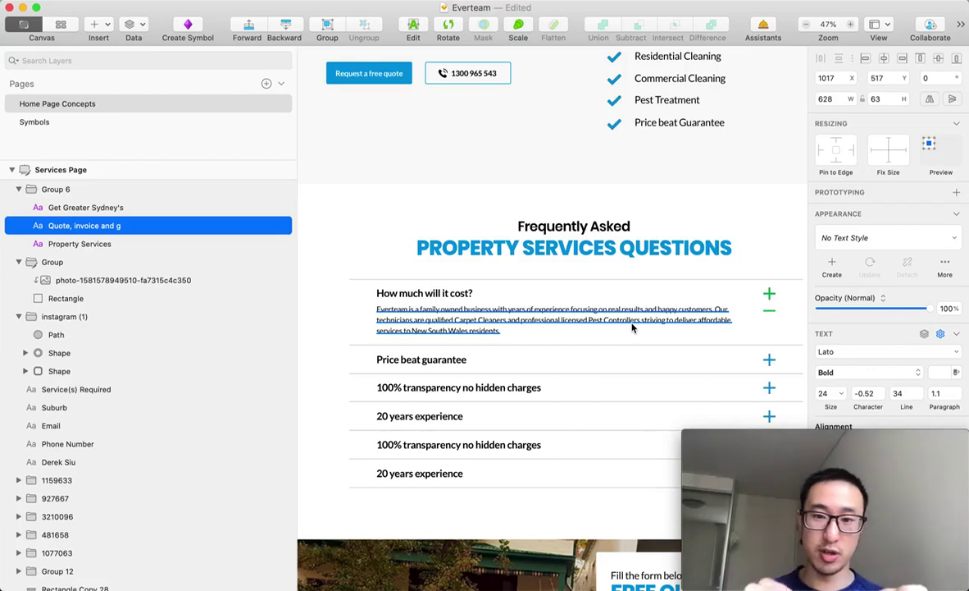
pyautogui.scroll(-3, 632, 327)
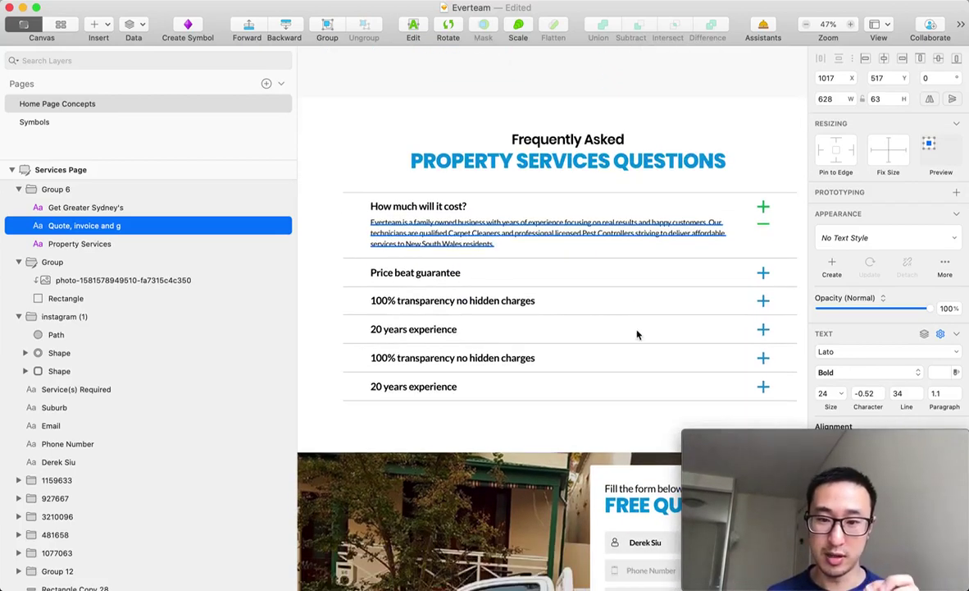
pyautogui.scroll(-2, 650, 355)
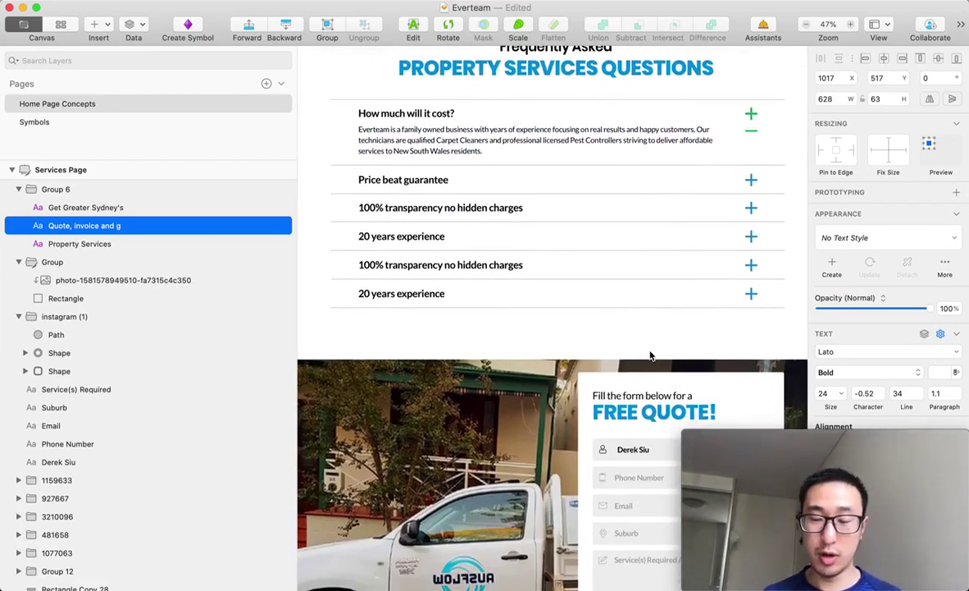
# - Return to the Services Page header and compare it with the header of Home Page Copy 3
pyautogui.scroll(10, 651, 355)
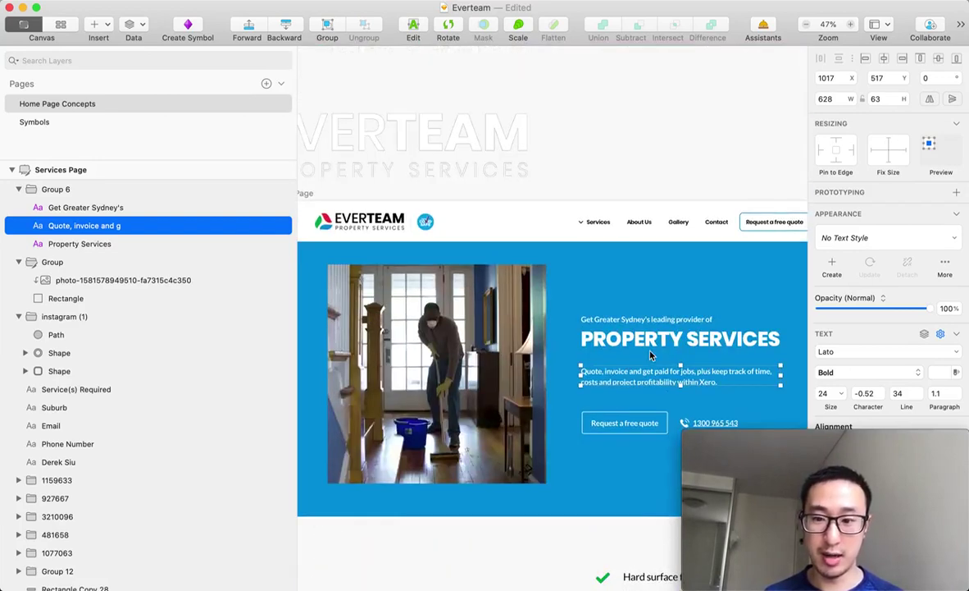
pyautogui.scroll(-3, 650, 355)
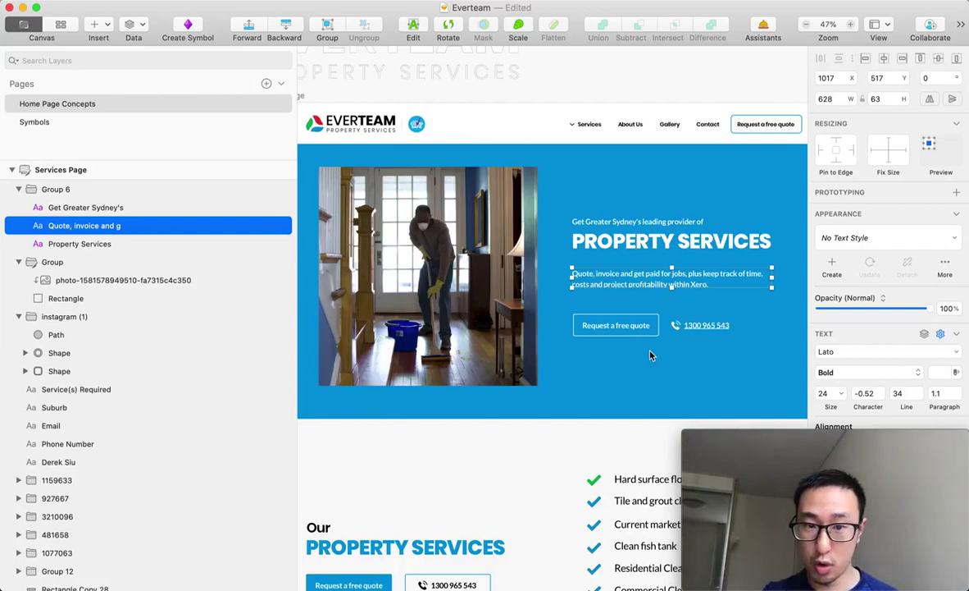
pyautogui.hscroll(10, 650, 354)
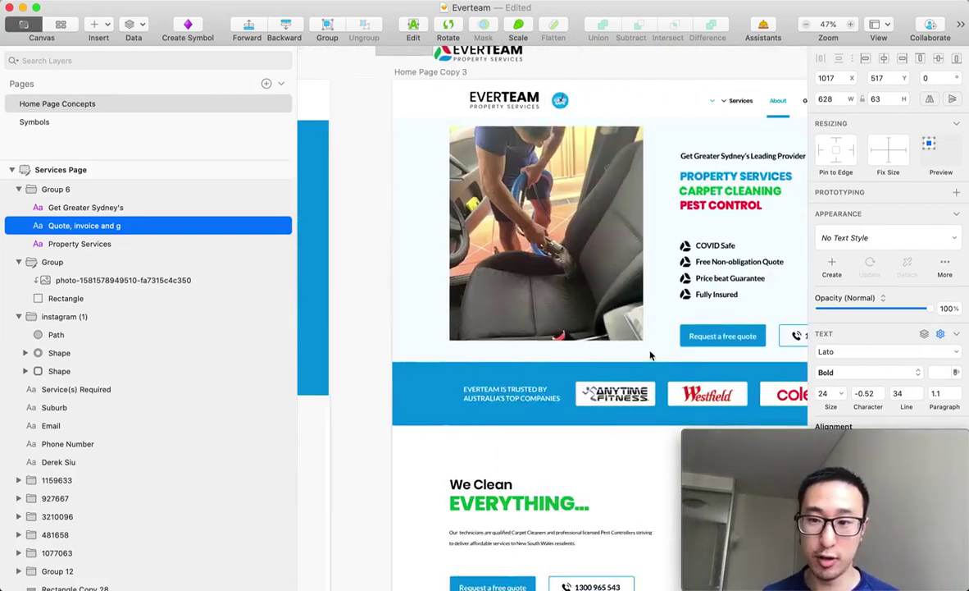
pyautogui.hscroll(-10, 649, 354)
# - Examine the rest of the Services Page, from the service checklist through the free quote form to the footer
pyautogui.scroll(-8, 650, 354)
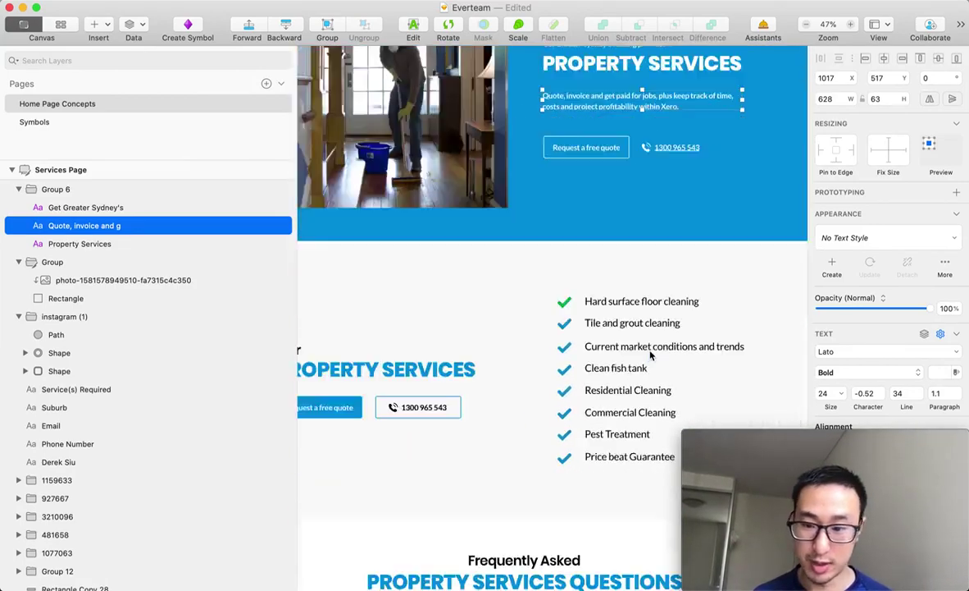
pyautogui.scroll(-5, 650, 355)
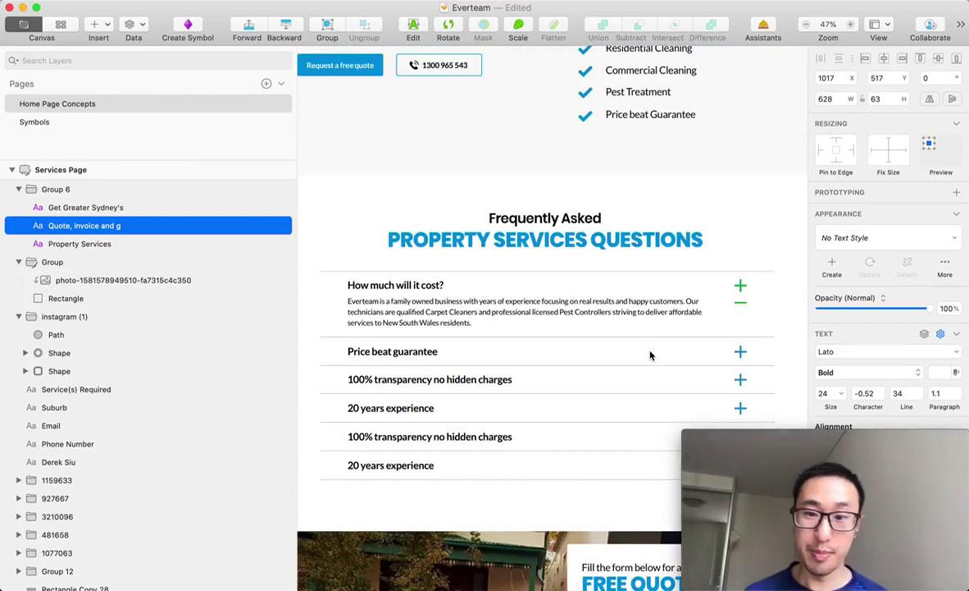
pyautogui.scroll(-7, 650, 353)
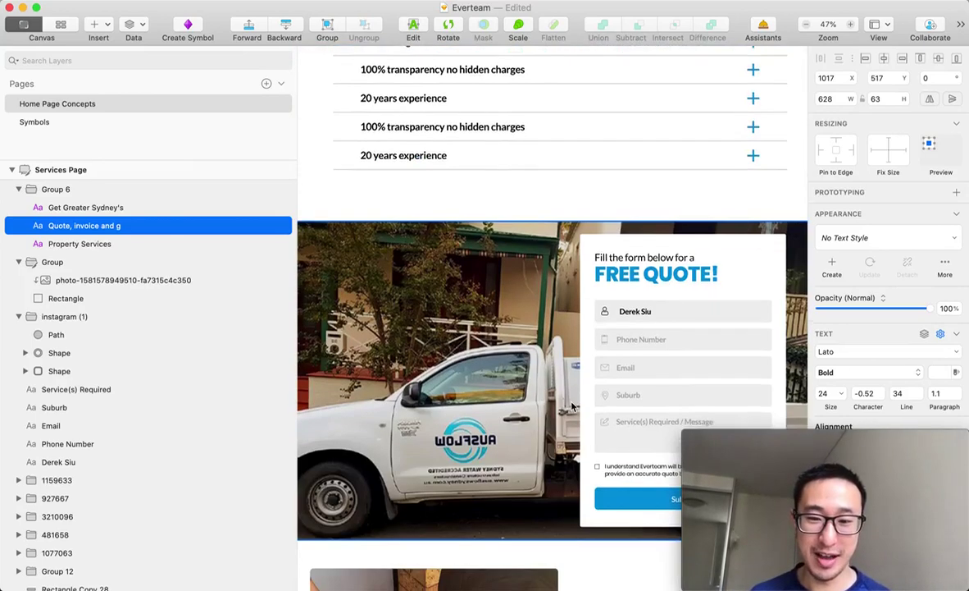
pyautogui.scroll(-3, 572, 406)
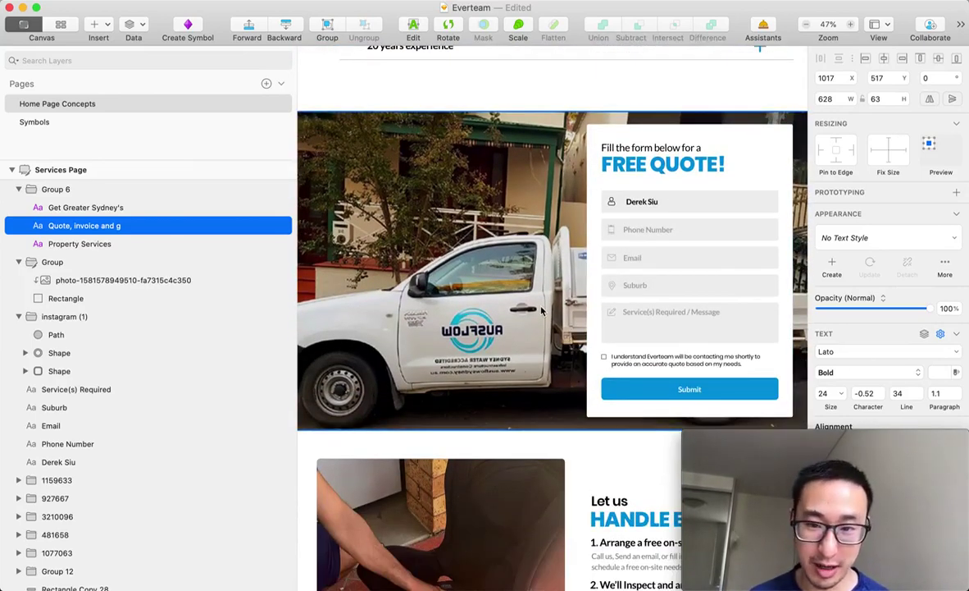
pyautogui.scroll(-7, 568, 344)
pyautogui.scroll(-6, 577, 381)
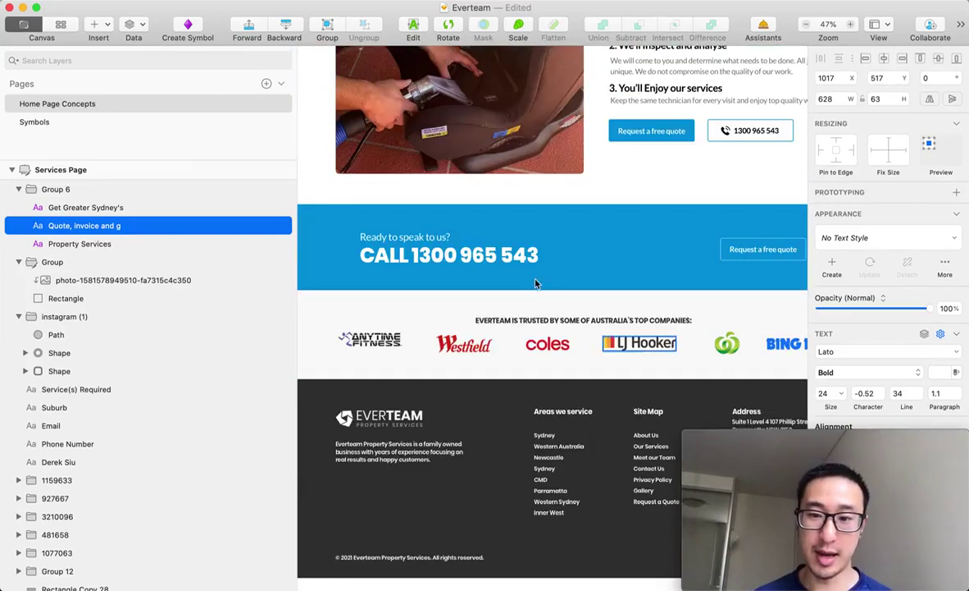
# - View the About Us Page design and select the introductory paragraph under its "About Us" heading
pyautogui.hscroll(2, 618, 239)
pyautogui.scroll(-6, 589, 255)
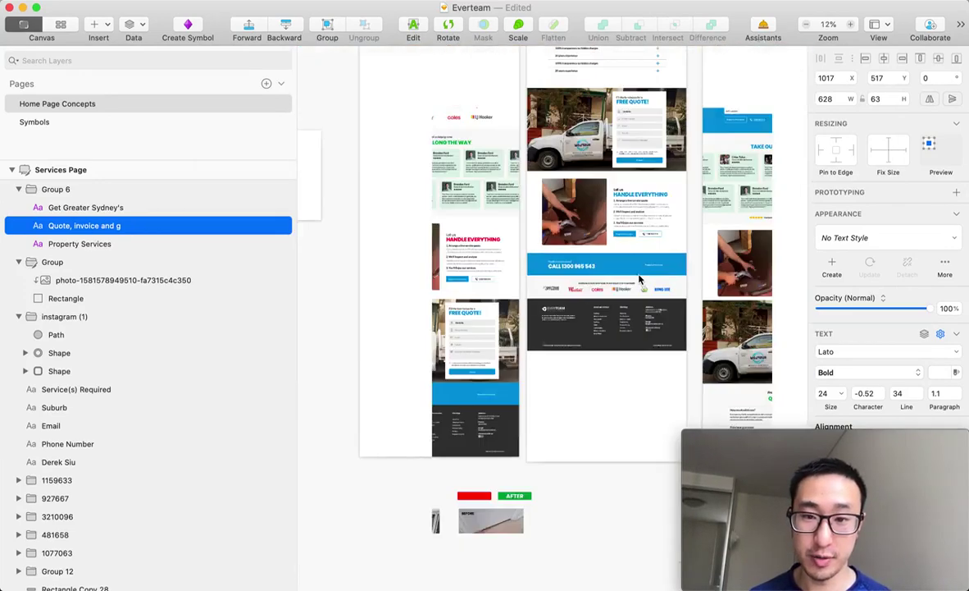
pyautogui.hscroll(-4, 607, 217)
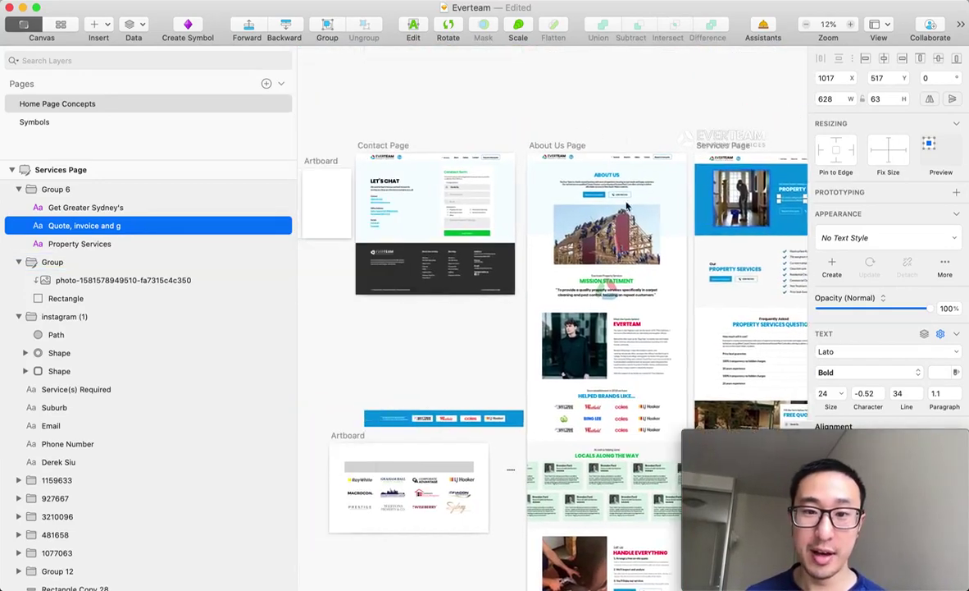
pyautogui.scroll(4, 614, 202)
pyautogui.scroll(4, 615, 197)
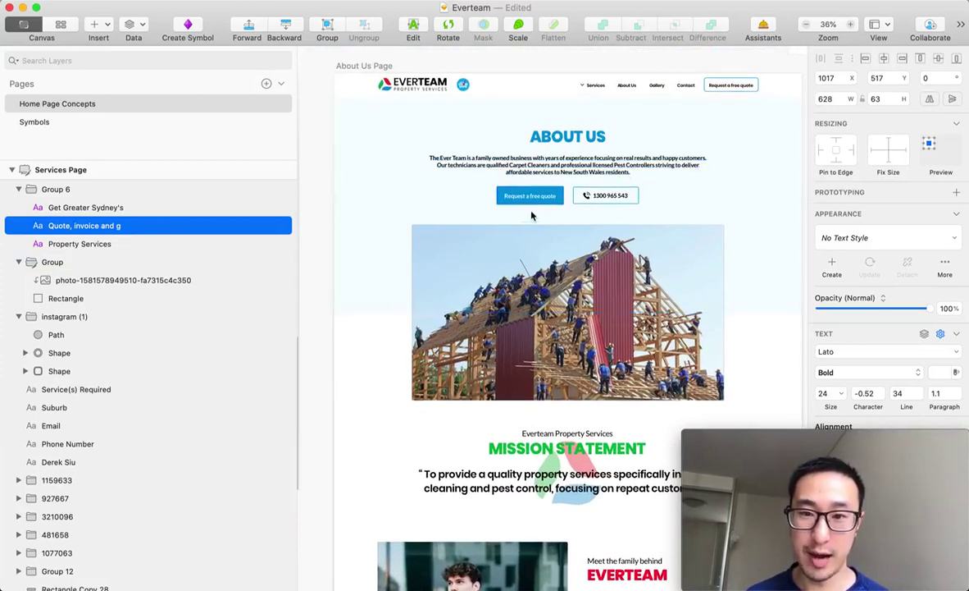
pyautogui.scroll(2, 623, 176)
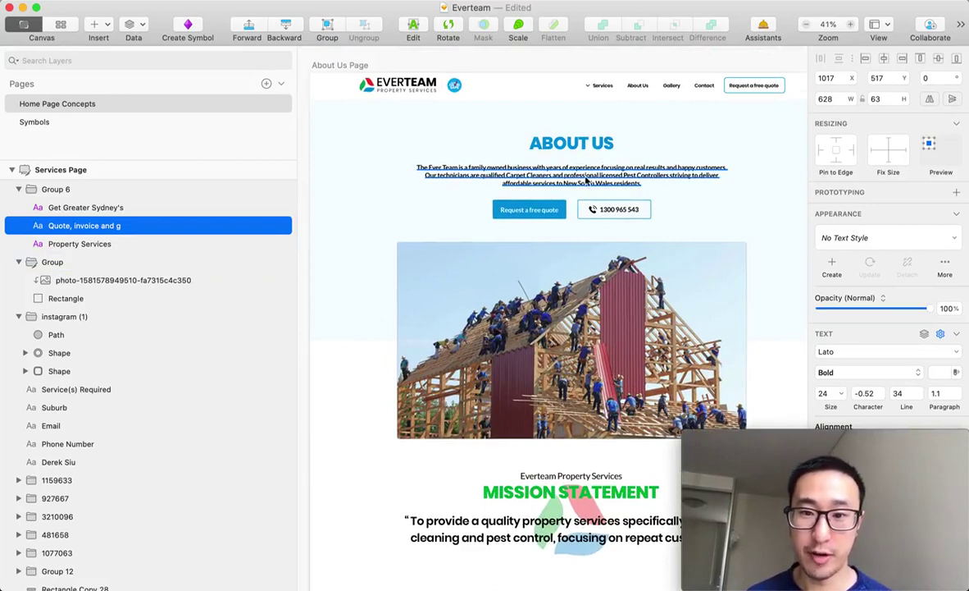
pyautogui.click(589, 179)
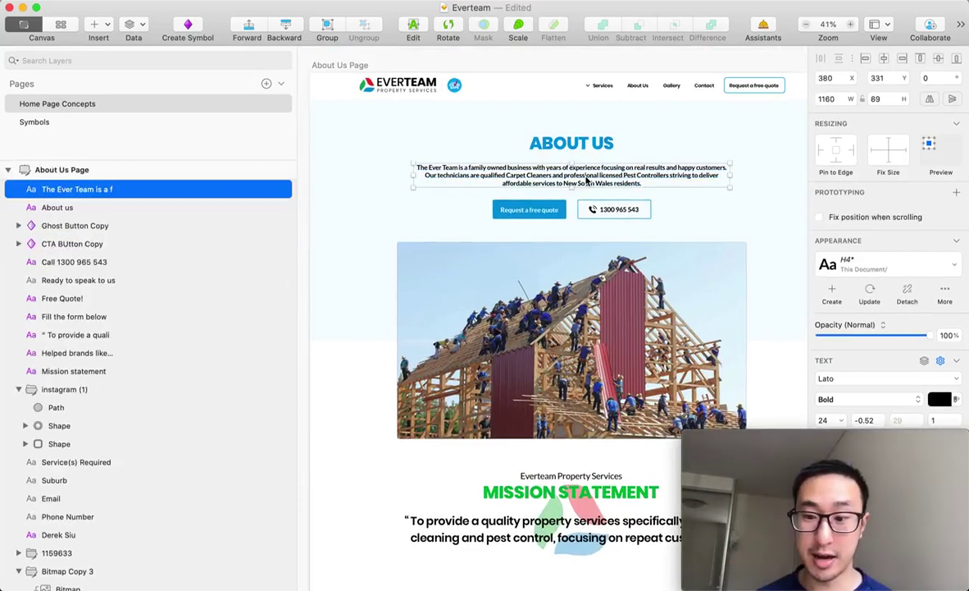
# - Select the About Us Page's construction photo and the green "Mission Statement" heading in turn to examine them
pyautogui.scroll(-3, 586, 181)
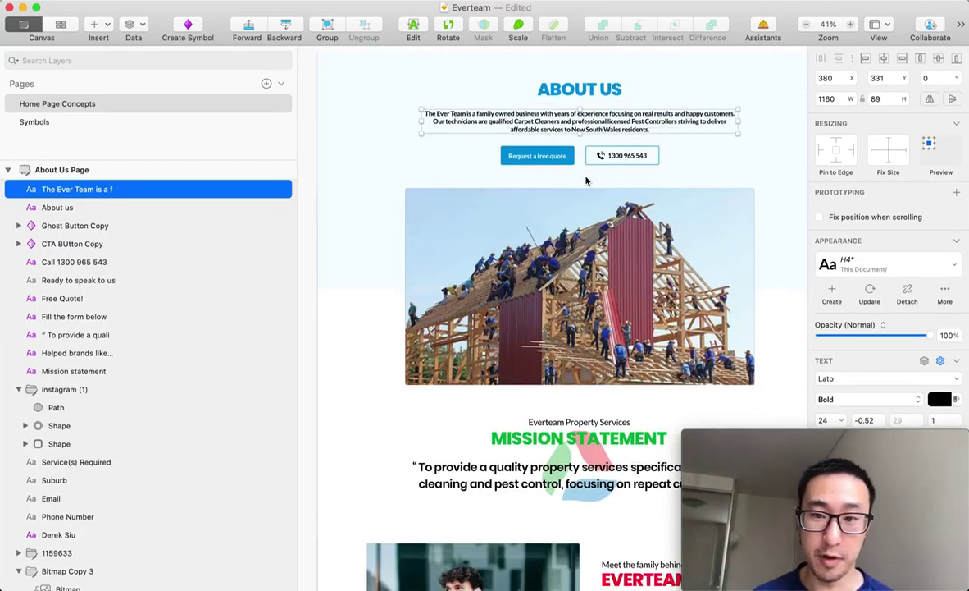
pyautogui.scroll(-3, 630, 328)
pyautogui.scroll(-1, 631, 327)
pyautogui.click(654, 253)
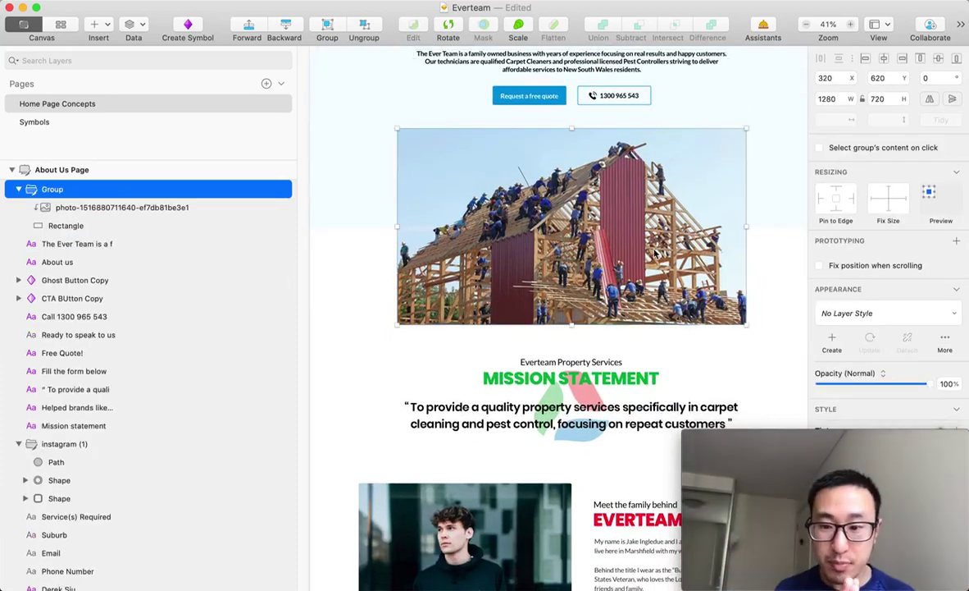
pyautogui.scroll(-5, 655, 253)
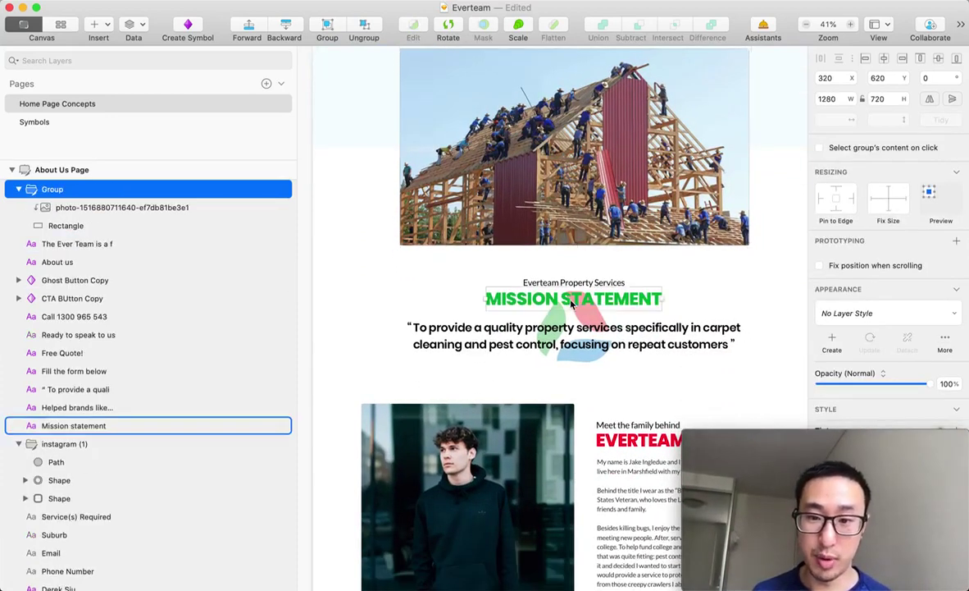
pyautogui.click(572, 303)
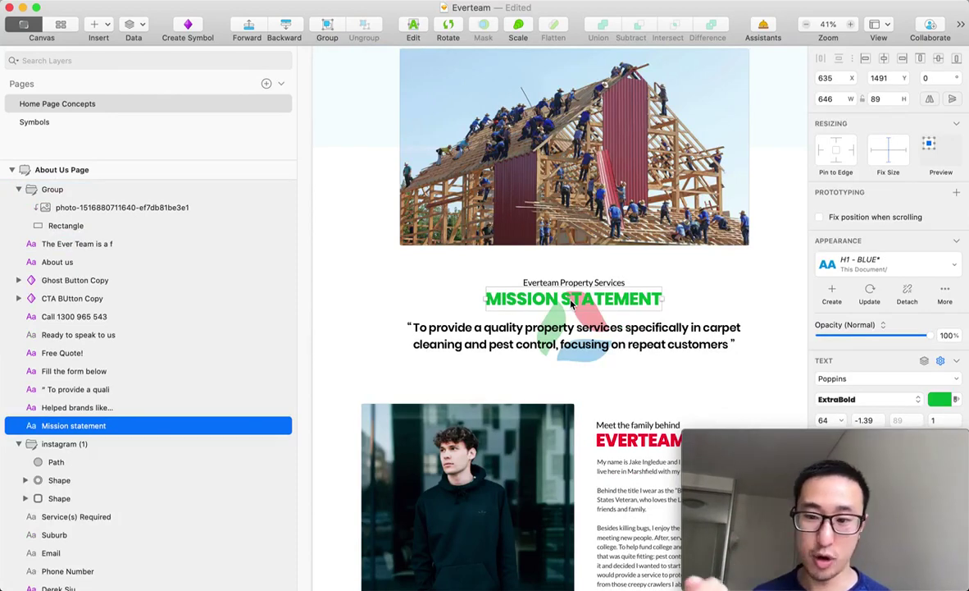
# - Examine the "Meet the family behind Everteam" story, the "Helped Brands Like..." logos and the "Locals Along the Way" testimonials
pyautogui.scroll(-10, 572, 303)
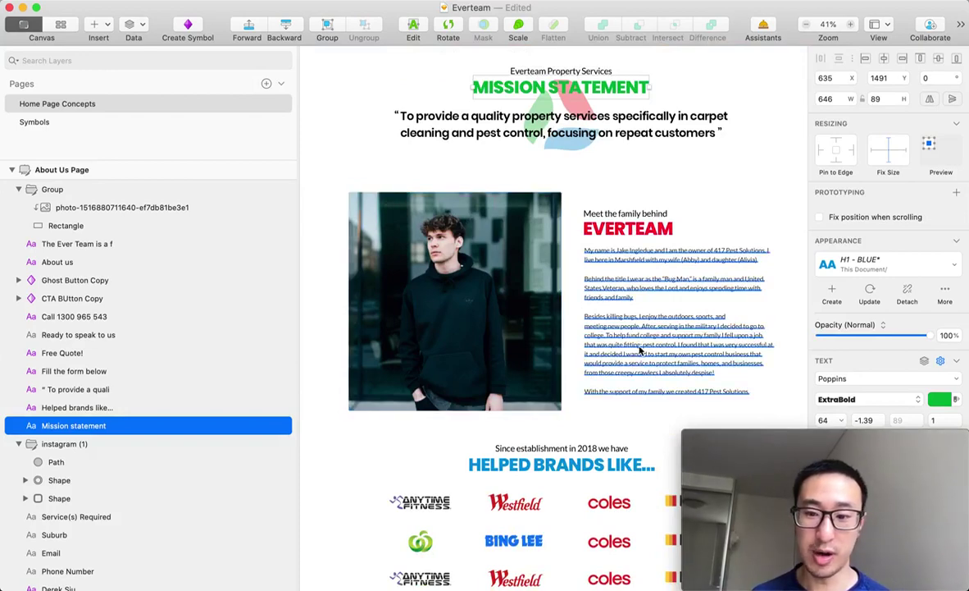
pyautogui.scroll(-4, 641, 351)
pyautogui.scroll(-6, 640, 351)
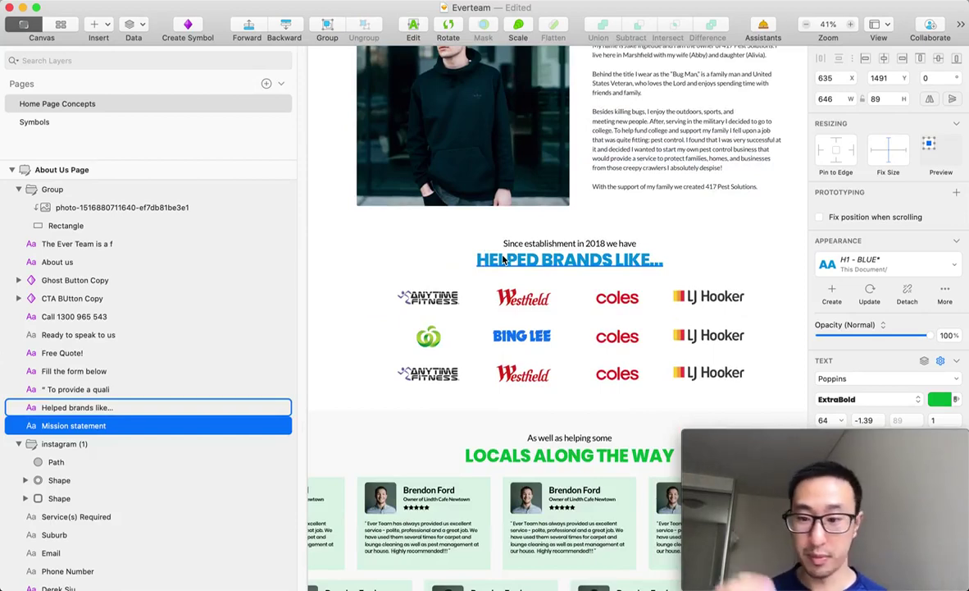
pyautogui.scroll(-10, 504, 259)
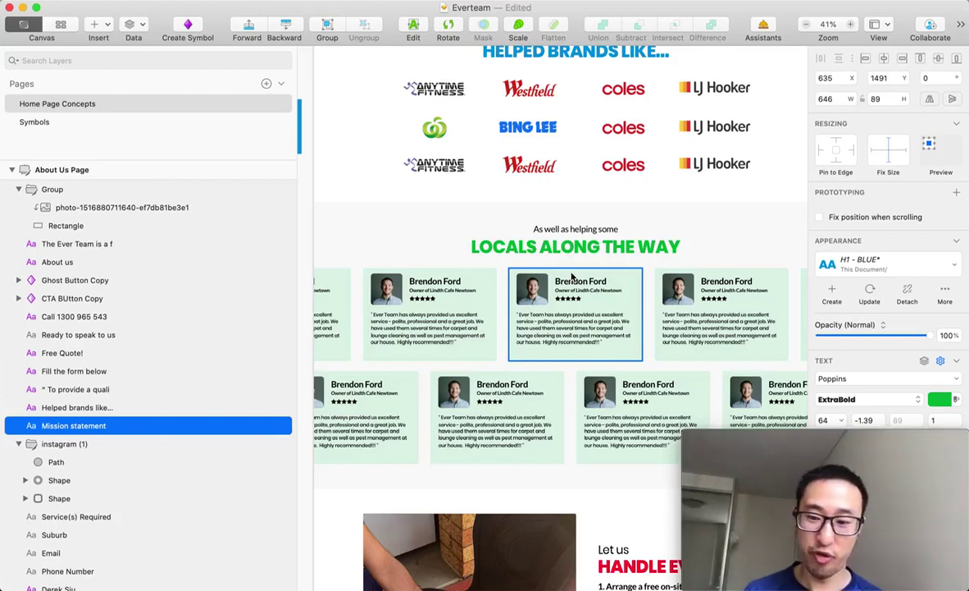
pyautogui.scroll(-2, 604, 320)
pyautogui.hscroll(-1, 605, 320)
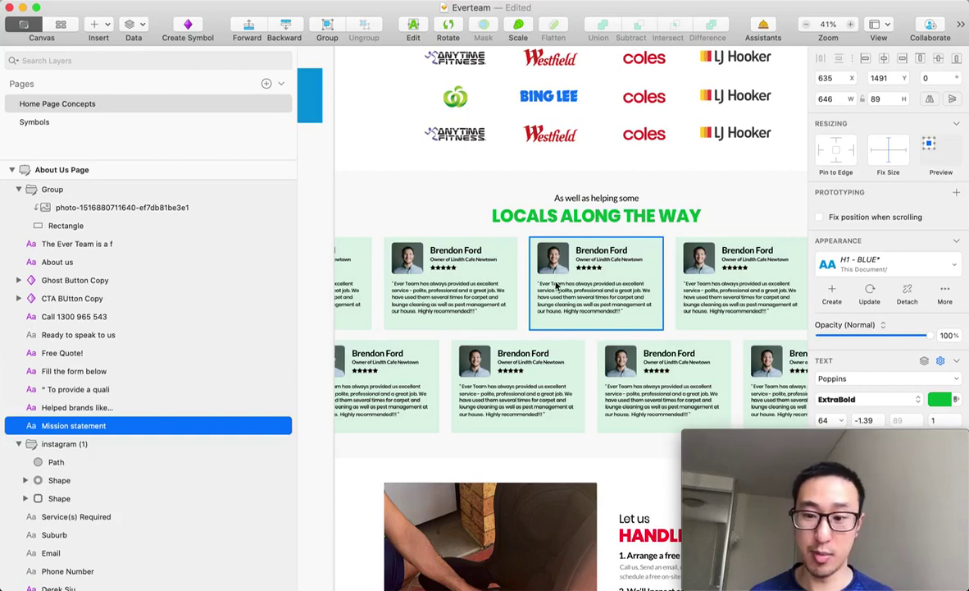
pyautogui.scroll(-1, 593, 318)
pyautogui.scroll(6, 607, 328)
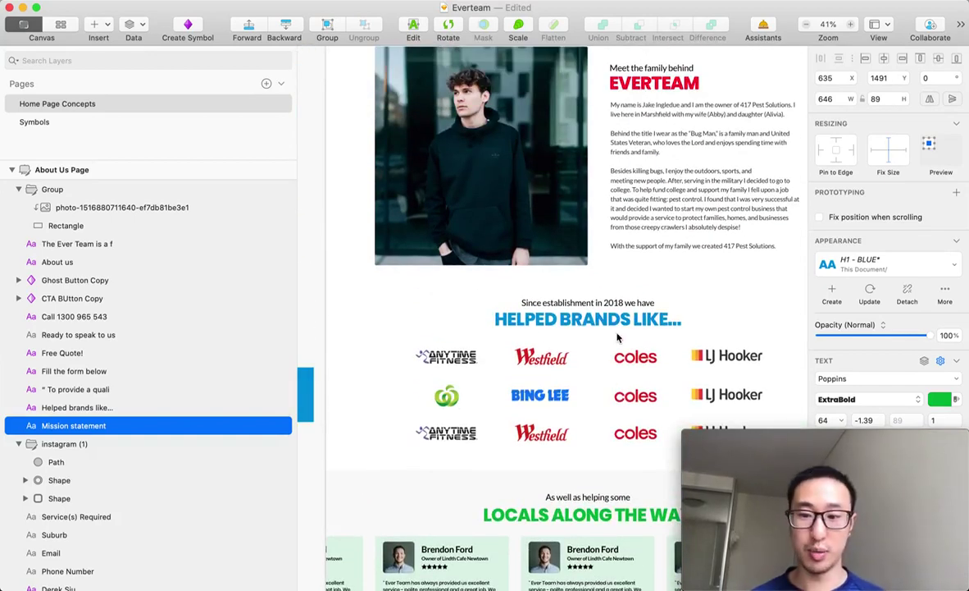
# - Examine the rest of the About Us Page, from the testimonials and "Handle Everything" section through the free quote form to the footer
pyautogui.scroll(-5, 618, 337)
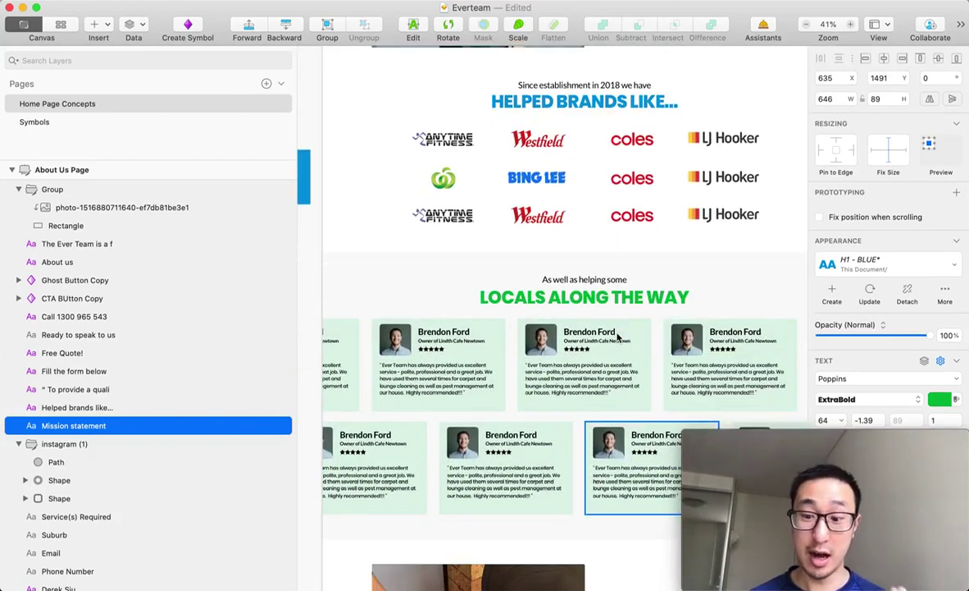
pyautogui.scroll(-4, 618, 337)
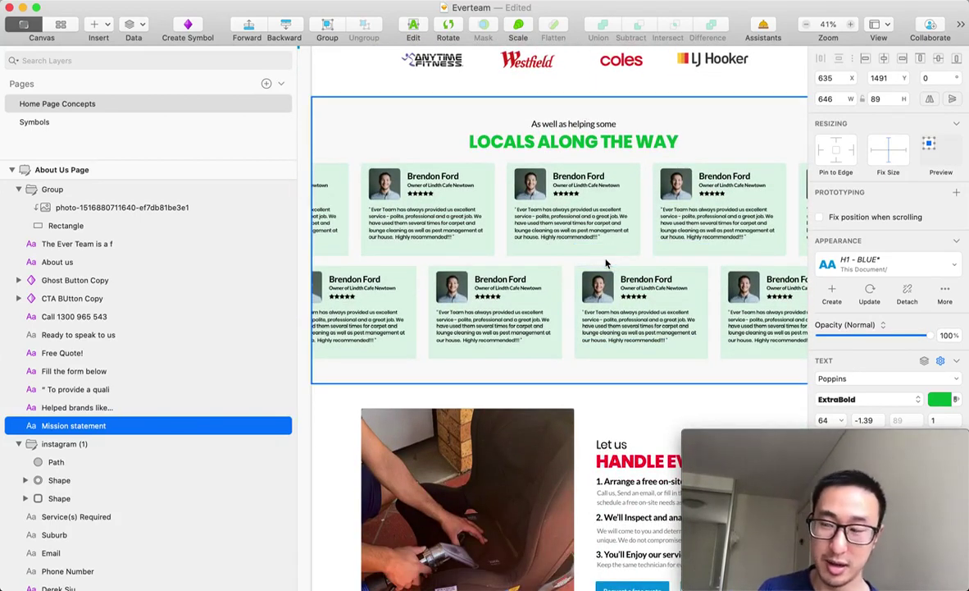
pyautogui.scroll(-6, 606, 262)
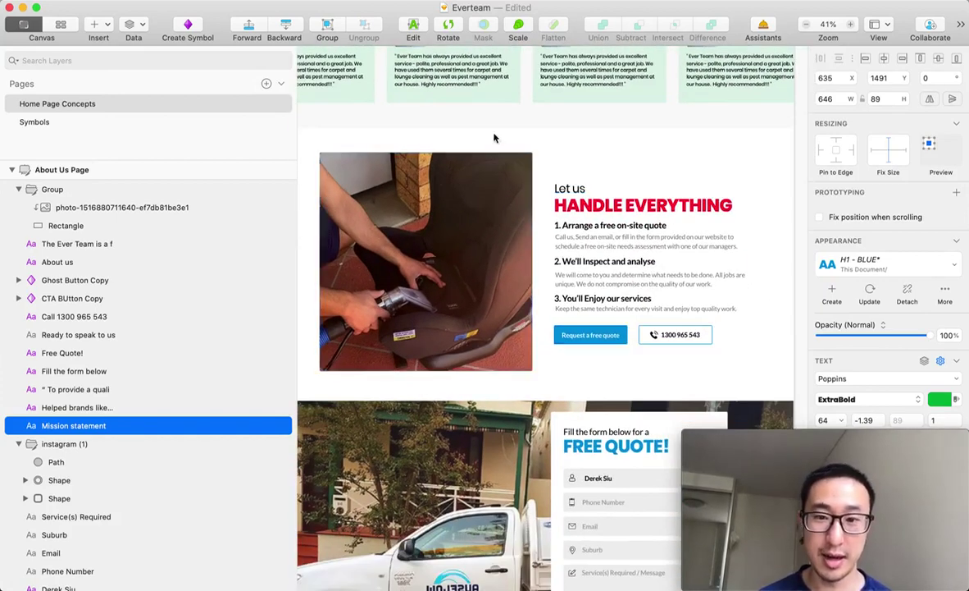
pyautogui.scroll(-10, 587, 330)
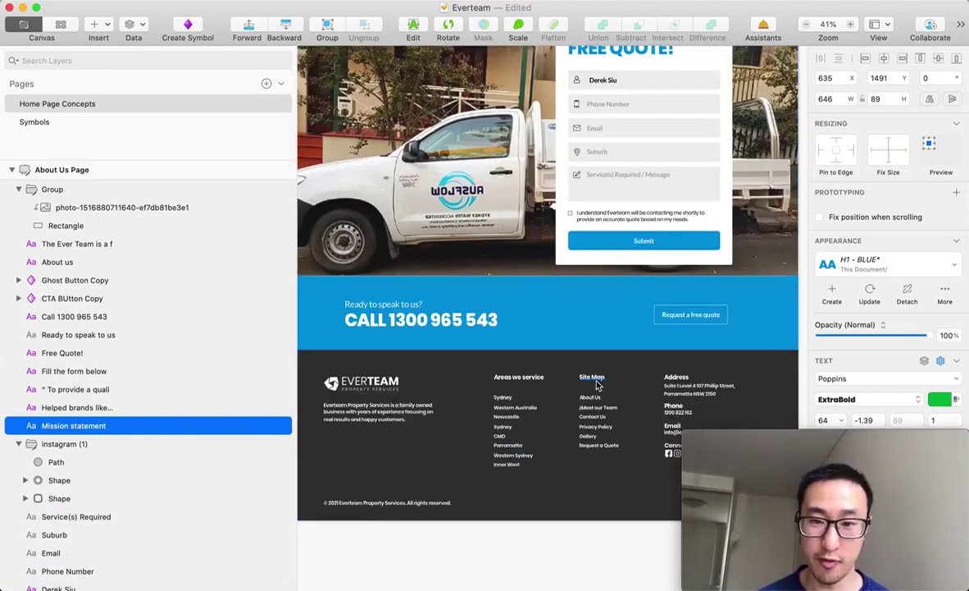
pyautogui.scroll(-5, 617, 277)
pyautogui.scroll(8, 617, 277)
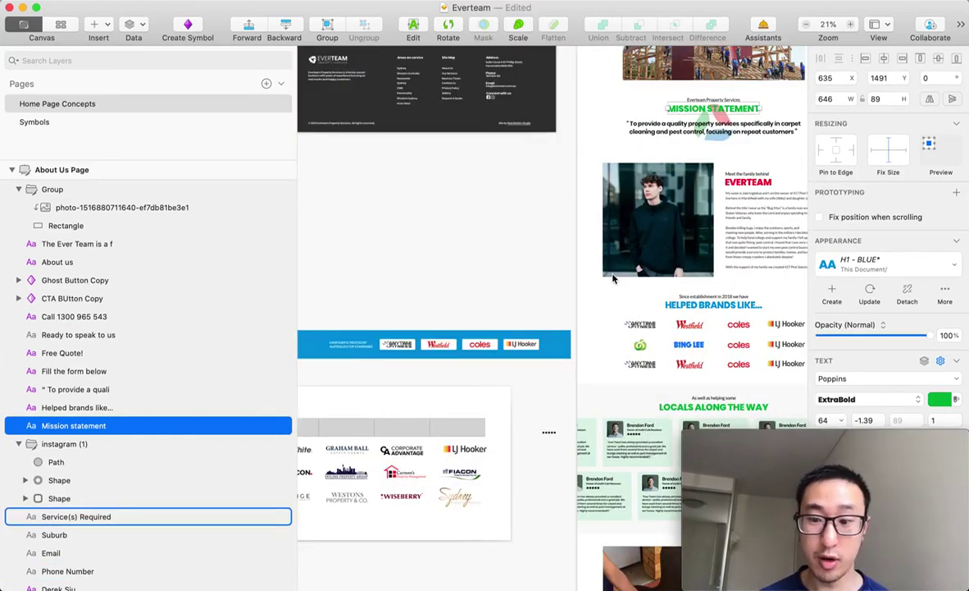
pyautogui.hscroll(5, 612, 279)
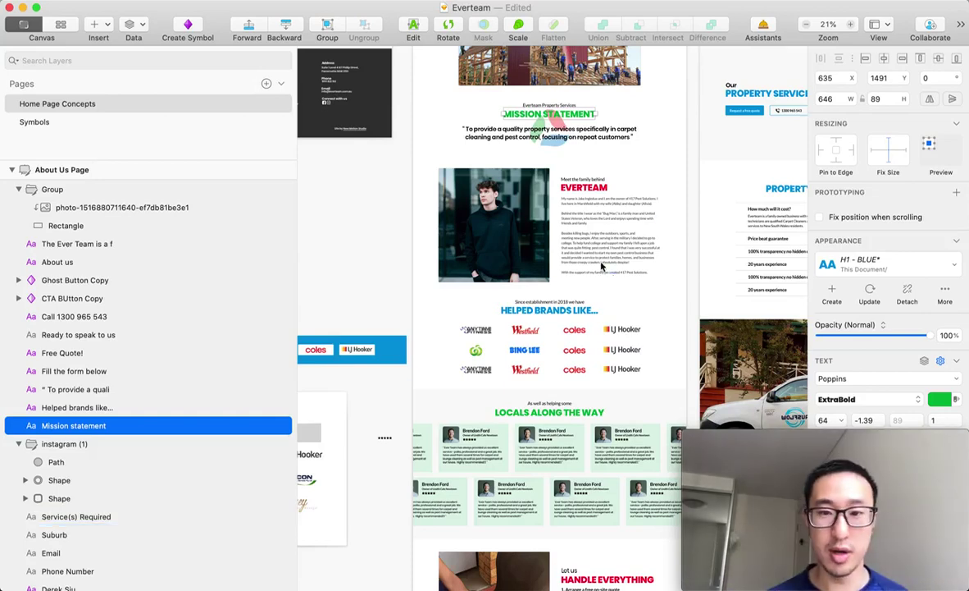
# - View the Contact Page design and select its "Let's Chat" heading and the introductory text below it in turn
pyautogui.hscroll(-10, 589, 261)
pyautogui.scroll(3, 514, 307)
pyautogui.scroll(-2, 510, 304)
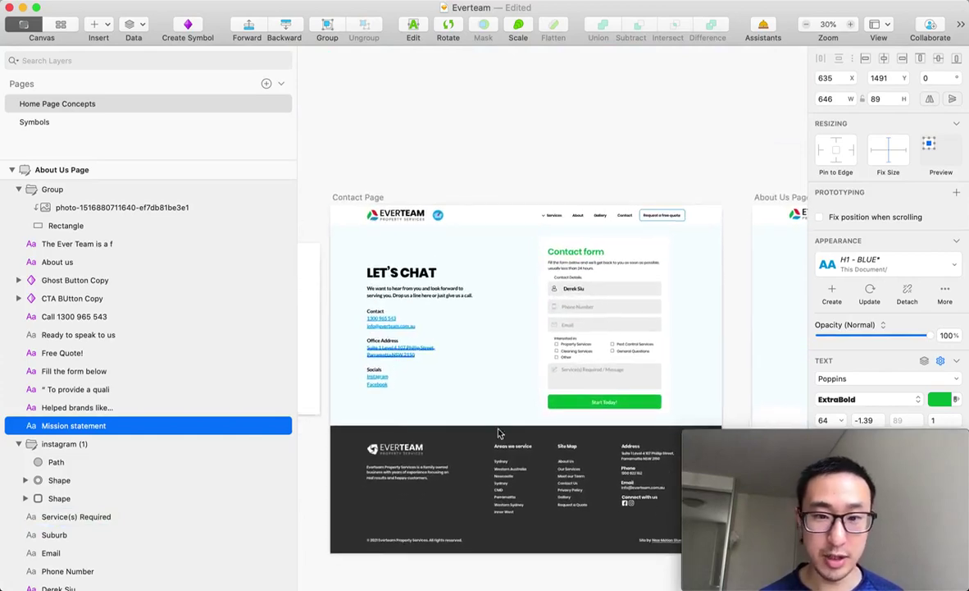
pyautogui.scroll(2, 443, 344)
pyautogui.scroll(-3, 394, 262)
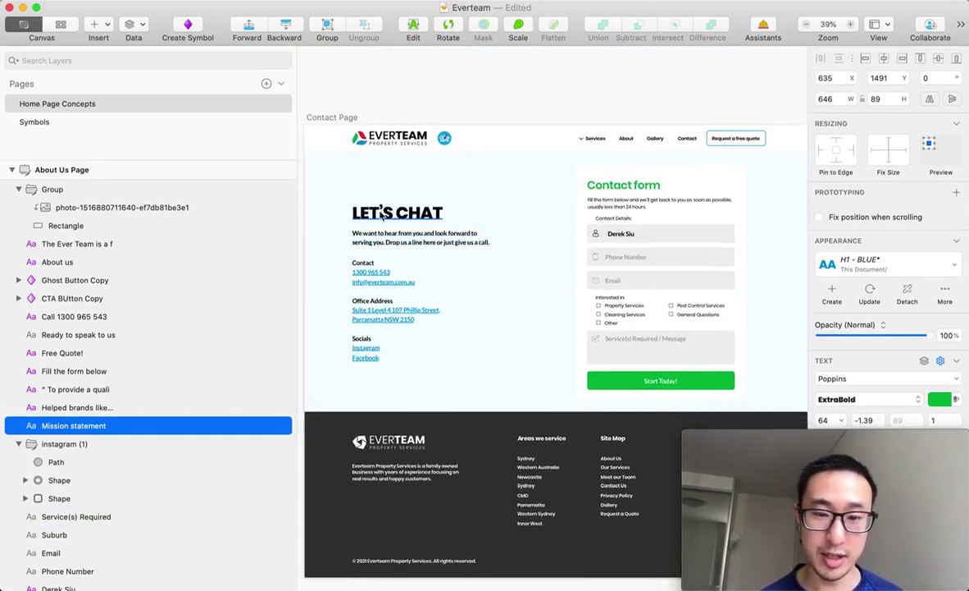
pyautogui.click(381, 214)
pyautogui.click(428, 245)
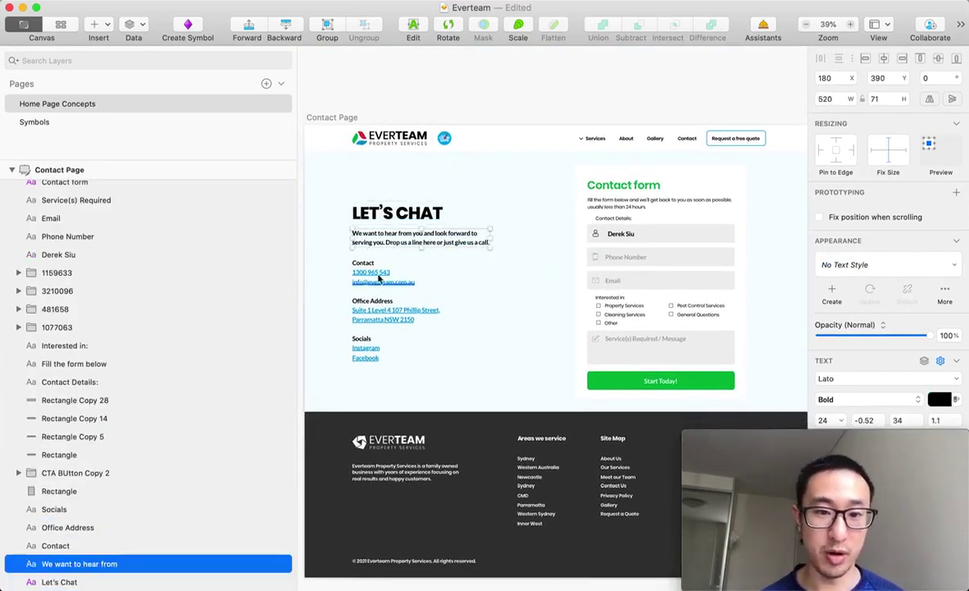
# - Select the office address, Instagram and Facebook links on the Contact Page in turn, and examine the contact form
pyautogui.click(375, 316)
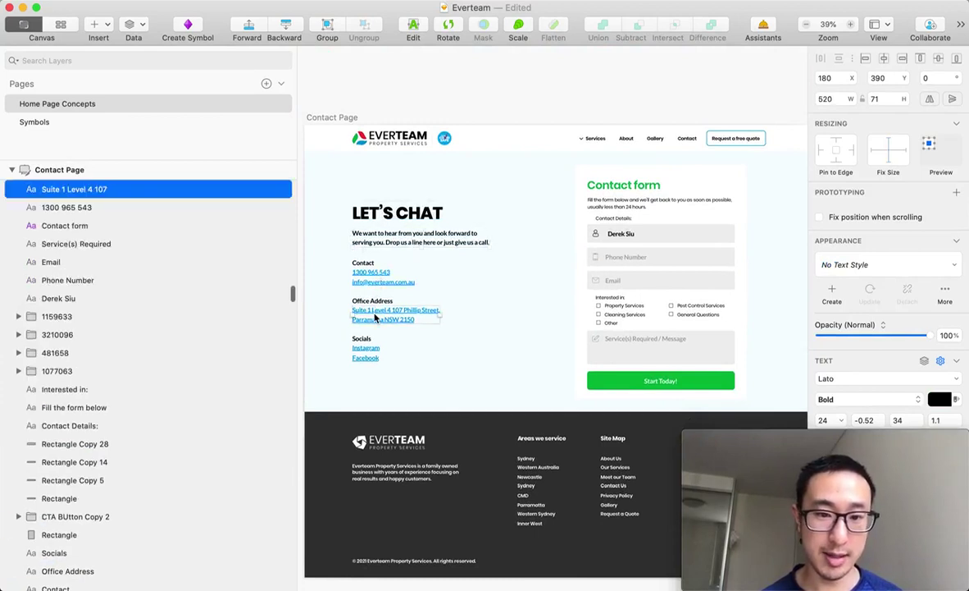
pyautogui.click(365, 348)
pyautogui.click(366, 358)
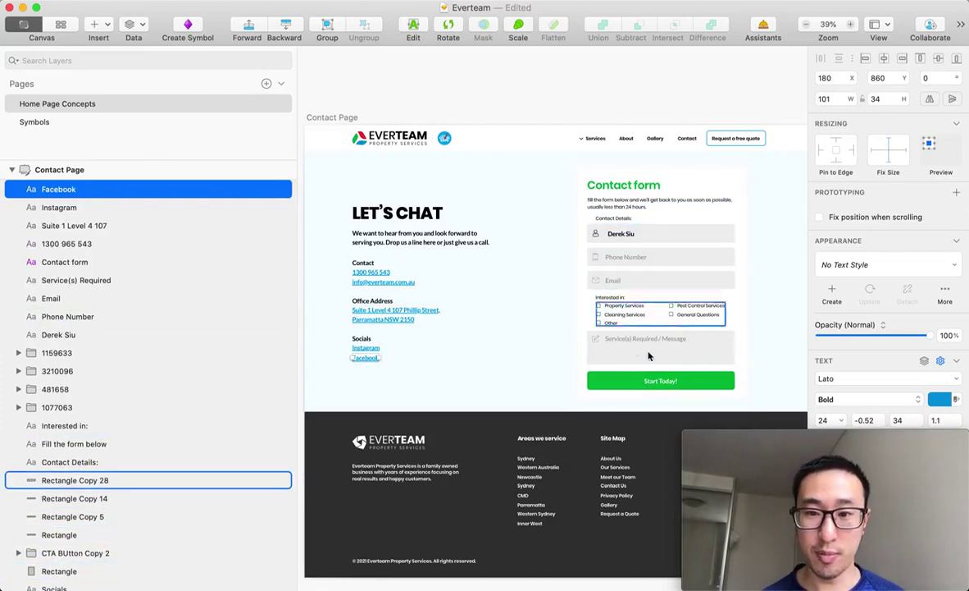
pyautogui.hscroll(2, 654, 355)
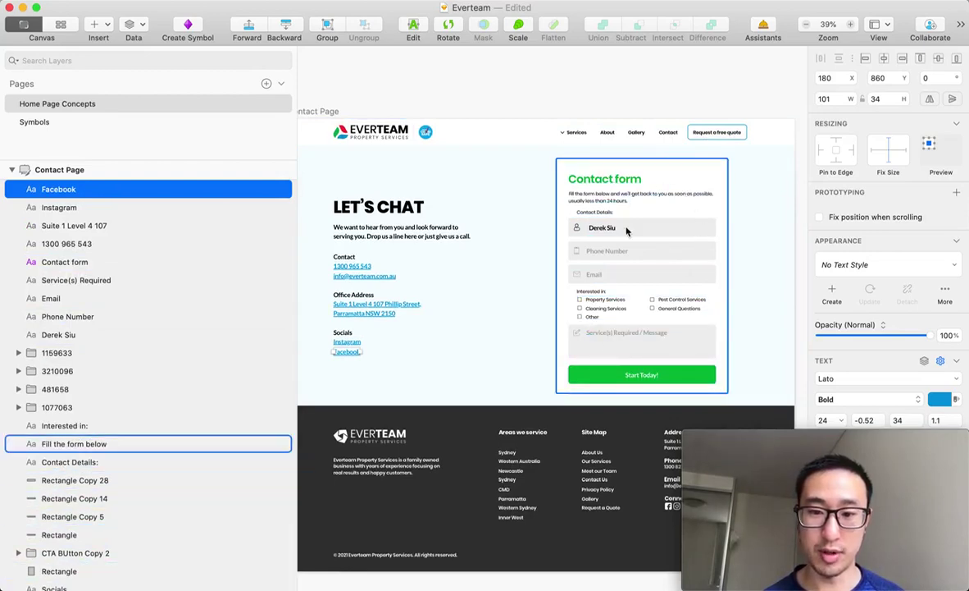
# - Survey the whole canvas, comparing the Contact, About Us, Services and Home Page artboards side by side
pyautogui.scroll(-3, 629, 313)
pyautogui.scroll(-3, 629, 313)
pyautogui.scroll(-10, 672, 346)
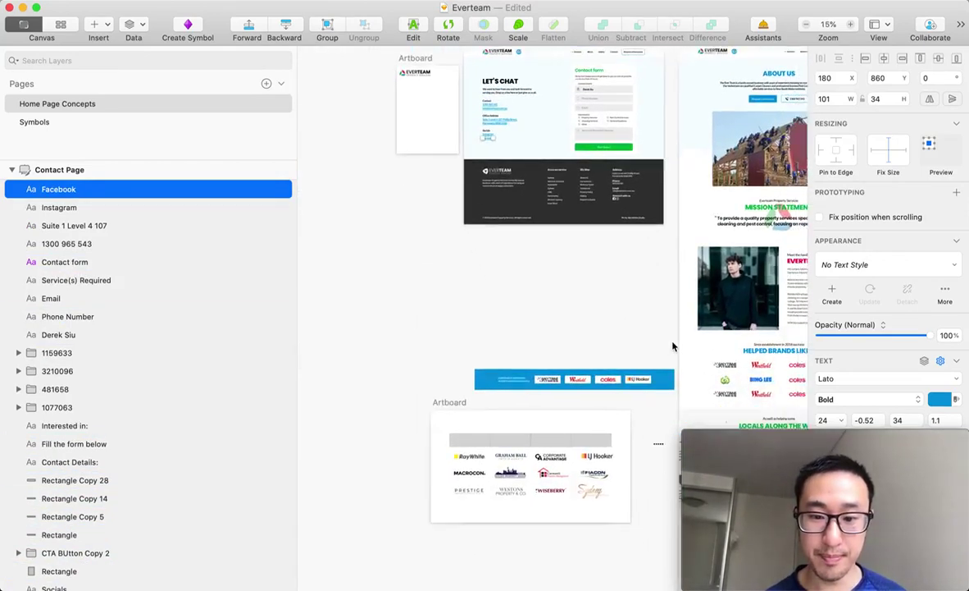
pyautogui.scroll(-3, 672, 346)
pyautogui.scroll(10, 673, 347)
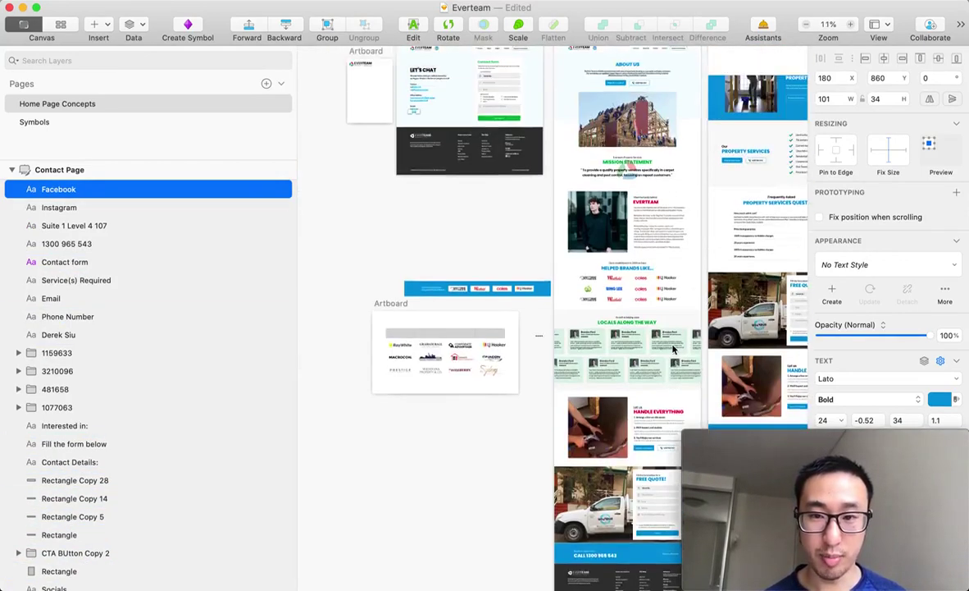
pyautogui.hscroll(15, 673, 349)
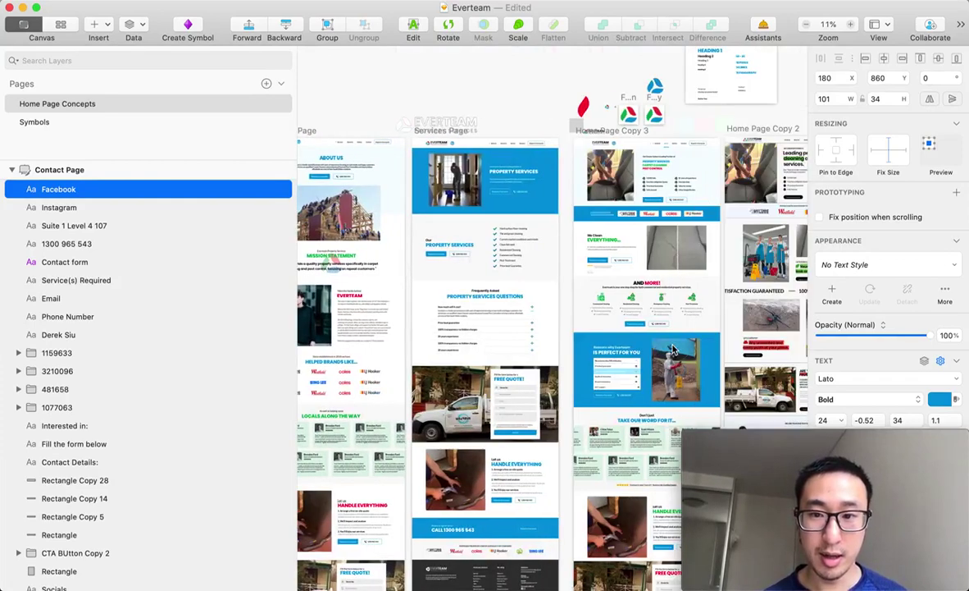
pyautogui.scroll(-3, 673, 349)
pyautogui.hscroll(-5, 672, 350)
pyautogui.scroll(-4, 673, 350)
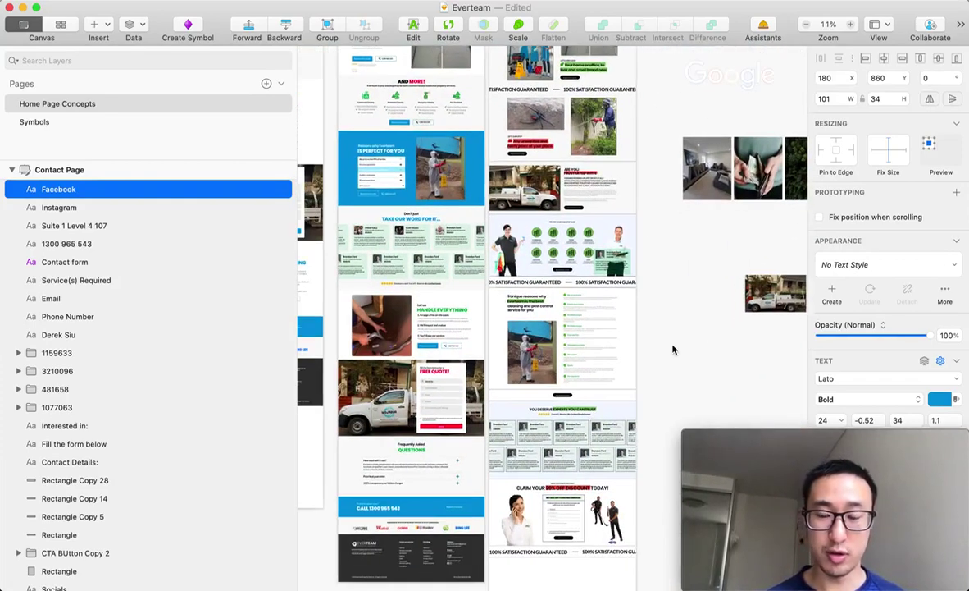
# - Switch to the live Everteam website in Chrome, return to the top of the home page and reload it
pyautogui.press('super+Tab')
pyautogui.press('super+Tab')
pyautogui.click(442, 285)
pyautogui.scroll(15, 481, 264)
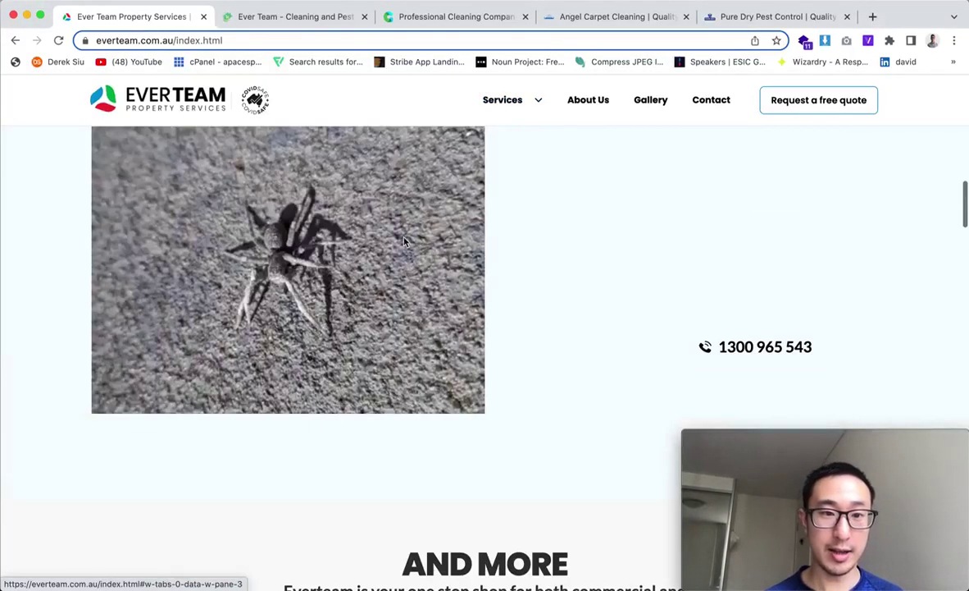
pyautogui.press('super+r')
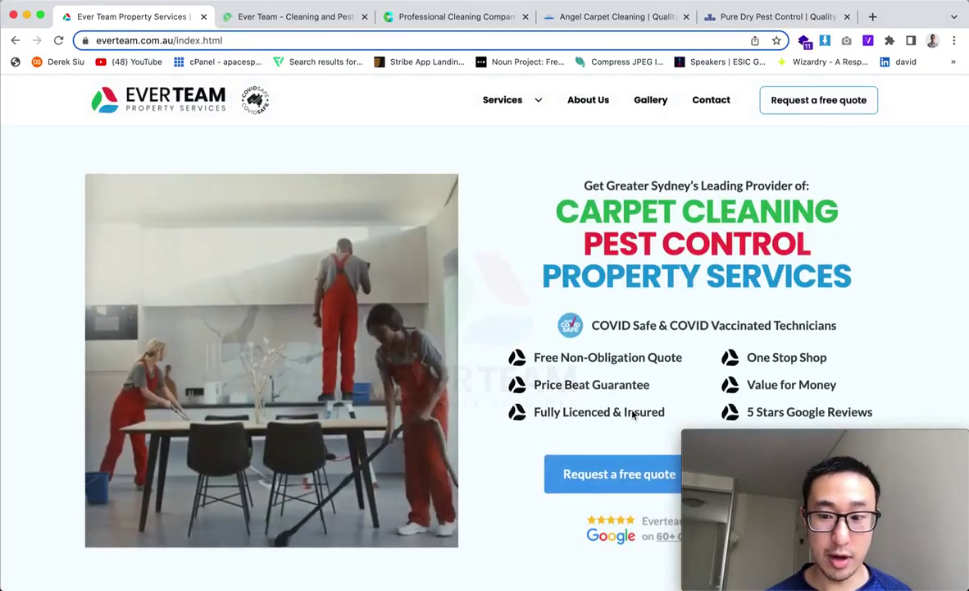
# - Examine the live home page's hero section and navigation, and open and close the free quote form from the header
pyautogui.scroll(-1, 643, 350)
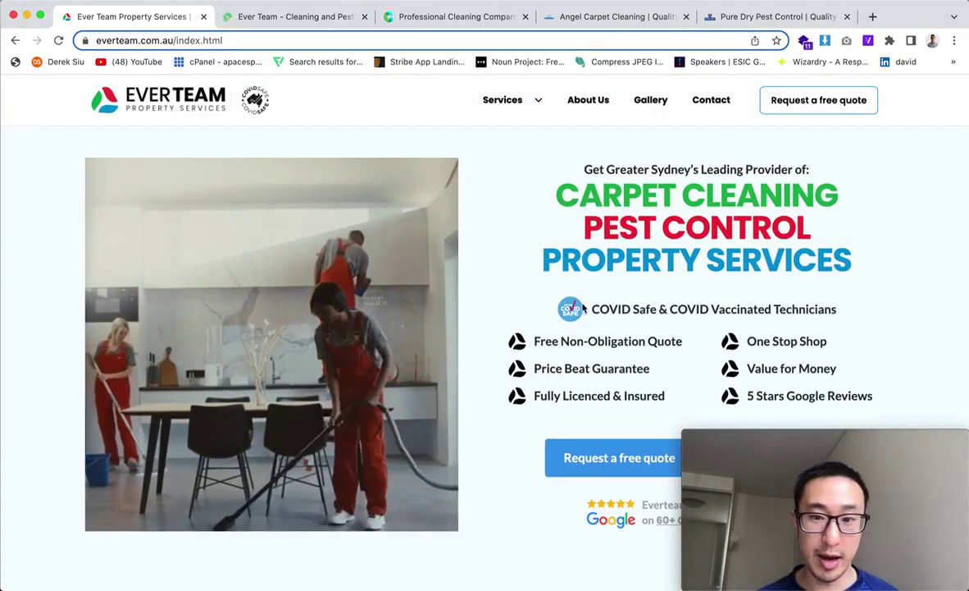
pyautogui.scroll(-1, 599, 352)
pyautogui.scroll(2, 598, 352)
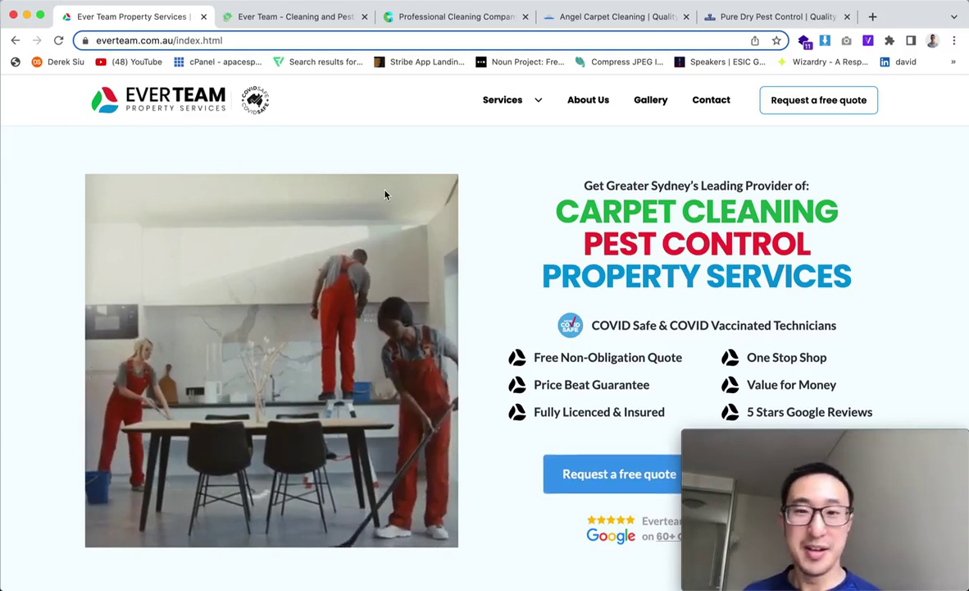
pyautogui.moveTo(495, 108)
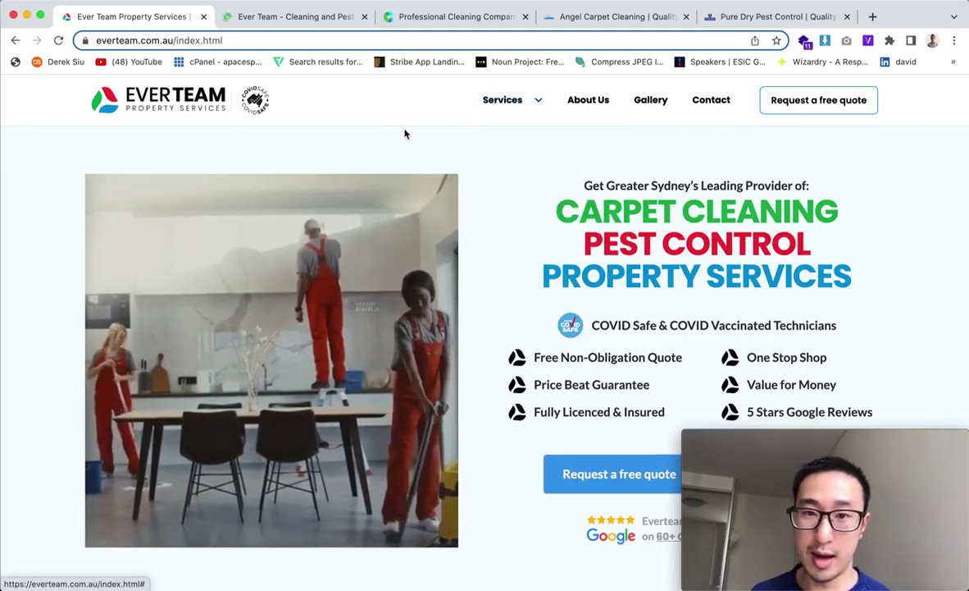
pyautogui.moveTo(493, 125)
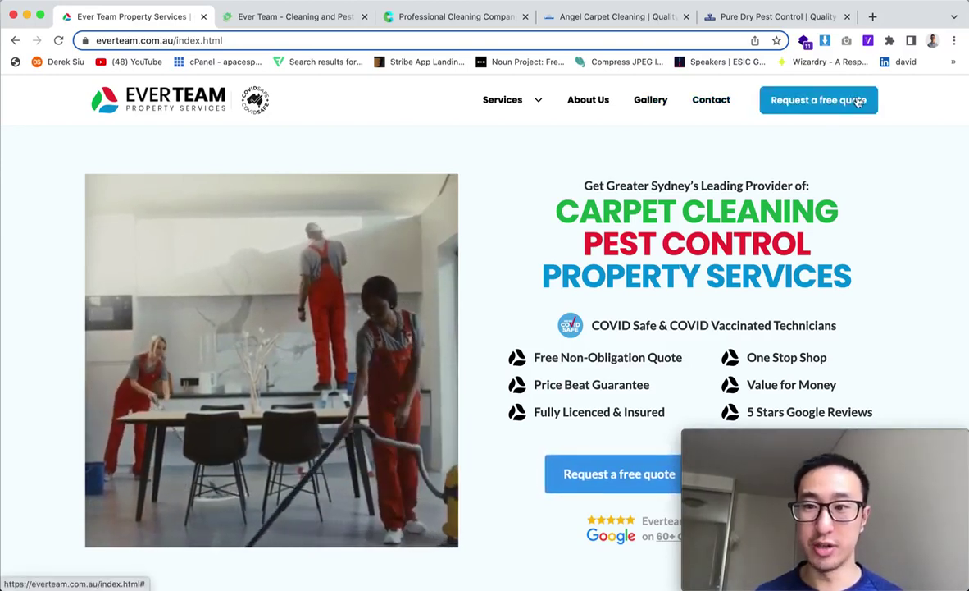
pyautogui.click(819, 102)
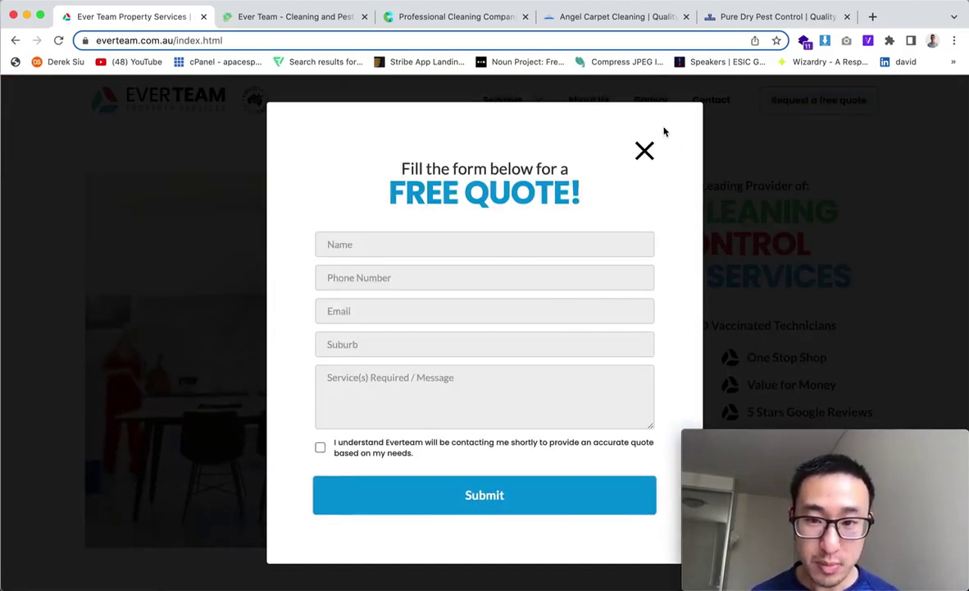
pyautogui.click(645, 150)
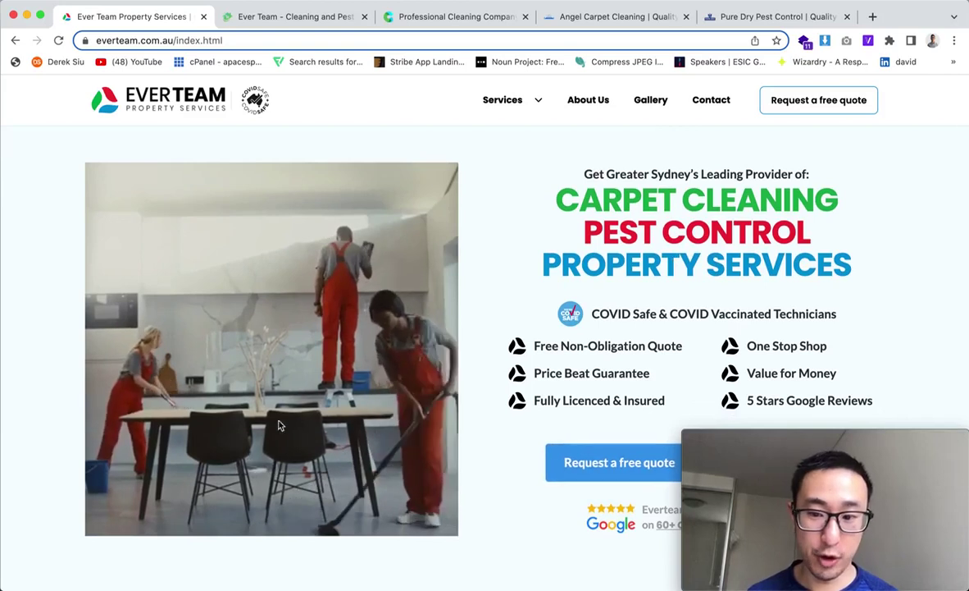
# - Highlight the "Get Greater Sydney's Leading Provider of:" line and the "Carpet Cleaning Pest Control Property Services" heading in turn
pyautogui.scroll(-1, 361, 271)
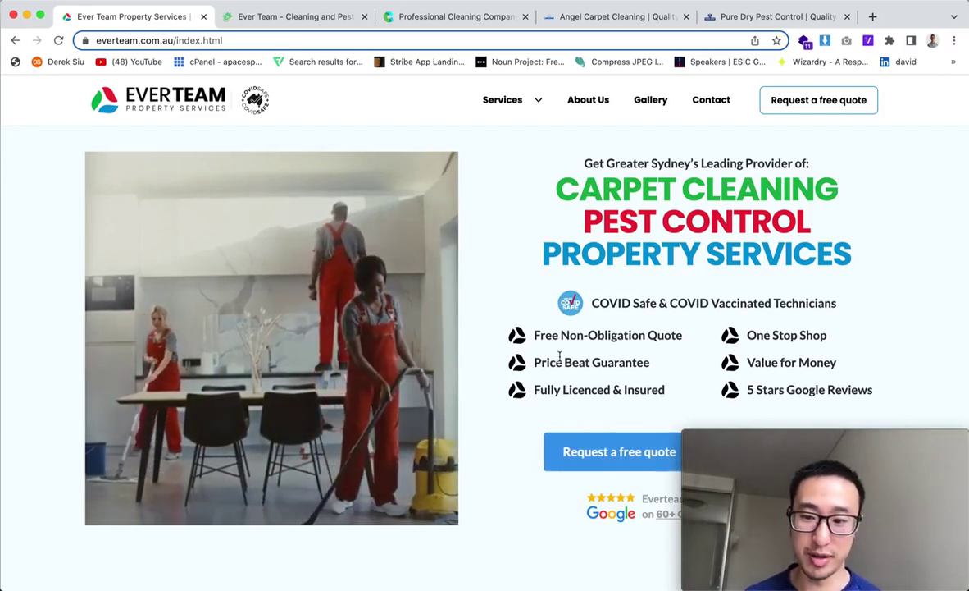
pyautogui.scroll(1, 560, 332)
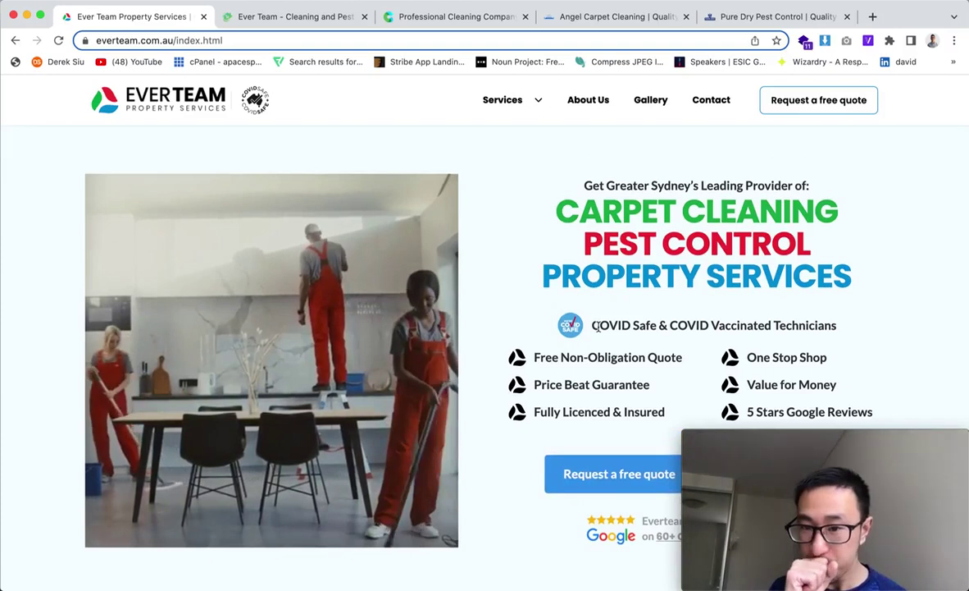
pyautogui.tripleClick(629, 186)
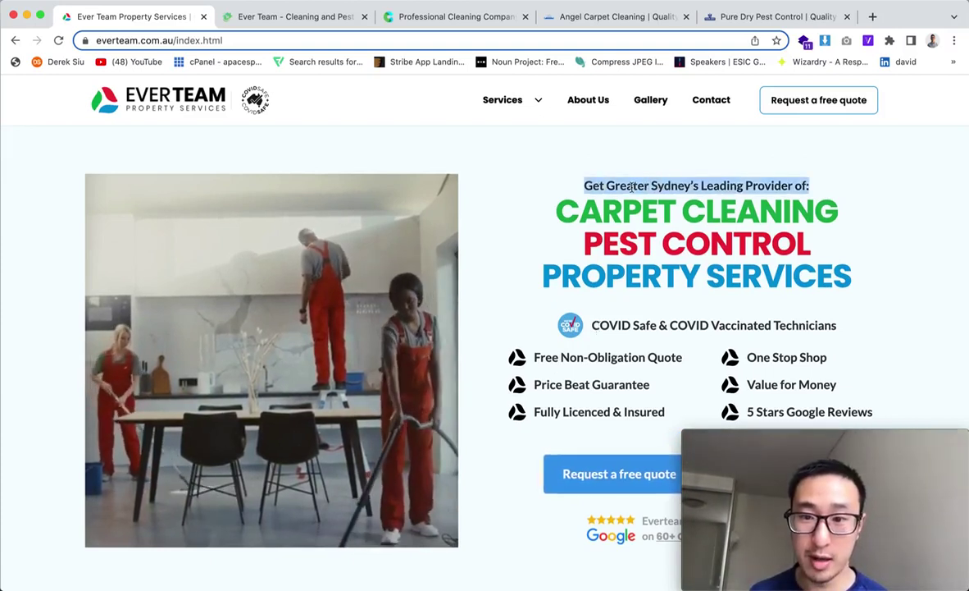
pyautogui.doubleClick(672, 186)
pyautogui.rightClick(666, 184)
pyautogui.click(605, 215)
pyautogui.moveTo(556, 199); pyautogui.dragTo(851, 292)
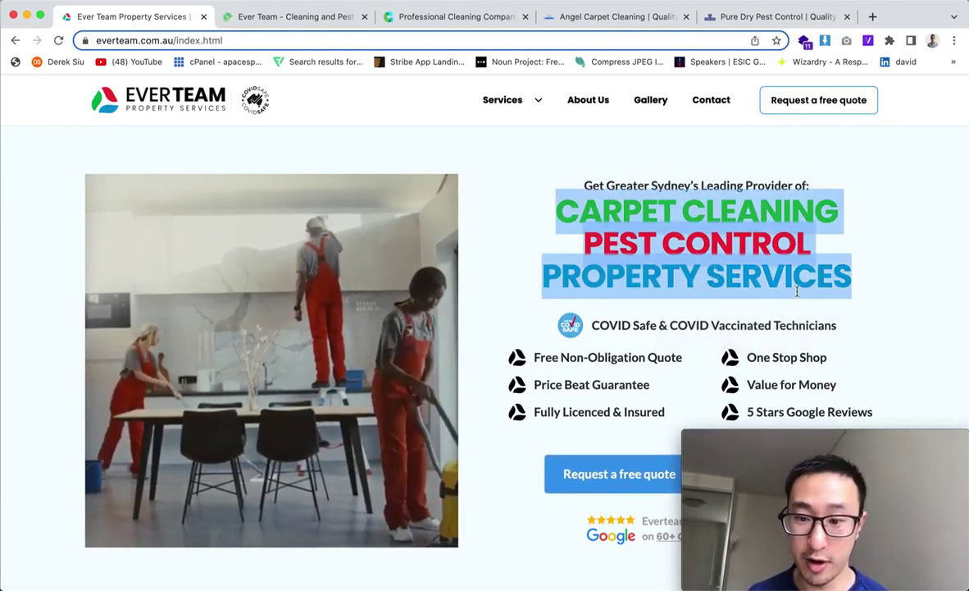
# - Highlight the "COVID Safe & COVID Vaccinated Technicians" line and the six selling points beneath it in turn
pyautogui.scroll(-2, 797, 289)
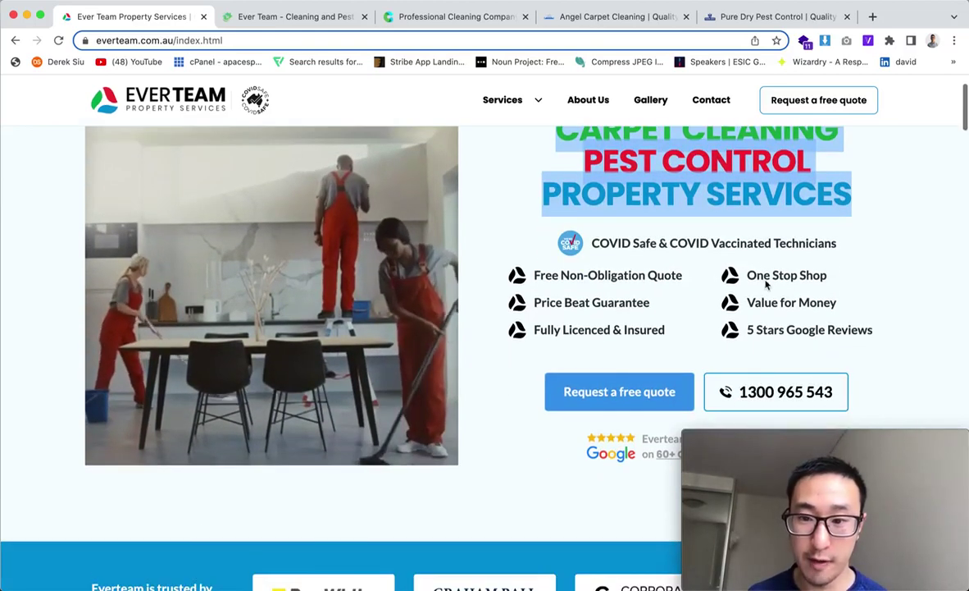
pyautogui.tripleClick(685, 246)
pyautogui.scroll(1, 683, 262)
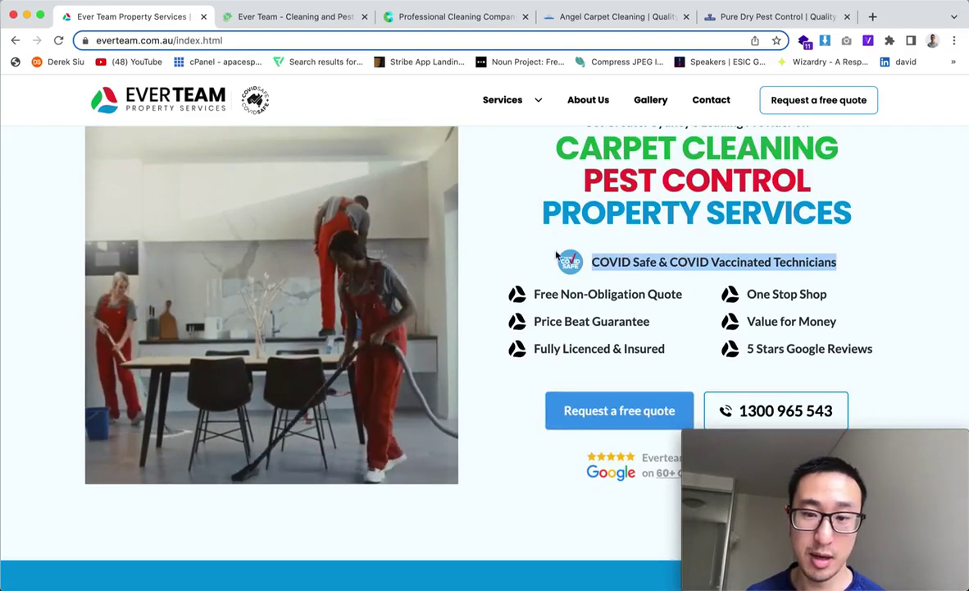
pyautogui.scroll(-1, 567, 261)
pyautogui.moveTo(528, 269); pyautogui.dragTo(725, 328)
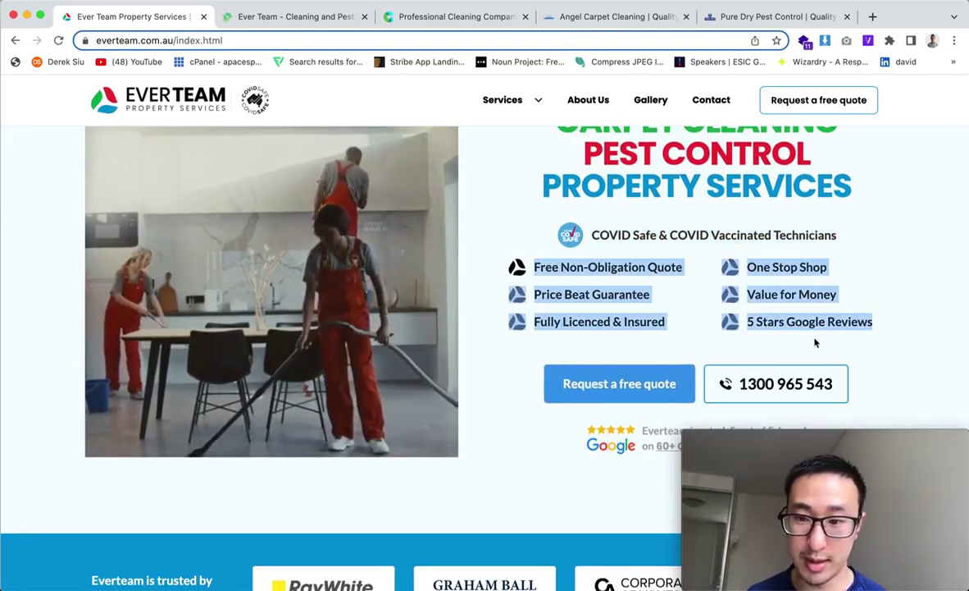
# - Examine the hero's quote and phone buttons, the Google review rating and the strip of trusted company logos
pyautogui.scroll(-3, 809, 344)
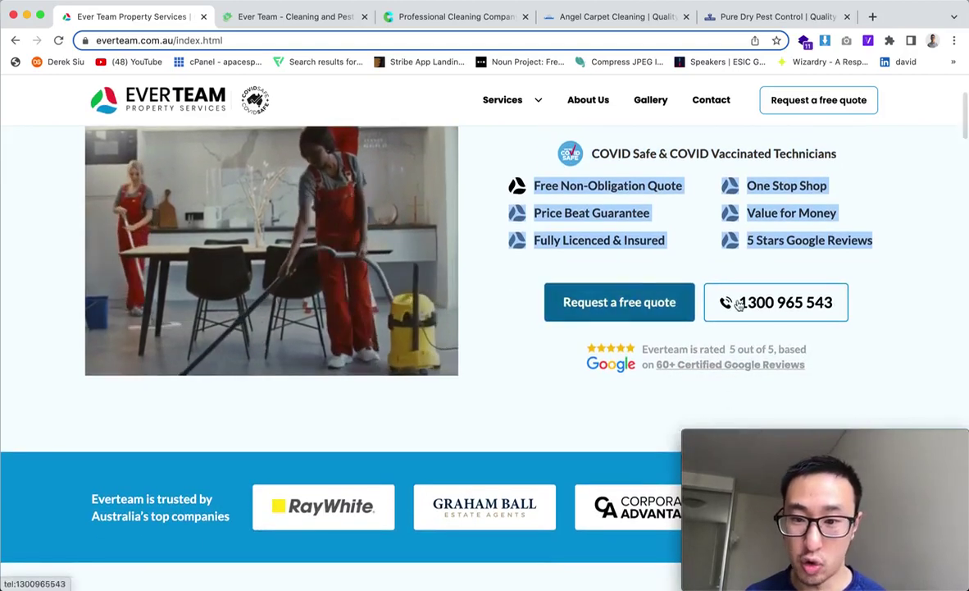
pyautogui.scroll(-1, 725, 353)
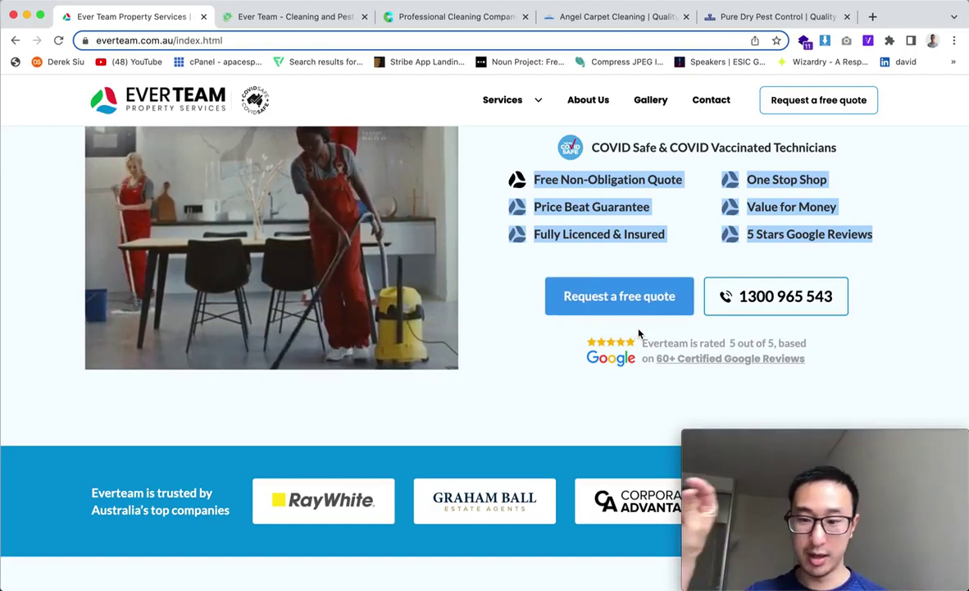
pyautogui.scroll(2, 635, 338)
pyautogui.scroll(-2, 627, 344)
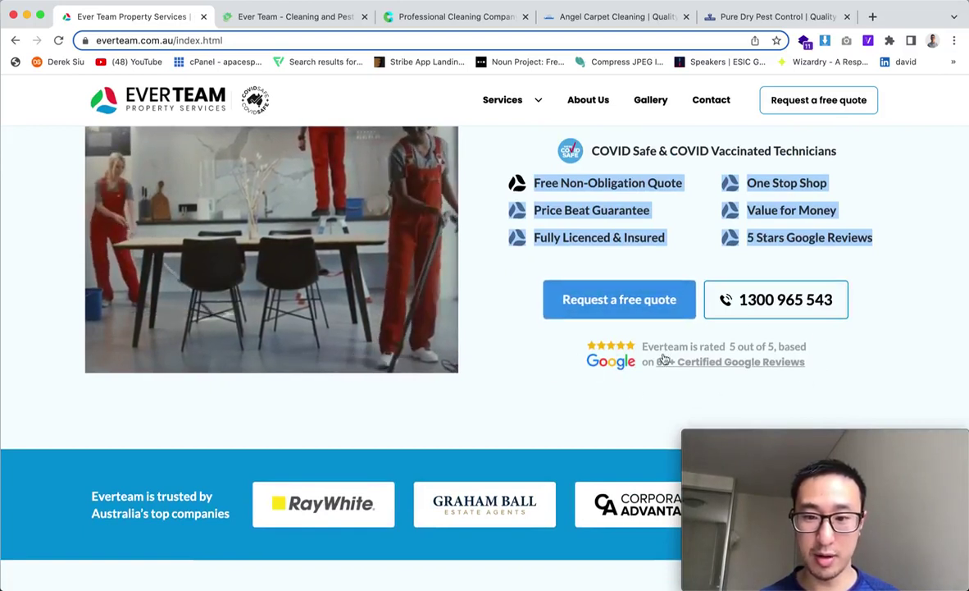
pyautogui.scroll(1, 671, 369)
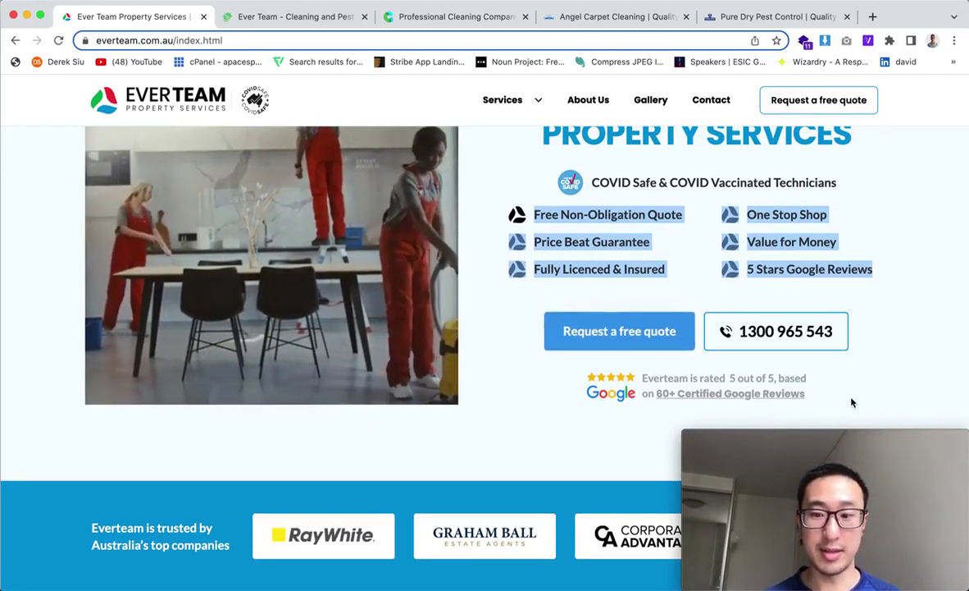
# - Examine the trusted company logos and compare the "We clean EVERYTHING..." and "We stop EVERYTHING..." sections with their images
pyautogui.scroll(-3, 636, 413)
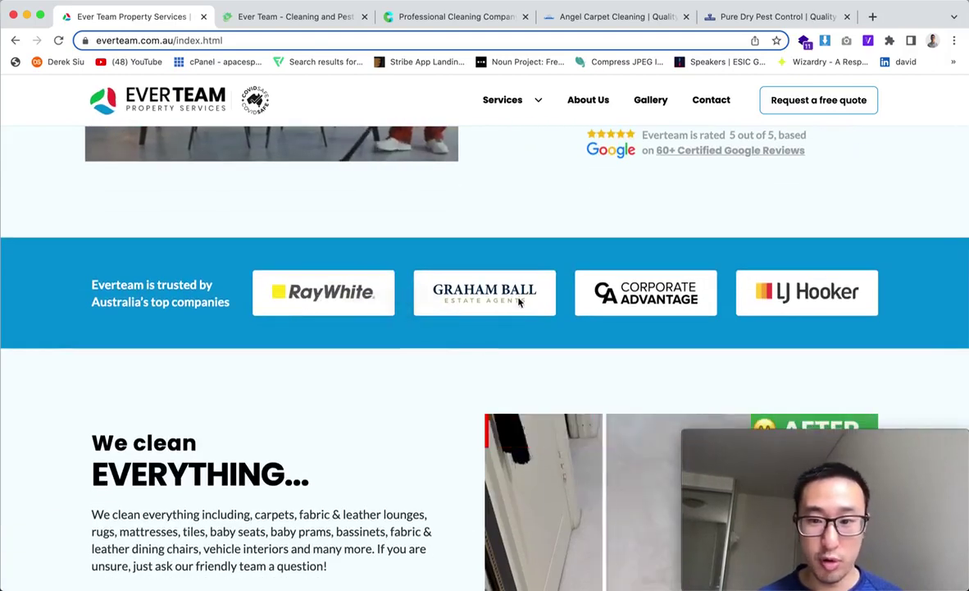
pyautogui.scroll(-3, 757, 318)
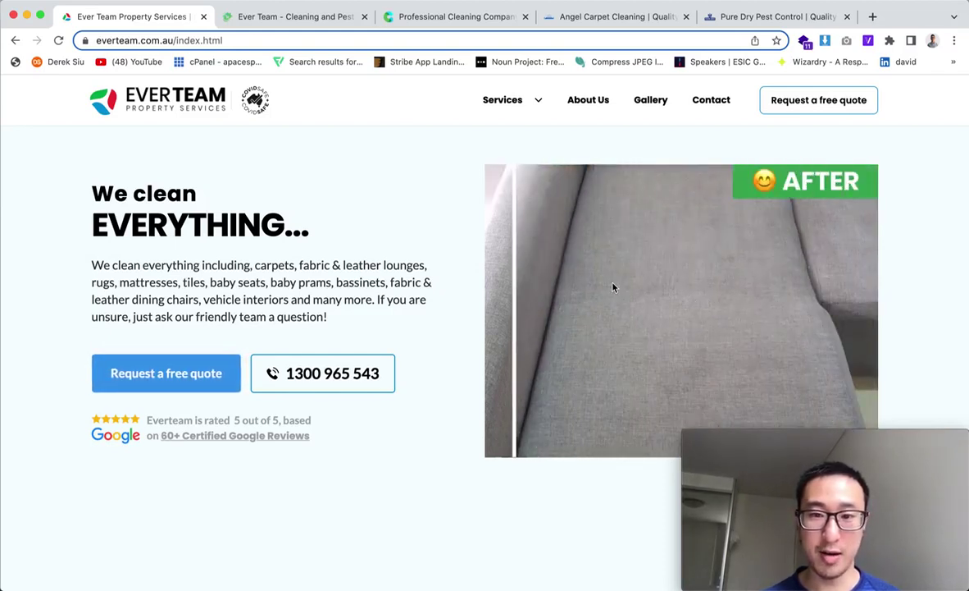
pyautogui.scroll(-1, 613, 287)
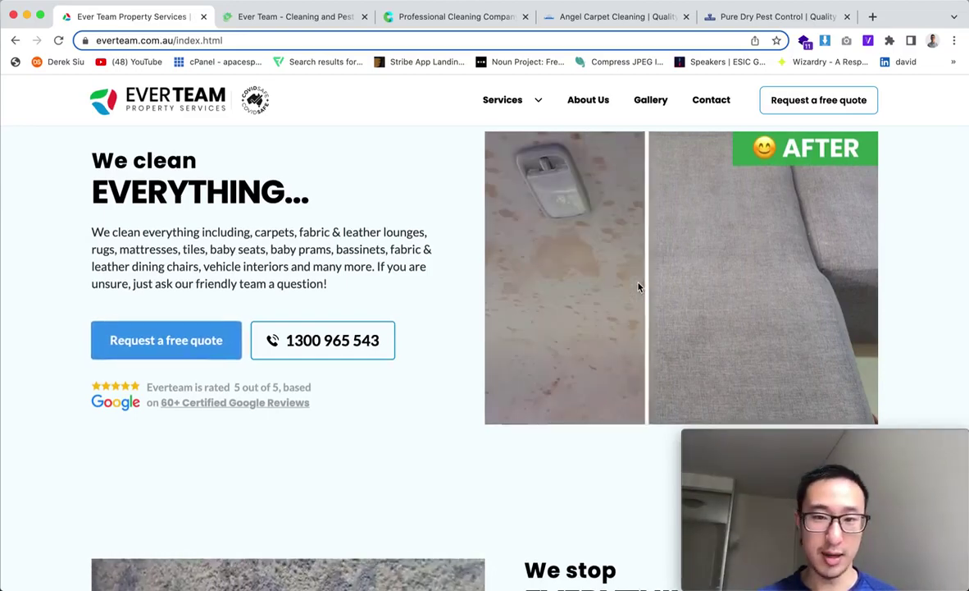
pyautogui.scroll(1, 301, 316)
pyautogui.scroll(-5, 238, 443)
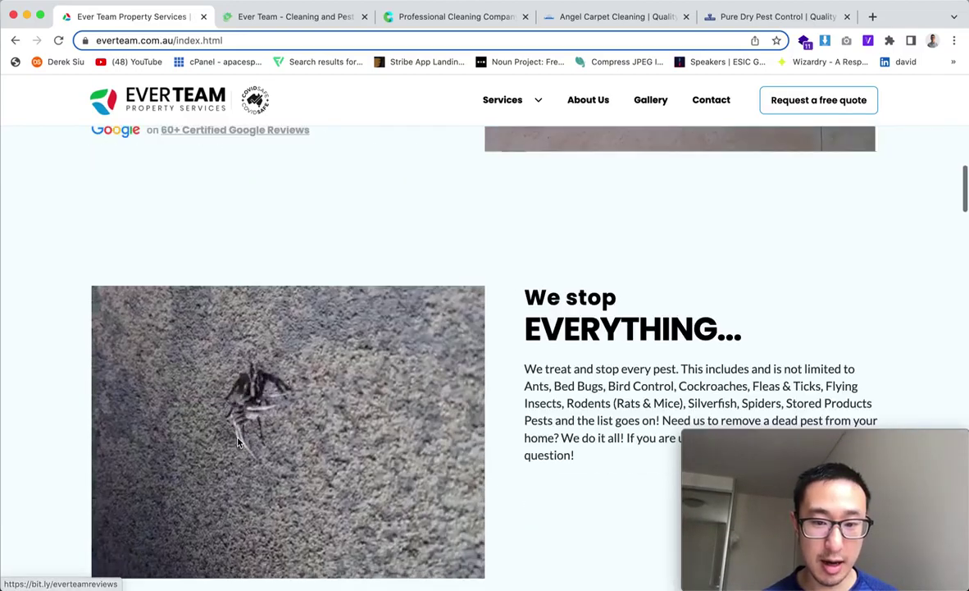
pyautogui.scroll(-1, 238, 443)
pyautogui.scroll(-2, 369, 328)
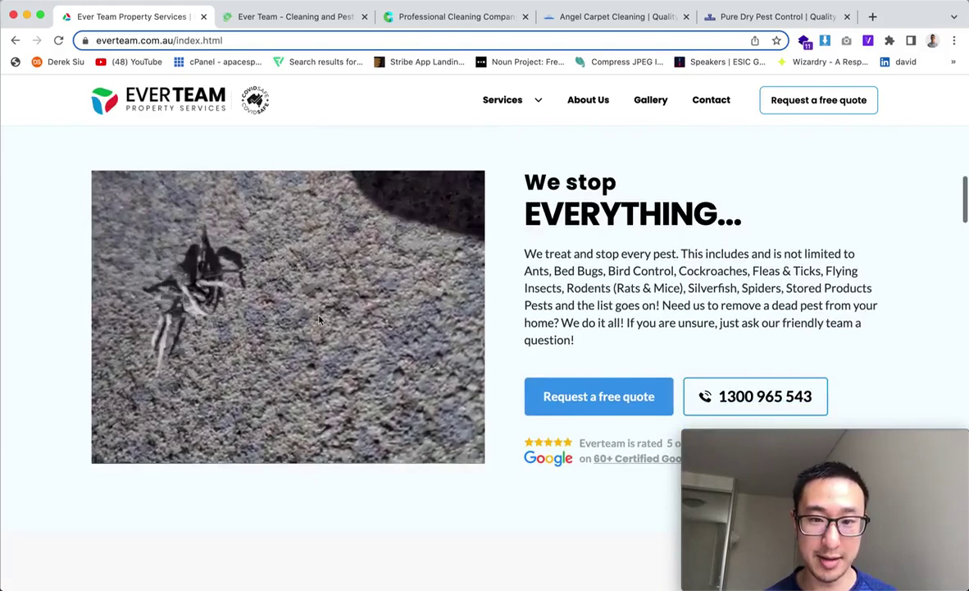
pyautogui.scroll(6, 390, 303)
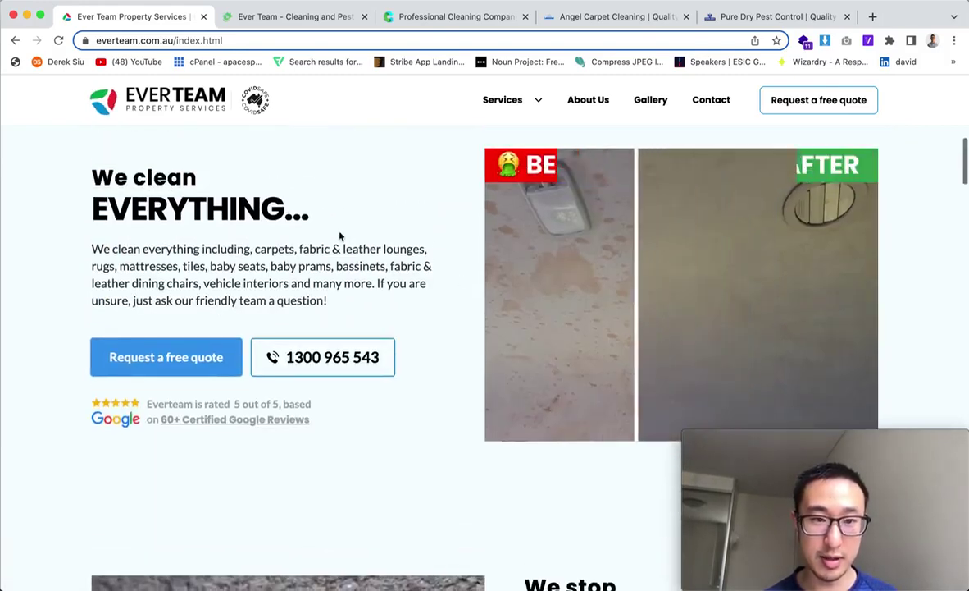
pyautogui.scroll(-5, 478, 485)
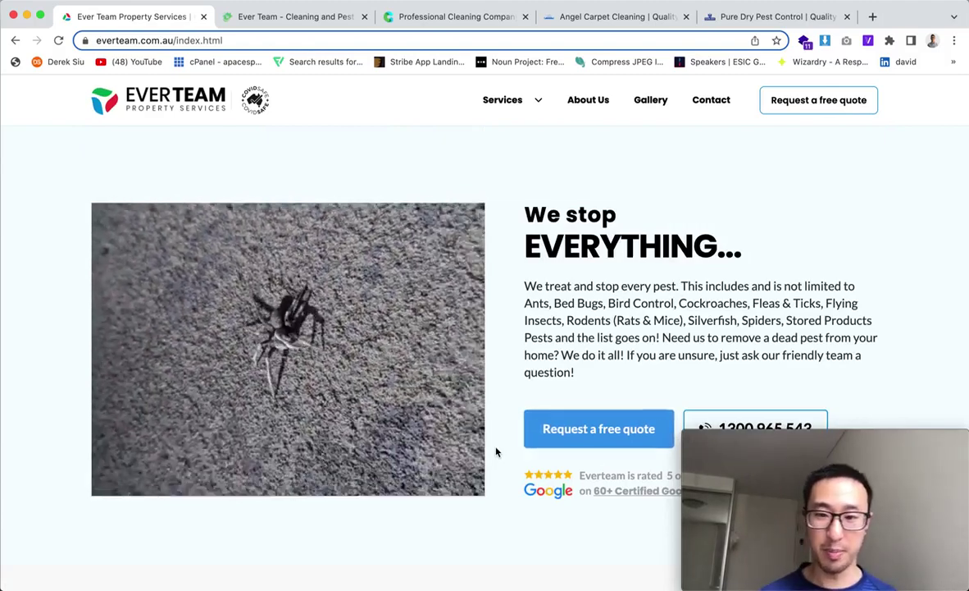
# - Examine the "AND MORE" grid of property services and the "Reasons why Everteam IS PERFECT FOR YOU" section
pyautogui.scroll(-2, 508, 441)
pyautogui.scroll(-4, 517, 433)
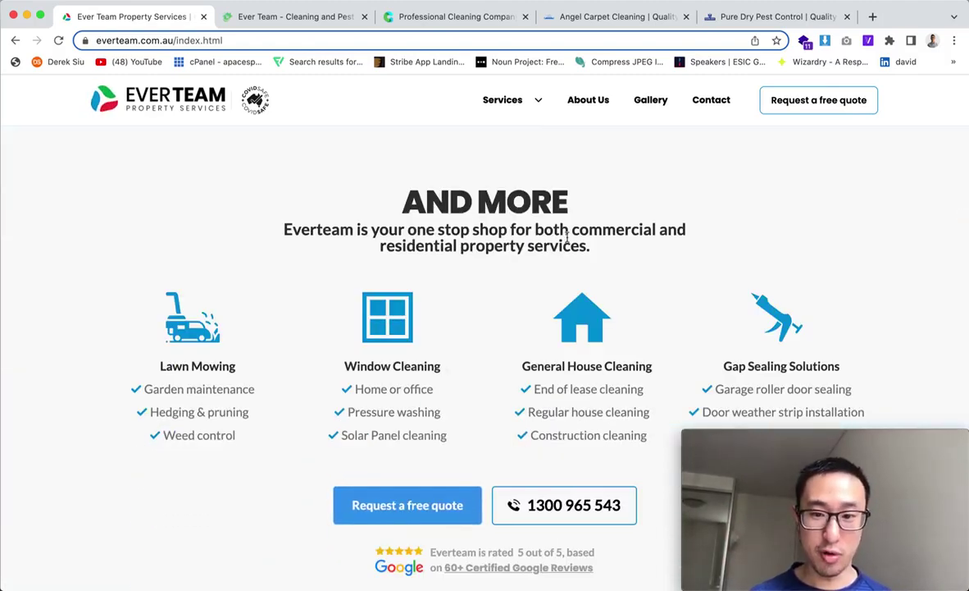
pyautogui.scroll(-2, 566, 237)
pyautogui.scroll(1, 246, 295)
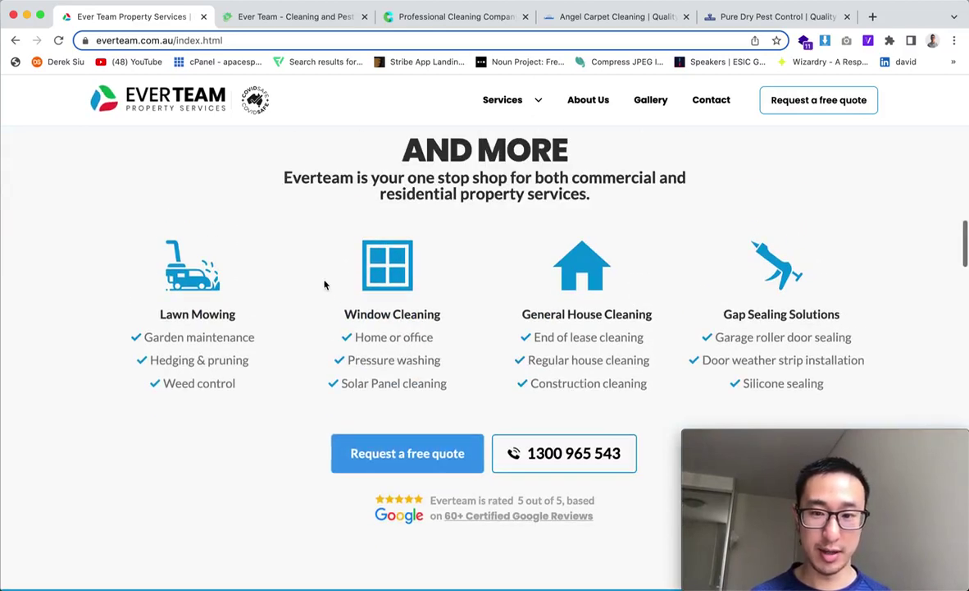
pyautogui.scroll(-4, 593, 294)
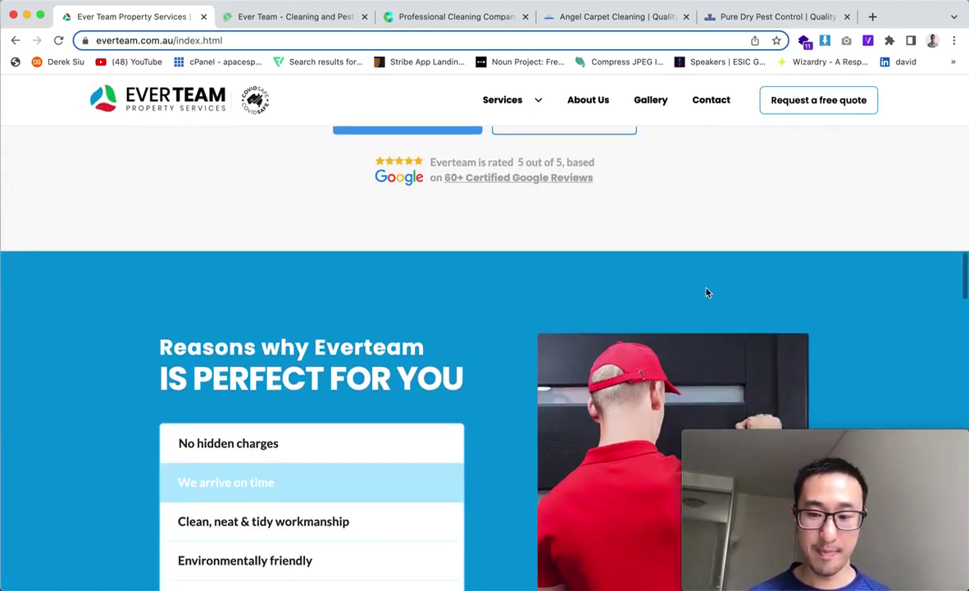
pyautogui.scroll(-2, 707, 292)
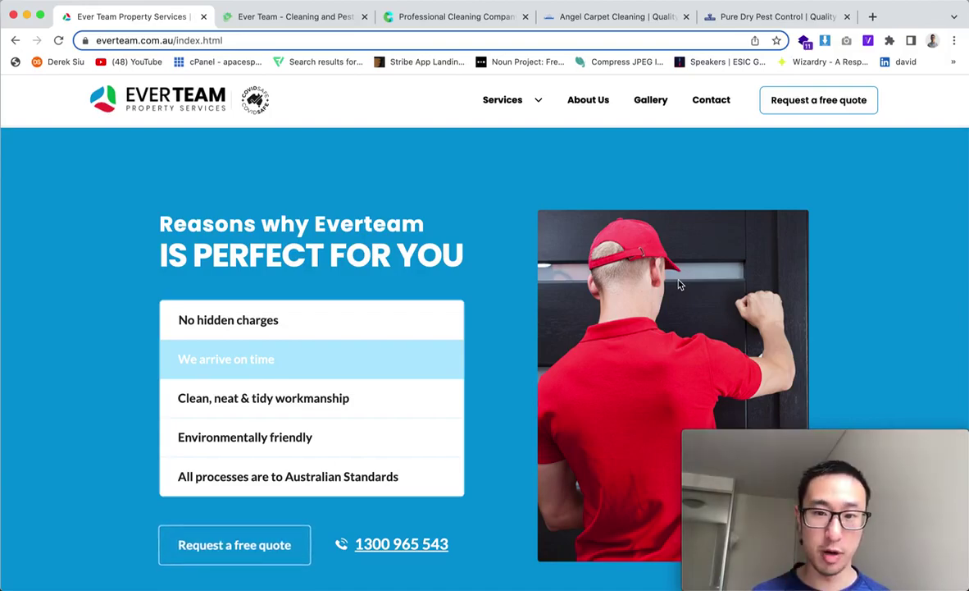
# - Review how the sections follow one another from the hero to "Let us HANDLE EVERYTHING", and return to the reasons section
pyautogui.scroll(15, 679, 284)
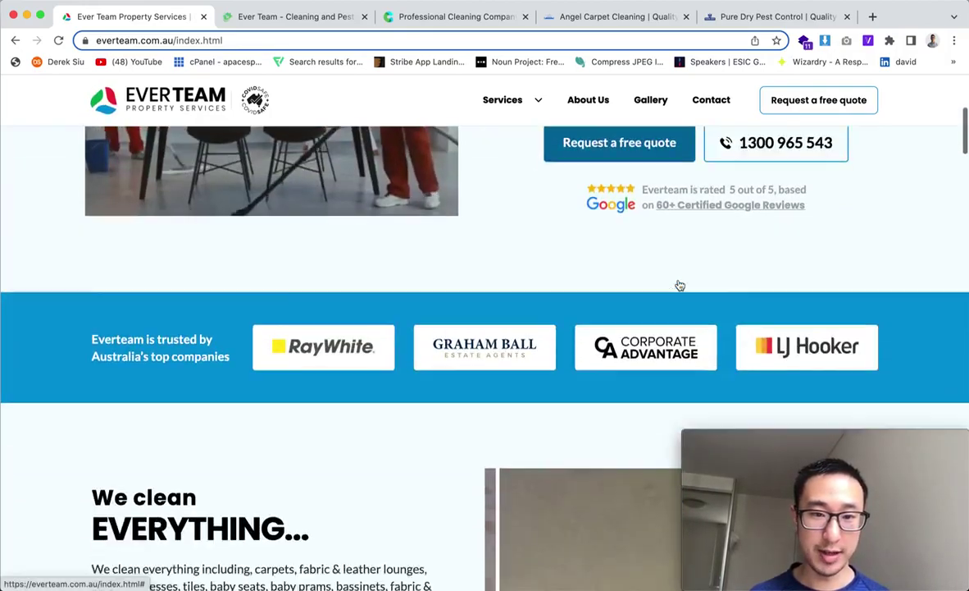
pyautogui.scroll(-5, 678, 284)
pyautogui.scroll(-10, 255, 204)
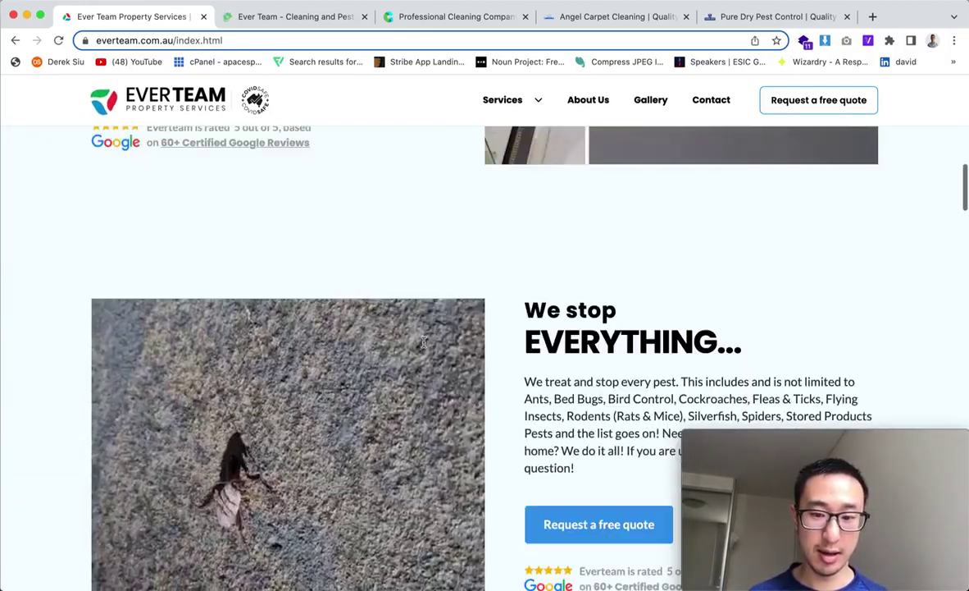
pyautogui.scroll(-2, 404, 385)
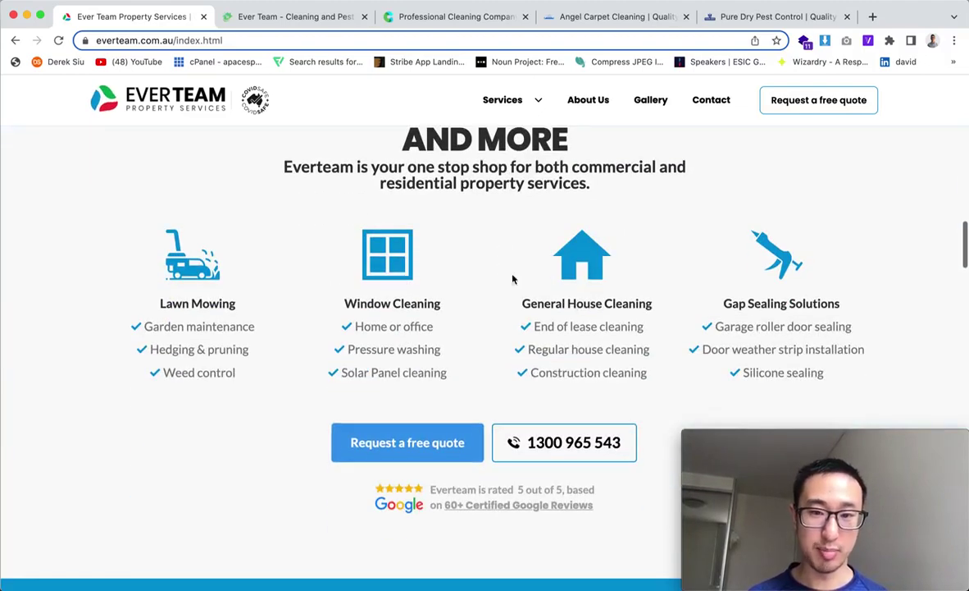
pyautogui.scroll(-5, 574, 295)
pyautogui.scroll(-10, 551, 247)
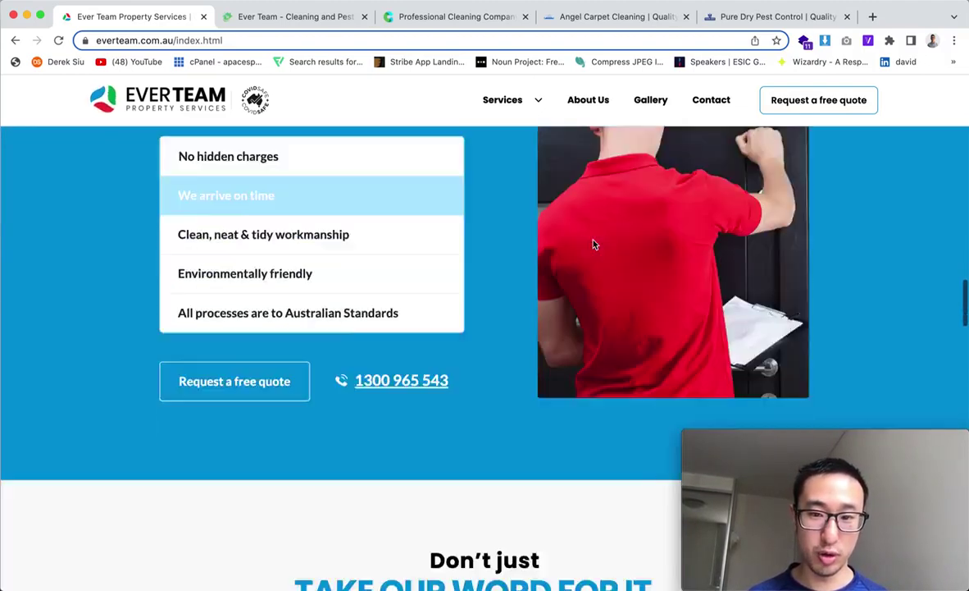
pyautogui.scroll(-1, 571, 279)
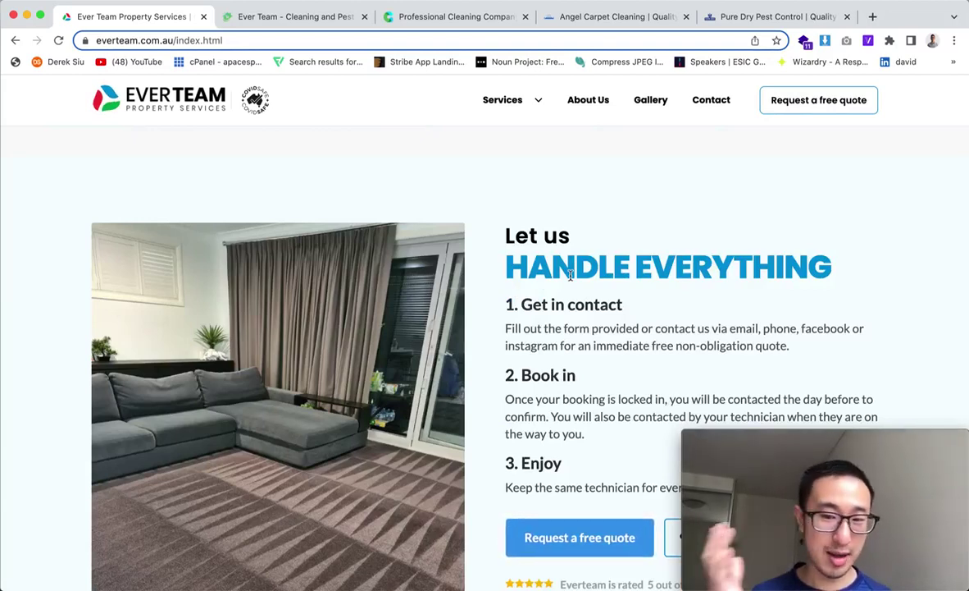
pyautogui.scroll(8, 572, 277)
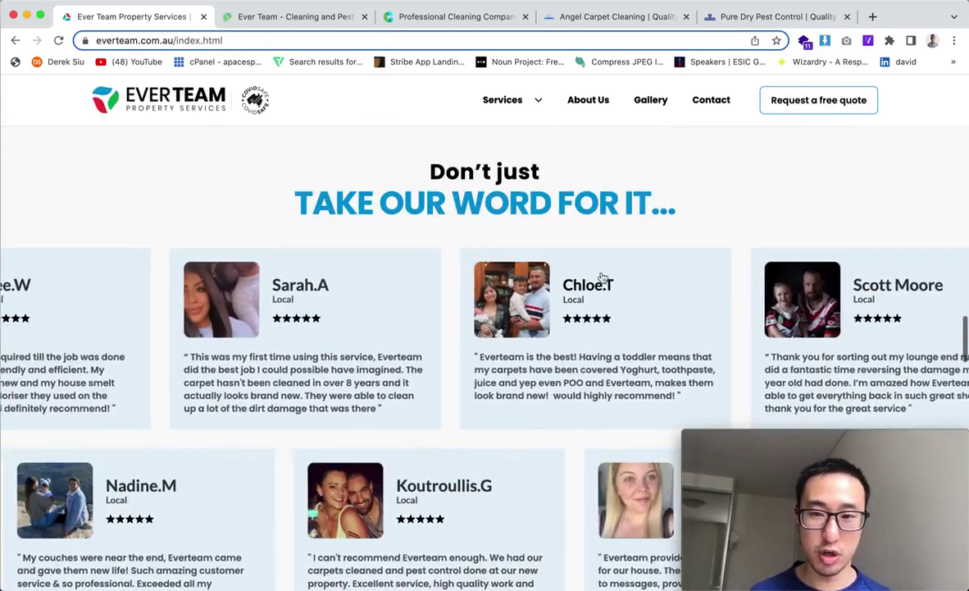
pyautogui.scroll(6, 597, 275)
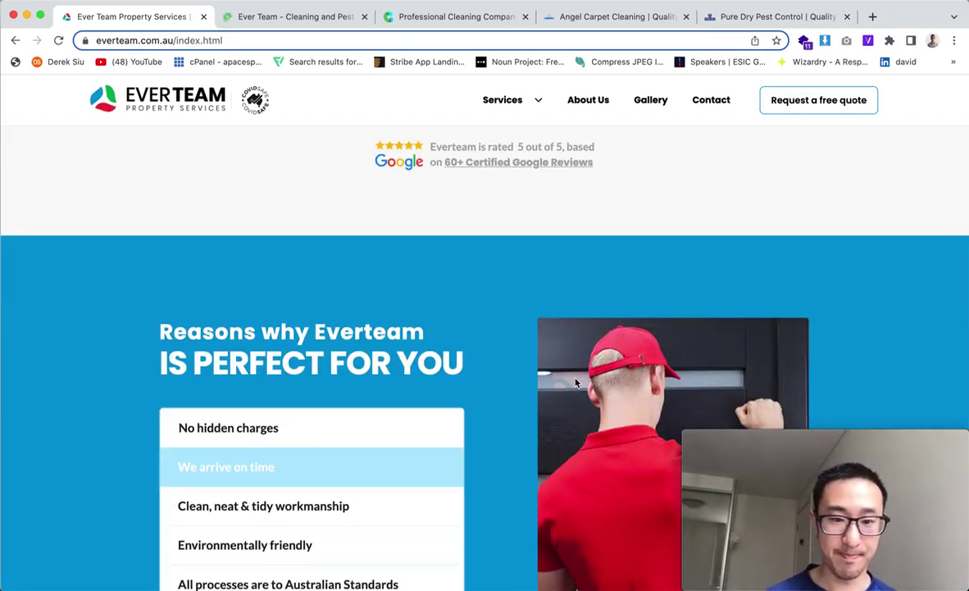
pyautogui.scroll(-1, 575, 383)
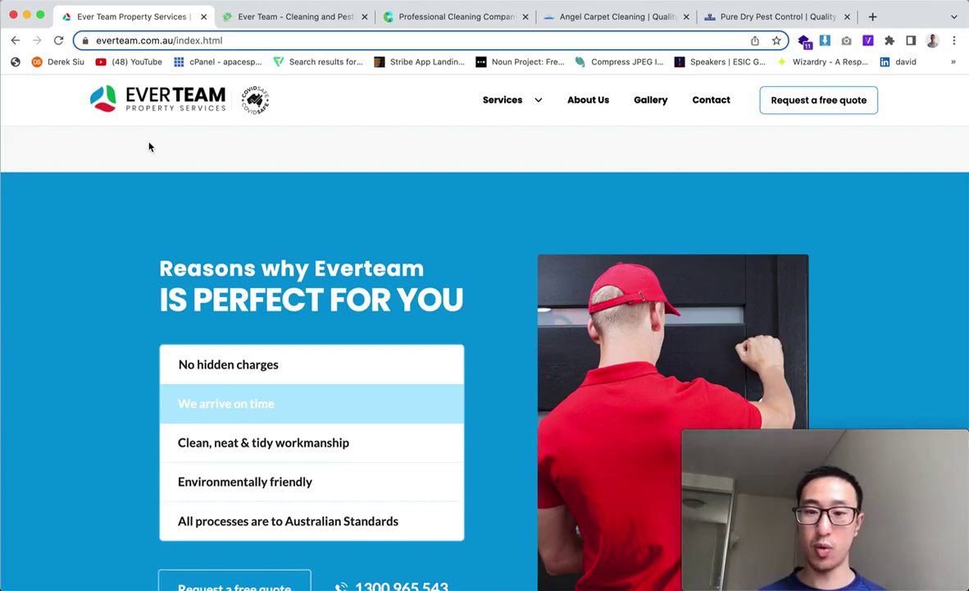
# - Show the images for "No hidden charges", "We arrive on time", "Clean, neat & tidy workmanship" and "Environmentally friendly" in turn
pyautogui.scroll(5, 329, 277)
pyautogui.scroll(-7, 488, 342)
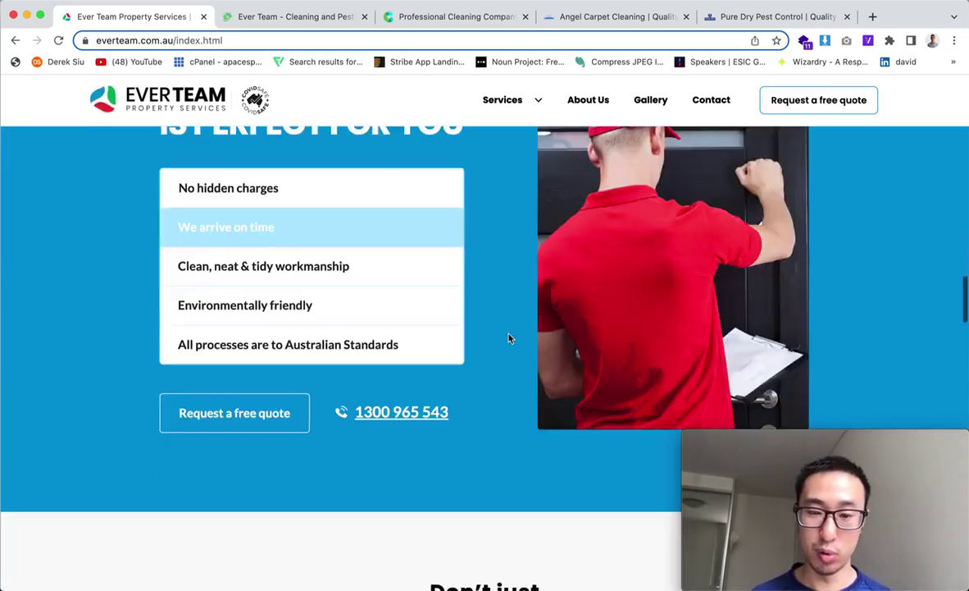
pyautogui.scroll(2, 474, 255)
pyautogui.click(414, 279)
pyautogui.click(392, 316)
pyautogui.click(380, 349)
pyautogui.click(357, 390)
pyautogui.scroll(-3, 361, 443)
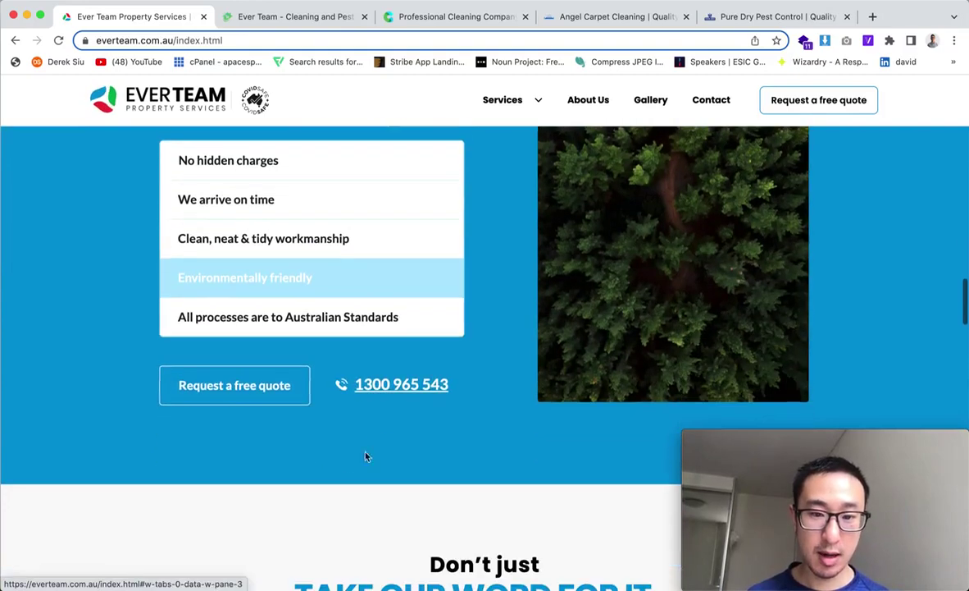
# - Examine the two rows of customer testimonials under "Don't just TAKE OUR WORD FOR IT..." and how they move while scrolling
pyautogui.scroll(-8, 400, 448)
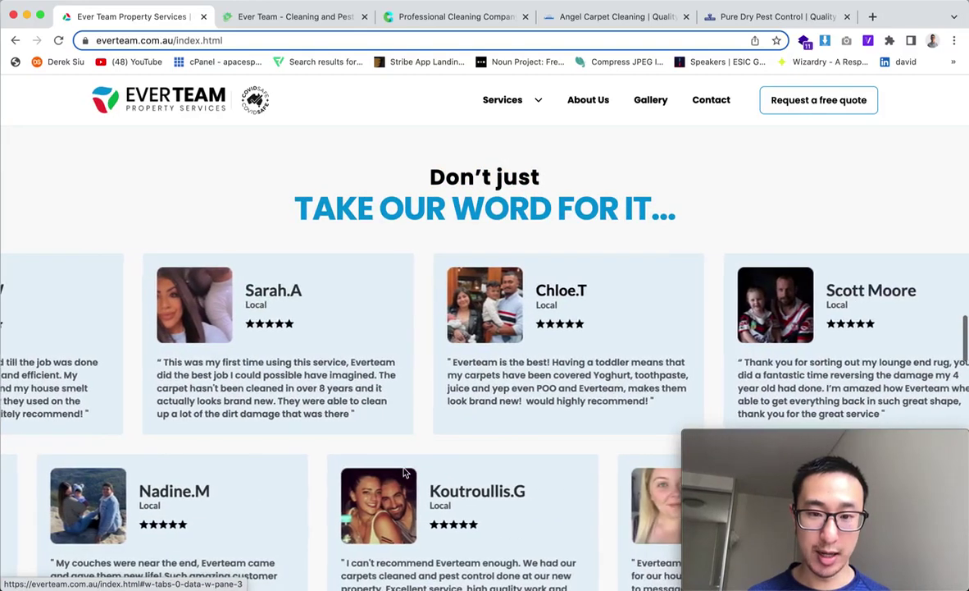
pyautogui.scroll(-2, 607, 359)
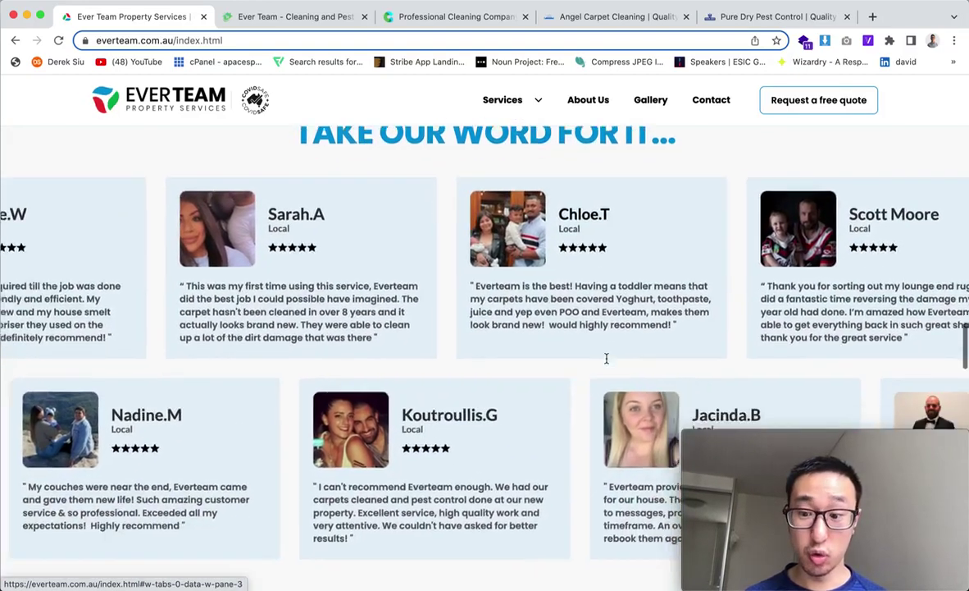
pyautogui.scroll(5, 607, 363)
pyautogui.scroll(-11, 607, 363)
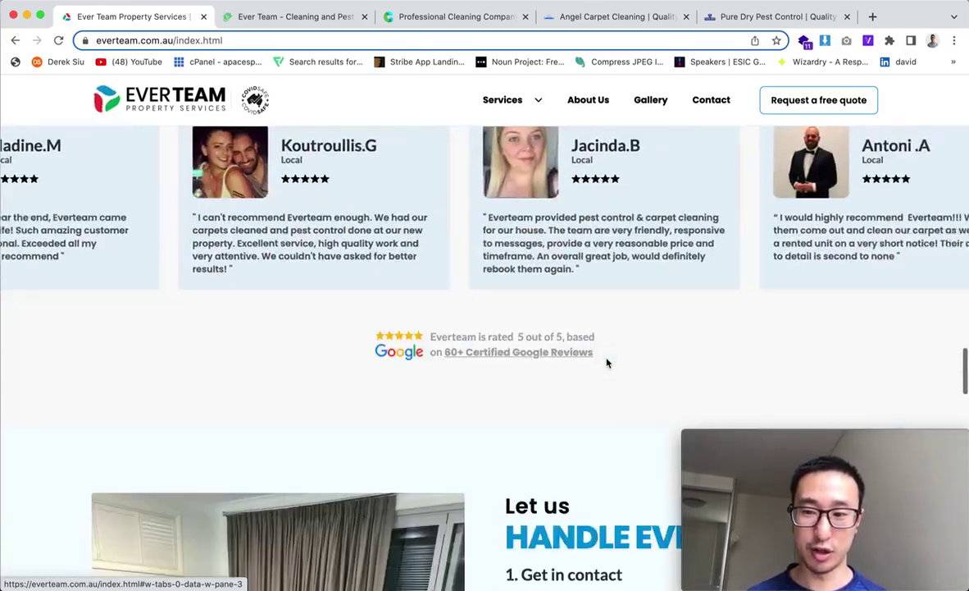
pyautogui.scroll(10, 607, 362)
pyautogui.scroll(-4, 607, 361)
pyautogui.scroll(2, 607, 358)
pyautogui.scroll(-3, 607, 361)
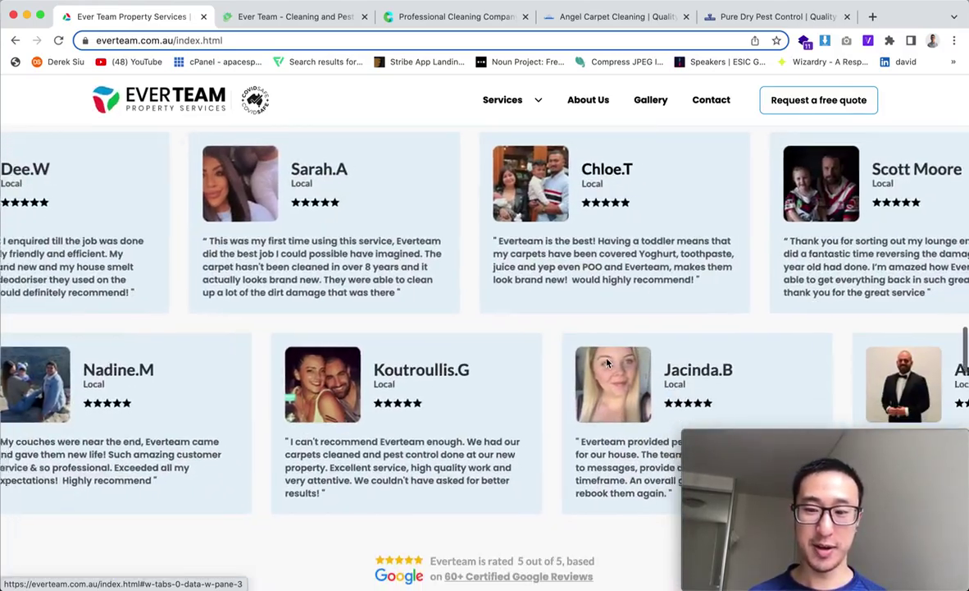
# - Examine the three steps under "Let us HANDLE EVERYTHING" and the free quote form beside the branded vehicle
pyautogui.scroll(-11, 607, 363)
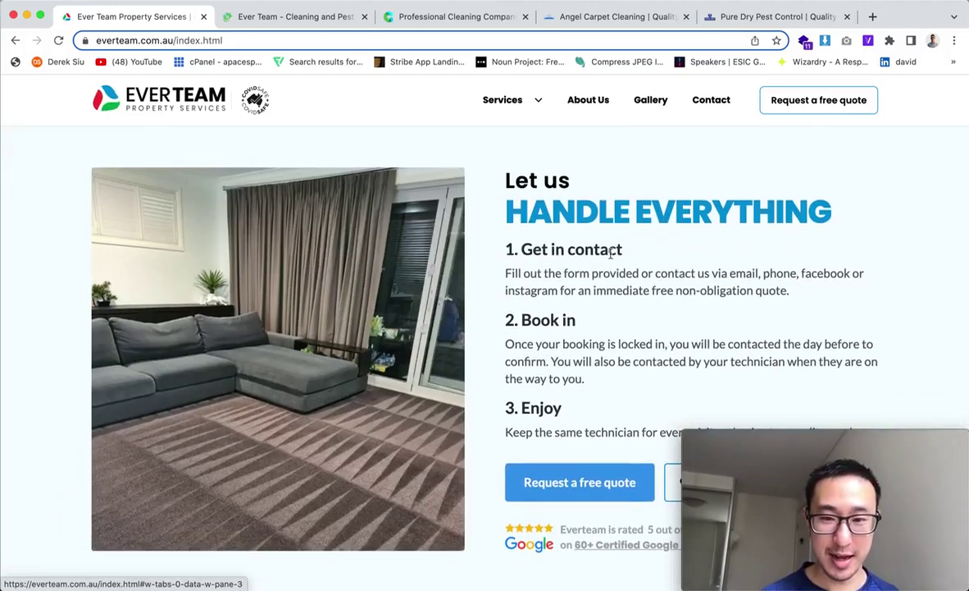
pyautogui.scroll(-3, 610, 254)
pyautogui.scroll(-10, 574, 270)
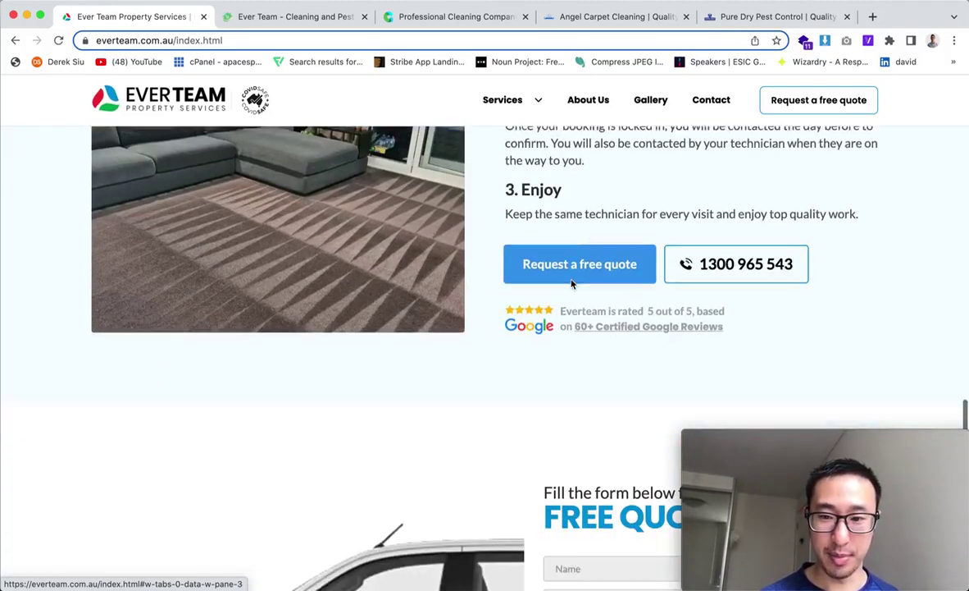
pyautogui.scroll(1, 638, 287)
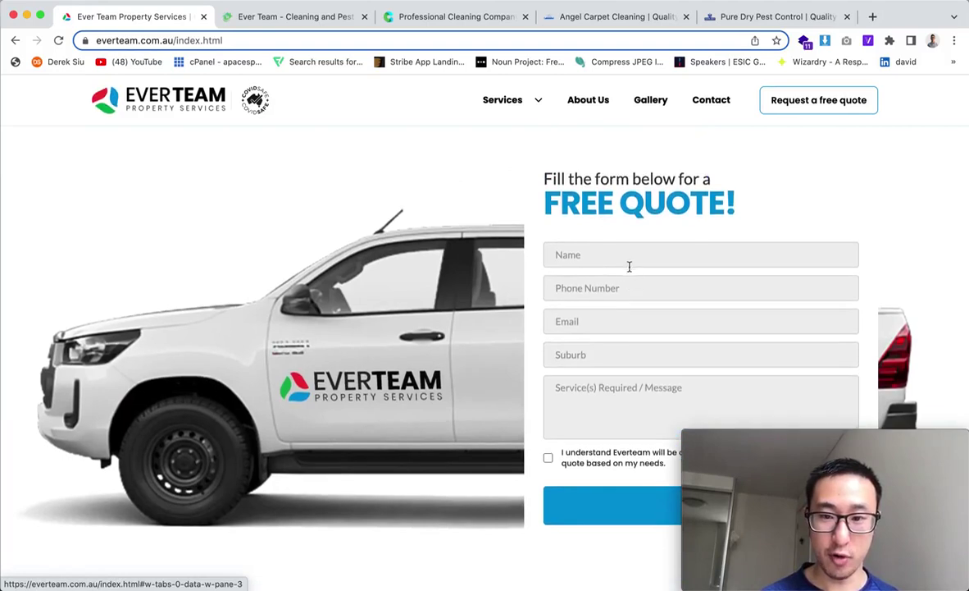
pyautogui.scroll(-12, 595, 363)
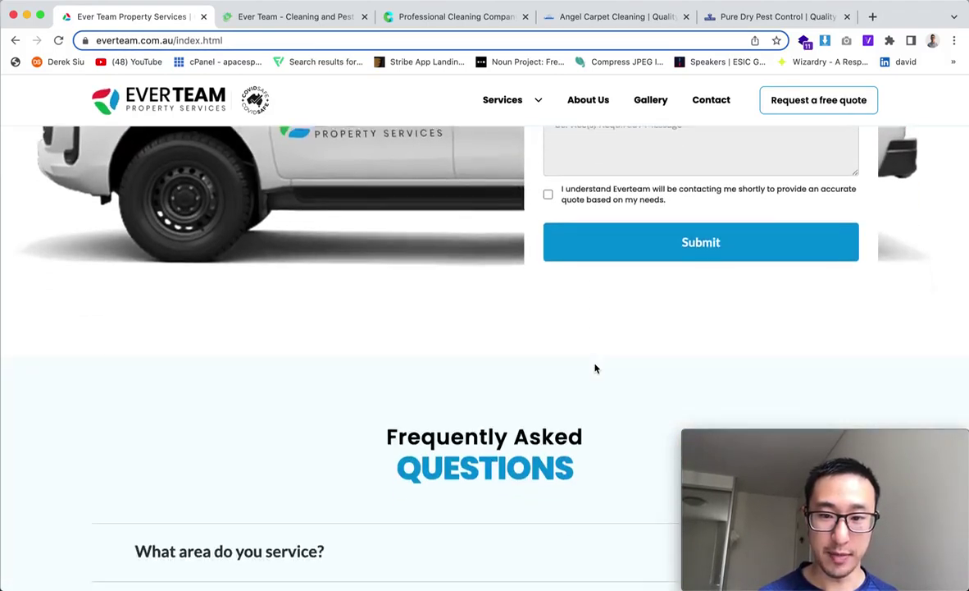
# - Expand and collapse the "What area do you service?" question in the FAQ, leaving its answer expanded
pyautogui.click(538, 279)
pyautogui.click(534, 282)
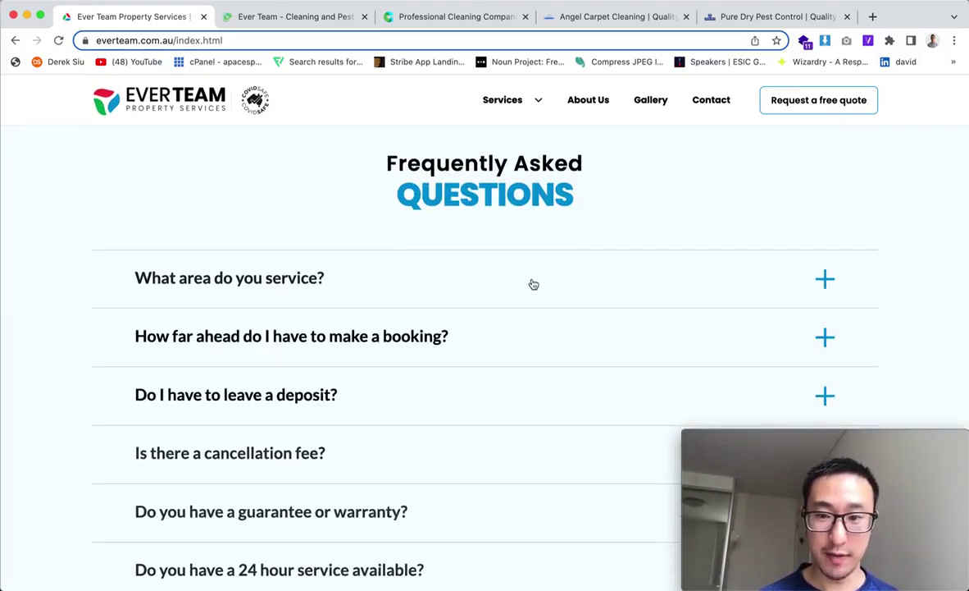
pyautogui.click(605, 293)
pyautogui.click(605, 293)
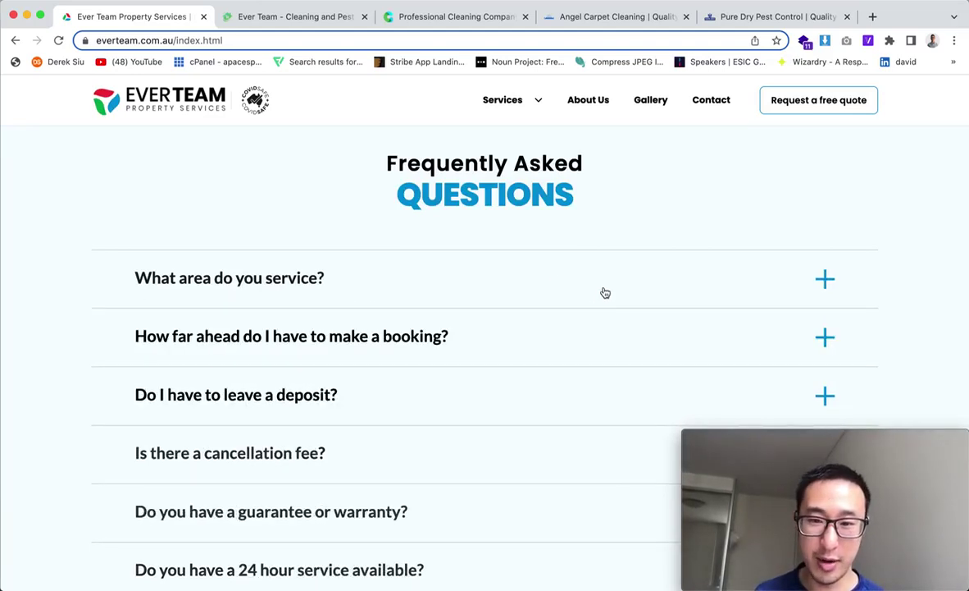
pyautogui.click(329, 291)
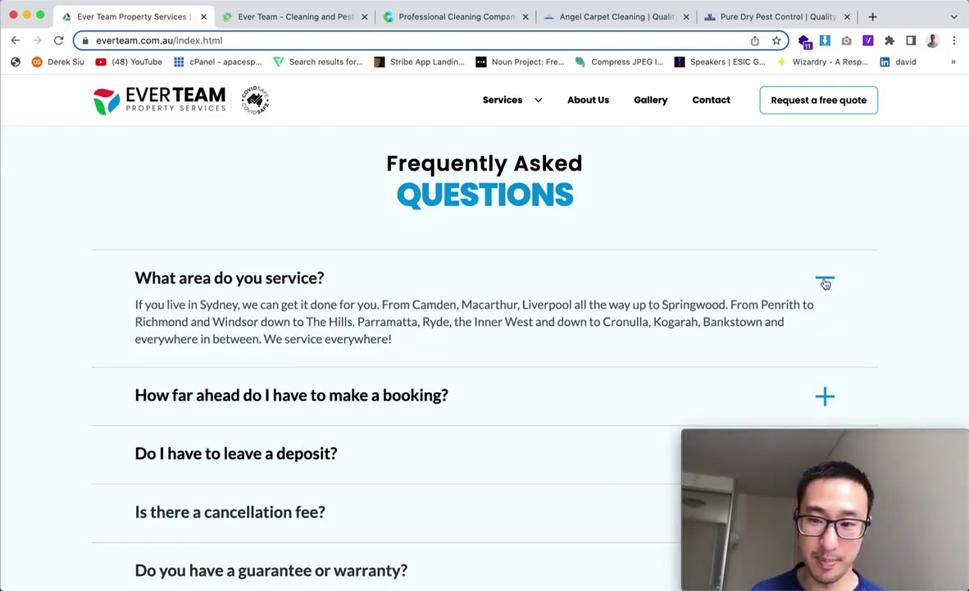
# - Examine the remaining FAQ questions, the trusted companies row, the call banner and the page footer
pyautogui.scroll(-2, 265, 286)
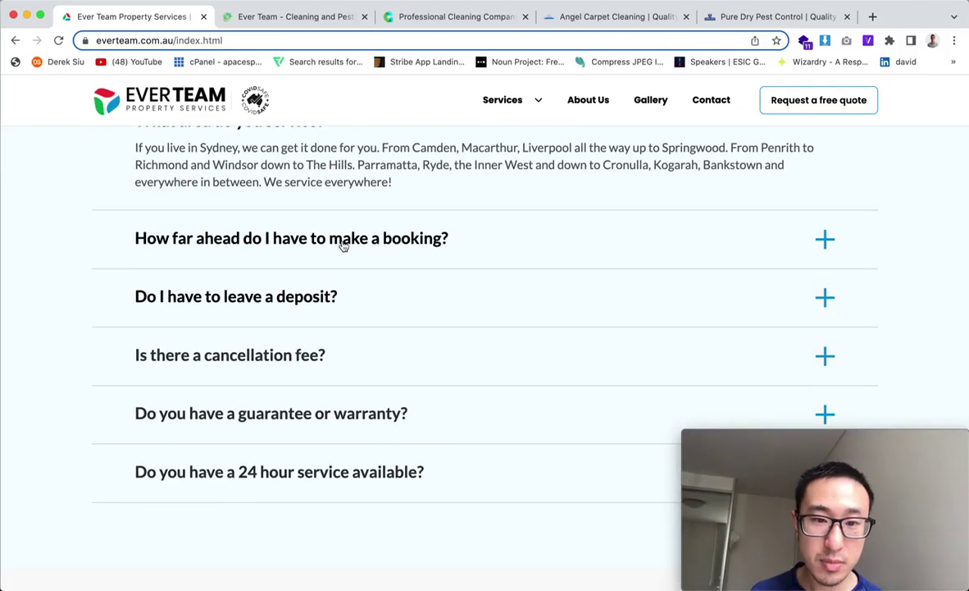
pyautogui.scroll(-5, 370, 281)
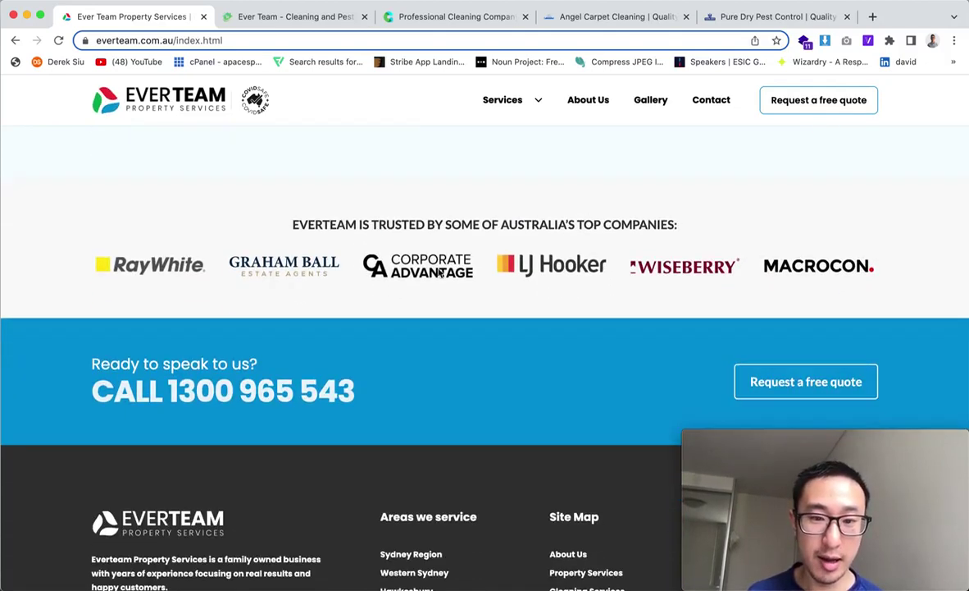
pyautogui.scroll(-3, 244, 267)
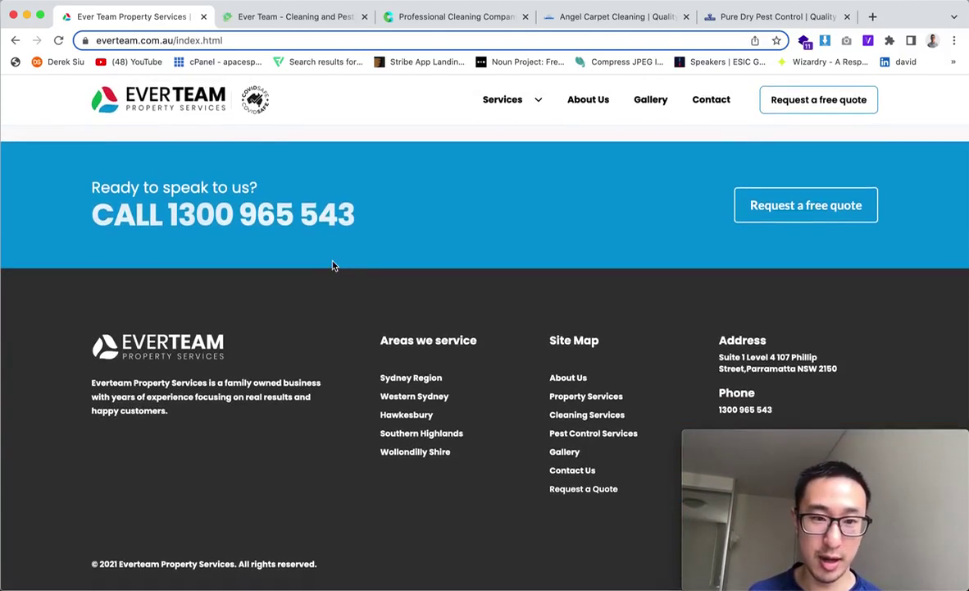
# - Review the home page sections in reverse, from the call banner and trusted companies row back up to the hero section
pyautogui.scroll(1, 344, 320)
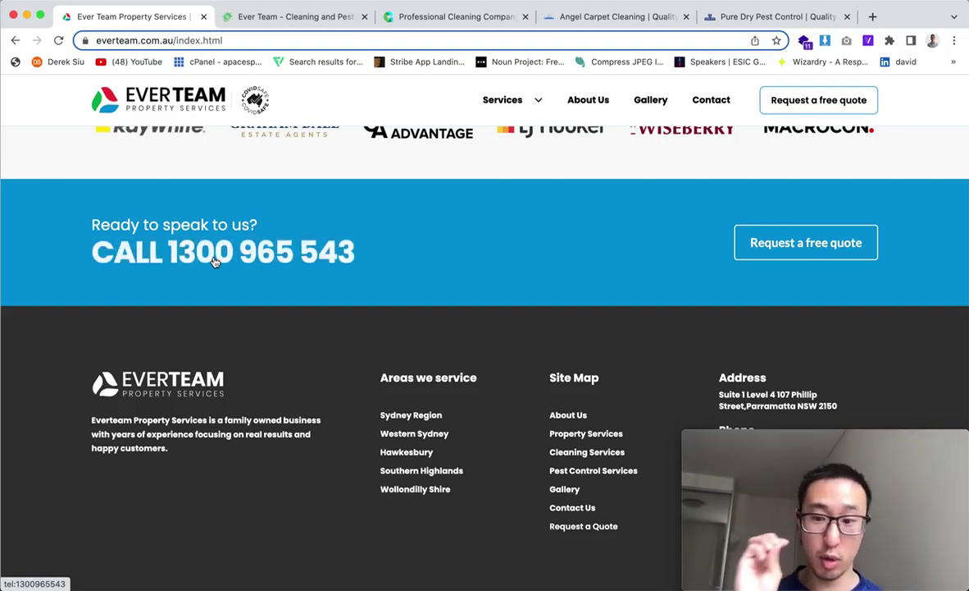
pyautogui.scroll(4, 522, 349)
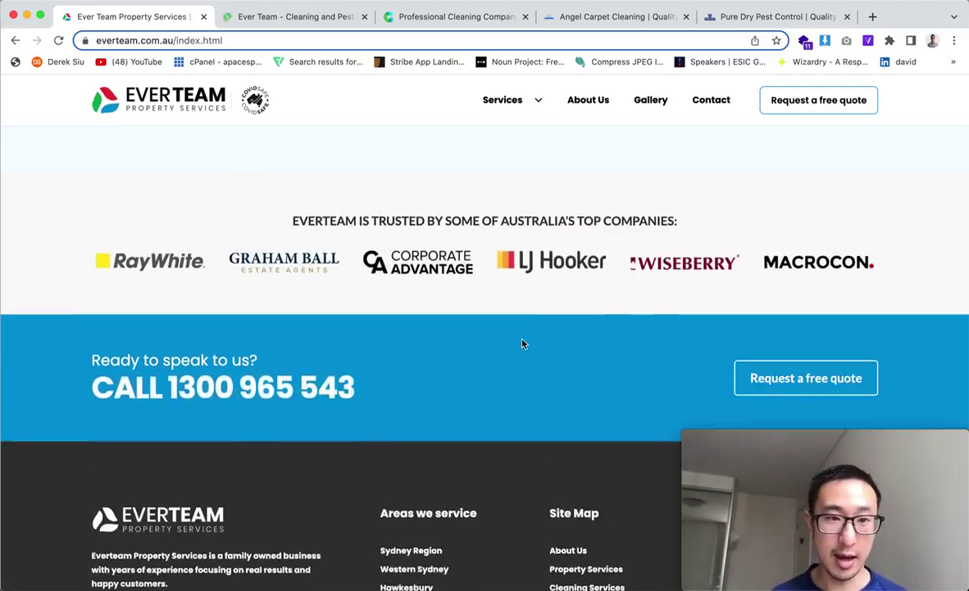
pyautogui.scroll(4, 523, 343)
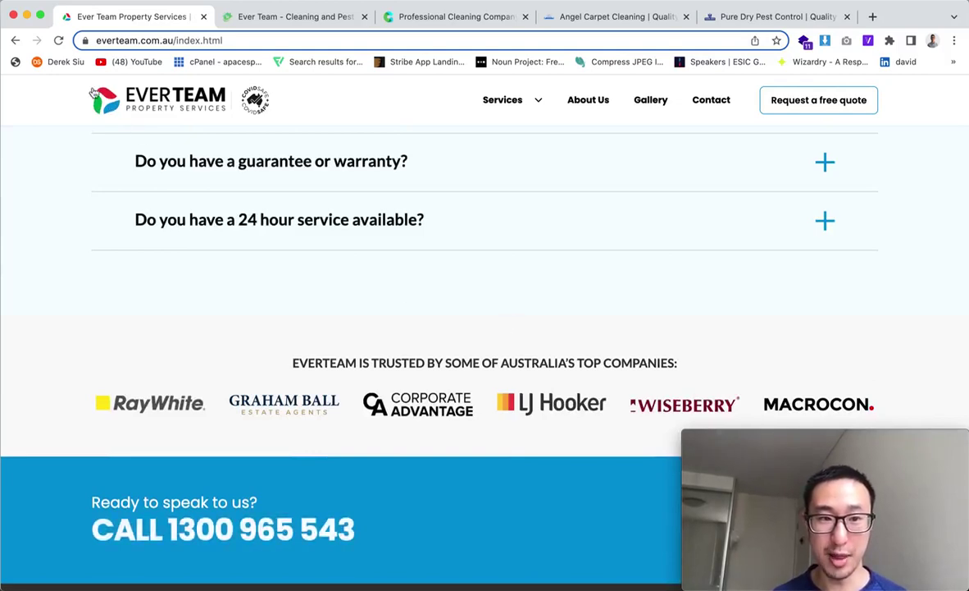
pyautogui.scroll(10, 407, 396)
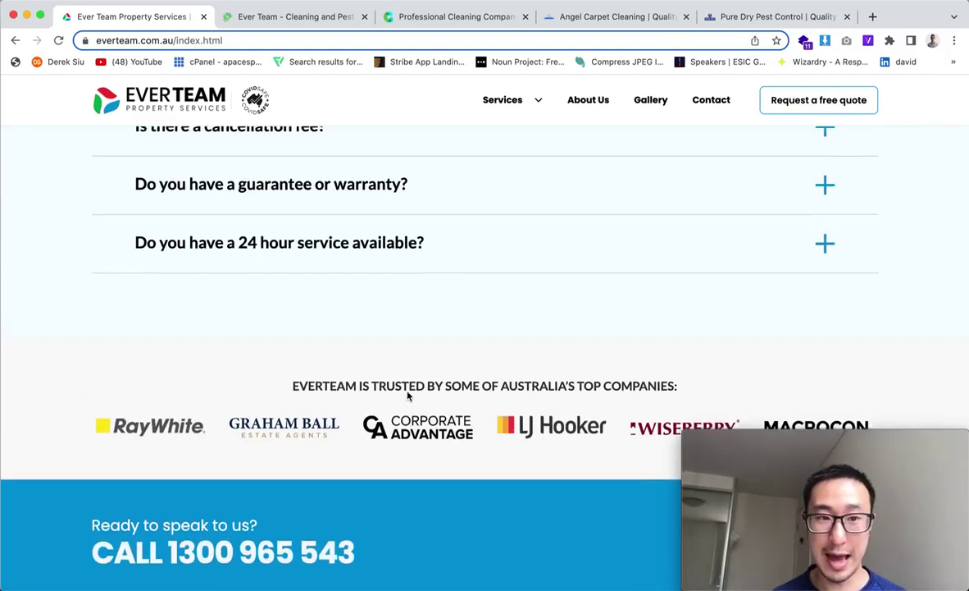
pyautogui.scroll(20, 409, 397)
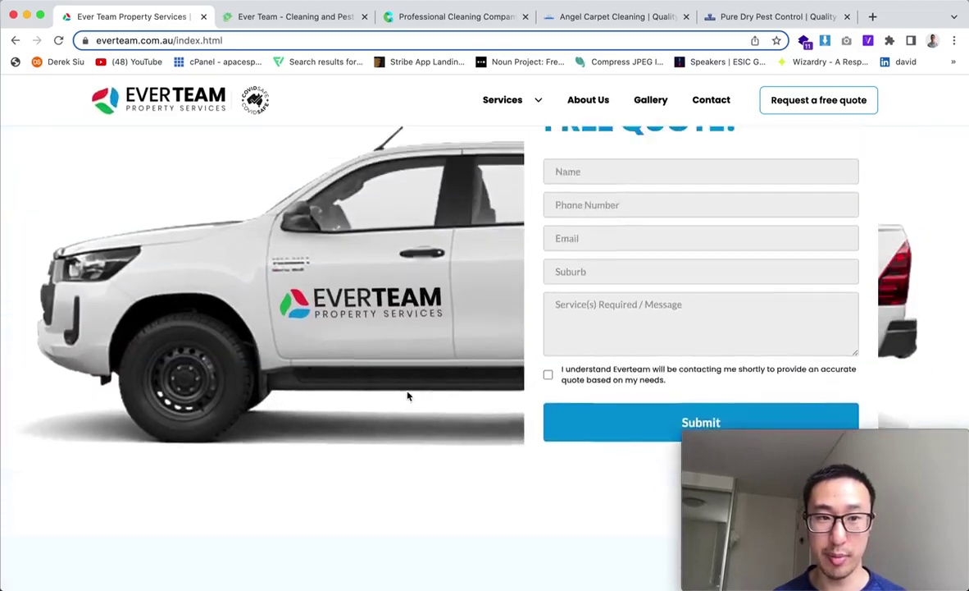
pyautogui.scroll(10, 409, 396)
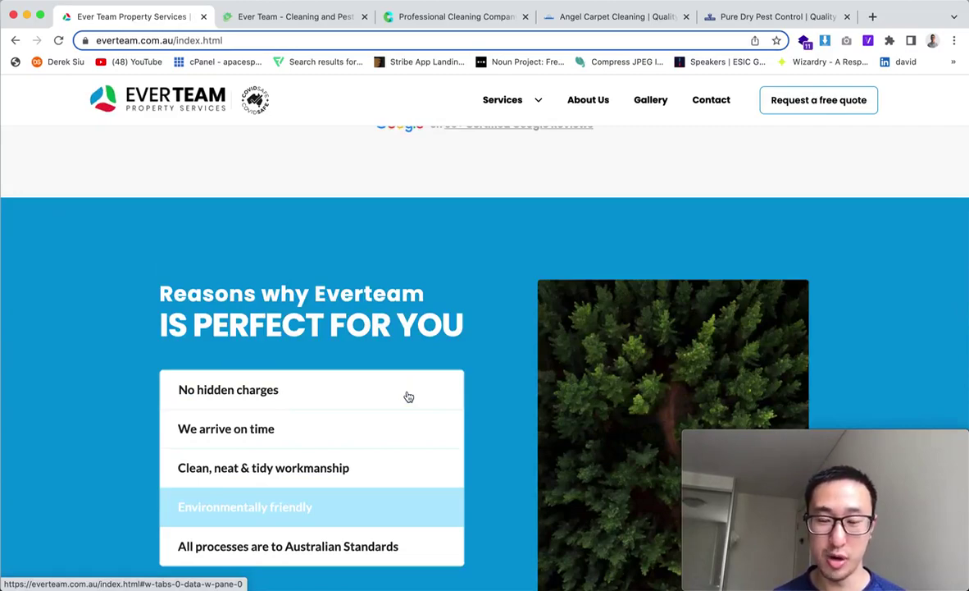
pyautogui.scroll(7, 408, 396)
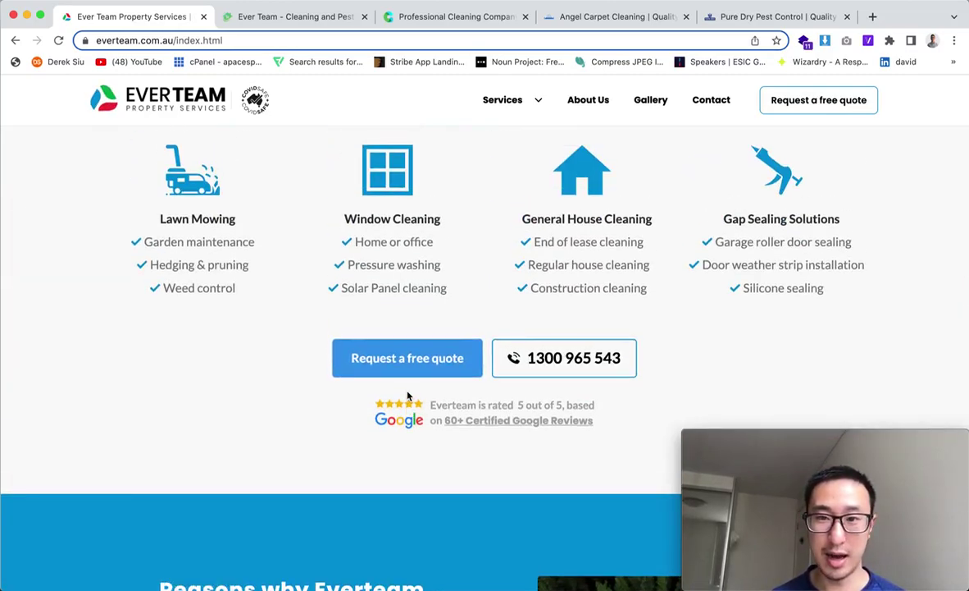
pyautogui.scroll(15, 407, 396)
pyautogui.scroll(15, 373, 319)
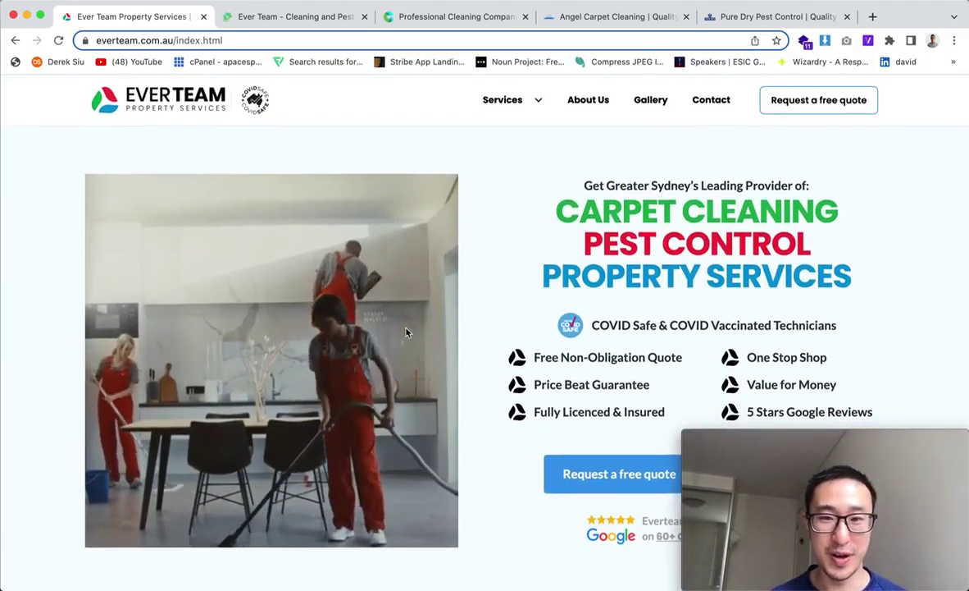
# - Skim the home page from the hero section past "We stop EVERYTHING..." and "AND MORE" to the Frequently Asked Questions
pyautogui.scroll(-15, 406, 333)
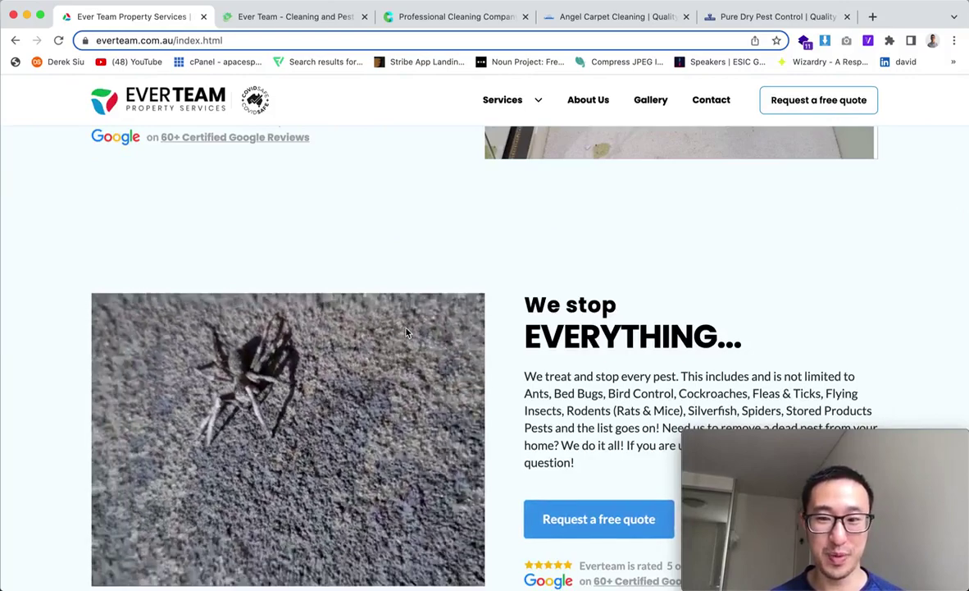
pyautogui.scroll(-5, 406, 332)
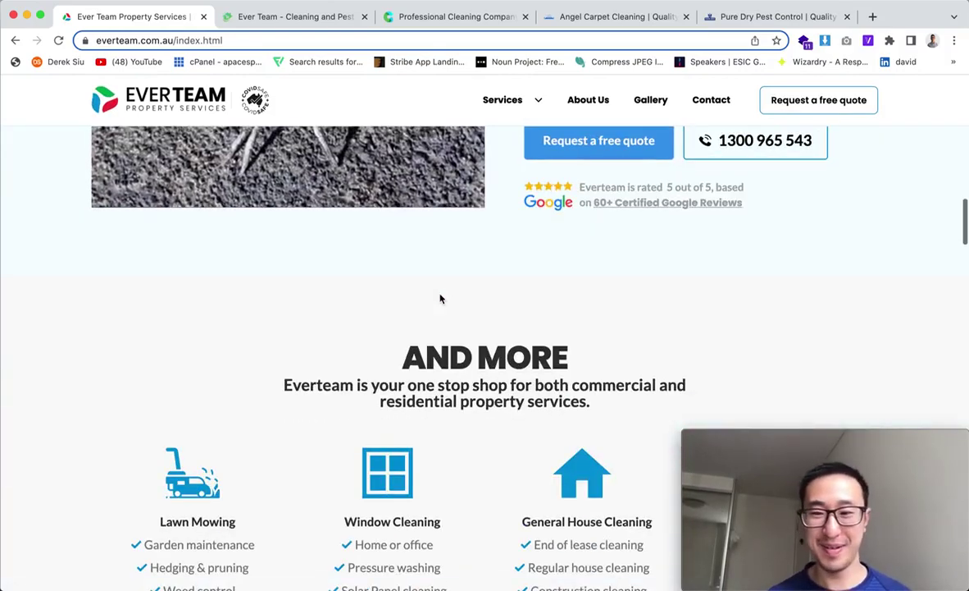
pyautogui.scroll(-4, 441, 298)
pyautogui.scroll(-20, 527, 346)
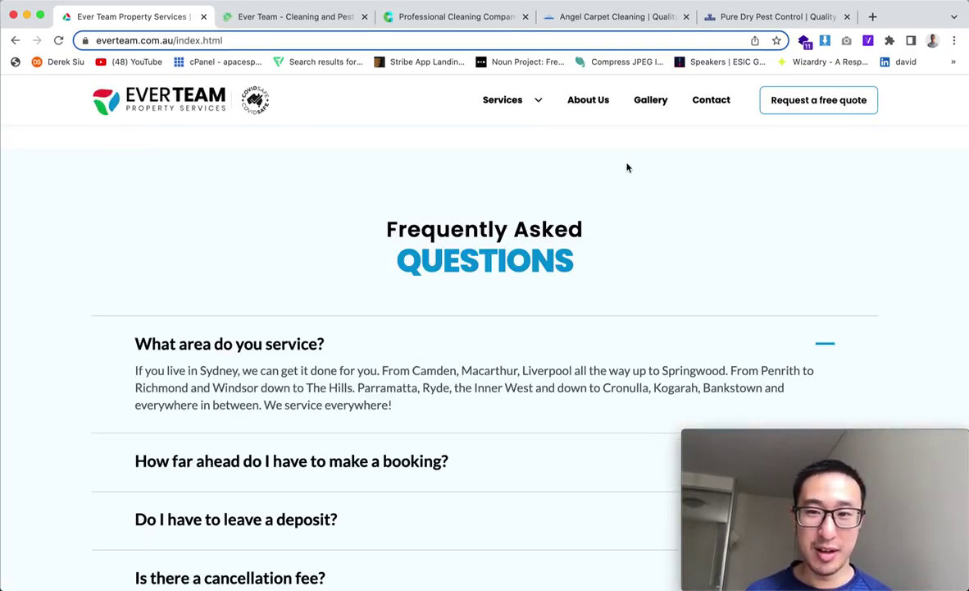
# - Open the Carpet Cleaning service page and examine its services list, FAQ, free quote form and footer
pyautogui.moveTo(541, 119)
pyautogui.click(514, 144)
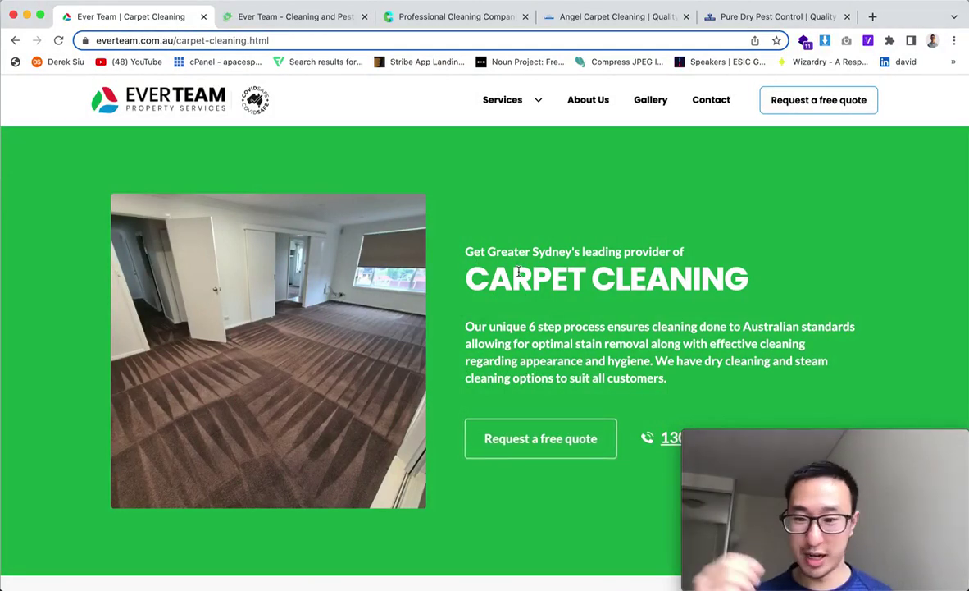
pyautogui.scroll(-5, 519, 270)
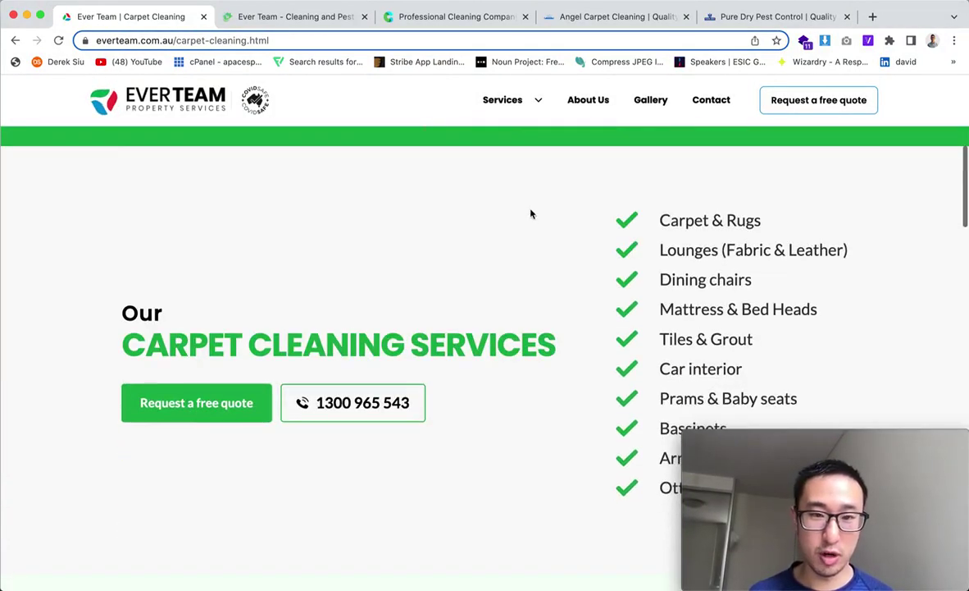
pyautogui.scroll(1, 530, 212)
pyautogui.scroll(-15, 434, 295)
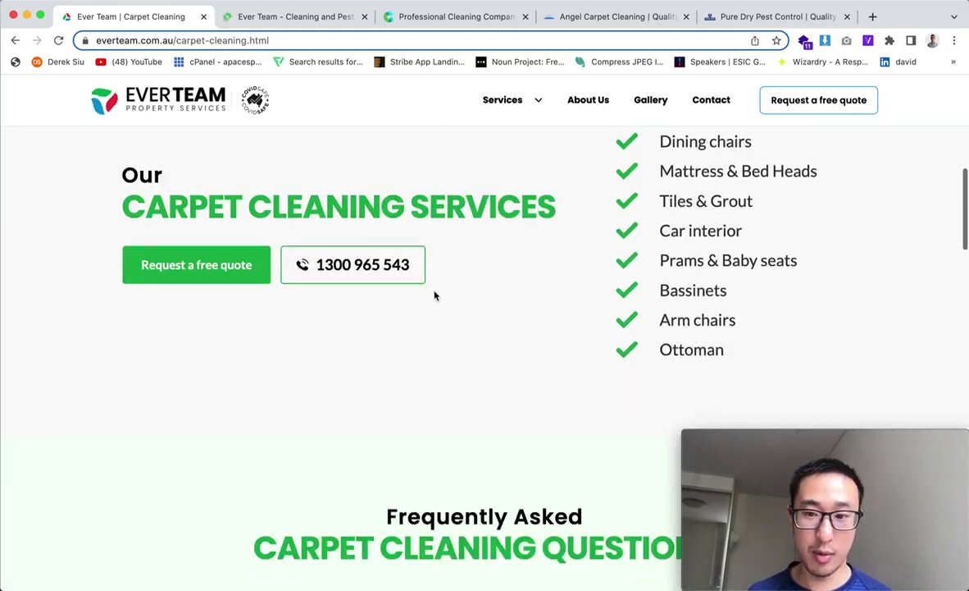
pyautogui.scroll(3, 435, 295)
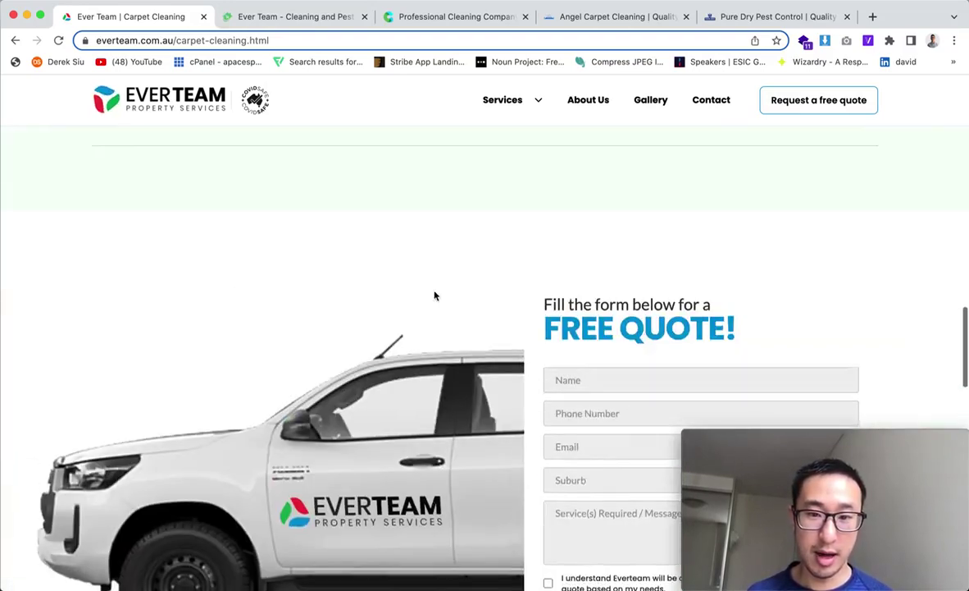
pyautogui.tripleClick(628, 352)
pyautogui.scroll(-1, 628, 318)
pyautogui.scroll(-15, 628, 318)
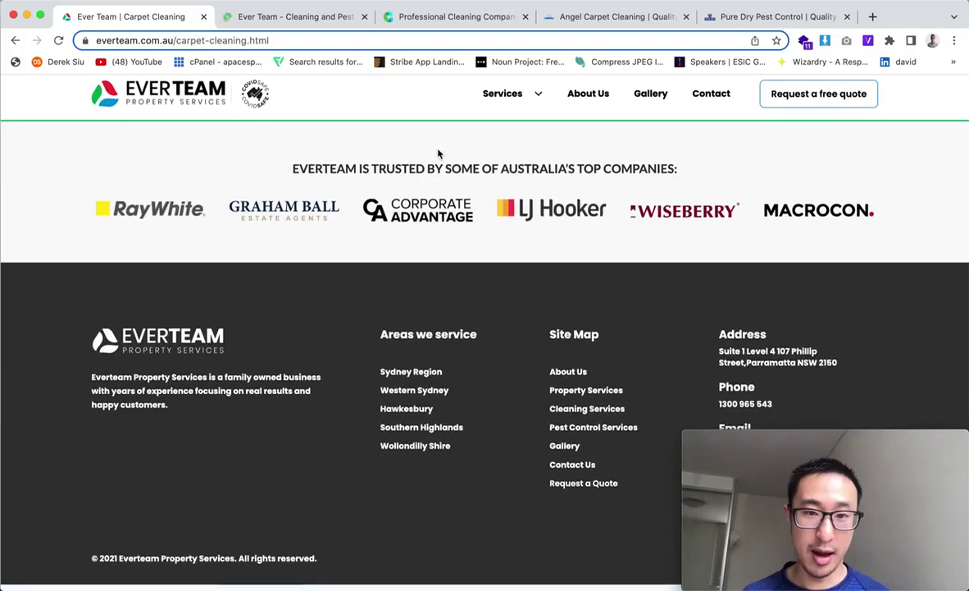
# - Open the Pest Control service page and examine its treated pests list and frequently asked questions
pyautogui.moveTo(525, 97)
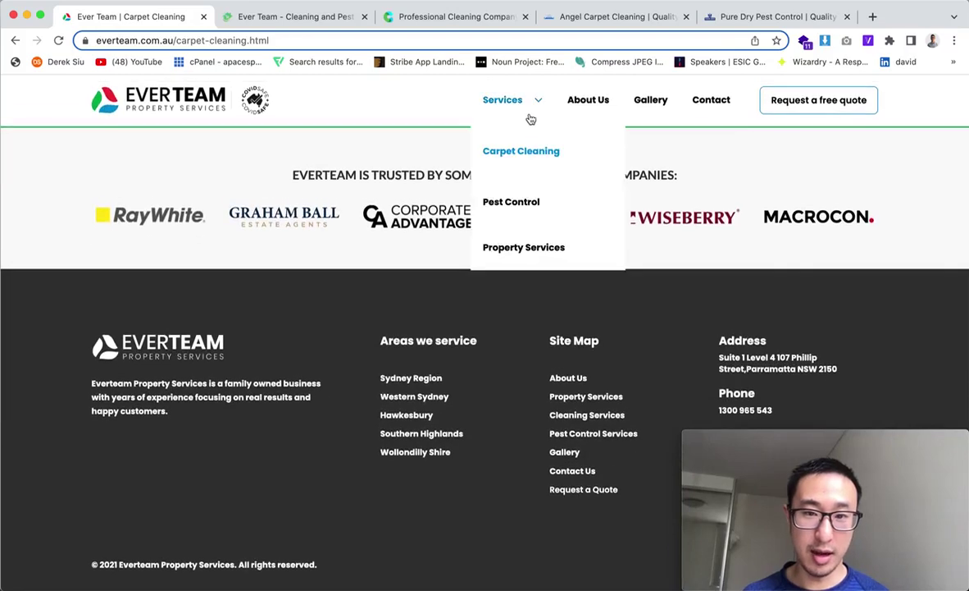
pyautogui.click(617, 248)
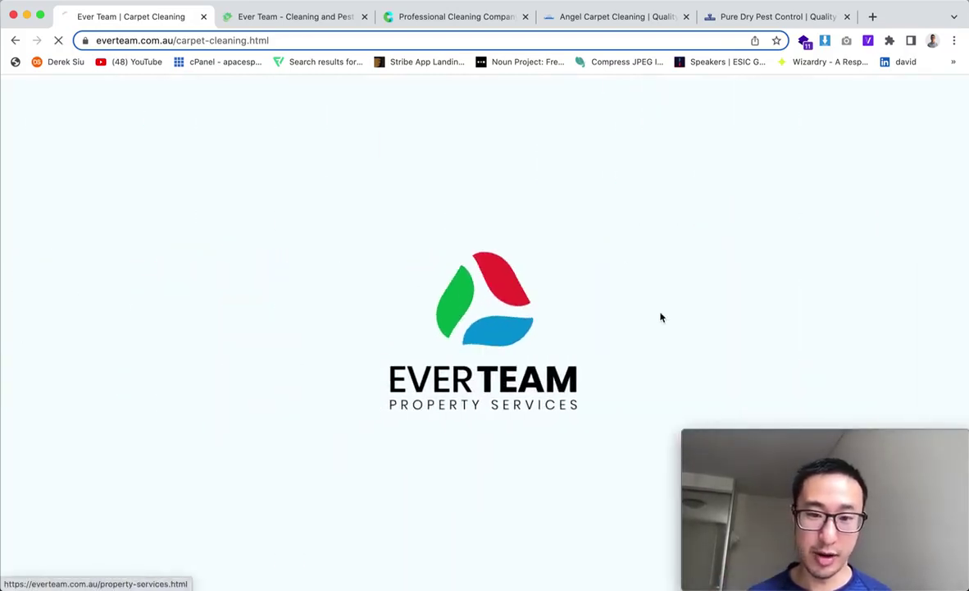
pyautogui.scroll(-15, 579, 400)
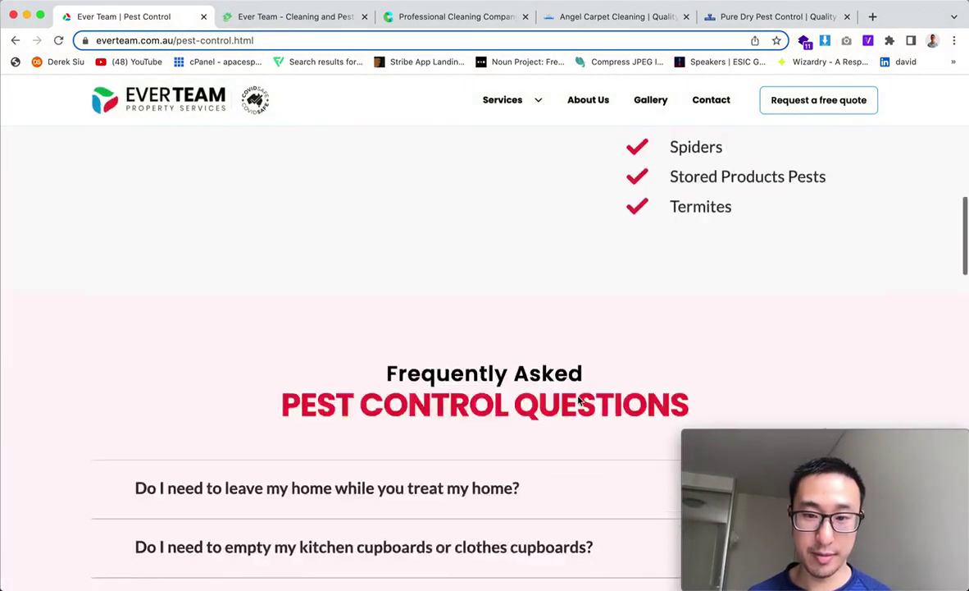
# - Open the About Us page and examine its introduction, photo, mission statement and the logos of helped brands
pyautogui.moveTo(524, 114)
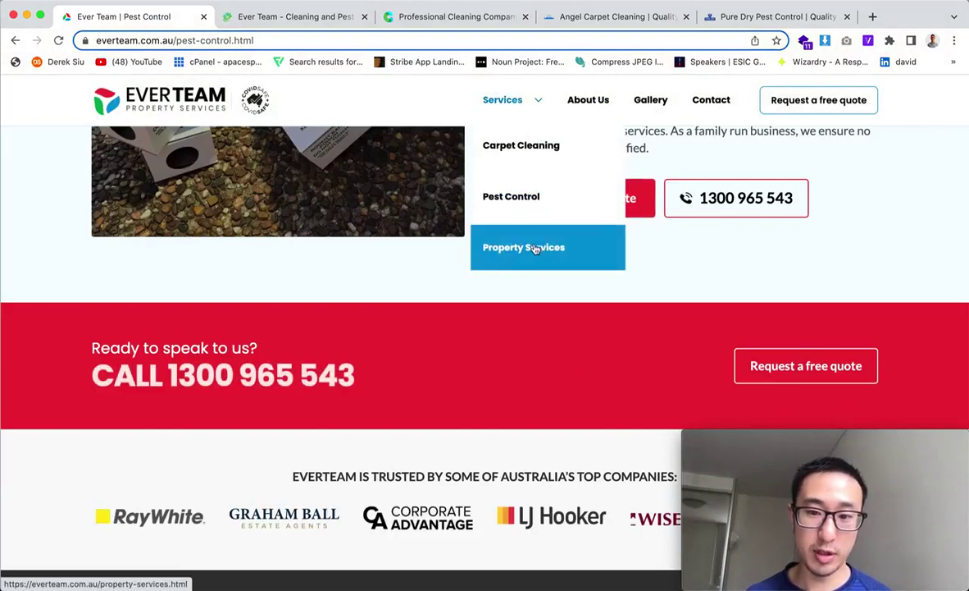
pyautogui.click(588, 99)
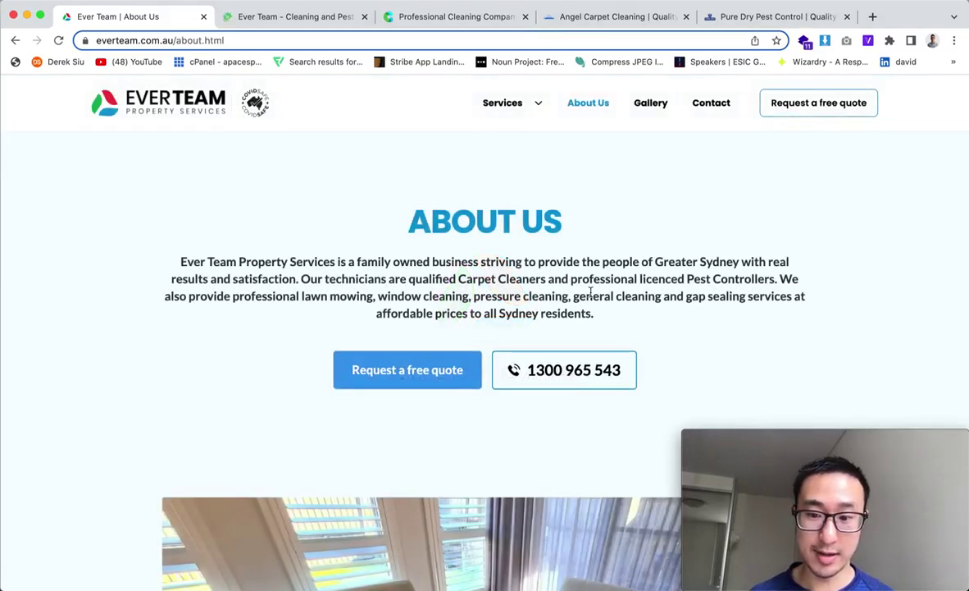
pyautogui.scroll(-5, 591, 291)
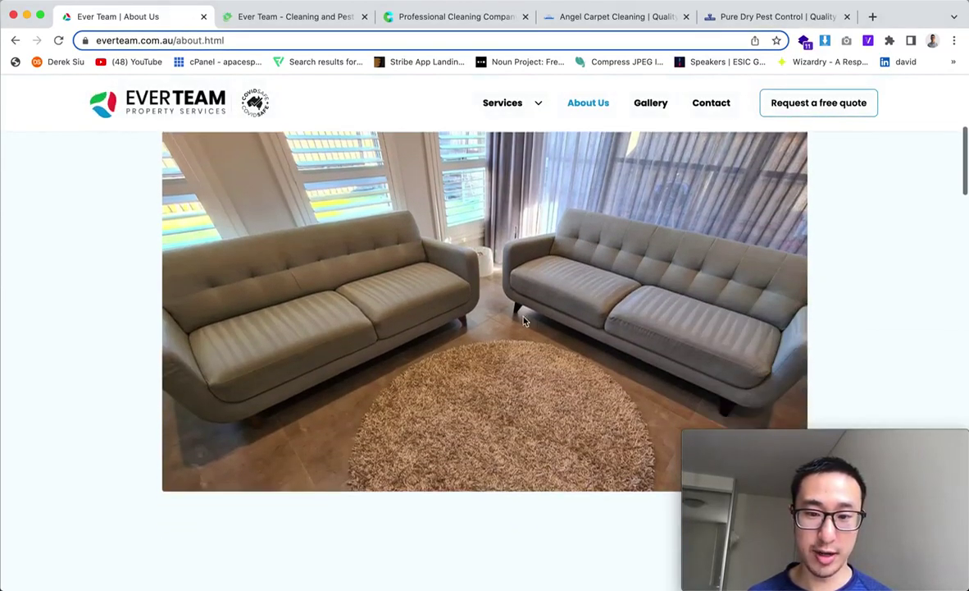
pyautogui.scroll(-5, 511, 371)
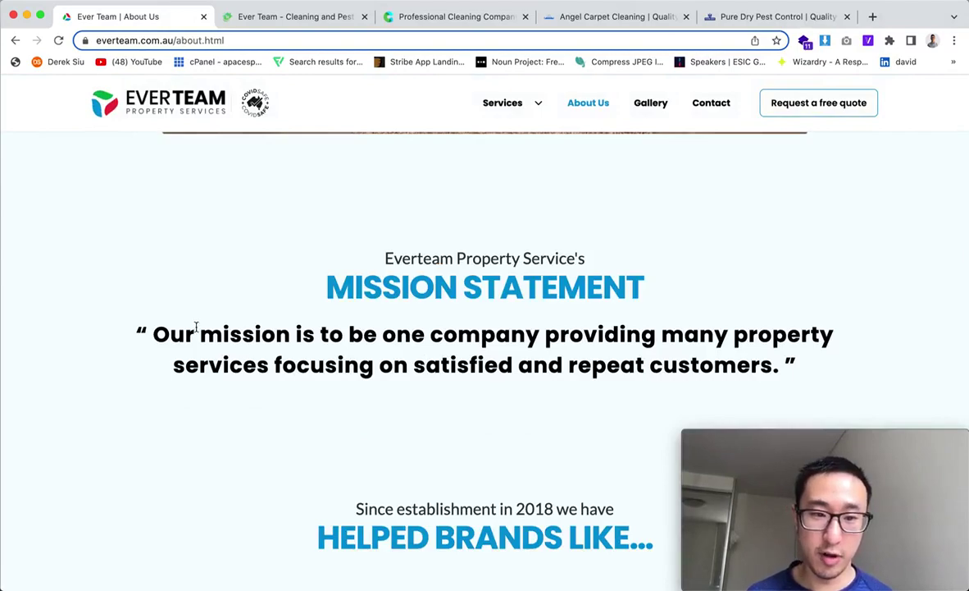
pyautogui.moveTo(196, 328); pyautogui.dragTo(625, 391)
pyautogui.scroll(-5, 625, 392)
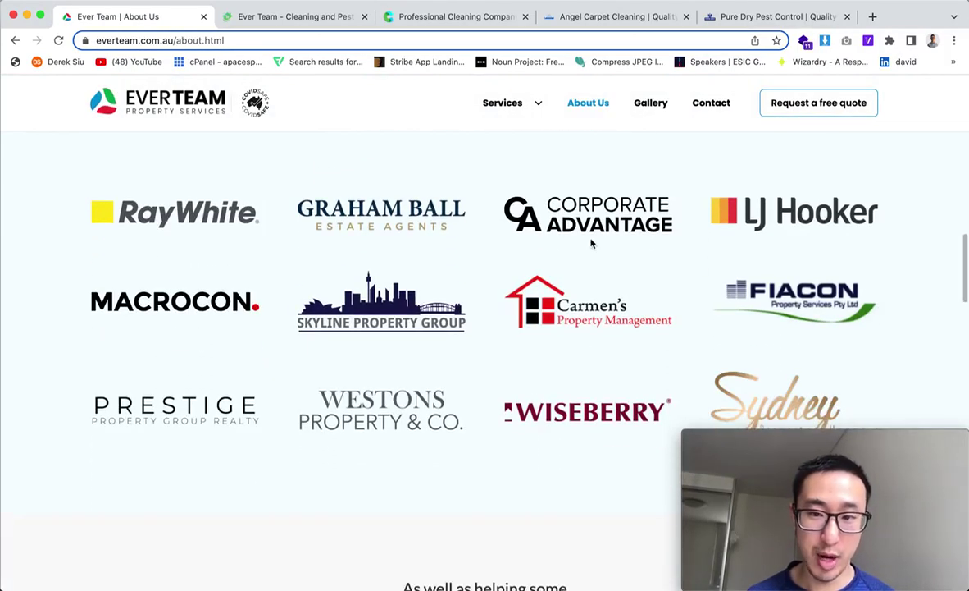
# - Examine the About Us page's customer testimonials, call banner and footer, and return to the page's introduction
pyautogui.scroll(-7, 608, 248)
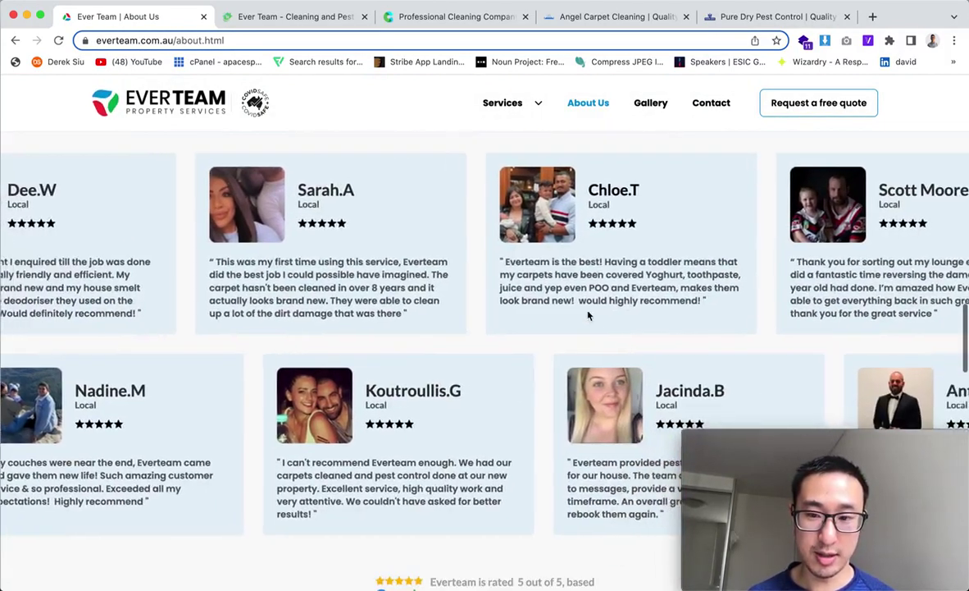
pyautogui.scroll(-3, 588, 315)
pyautogui.scroll(-4, 574, 257)
pyautogui.scroll(-15, 650, 357)
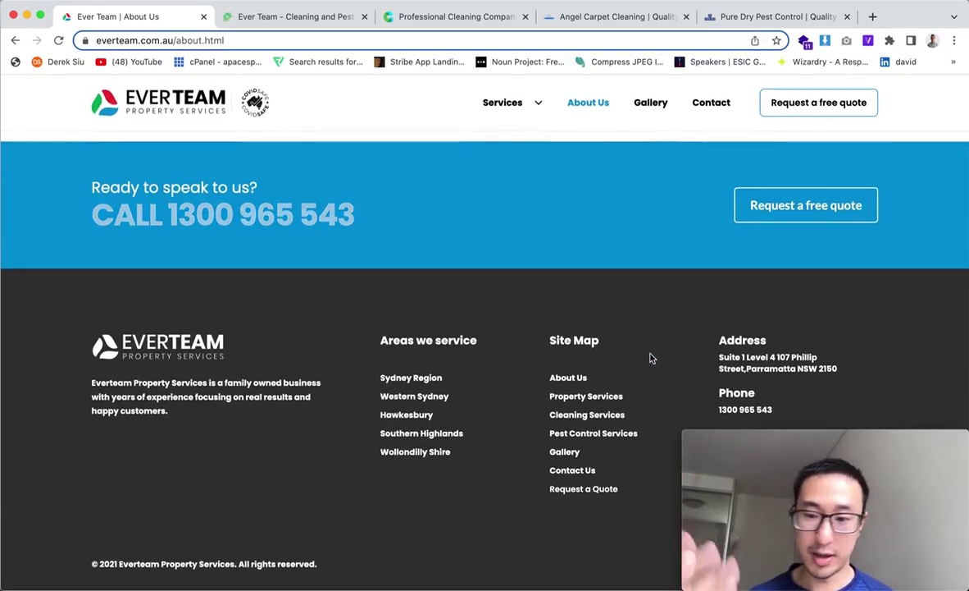
pyautogui.scroll(20, 648, 357)
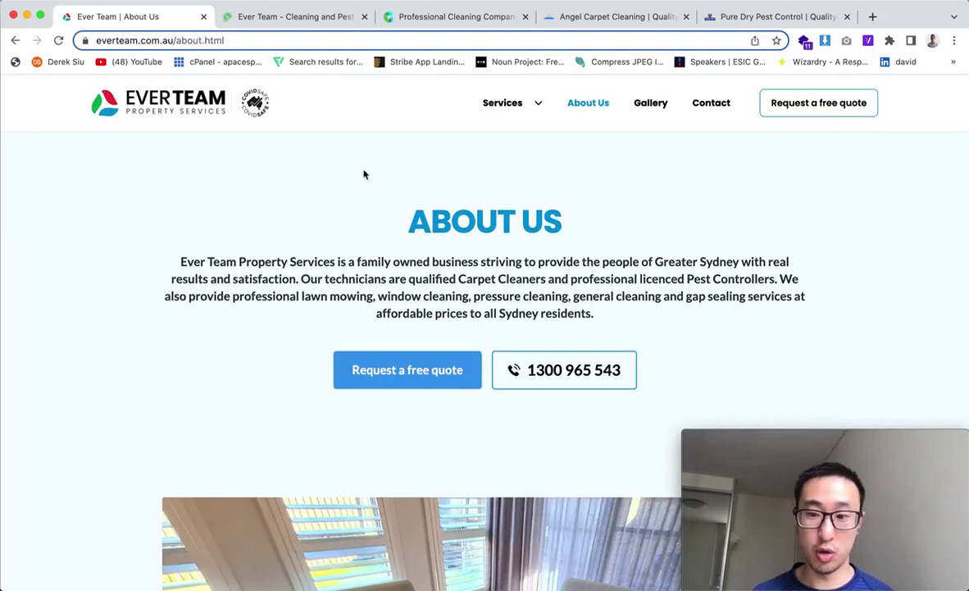
# - Reload the About Us page and go over its sections again down to "HELPED BRANDS LIKE..."
pyautogui.click(60, 41)
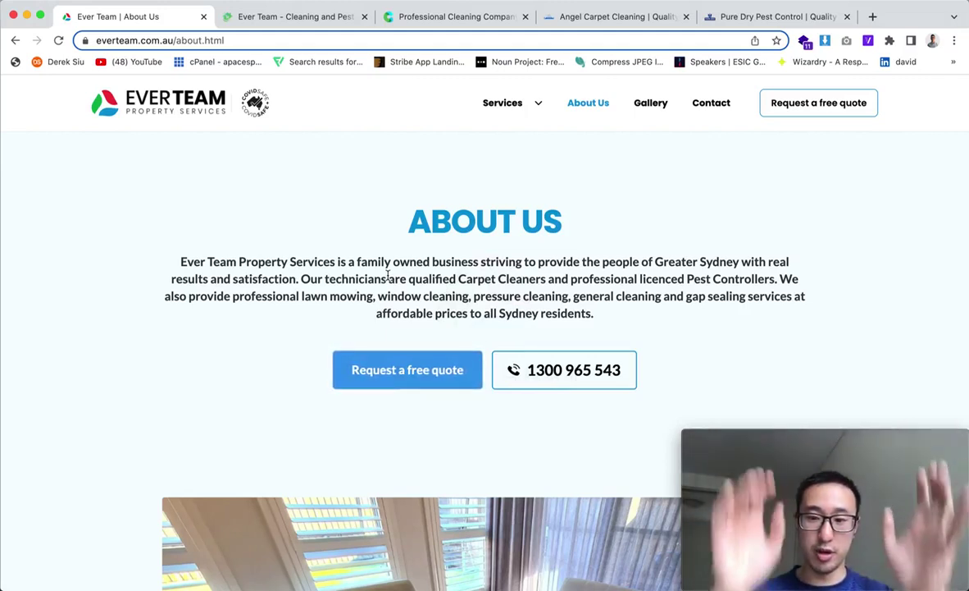
pyautogui.scroll(-5, 388, 276)
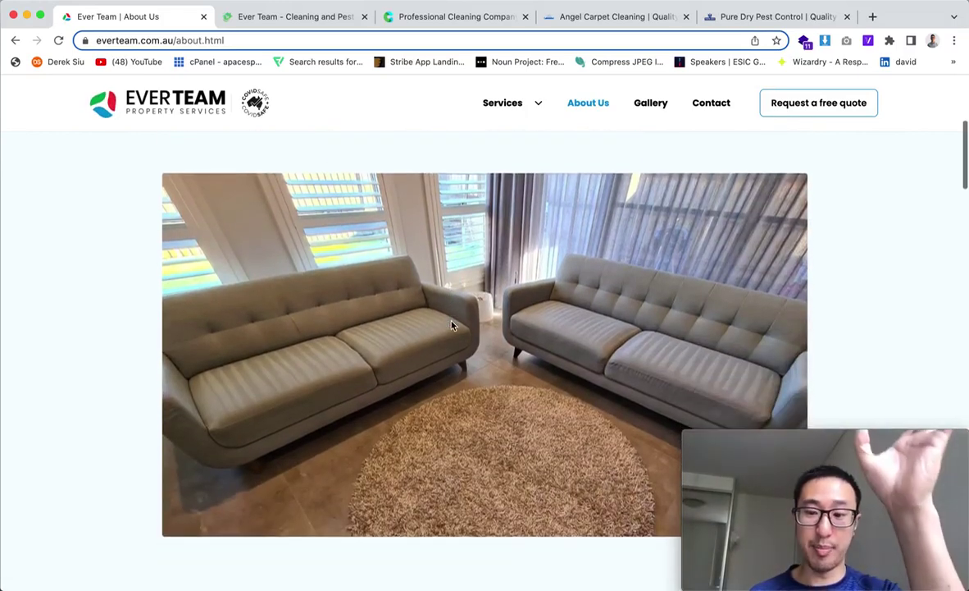
pyautogui.scroll(-5, 452, 325)
pyautogui.scroll(-3, 451, 326)
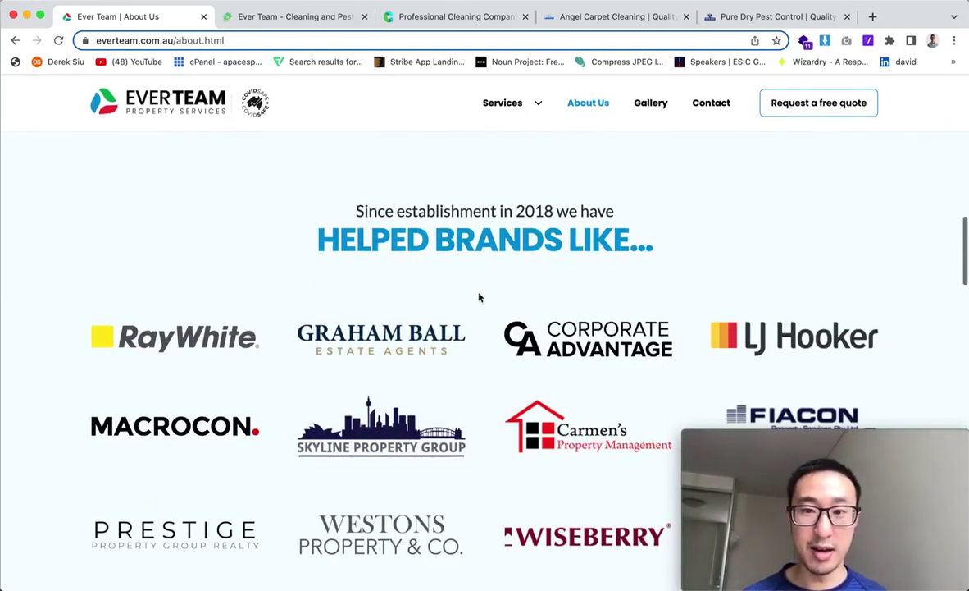
pyautogui.scroll(-1, 640, 230)
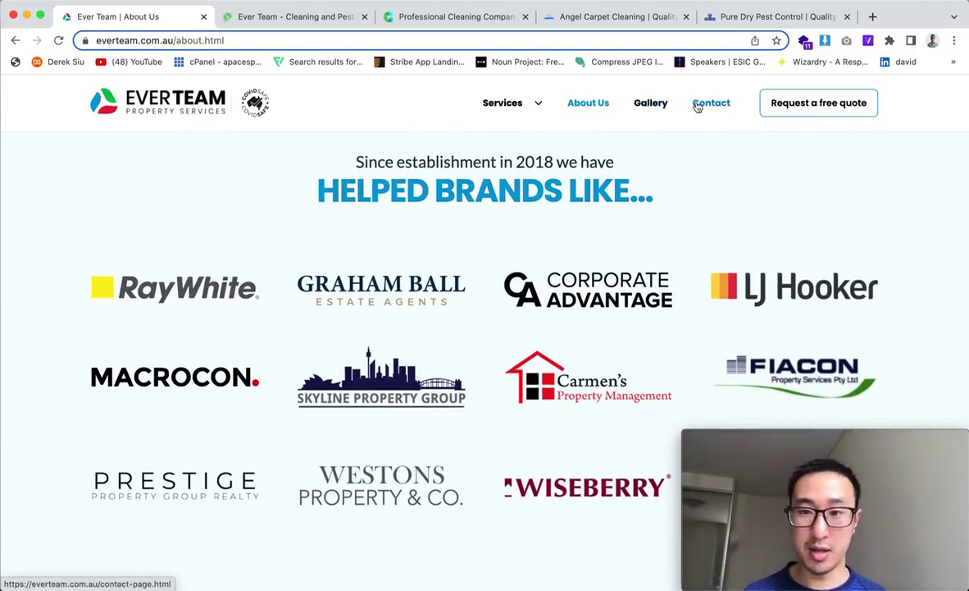
# - Open the Contact page and examine the "LET'S CHAT" details, the contact form with its response-time text, and the footer
pyautogui.click(696, 105)
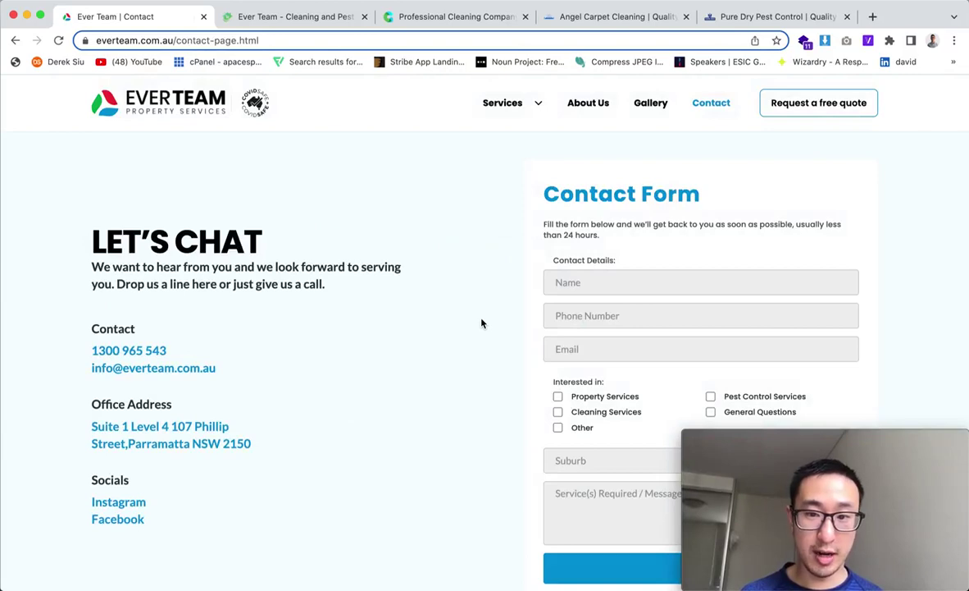
pyautogui.scroll(-1, 481, 323)
pyautogui.click(574, 246)
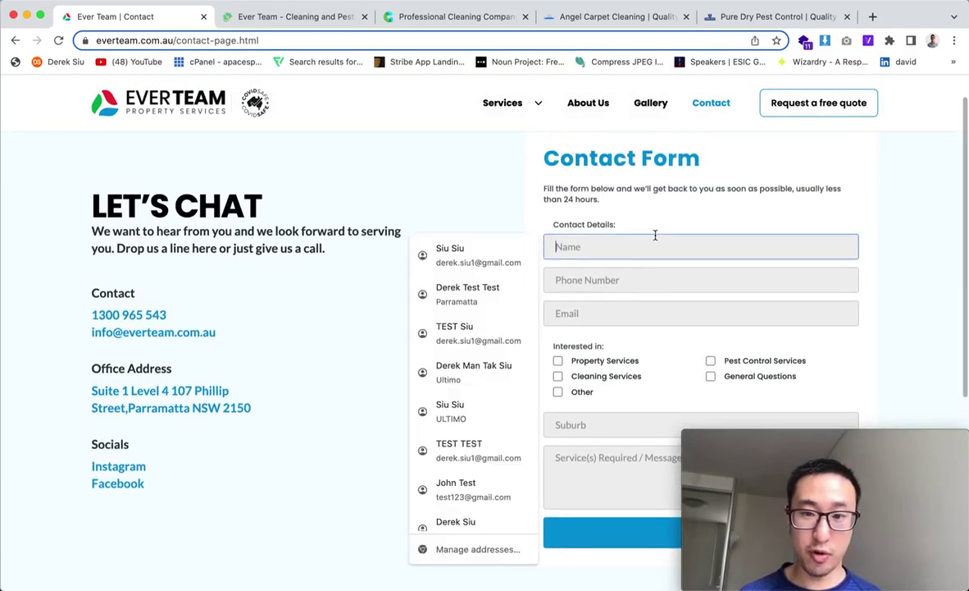
pyautogui.moveTo(611, 209); pyautogui.dragTo(680, 194)
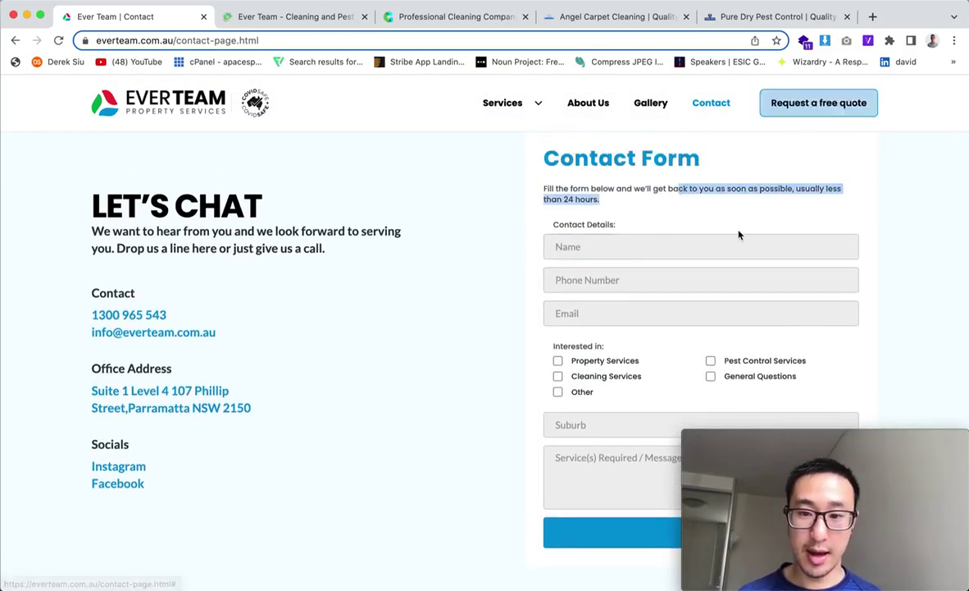
pyautogui.scroll(-4, 623, 309)
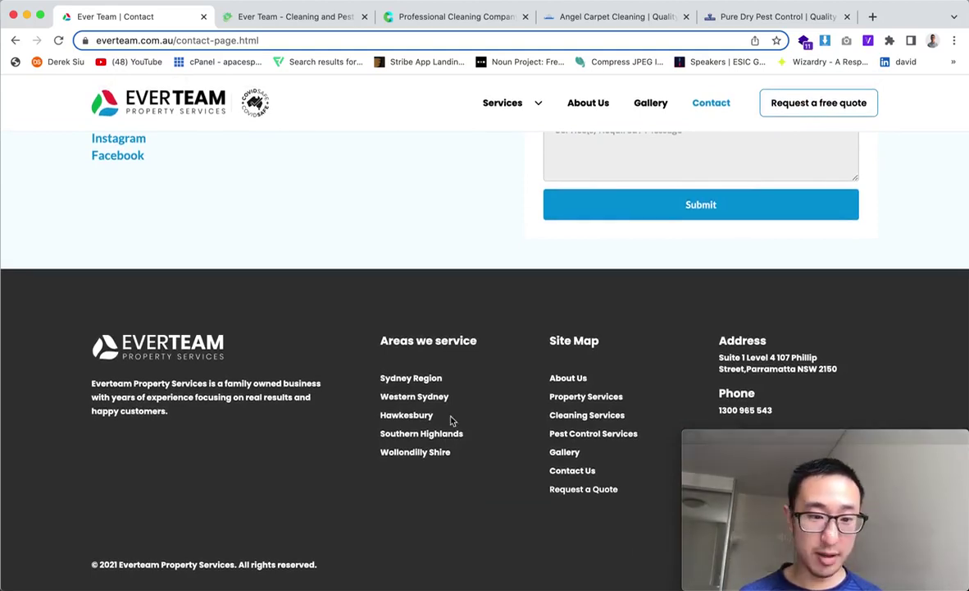
# - Return to the home page, reset the page zoom to 100%, and examine the hero section and trusted-company logos
pyautogui.scroll(5, 451, 420)
pyautogui.click(121, 97)
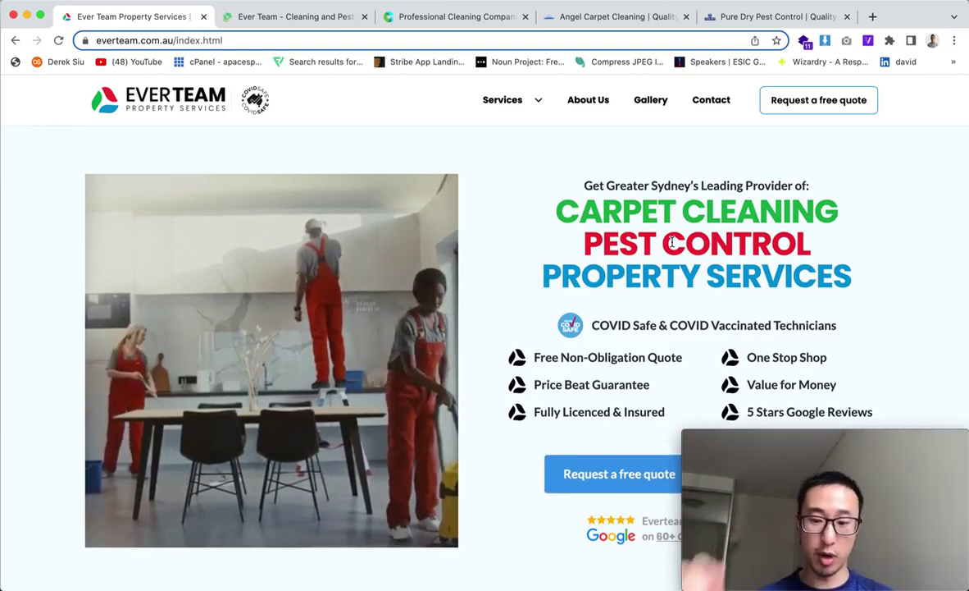
pyautogui.press('super+0')
pyautogui.scroll(-3, 670, 242)
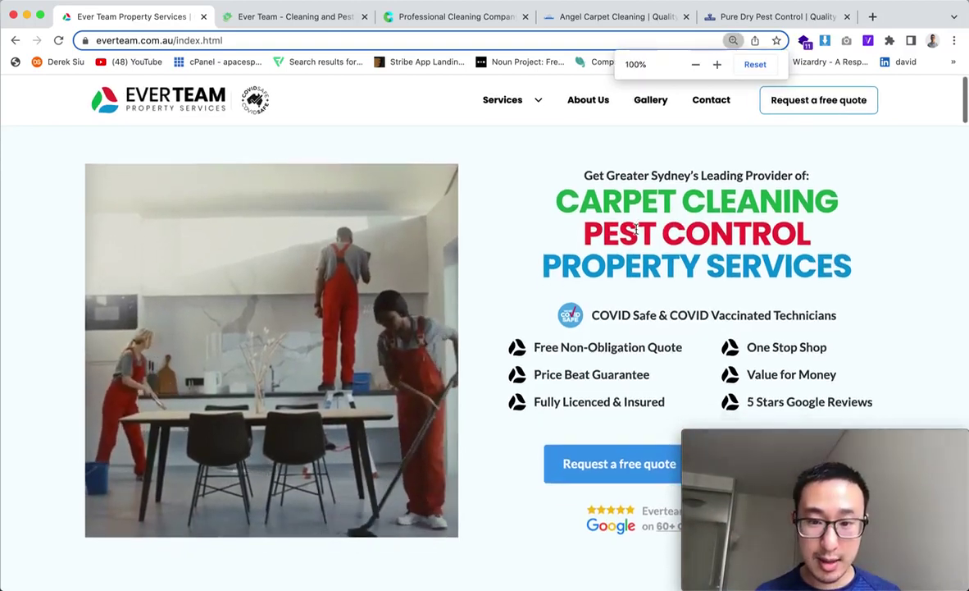
pyautogui.scroll(-1, 646, 335)
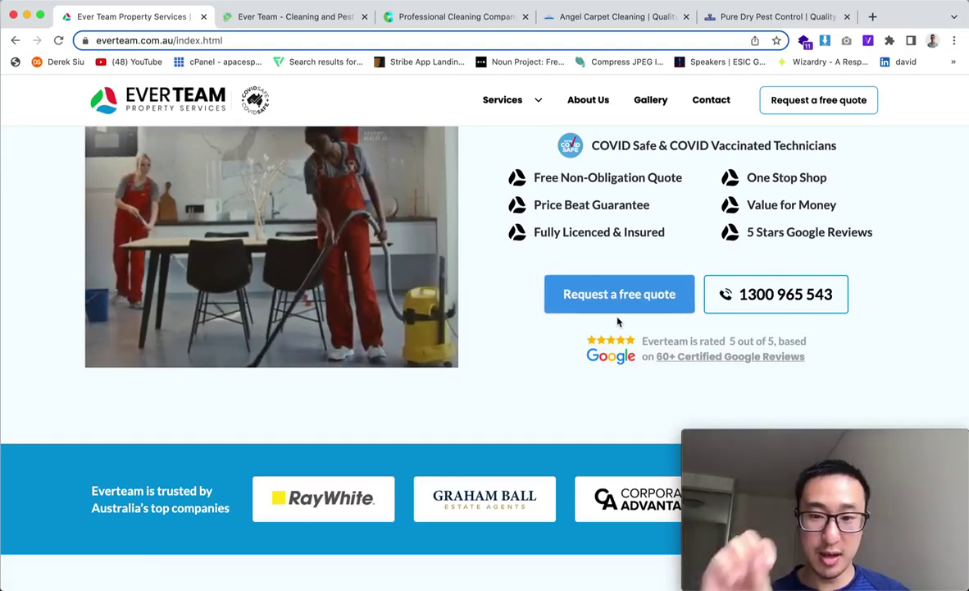
pyautogui.scroll(1, 621, 400)
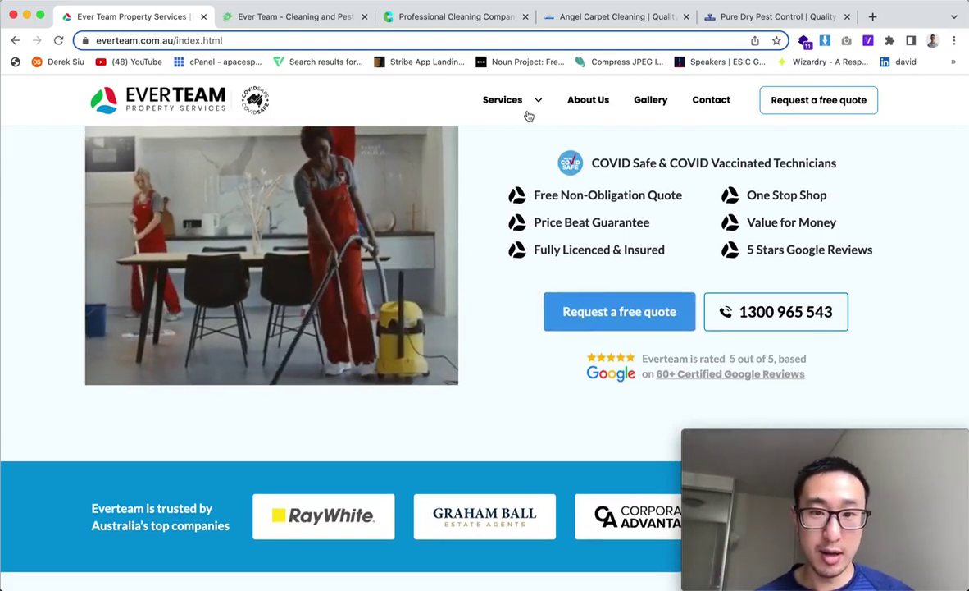
# - Inspect the home page in the developer tools with the iPhone SE device preview at 375 x 667
pyautogui.rightClick(747, 276)
pyautogui.click(861, 454)
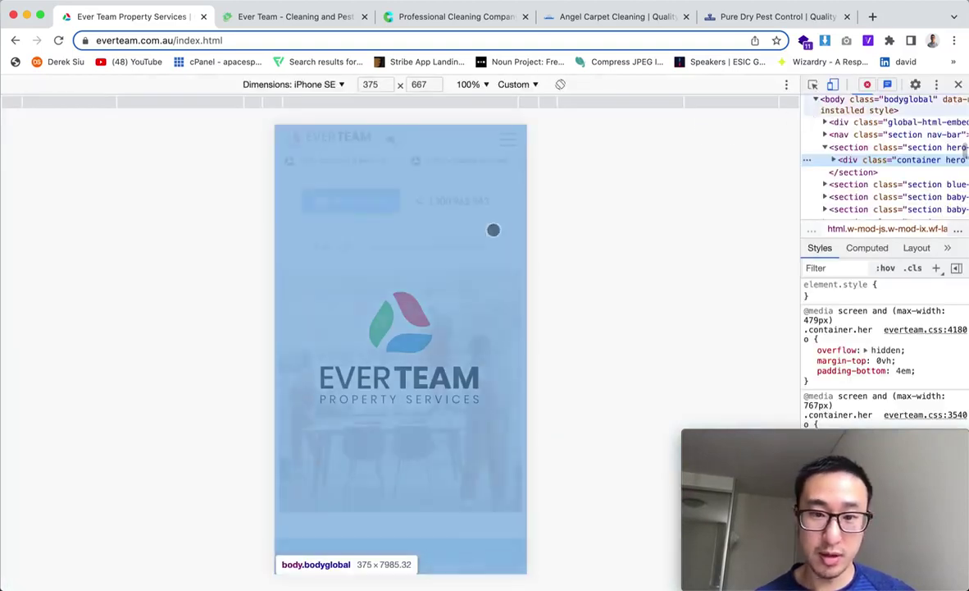
pyautogui.scroll(-1, 461, 271)
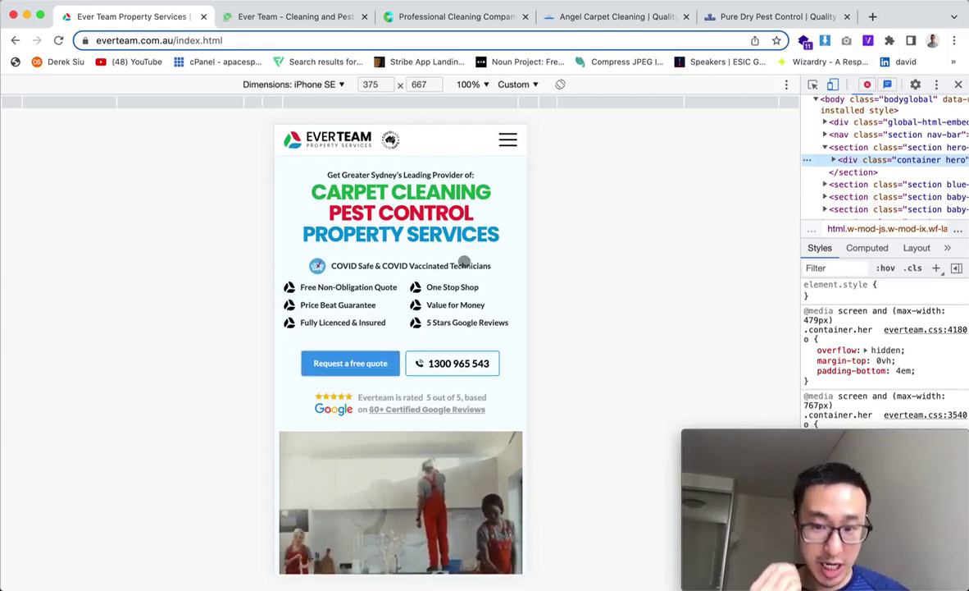
# - Open and close the hamburger navigation menu in the mobile preview to check how it behaves
pyautogui.click(508, 141)
pyautogui.click(508, 141)
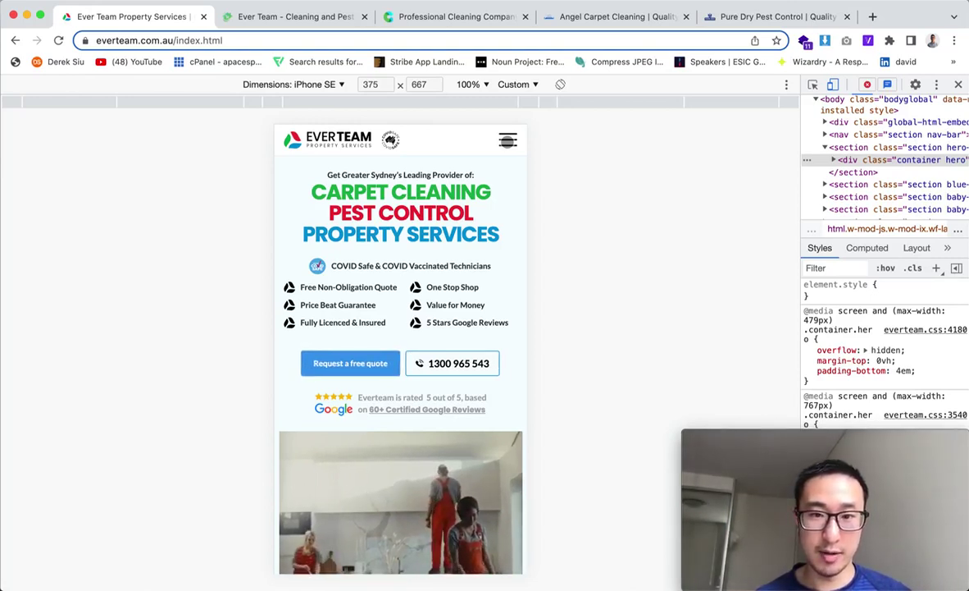
pyautogui.click(508, 141)
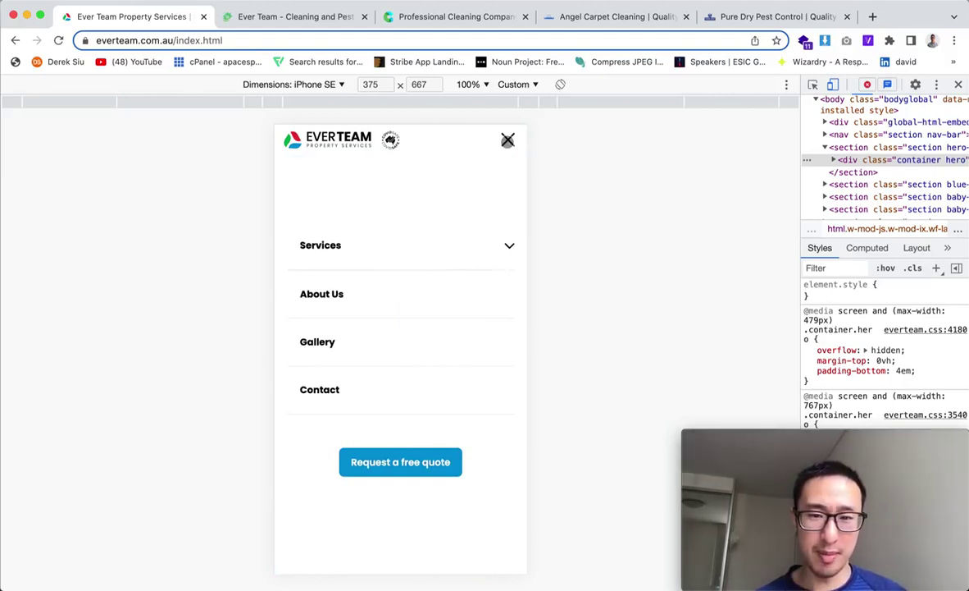
pyautogui.click(507, 141)
# - Compare the desktop navigation bar with the mobile version, and leave the mobile menu open
pyautogui.click(833, 84)
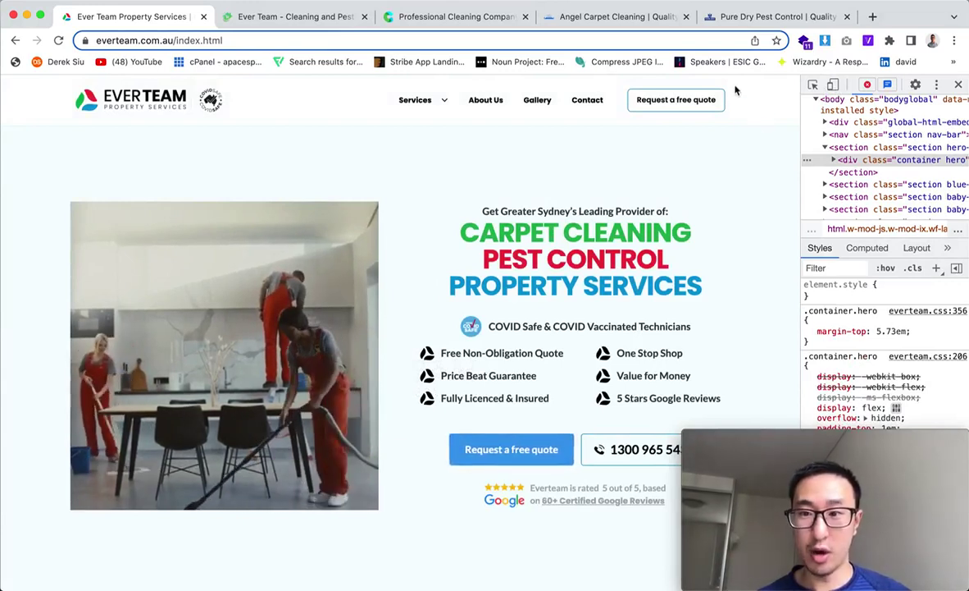
pyautogui.click(834, 85)
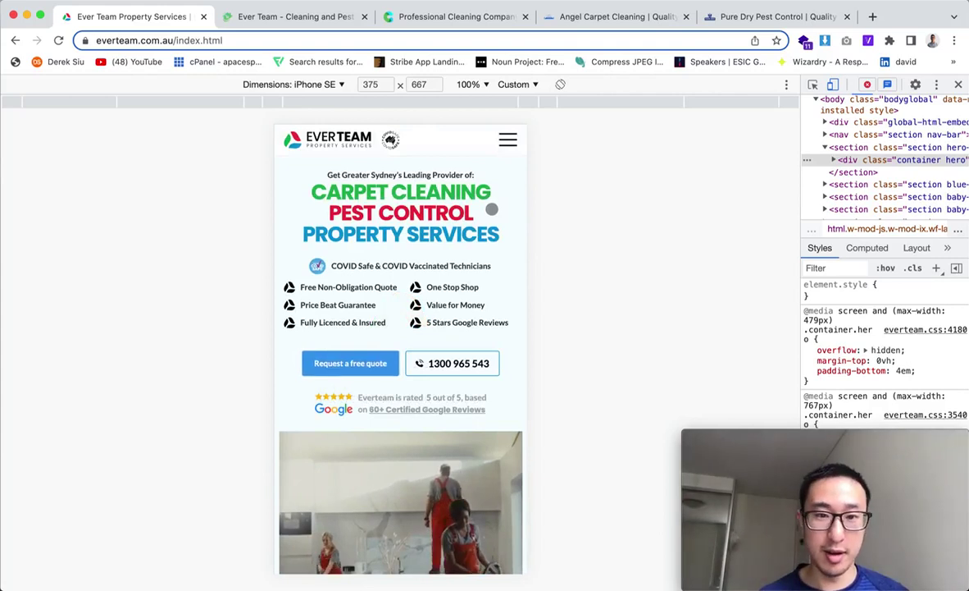
pyautogui.click(509, 140)
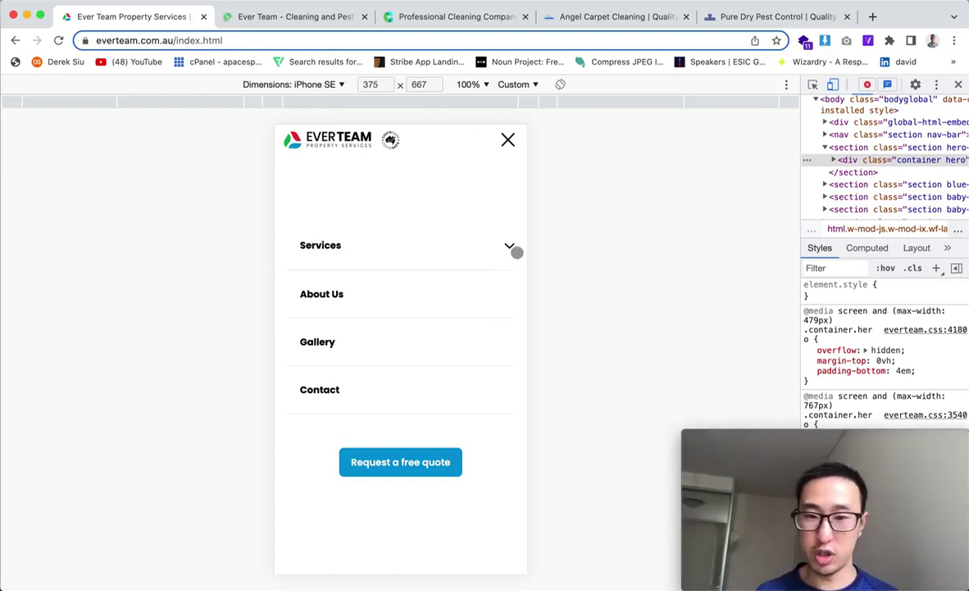
pyautogui.click(508, 140)
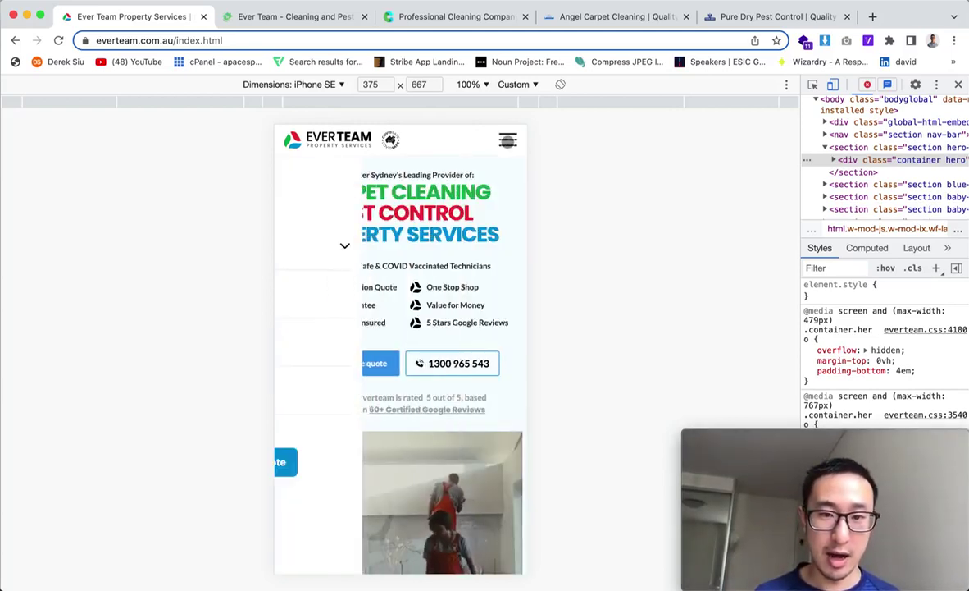
pyautogui.click(507, 140)
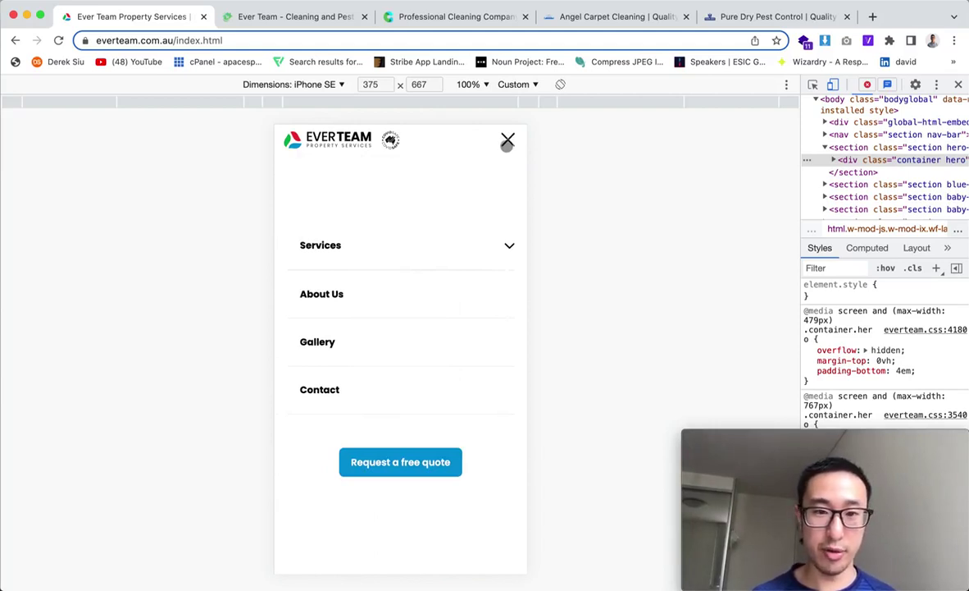
# - Expand and collapse the Services entry of the mobile menu repeatedly to check its Carpet Cleaning, Pest Control and Property Services links
pyautogui.click(432, 247)
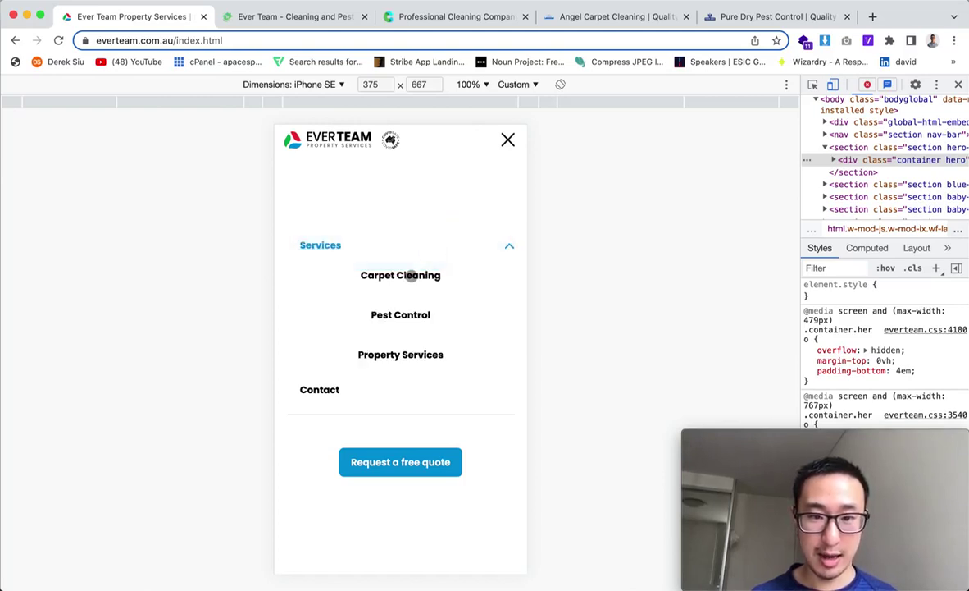
pyautogui.click(432, 252)
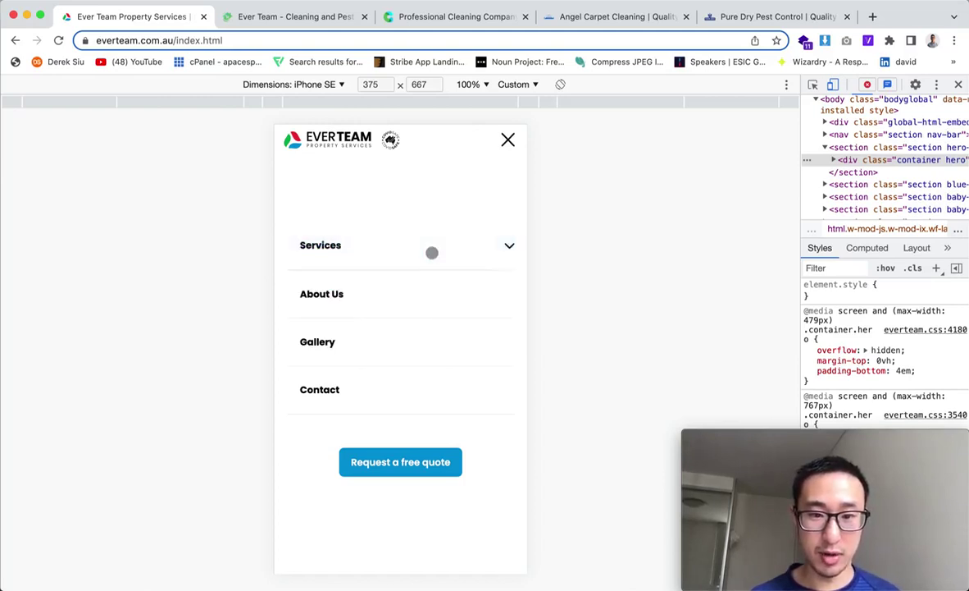
pyautogui.click(432, 253)
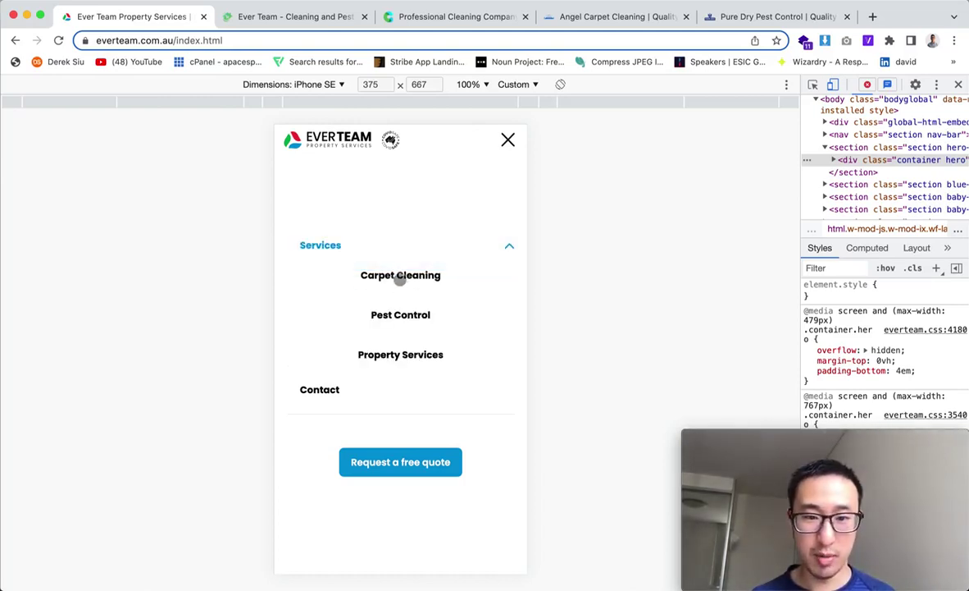
pyautogui.click(426, 254)
pyautogui.click(429, 253)
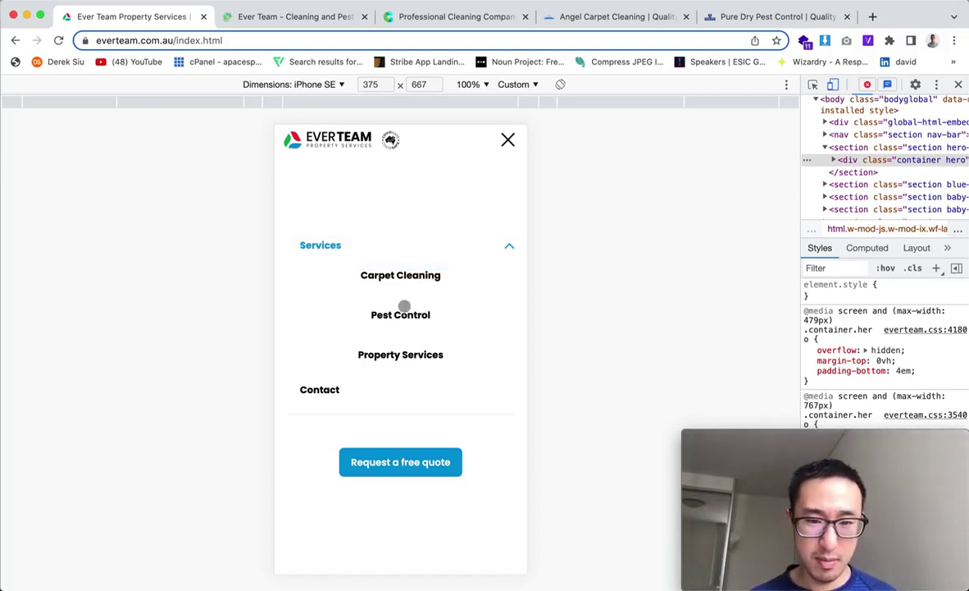
pyautogui.click(434, 255)
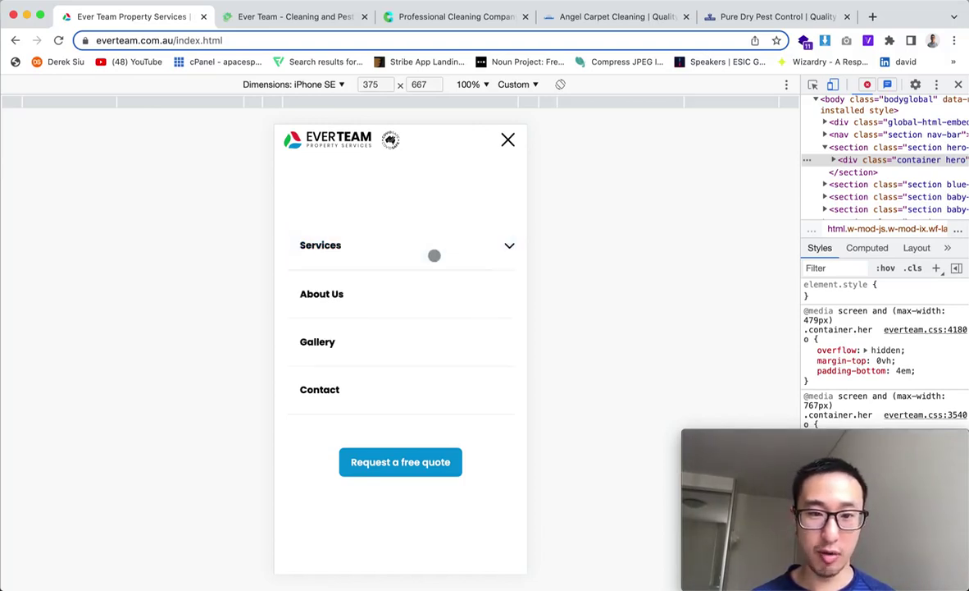
pyautogui.click(434, 255)
pyautogui.click(434, 255)
pyautogui.click(434, 255)
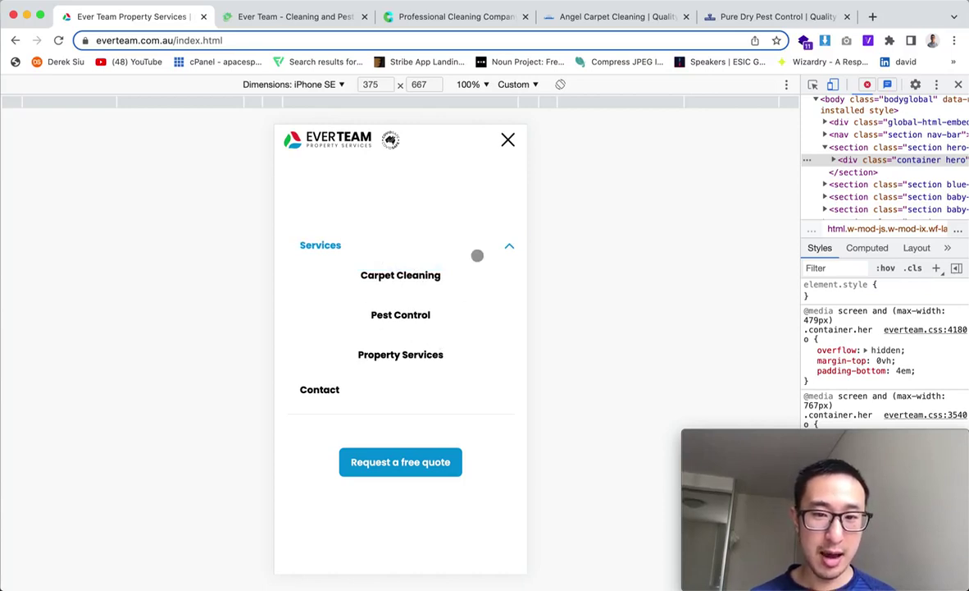
pyautogui.click(478, 255)
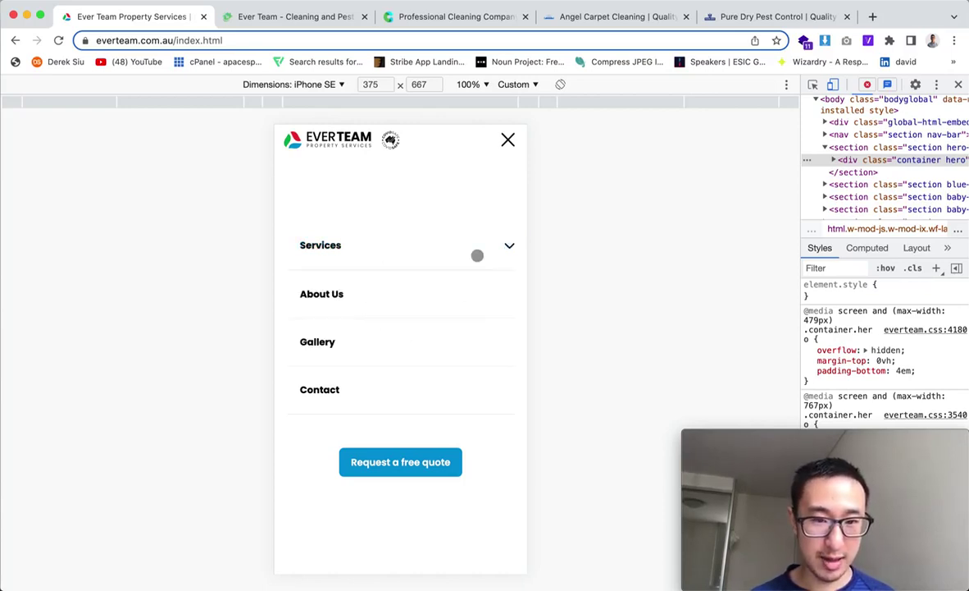
pyautogui.click(477, 255)
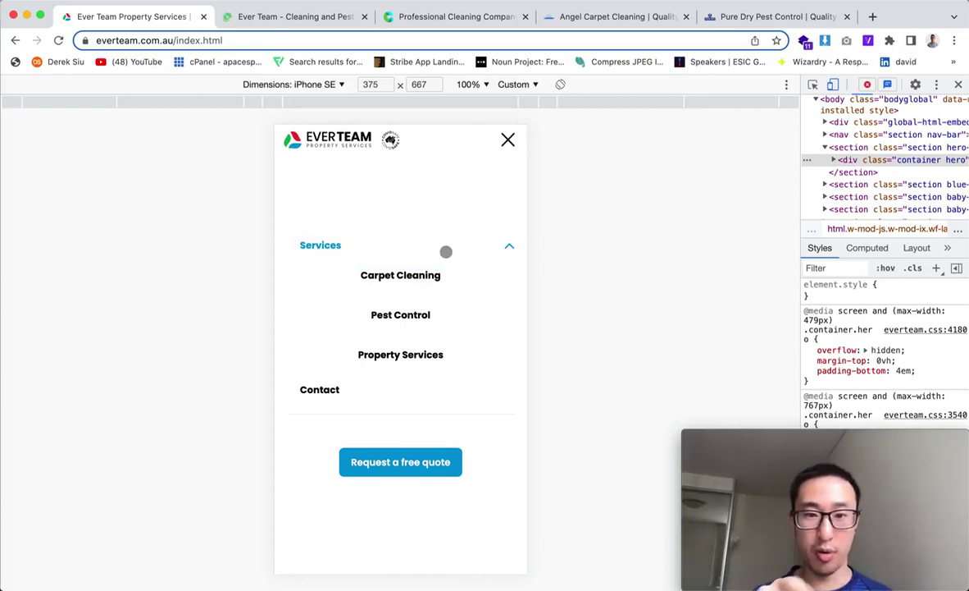
pyautogui.click(445, 252)
pyautogui.click(446, 251)
pyautogui.click(446, 251)
pyautogui.click(445, 251)
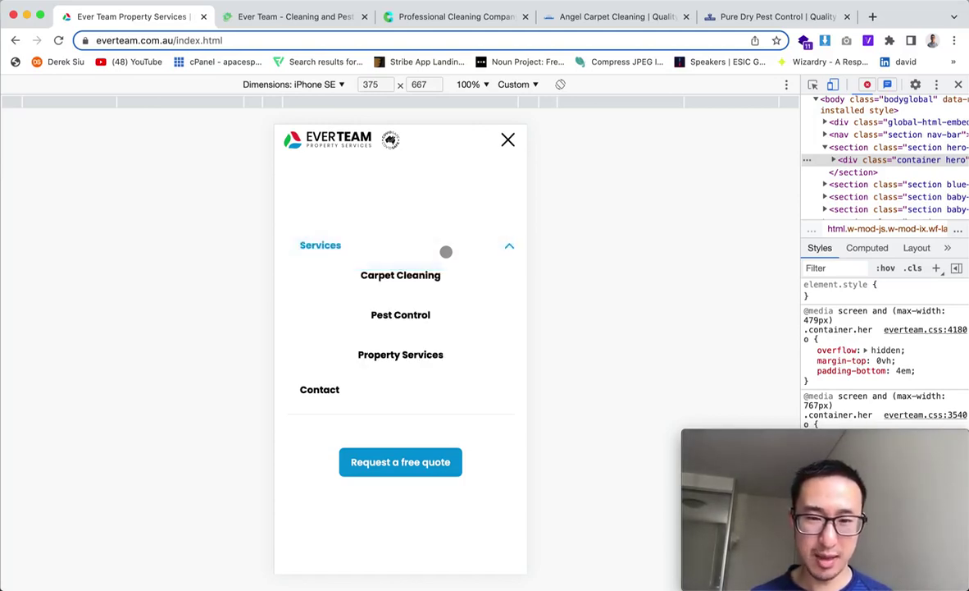
pyautogui.click(445, 252)
pyautogui.click(445, 252)
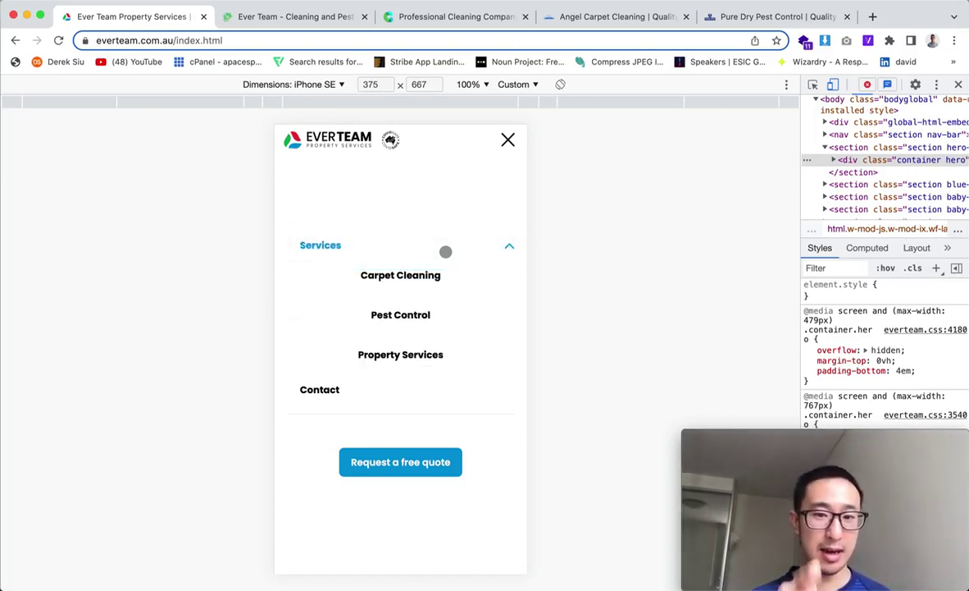
pyautogui.click(446, 252)
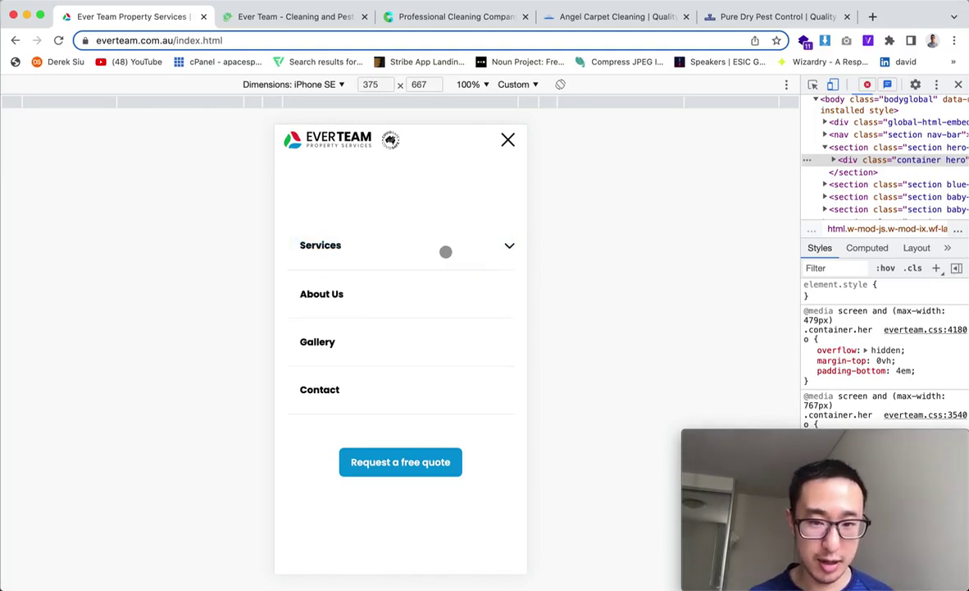
pyautogui.click(445, 252)
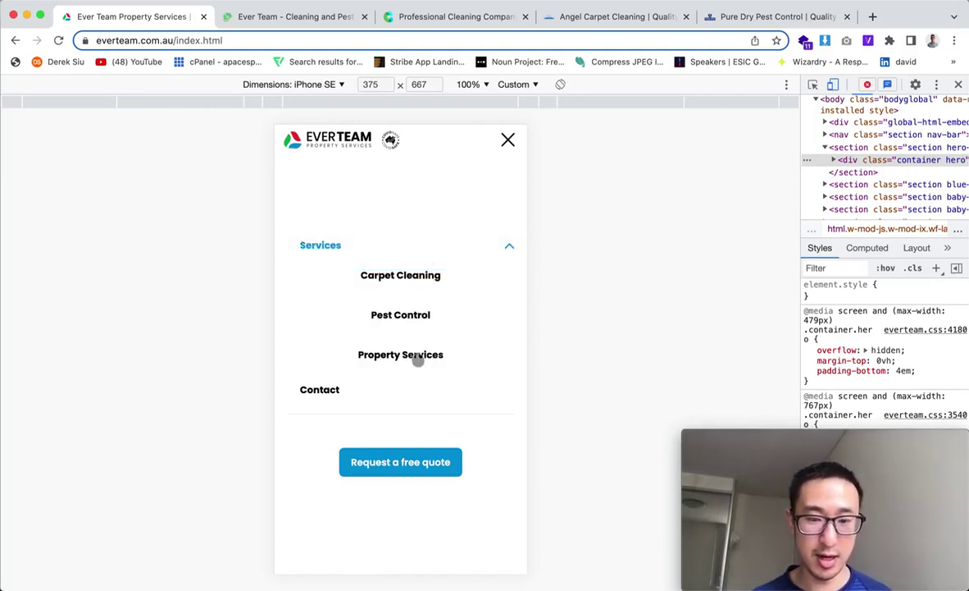
pyautogui.click(444, 248)
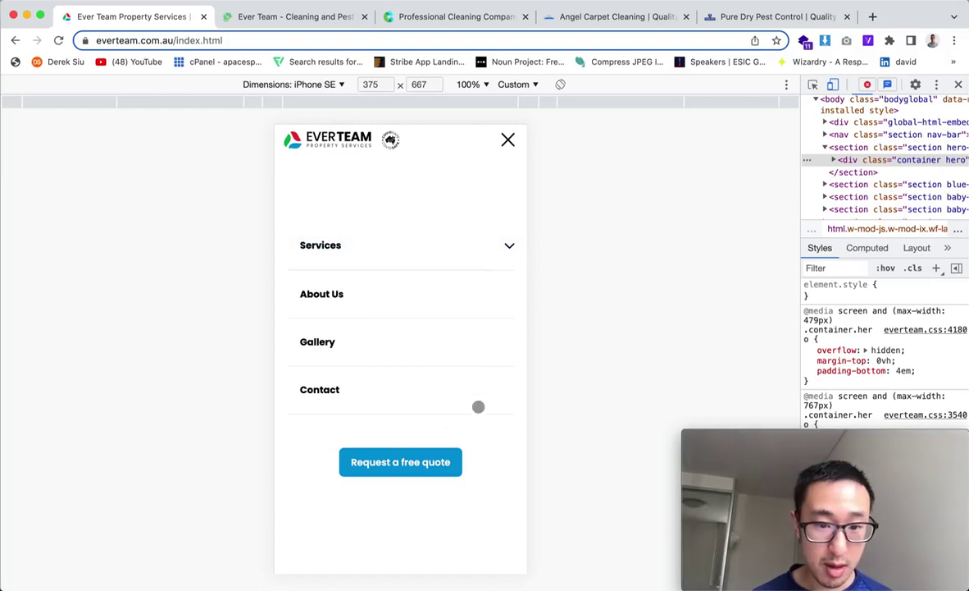
# - Try the "Request a free quote" button in the mobile menu, and close the menu
pyautogui.click(427, 459)
pyautogui.click(502, 201)
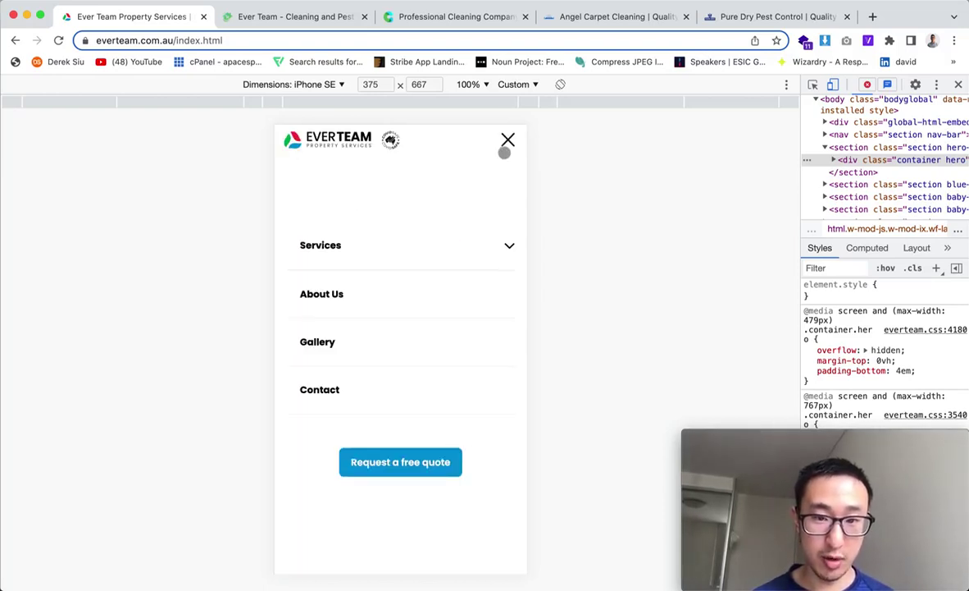
pyautogui.click(508, 141)
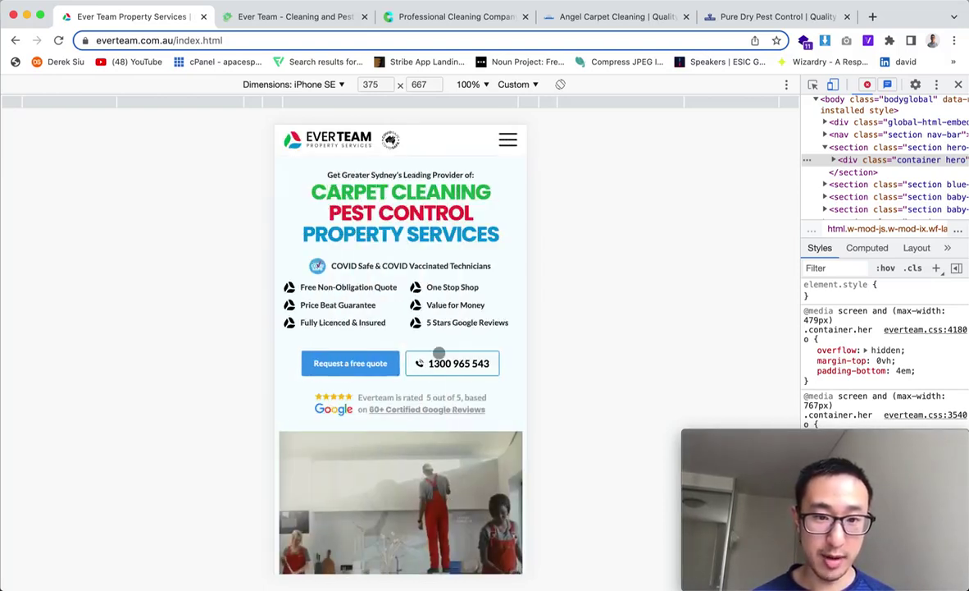
# - Examine the mobile home page's hero section with its headline, benefit list, quote and call buttons, and Google rating
pyautogui.scroll(-5, 455, 297)
pyautogui.scroll(5, 443, 271)
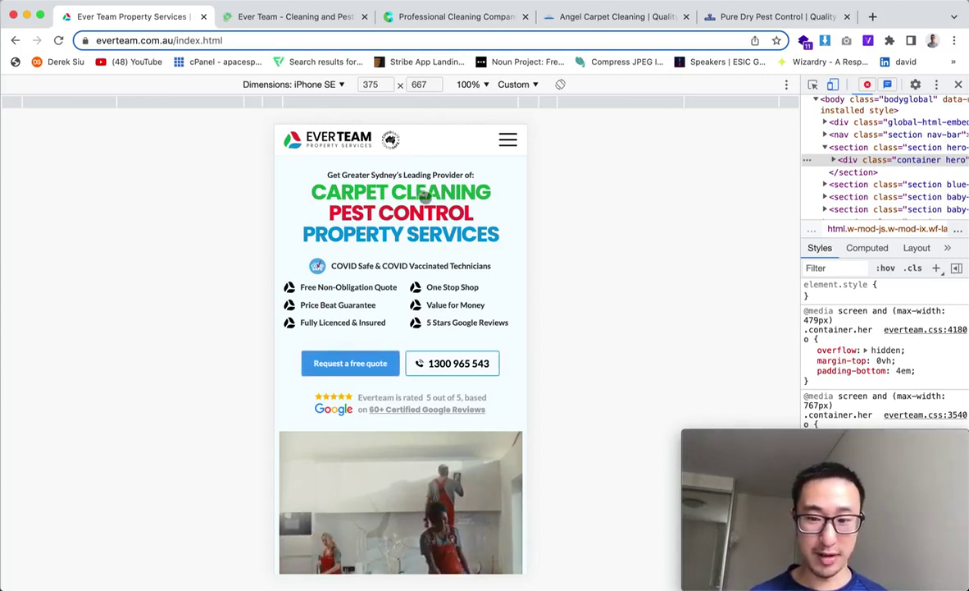
pyautogui.scroll(-1, 439, 295)
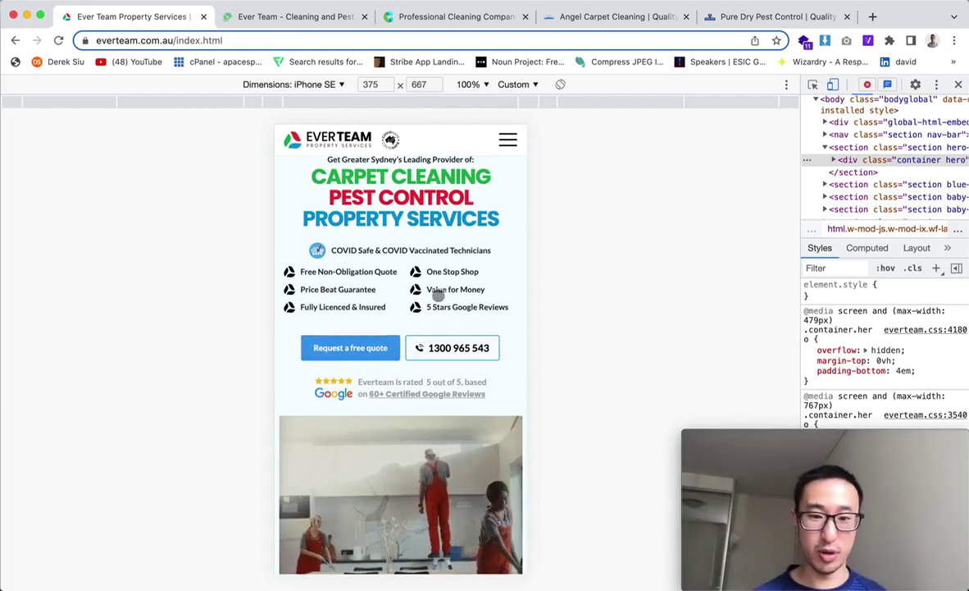
pyautogui.scroll(1, 447, 290)
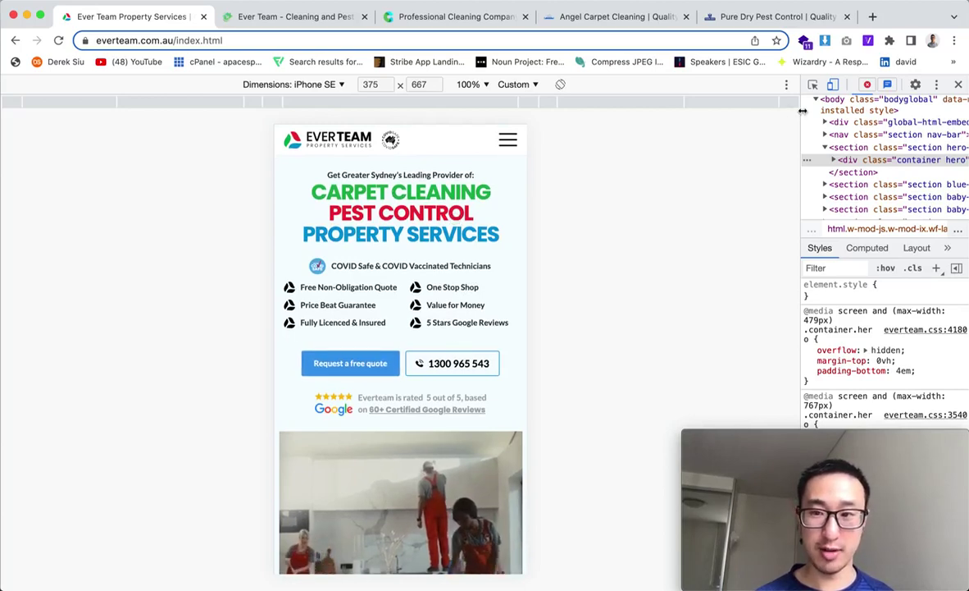
# - Compare the home page hero's desktop and mobile layouts, and review the mobile sections down to "Reasons why Everteam is perfect for you"
pyautogui.click(833, 86)
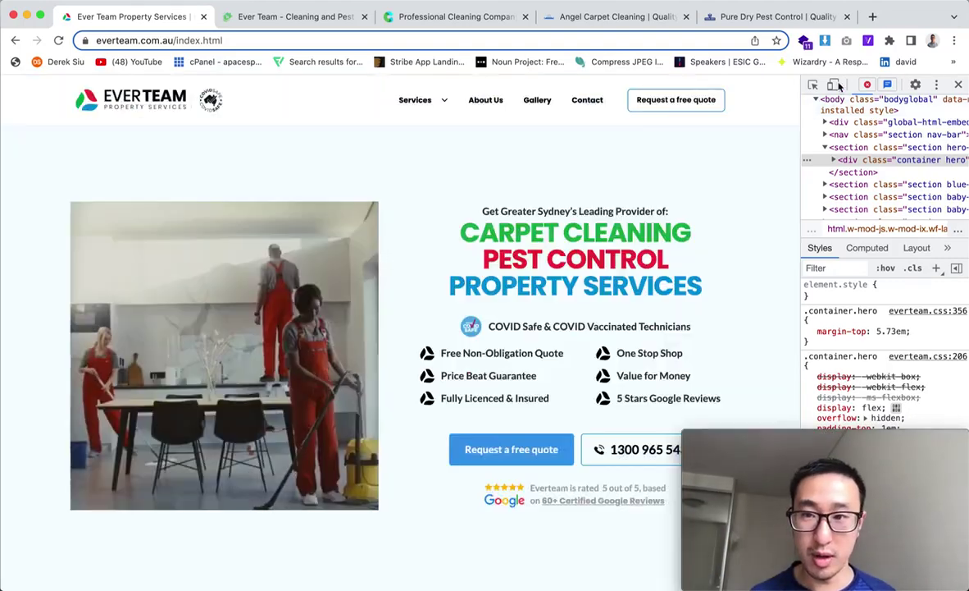
pyautogui.click(832, 84)
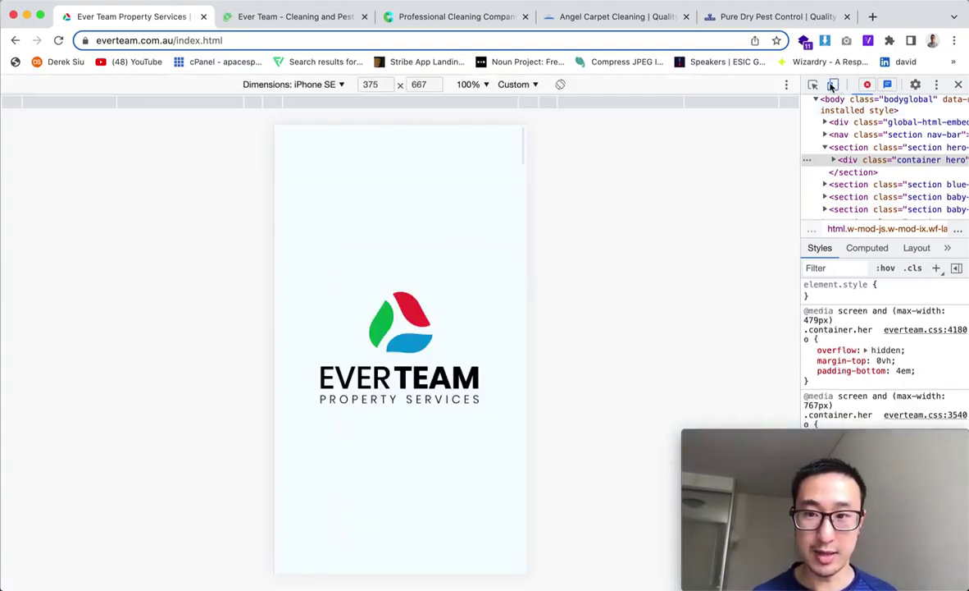
pyautogui.scroll(-10, 467, 345)
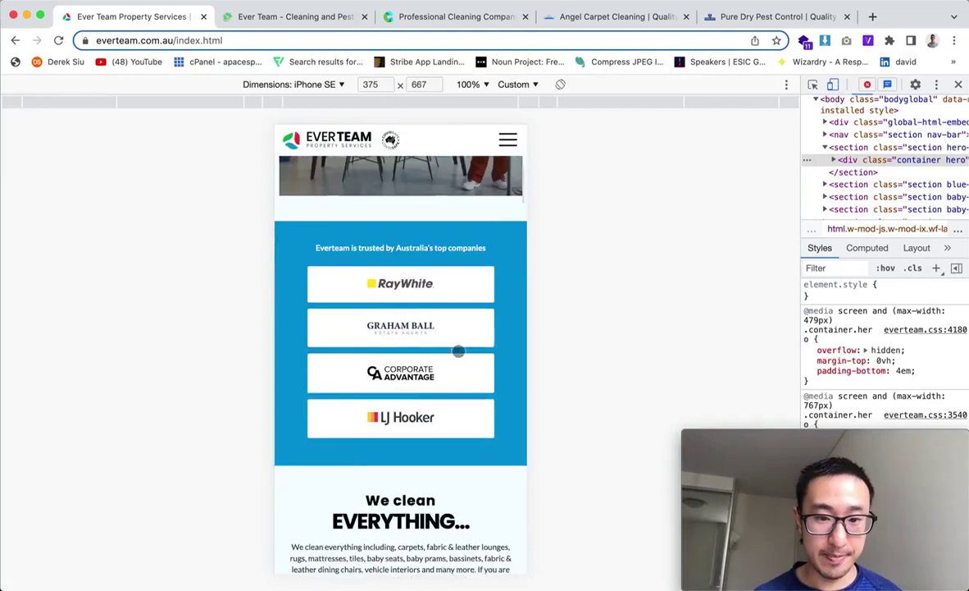
pyautogui.scroll(-12, 459, 351)
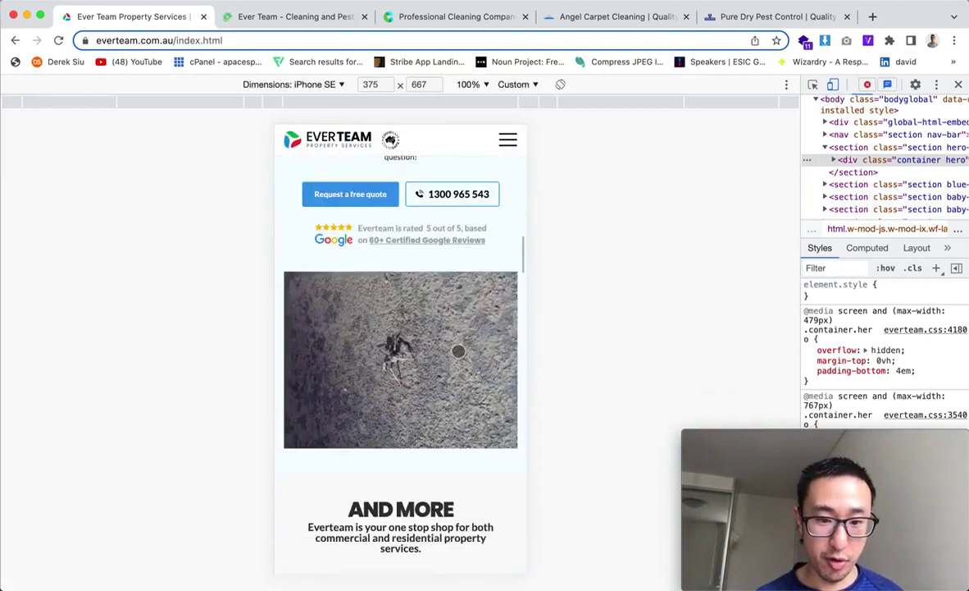
pyautogui.scroll(-10, 459, 351)
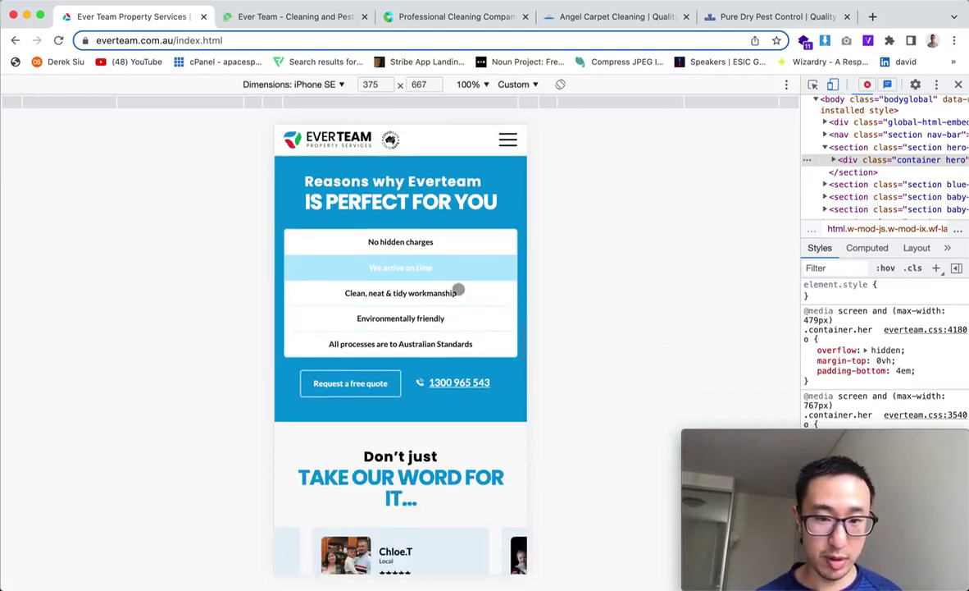
# - Try the "No hidden charges" and "We arrive on time" entries in the mobile reasons list
pyautogui.click(457, 242)
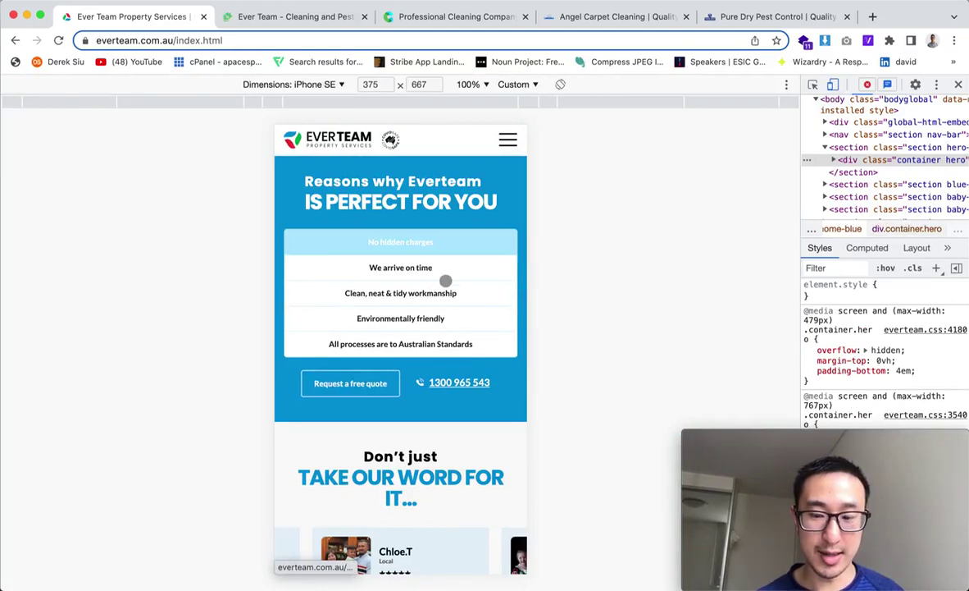
pyautogui.scroll(2, 417, 242)
pyautogui.scroll(-2, 396, 313)
pyautogui.click(414, 277)
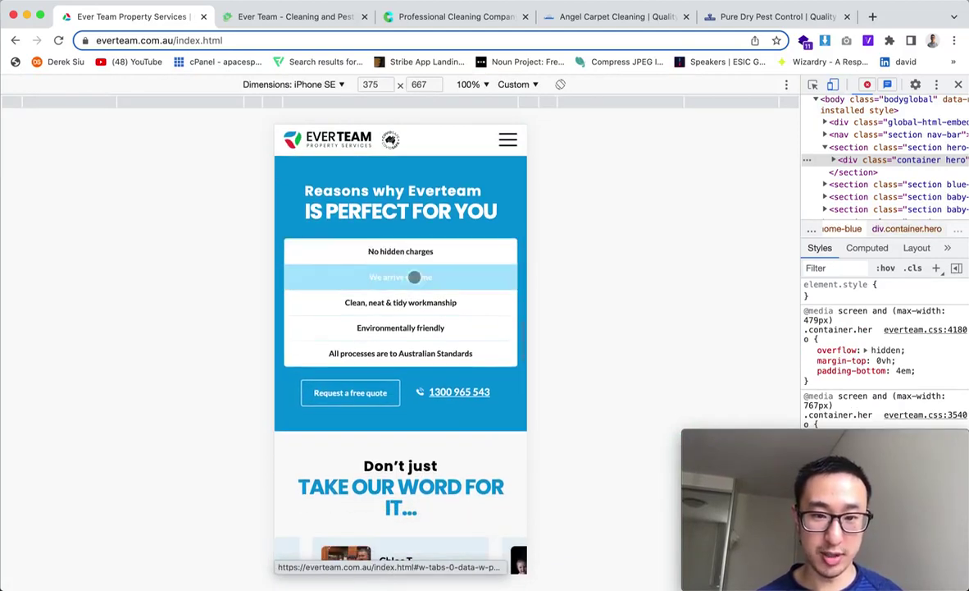
# - Examine the two rows of sliding customer testimonials under "Don't just take our word for it" in the mobile layout
pyautogui.scroll(-5, 400, 302)
pyautogui.scroll(3, 402, 335)
pyautogui.scroll(-3, 402, 334)
pyautogui.scroll(3, 402, 334)
pyautogui.scroll(-2, 403, 335)
pyautogui.scroll(-2, 402, 334)
pyautogui.scroll(3, 402, 335)
pyautogui.scroll(-3, 402, 335)
pyautogui.scroll(1, 456, 305)
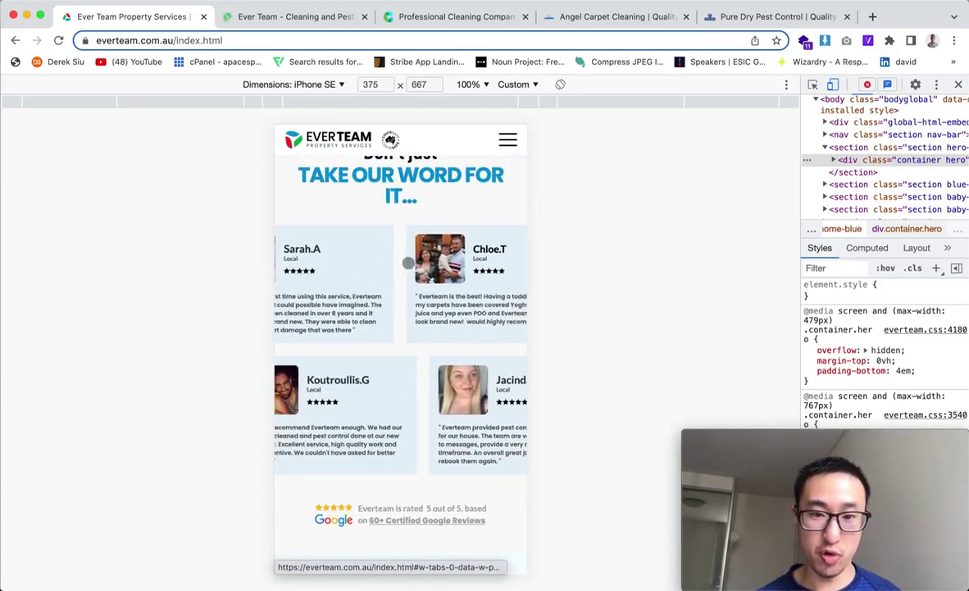
pyautogui.scroll(3, 460, 328)
pyautogui.scroll(-3, 431, 370)
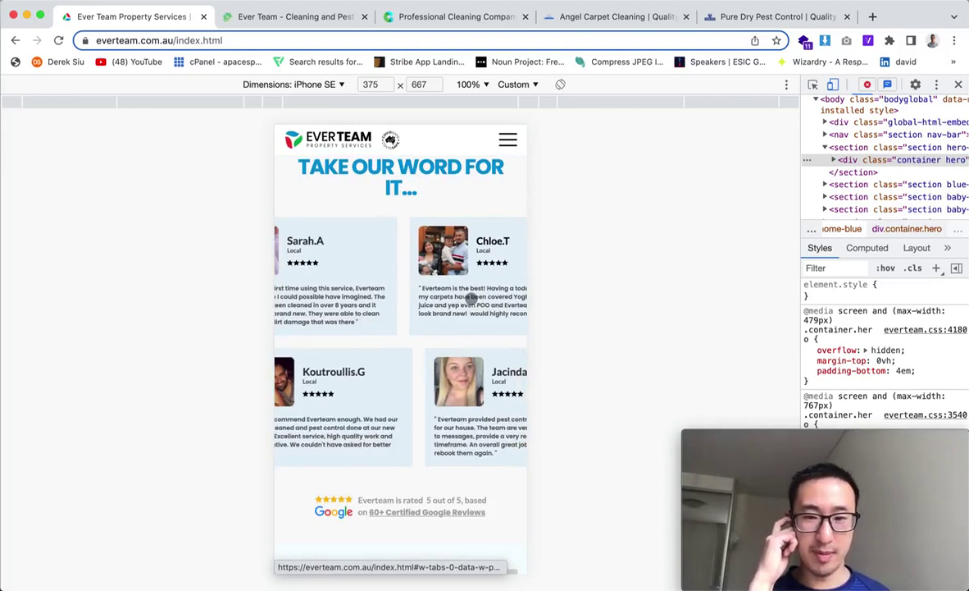
pyautogui.scroll(1, 469, 302)
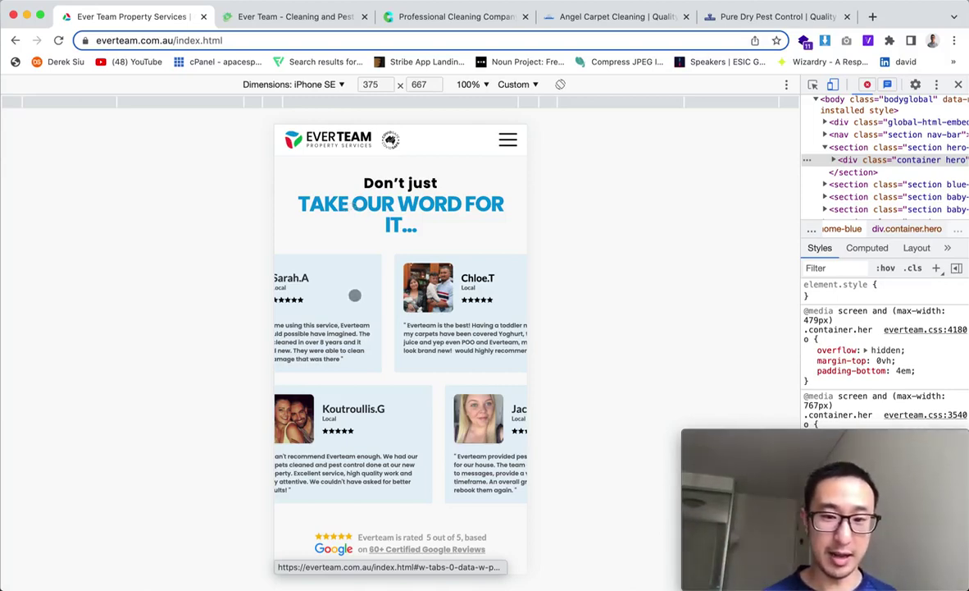
# - Review the rest of the mobile home page: booking steps, free quote form, FAQ list, client logos, call banner and footer
pyautogui.scroll(-5, 400, 329)
pyautogui.scroll(-15, 424, 371)
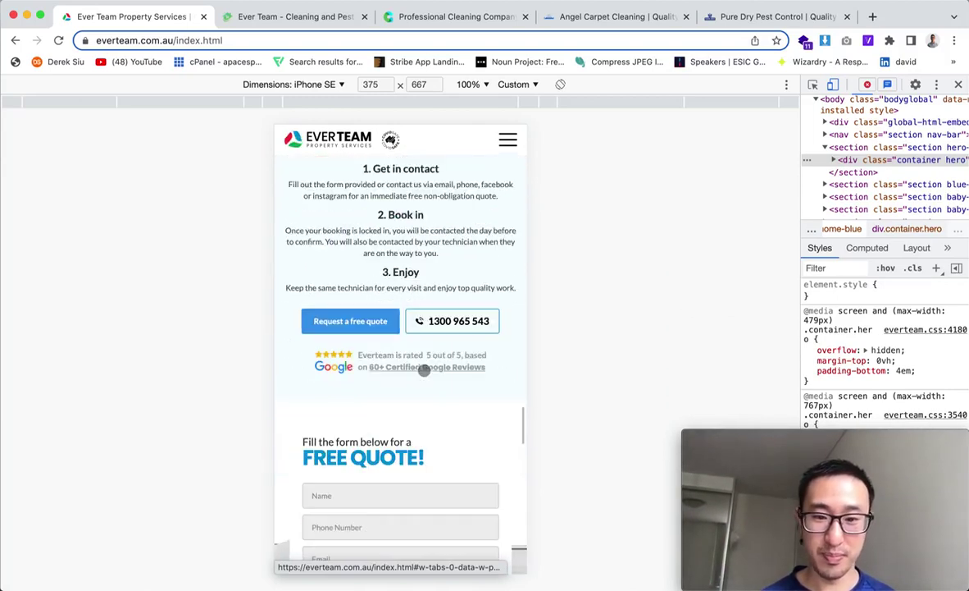
pyautogui.scroll(-15, 447, 292)
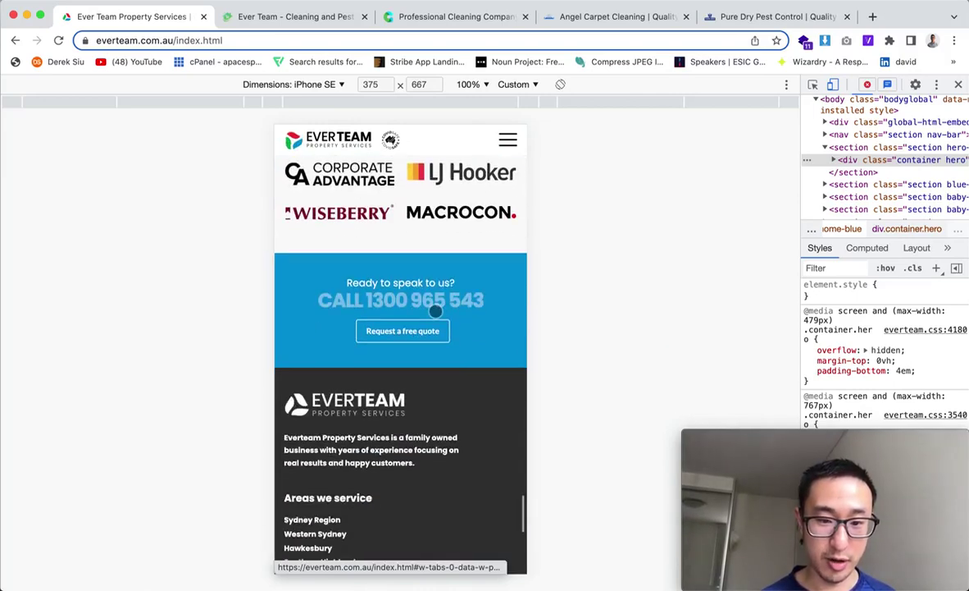
pyautogui.scroll(10, 445, 268)
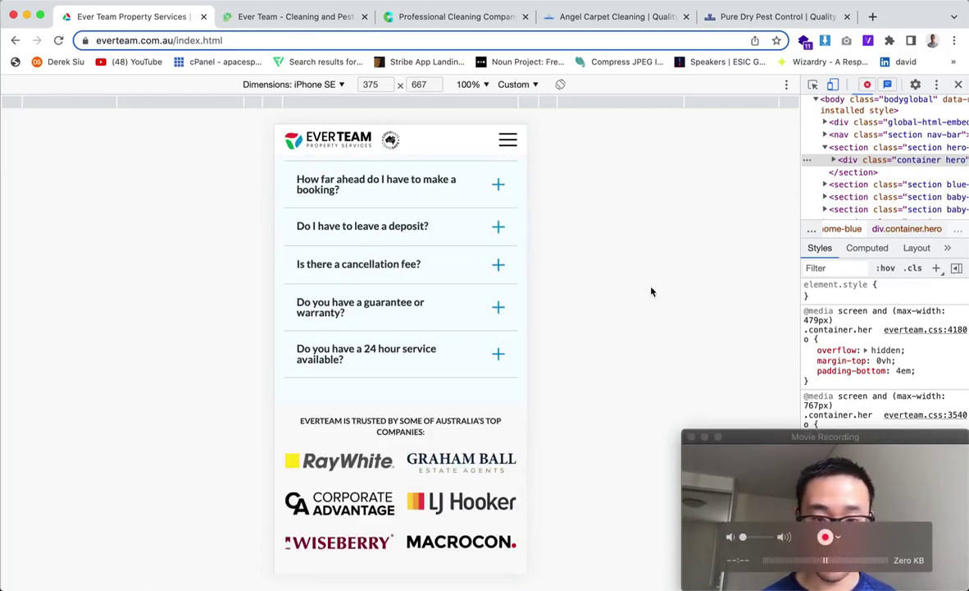
pyautogui.click(752, 460)
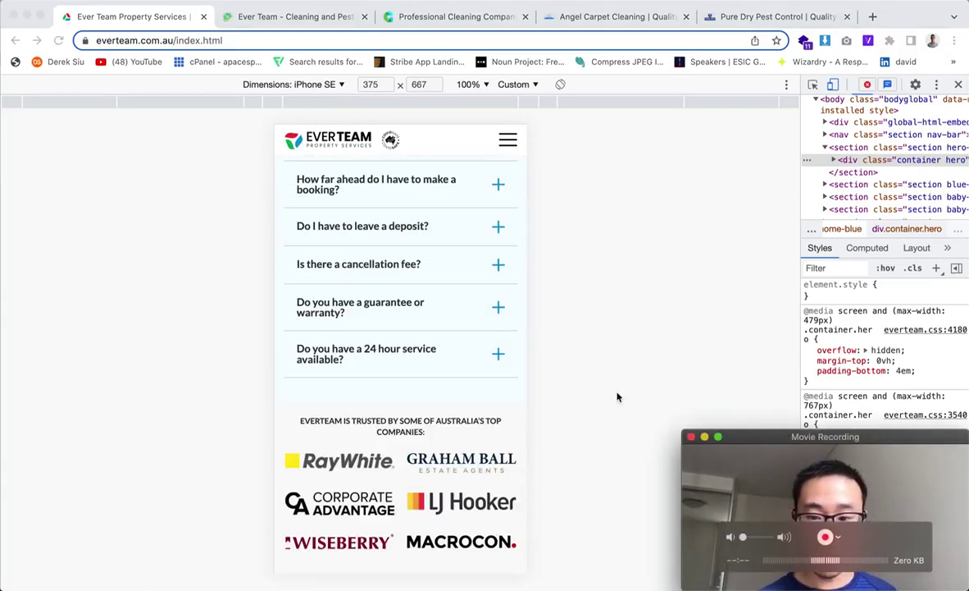
pyautogui.click(644, 328)
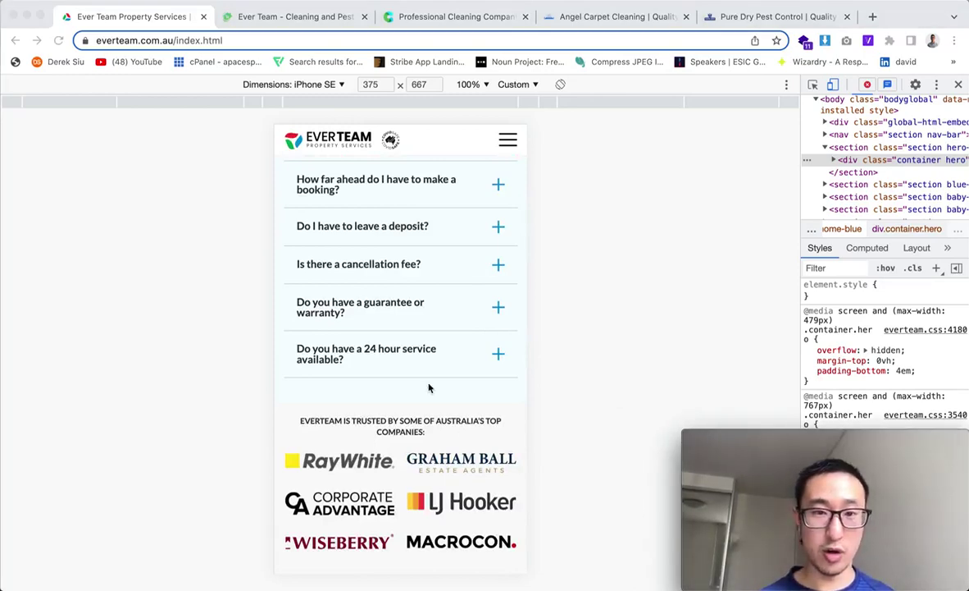
# - Return the home page to its desktop layout at the "We clean everything" section, and close the developer tools
pyautogui.scroll(15, 428, 387)
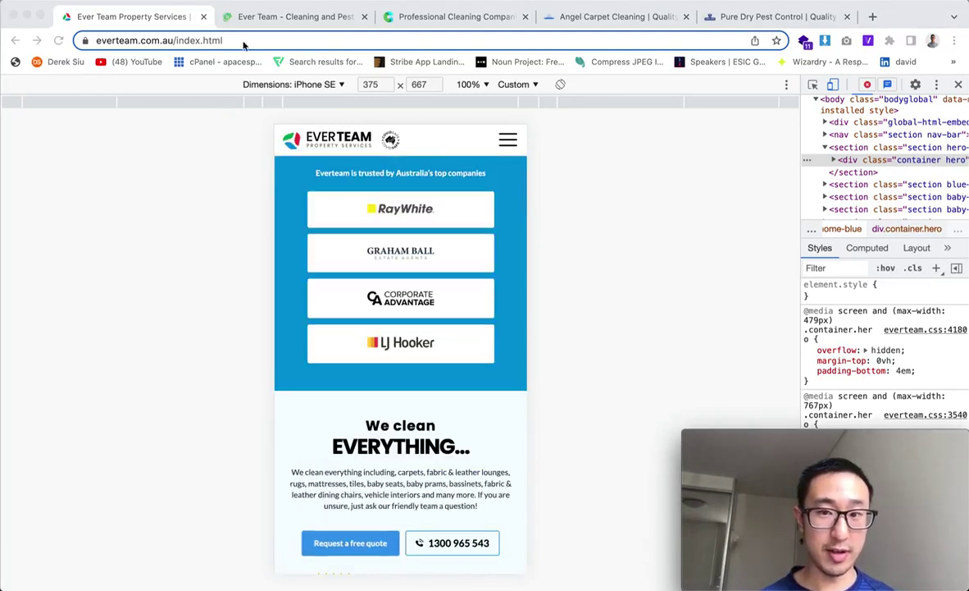
pyautogui.press('super+shift+m')
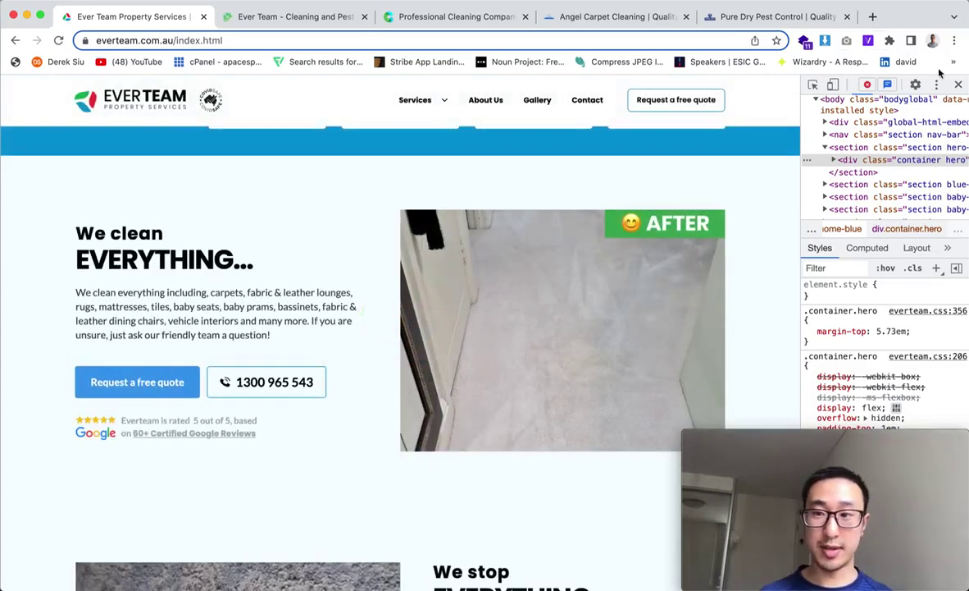
pyautogui.click(958, 85)
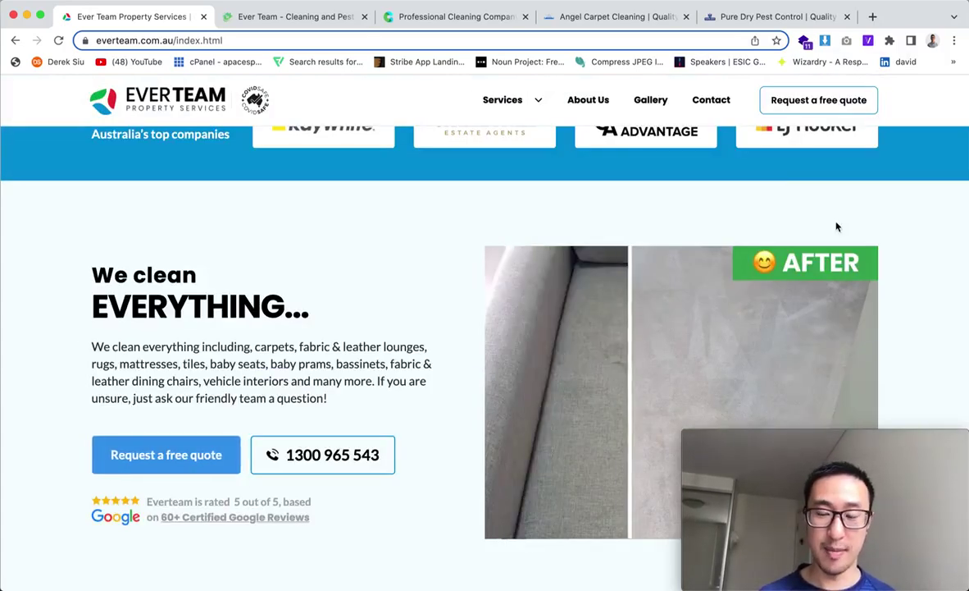